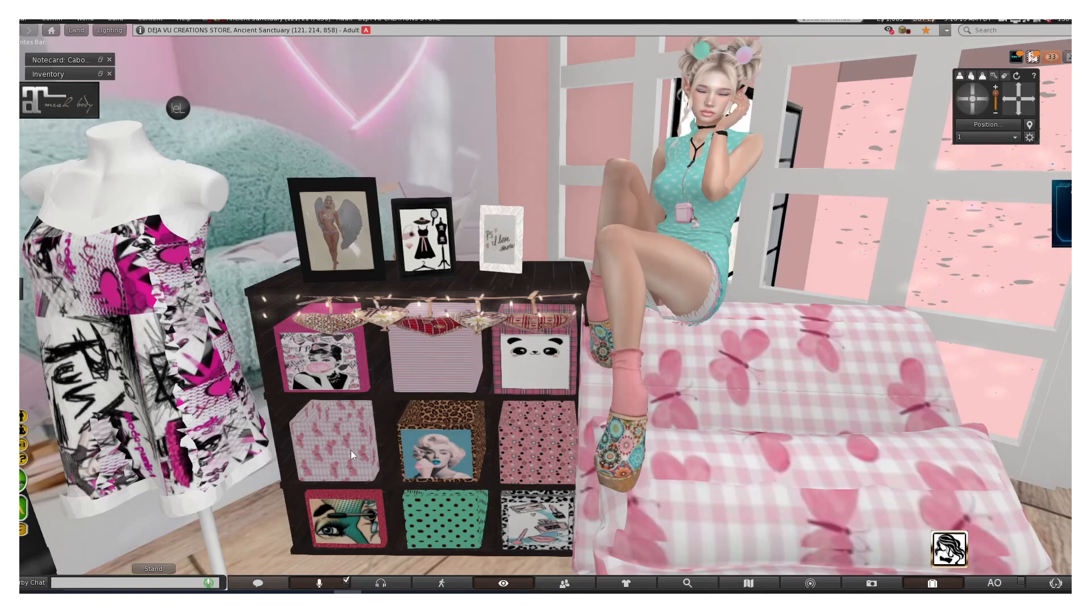
# - Look around the studio room, examining the pink cube shelf, the vanity desk and the bed from several distances and angles
pyautogui.scroll(-3, 410, 327)
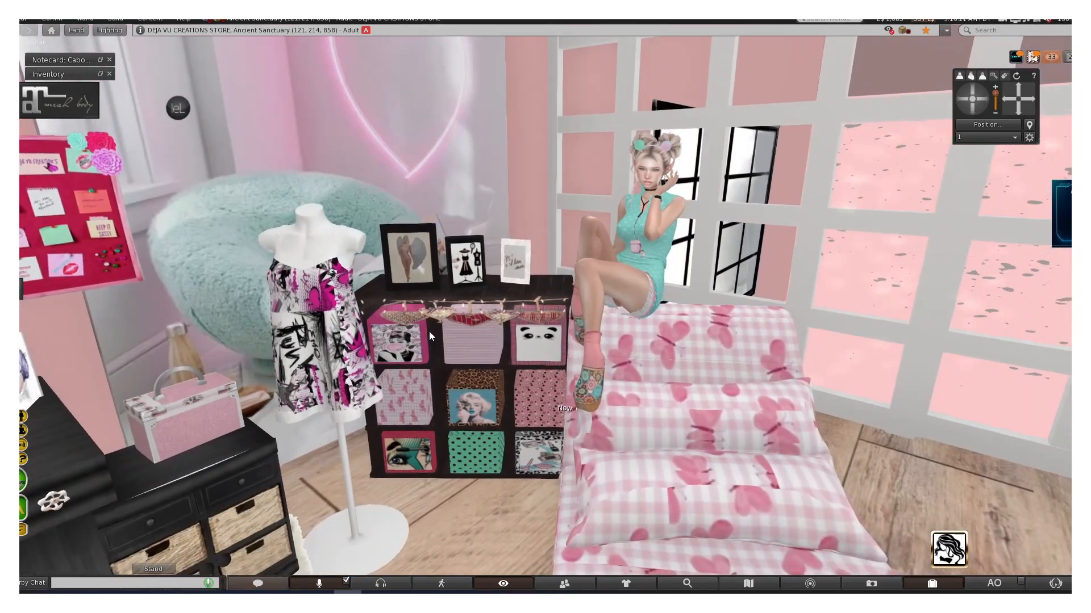
pyautogui.scroll(-5, 511, 325)
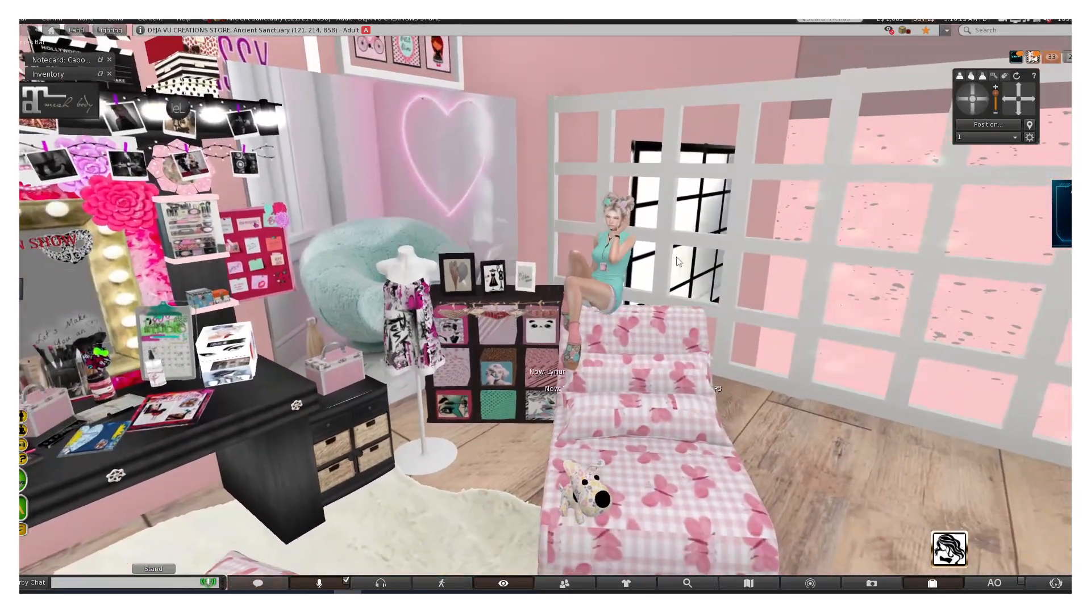
pyautogui.click(1011, 98)
pyautogui.click(1010, 101)
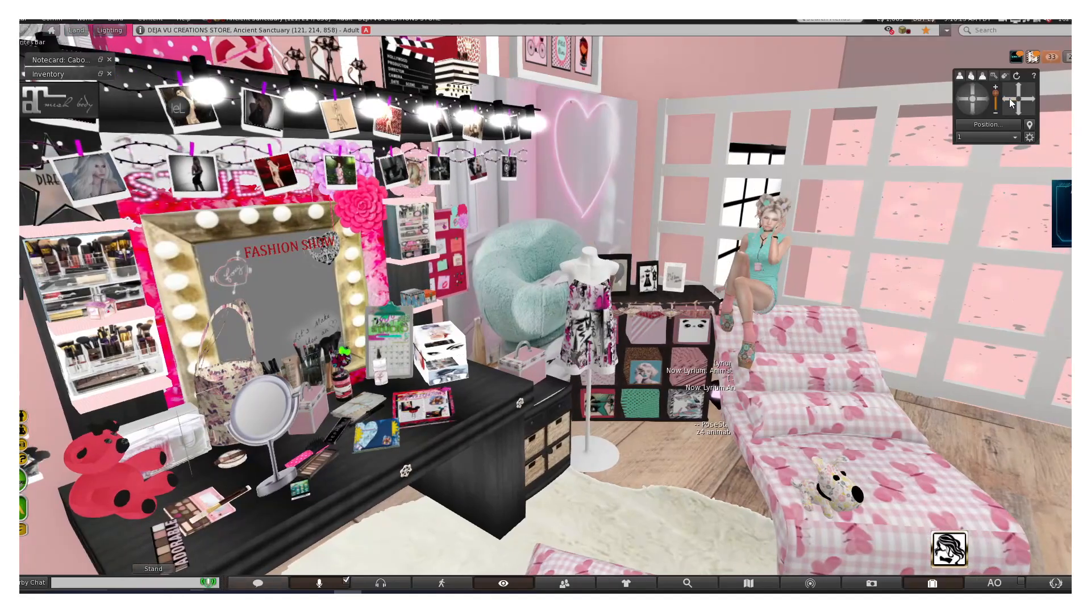
pyautogui.click(976, 106)
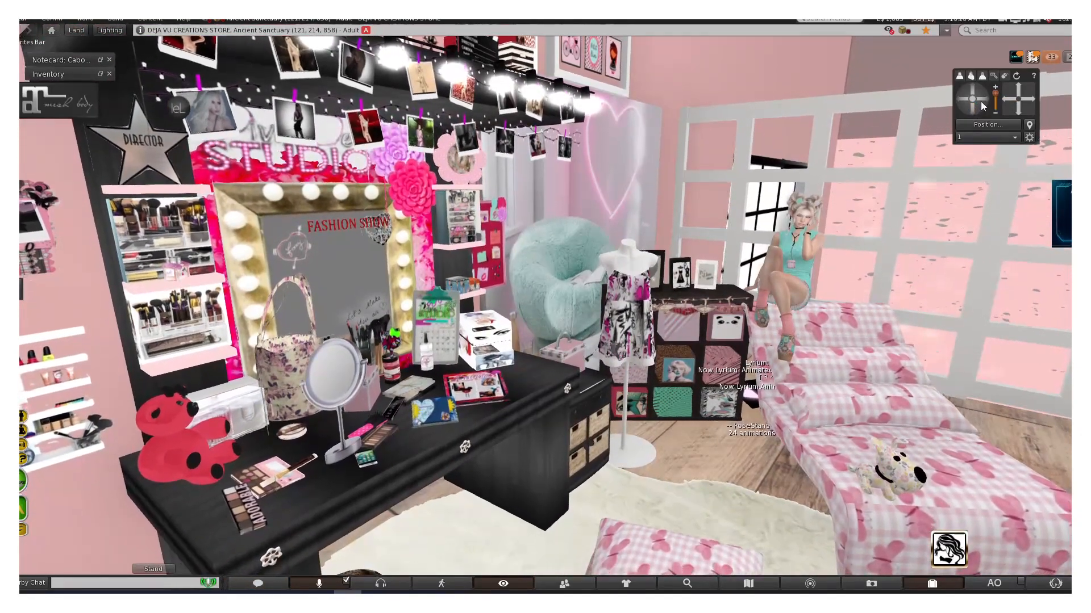
pyautogui.click(981, 102)
pyautogui.click(967, 110)
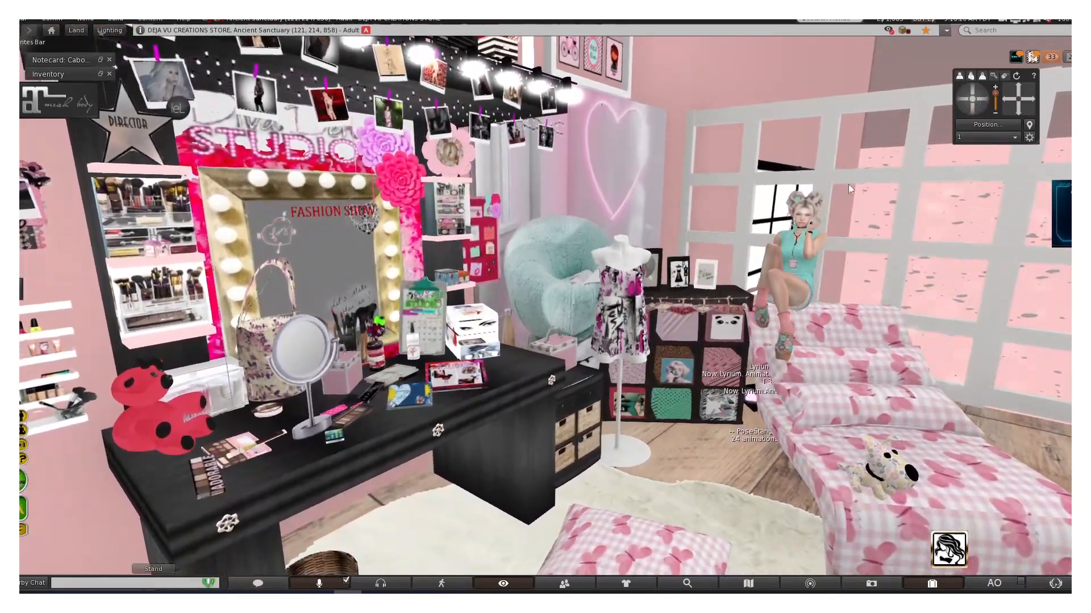
pyautogui.scroll(-4, 699, 314)
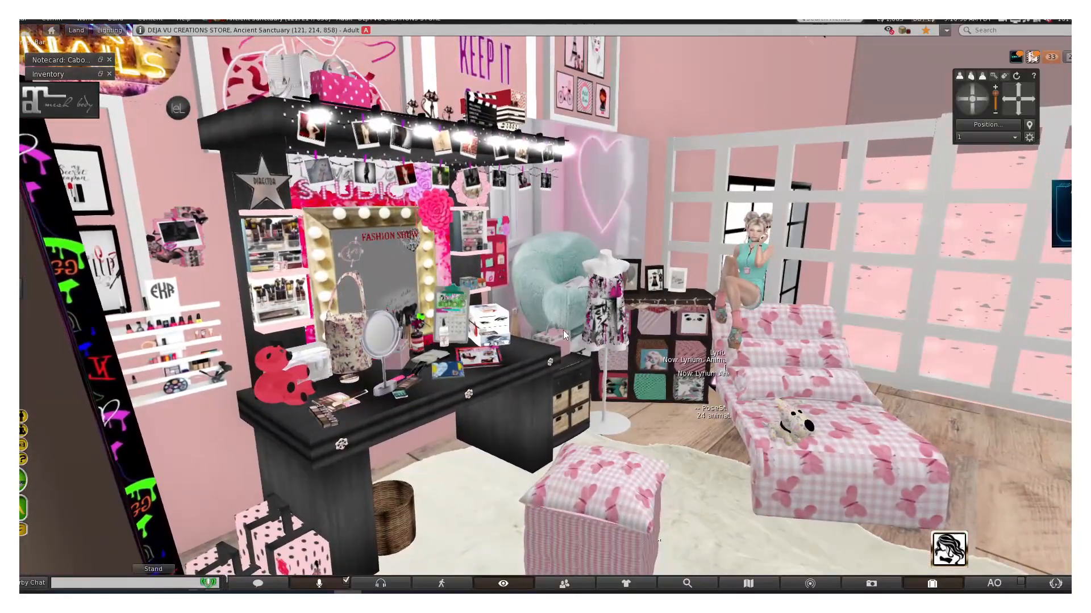
pyautogui.scroll(4, 564, 330)
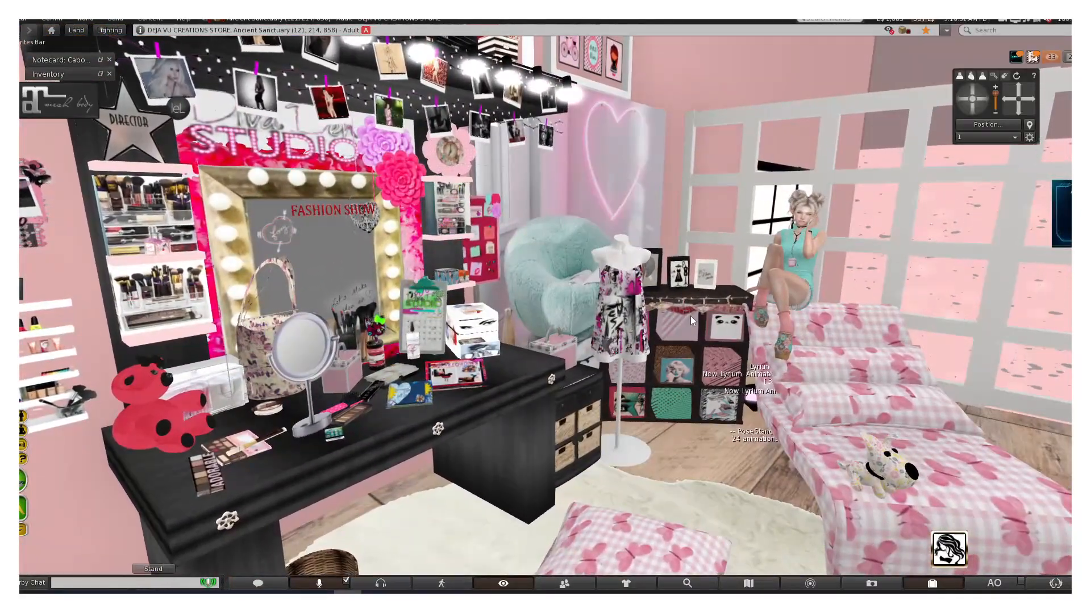
pyautogui.scroll(3, 696, 347)
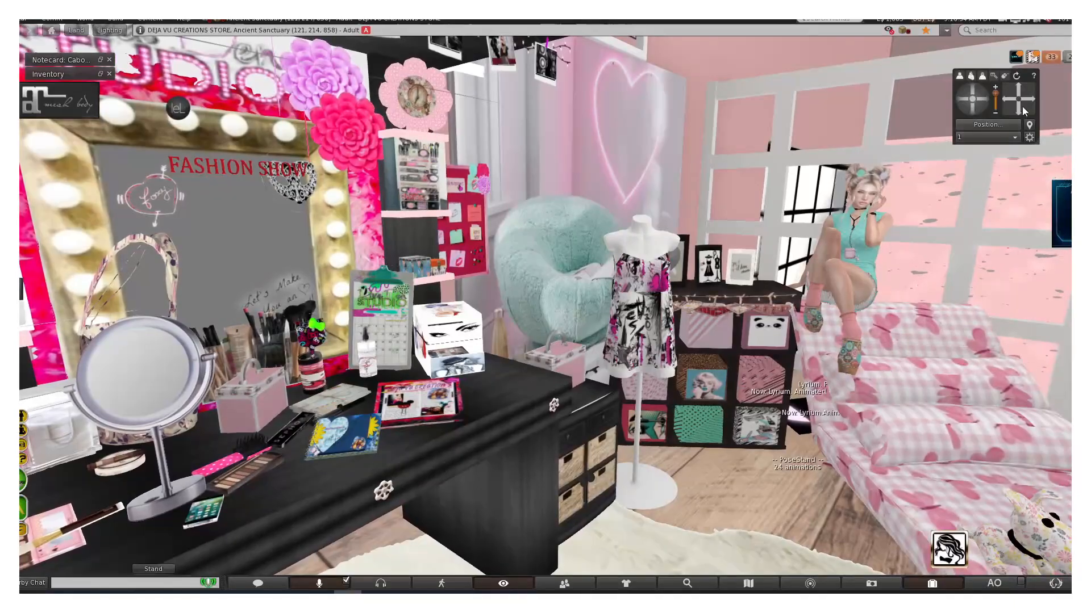
pyautogui.click(1031, 100)
pyautogui.scroll(4, 520, 274)
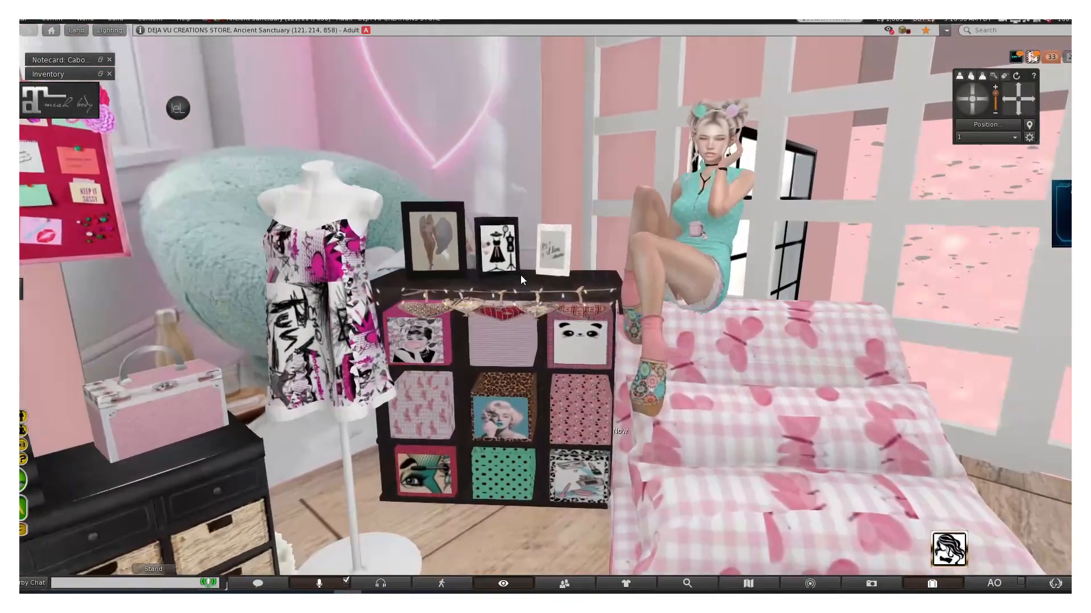
pyautogui.scroll(-2, 522, 274)
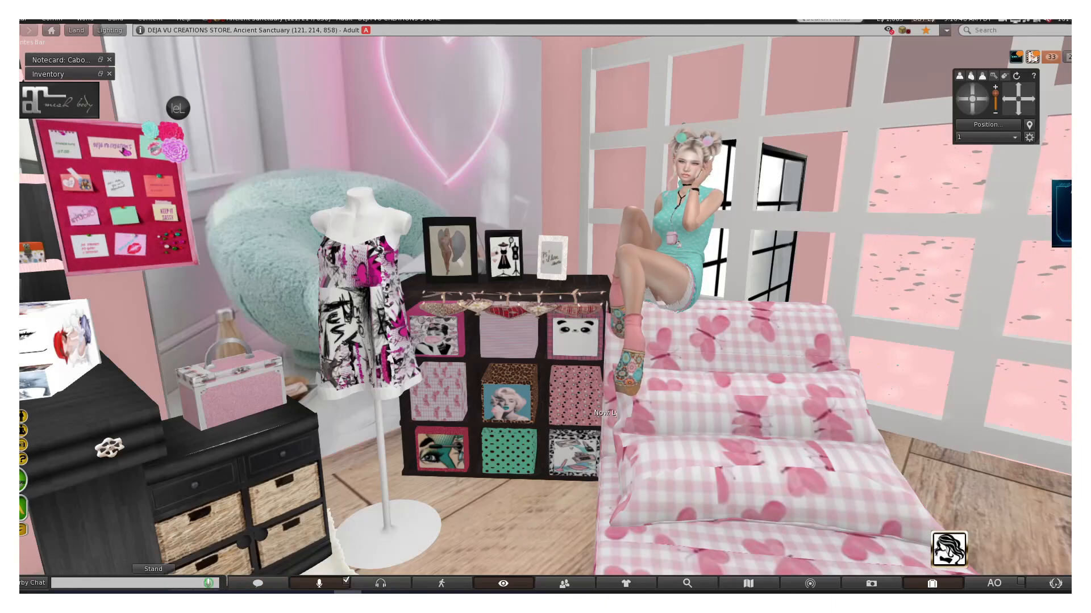
# - Place the DISPLAY CASE object from the MY STUFF I MADE inventory folder onto the floor in front of the pink cube shelf
pyautogui.click(101, 74)
pyautogui.click(115, 102)
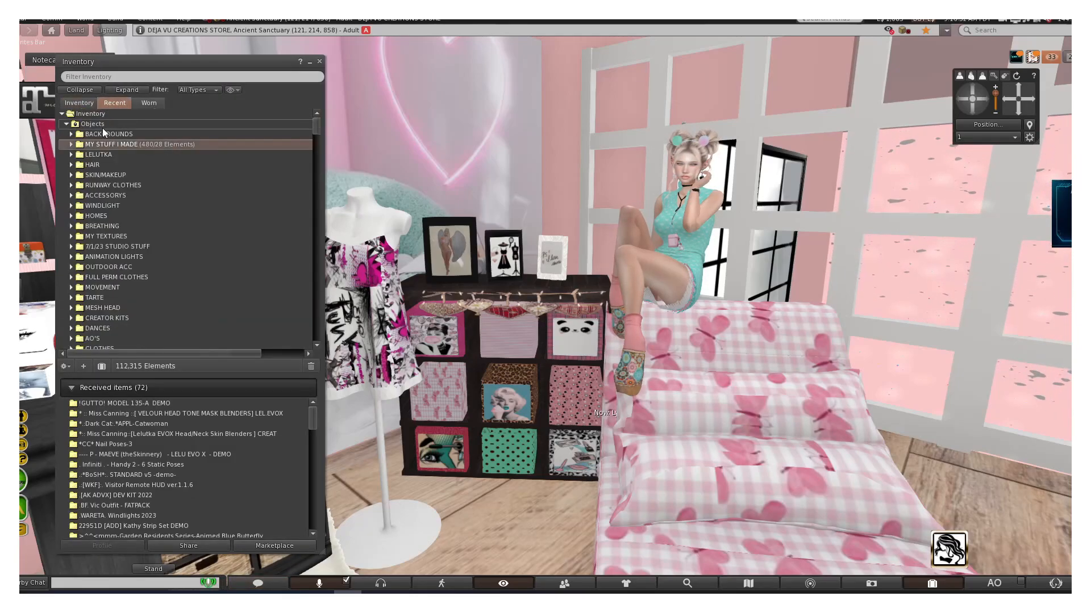
pyautogui.doubleClick(93, 143)
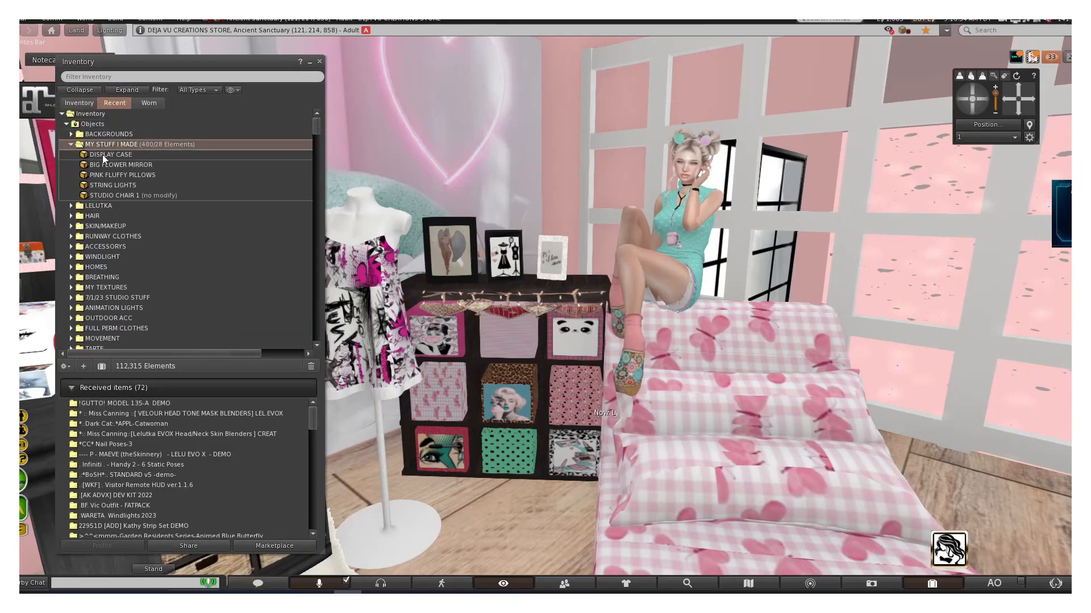
pyautogui.moveTo(102, 155); pyautogui.dragTo(557, 503)
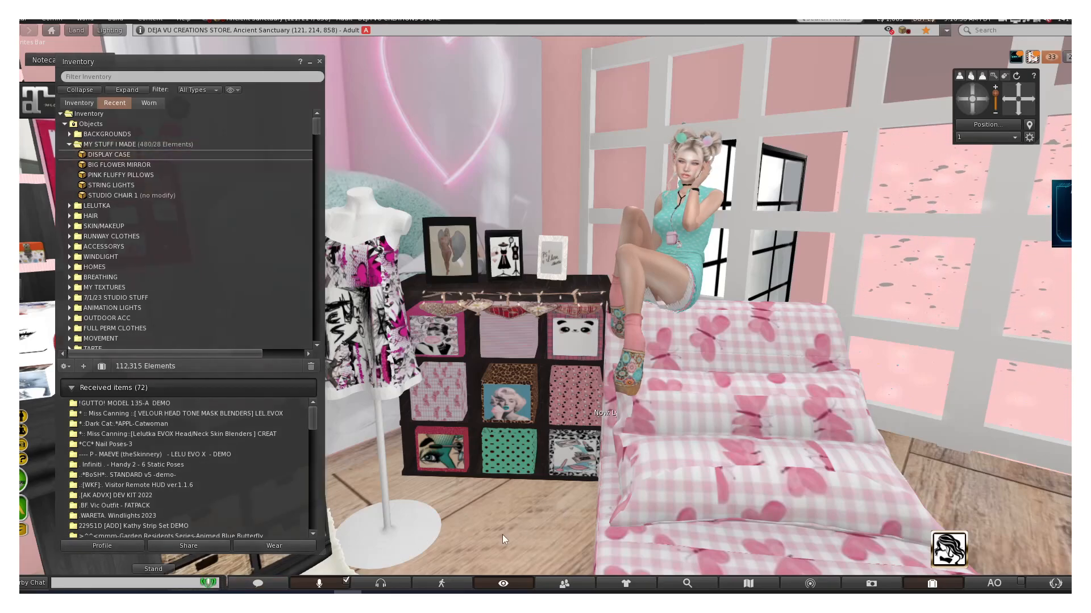
pyautogui.moveTo(523, 379)
pyautogui.keyDown('alt'); pyautogui.mouseDown()
pyautogui.moveTo(523, 415)
pyautogui.moveTo(524, 378)
pyautogui.mouseUp(); pyautogui.keyUp('alt')
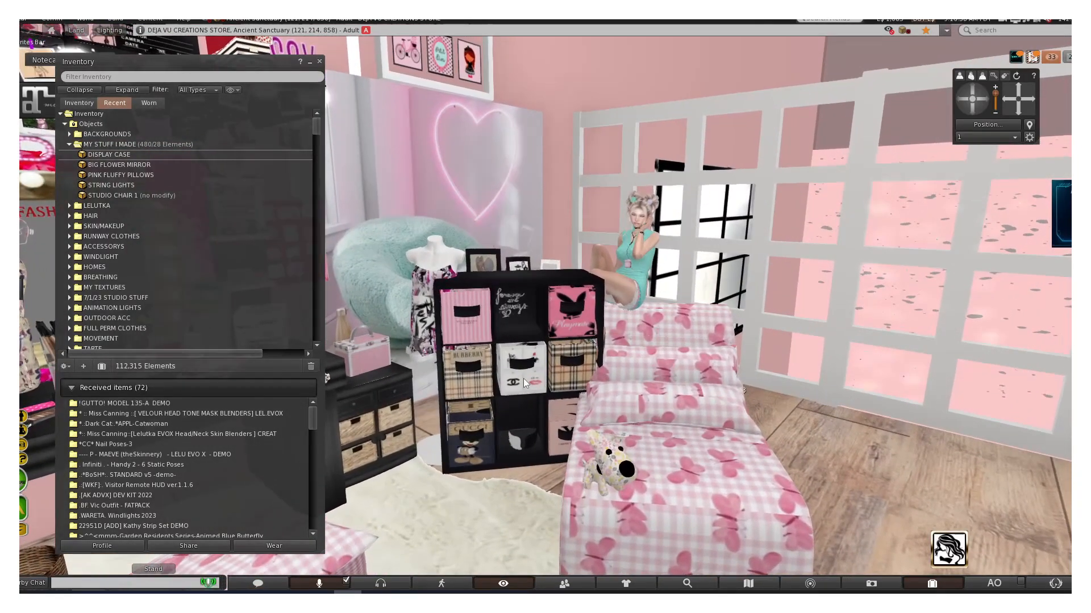
# - Move the display case to the floor on the other side of the bed, at about X 120.14, Y 213.29, Z 856.93
pyautogui.rightClick(523, 379)
pyautogui.click(554, 404)
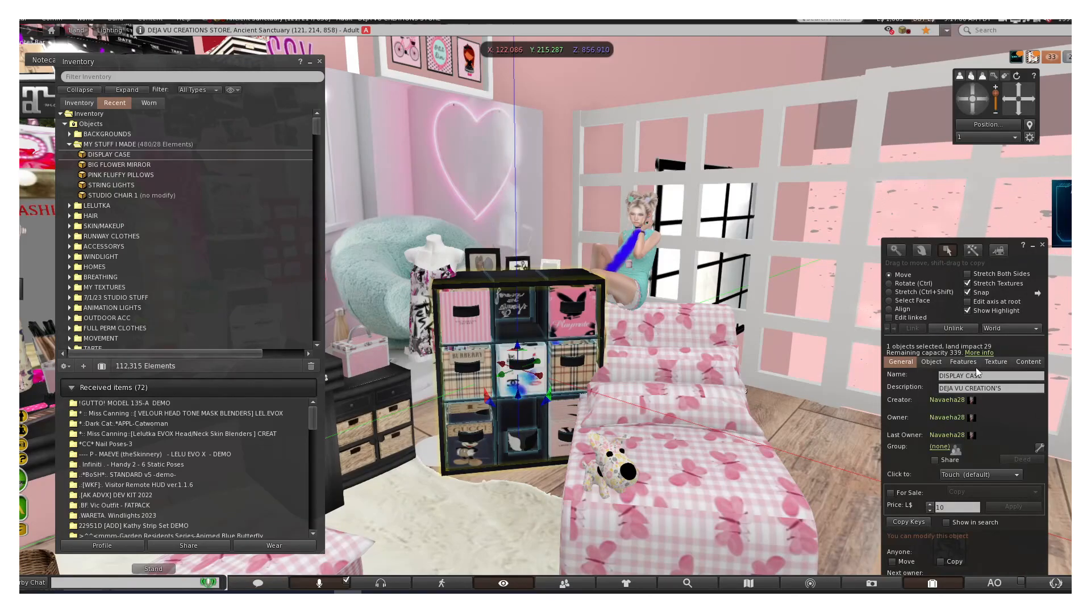
pyautogui.scroll(3, 711, 370)
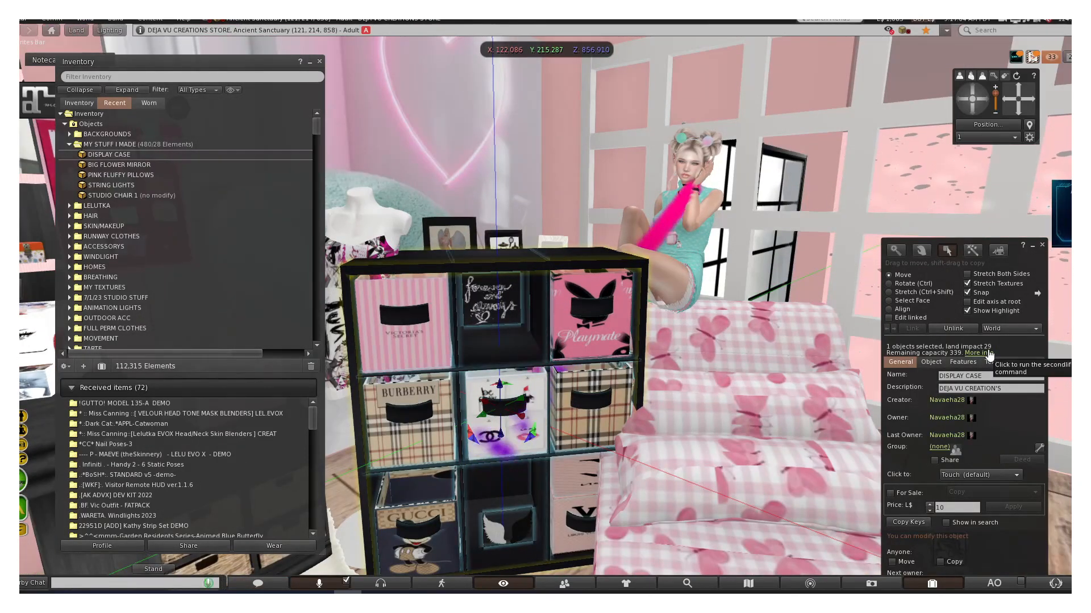
pyautogui.moveTo(498, 387); pyautogui.dragTo(464, 153)
pyautogui.scroll(-3, 463, 150)
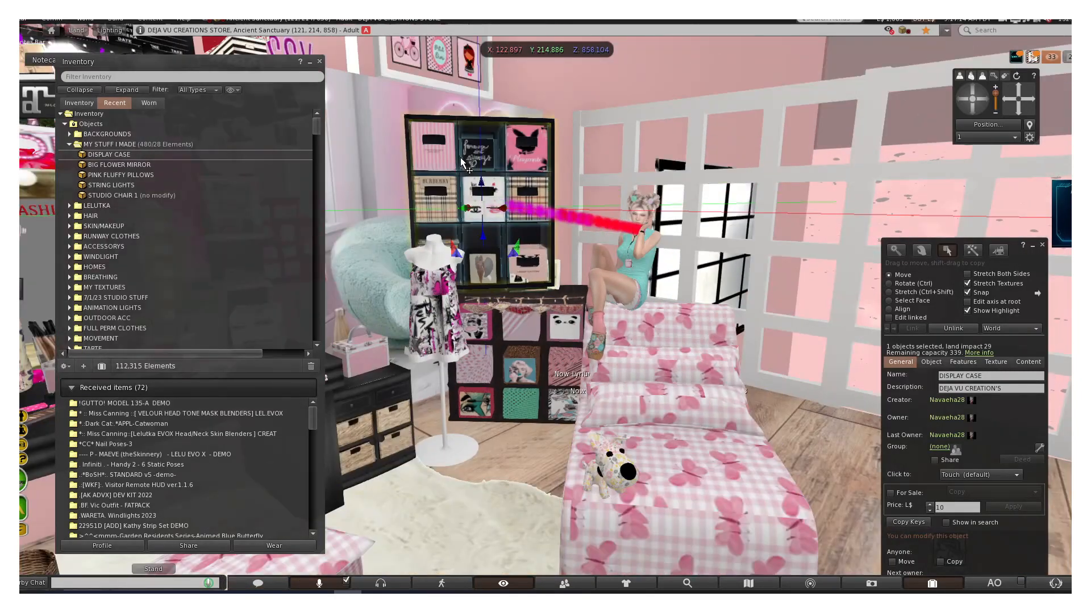
pyautogui.moveTo(528, 210); pyautogui.dragTo(776, 287)
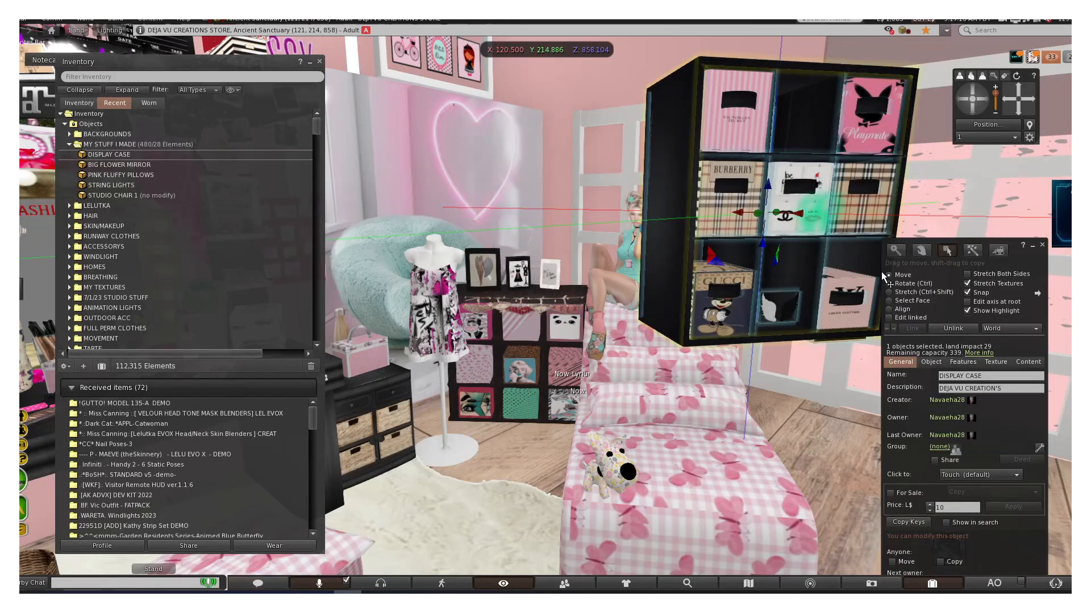
pyautogui.keyDown('ctrl'); pyautogui.moveTo(840, 242); pyautogui.dragTo(857, 363); pyautogui.keyUp('ctrl')
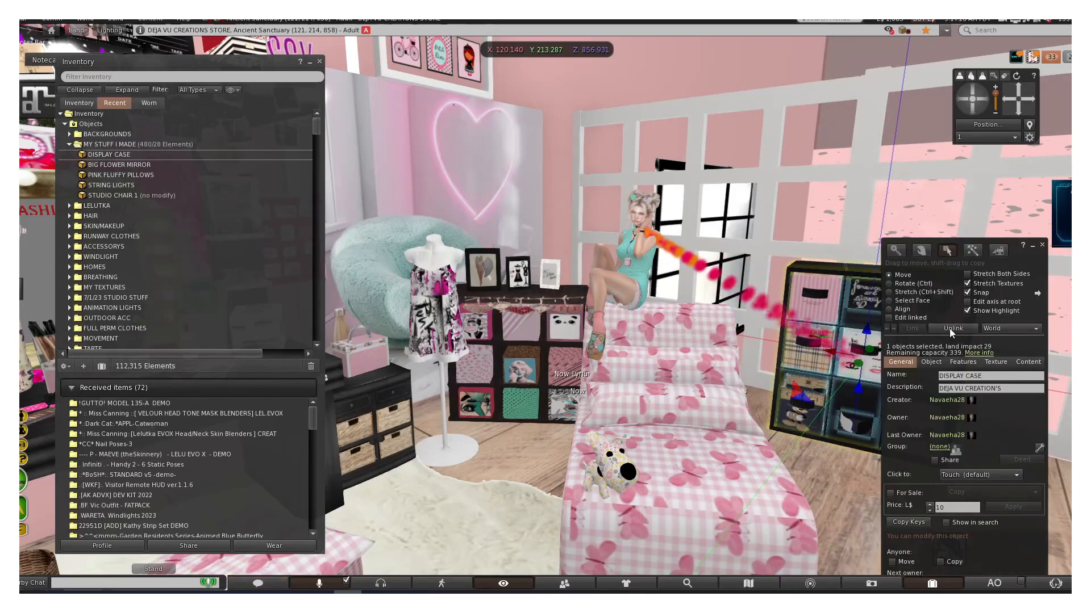
pyautogui.click(1042, 245)
# - Minimize the inventory and compare the pink cube shelf with the display case on either side of the bed, up close and from afar
pyautogui.click(965, 100)
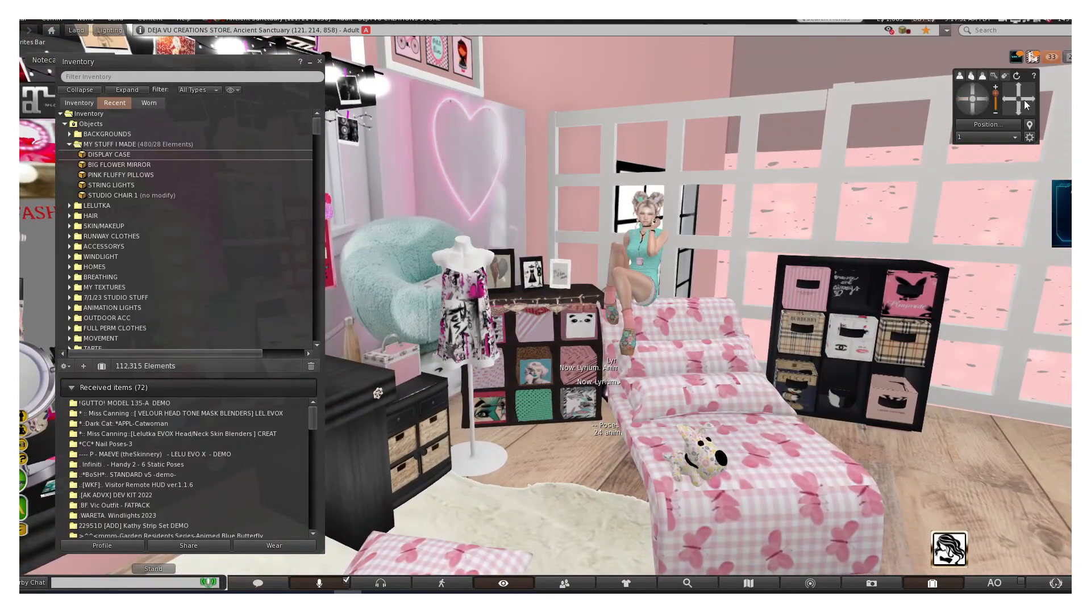
pyautogui.click(1033, 97)
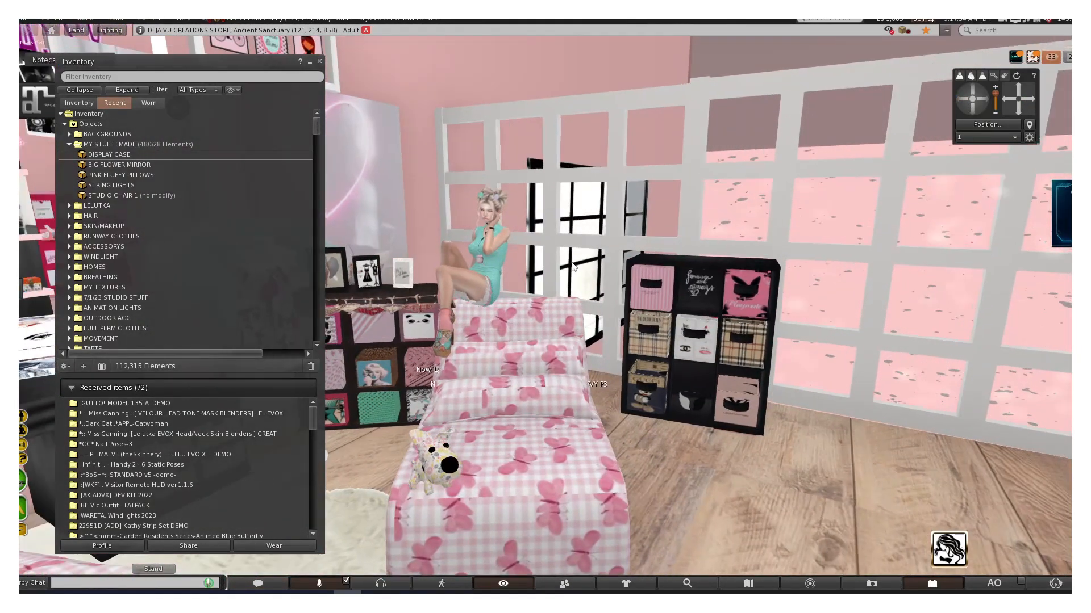
pyautogui.scroll(3, 572, 267)
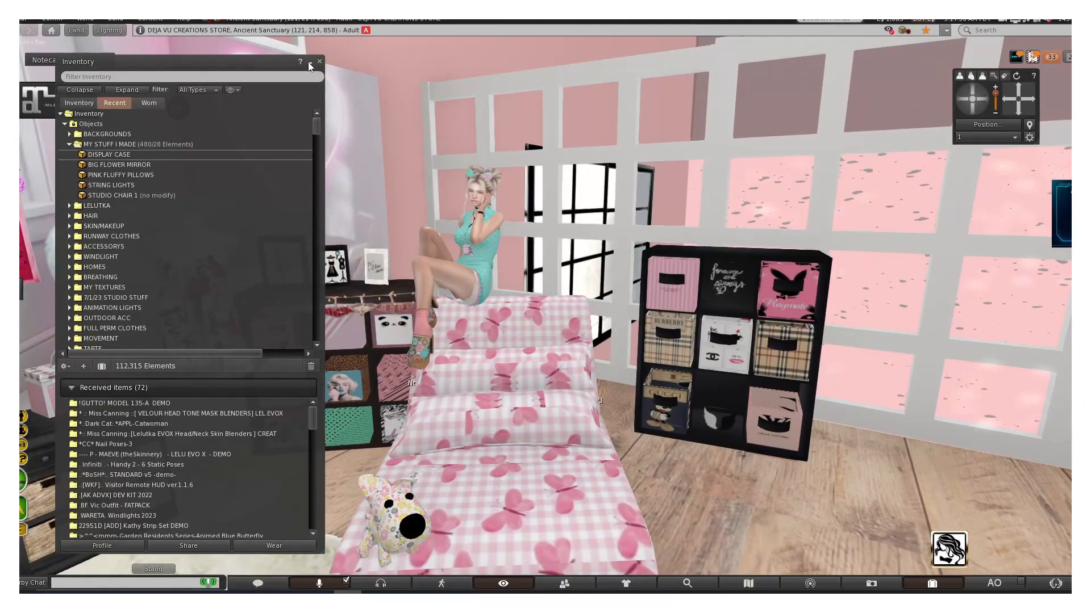
pyautogui.click(310, 62)
pyautogui.scroll(1, 403, 290)
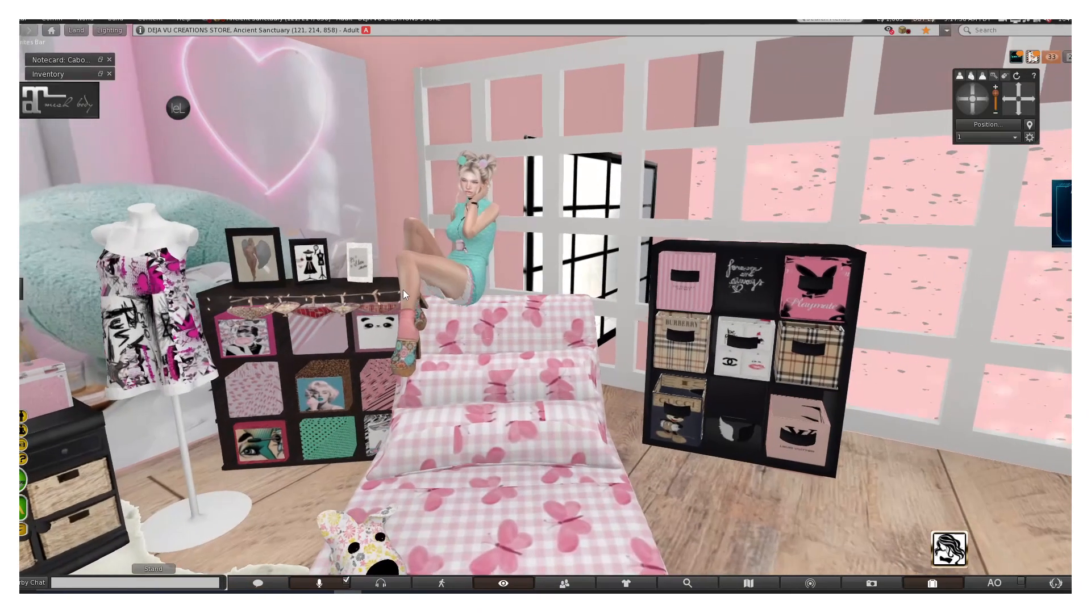
pyautogui.scroll(3, 403, 290)
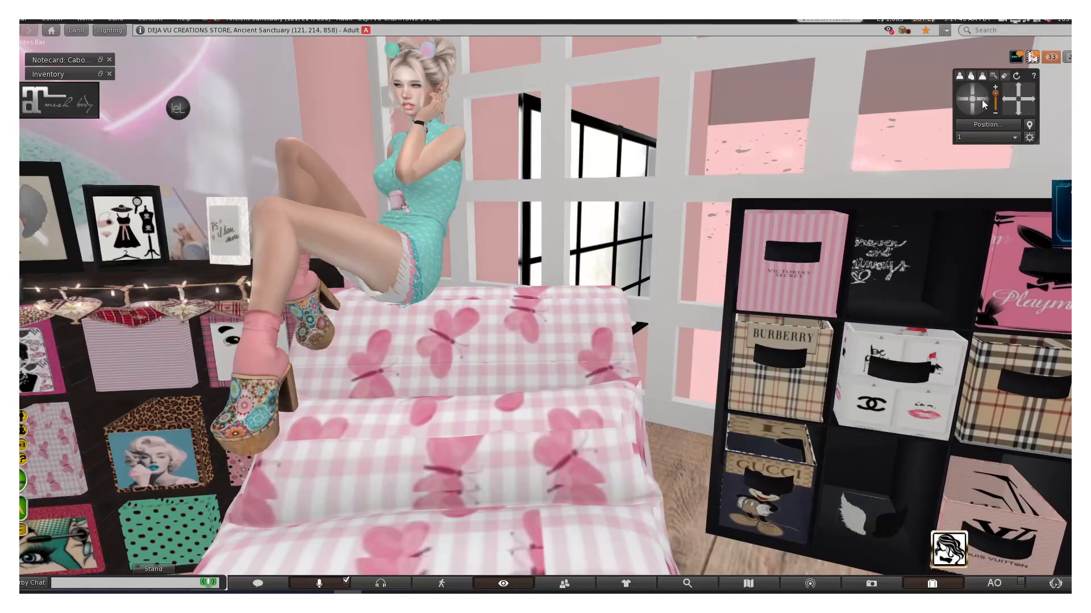
pyautogui.click(1009, 98)
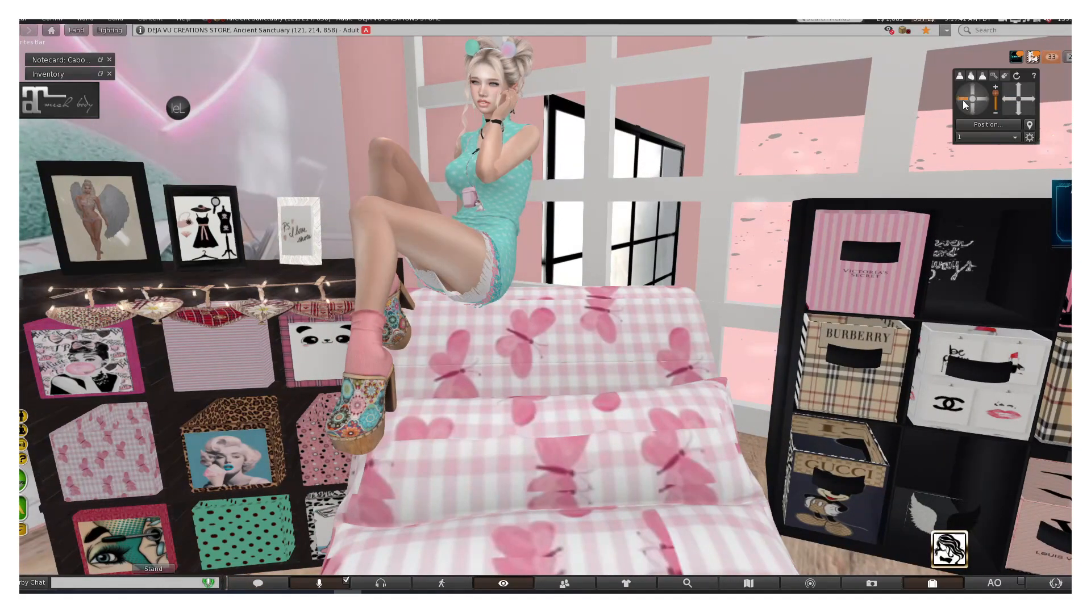
pyautogui.click(962, 100)
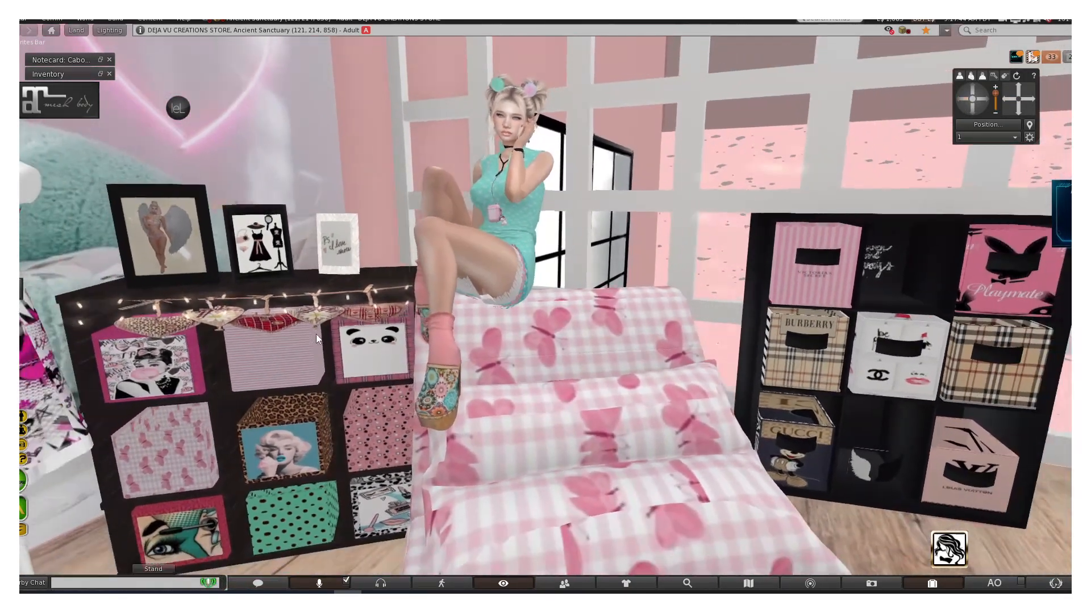
pyautogui.scroll(-1, 316, 339)
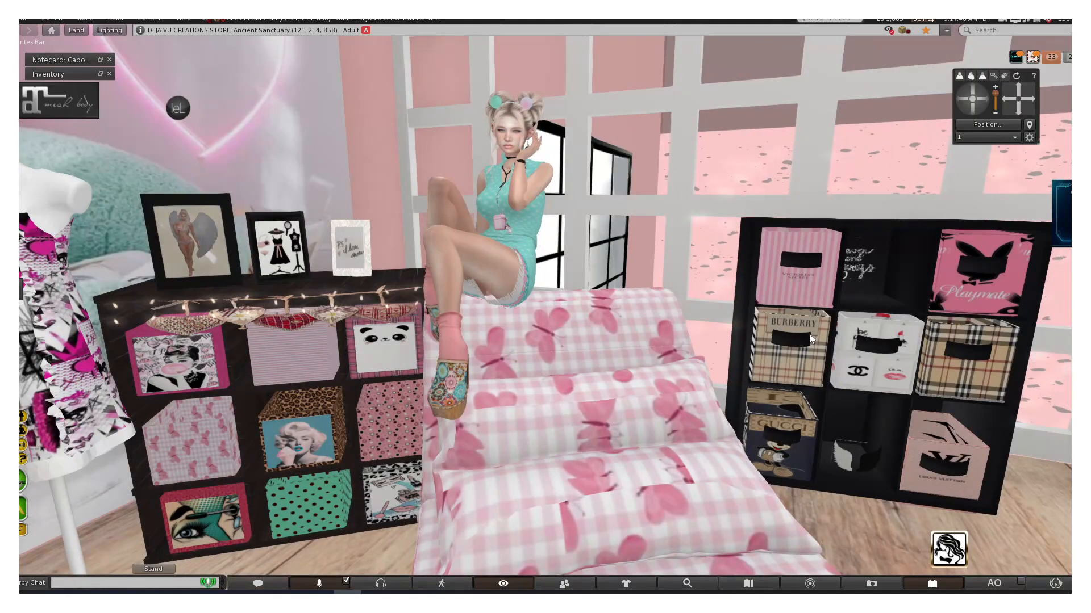
pyautogui.scroll(-6, 326, 413)
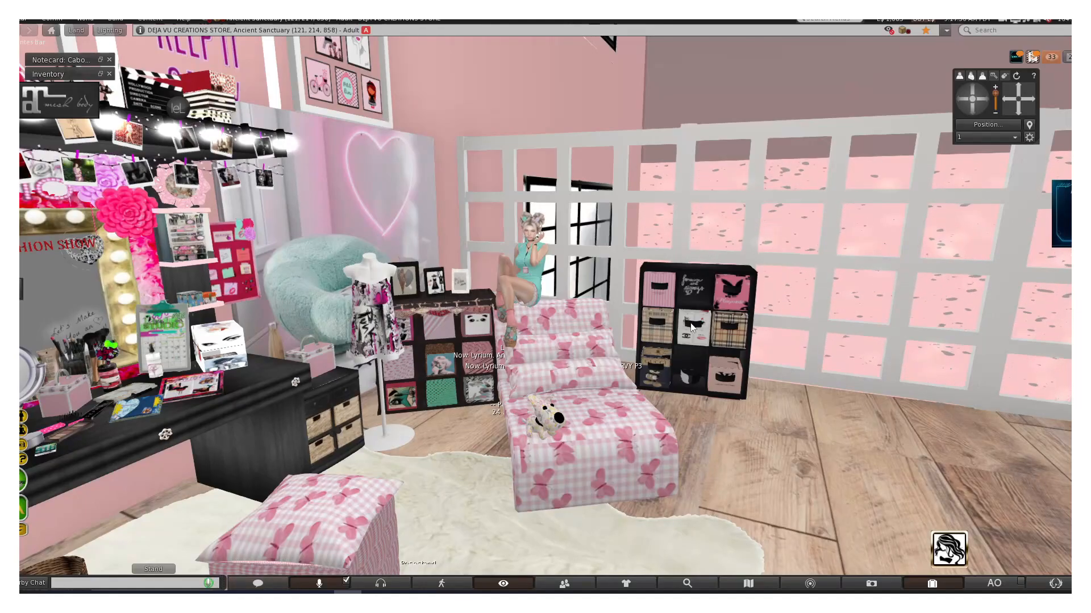
pyautogui.scroll(5, 471, 352)
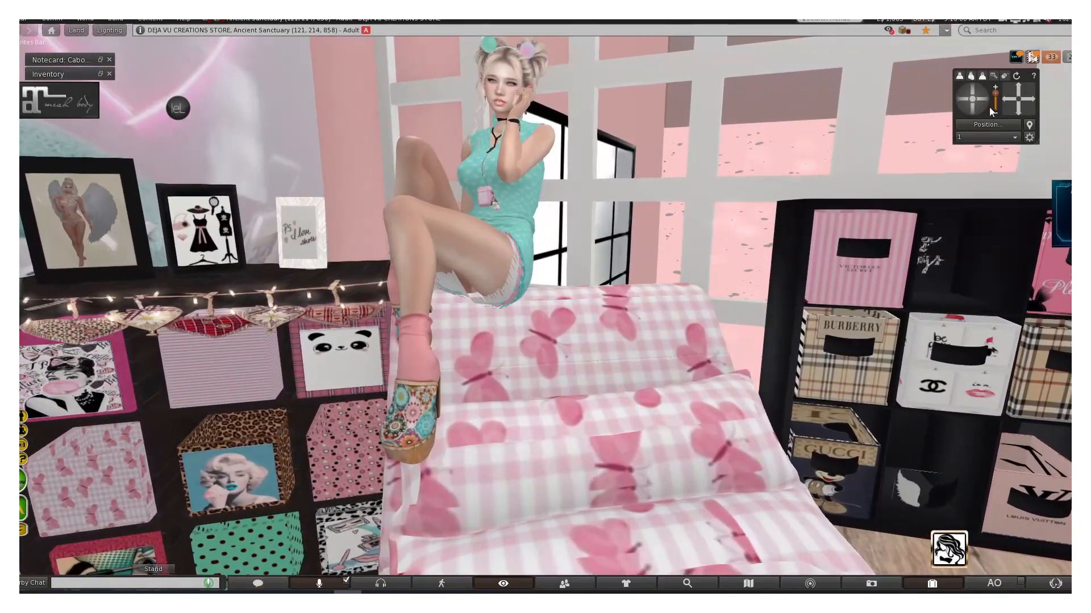
pyautogui.moveTo(1013, 98); pyautogui.dragTo(1012, 98)
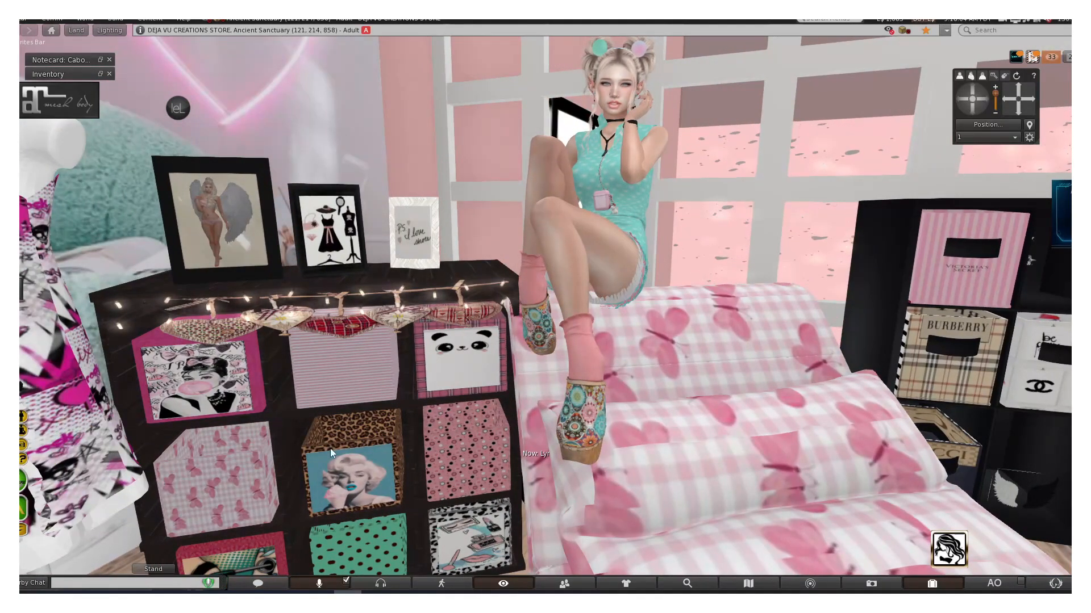
# - Open the pink cube shelf and the display case for editing in turn and compare their land impact
pyautogui.rightClick(356, 372)
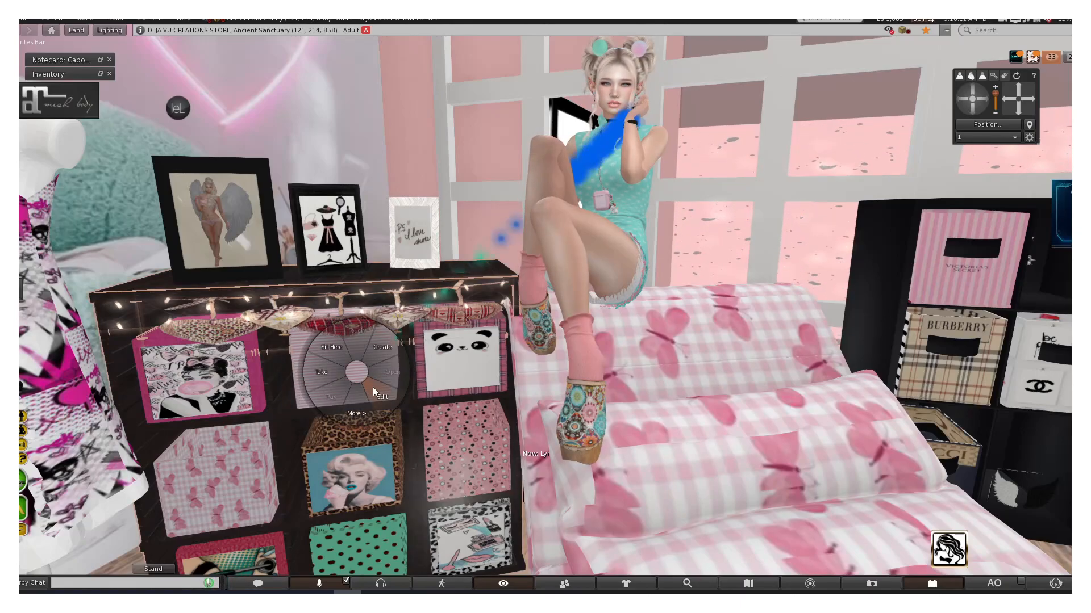
pyautogui.click(373, 387)
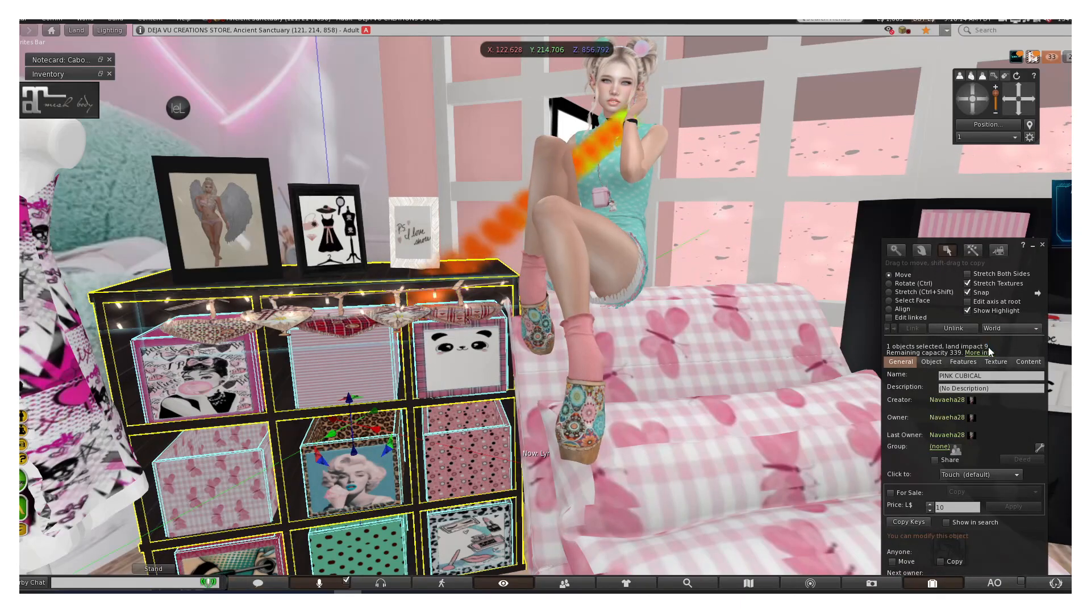
pyautogui.moveTo(1020, 258); pyautogui.dragTo(753, 173)
pyautogui.click(960, 257)
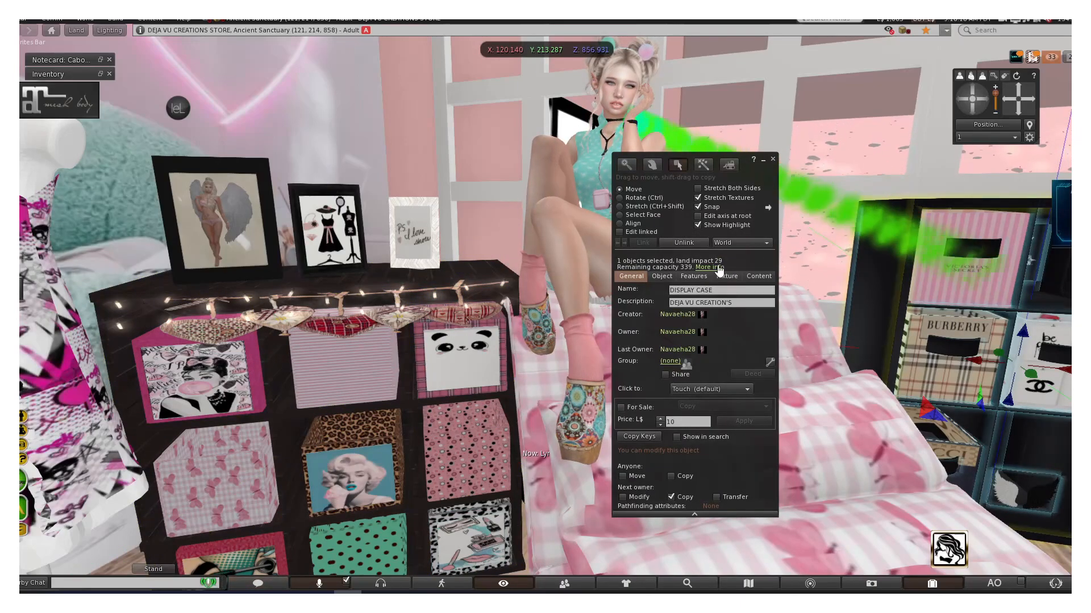
pyautogui.scroll(-3, 888, 348)
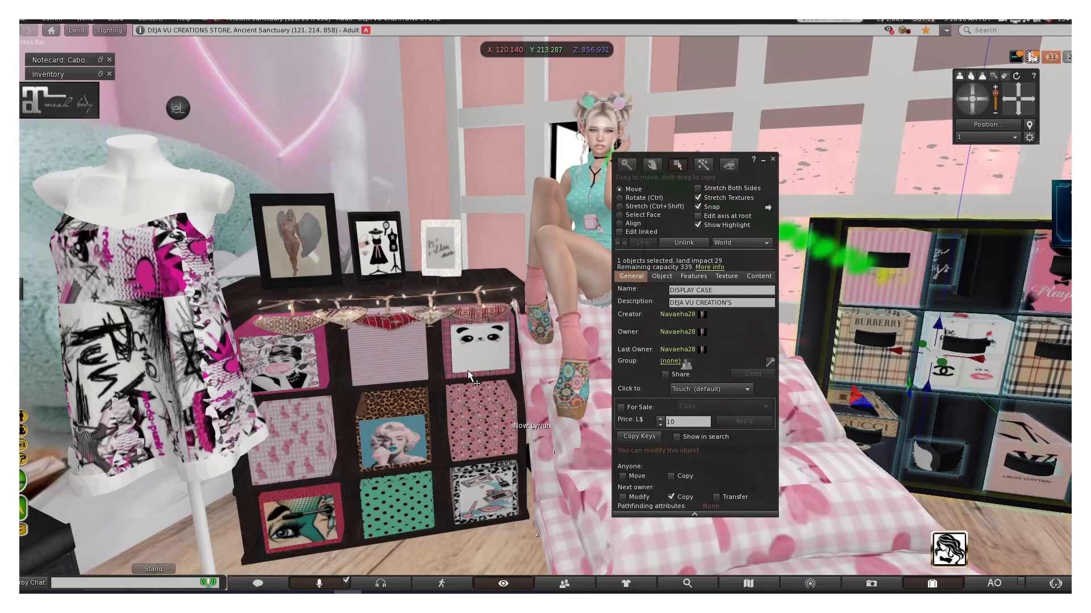
# - Review the parcel's object capacity and land impact in the About Land details, and close them when done
pyautogui.click(88, 19)
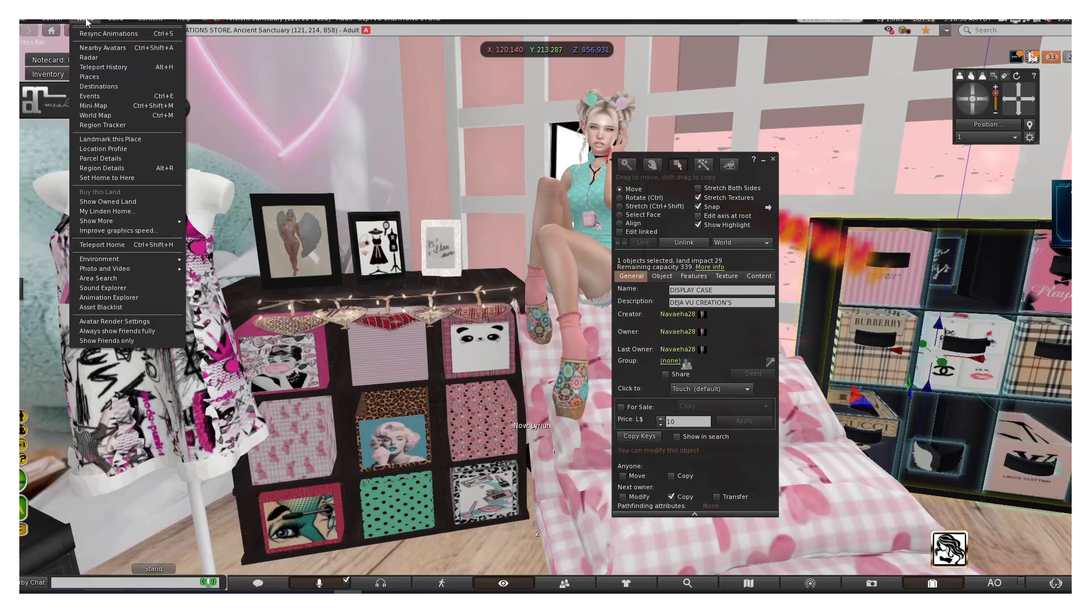
pyautogui.click(98, 158)
pyautogui.click(384, 60)
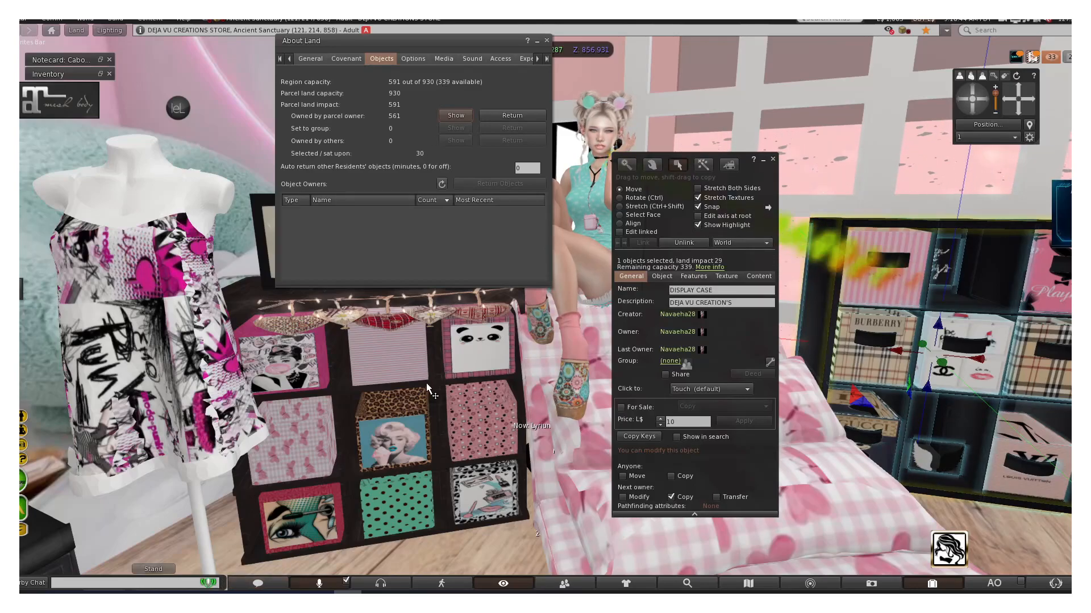
pyautogui.scroll(-2, 311, 394)
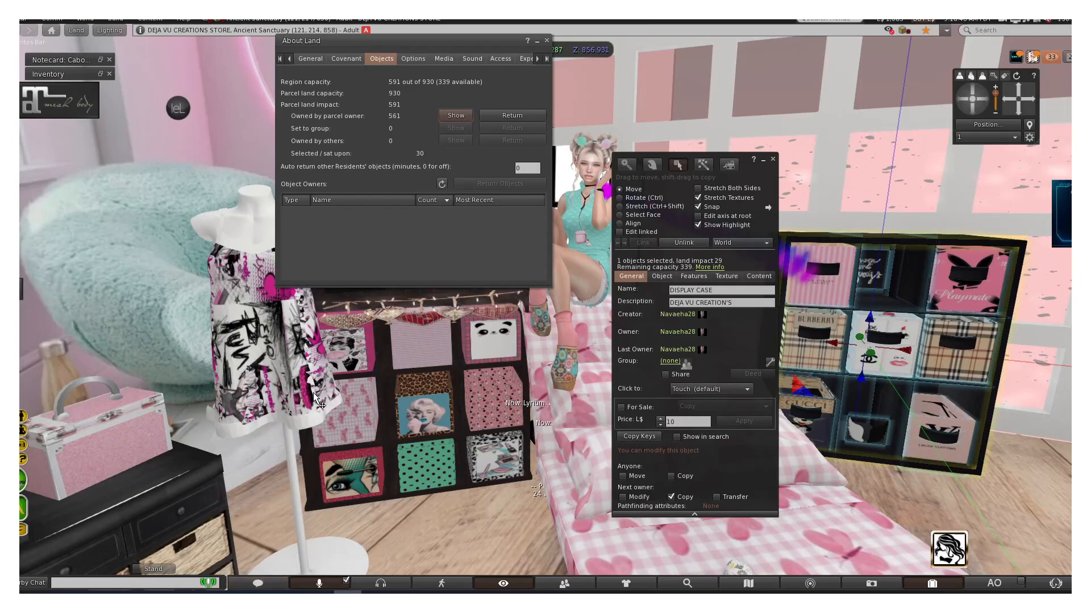
pyautogui.scroll(-5, 314, 393)
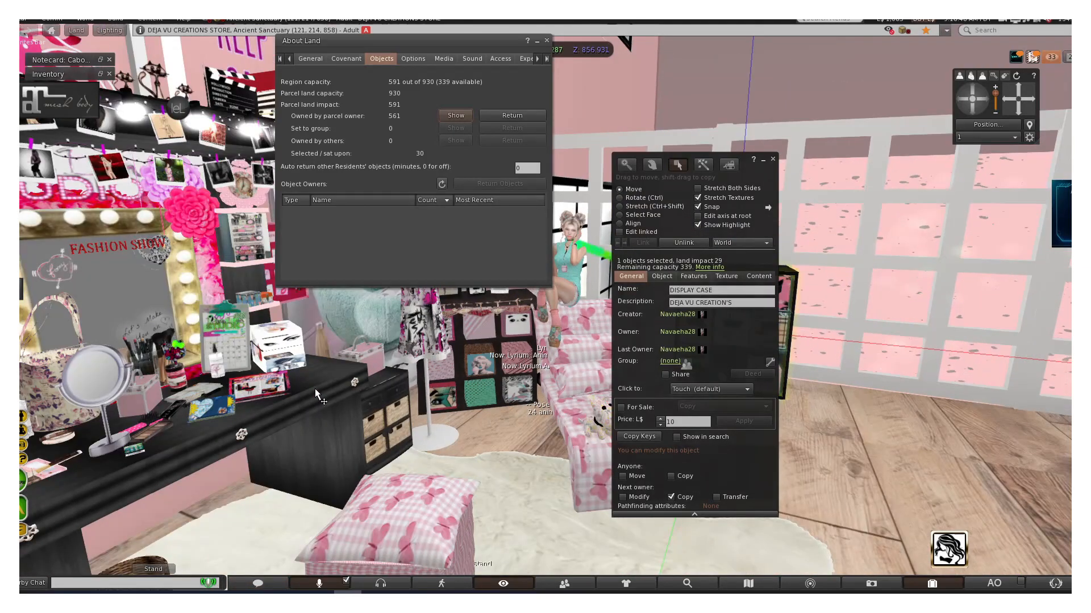
pyautogui.click(549, 42)
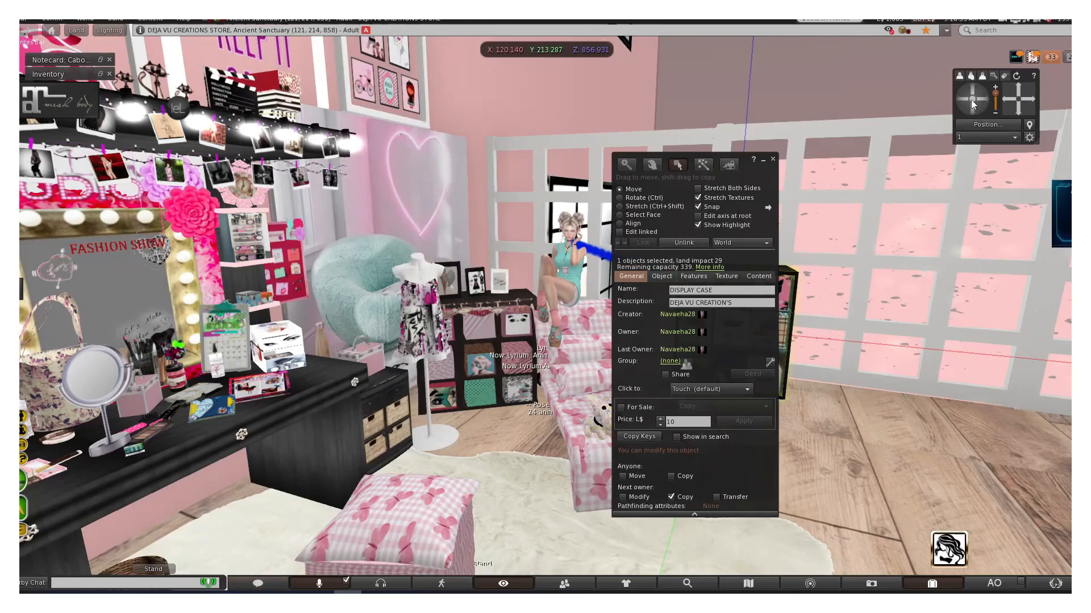
# - Check the land impact of the STUDIO VANITY PRO SET and enable editing of its individual linked parts
pyautogui.click(1010, 99)
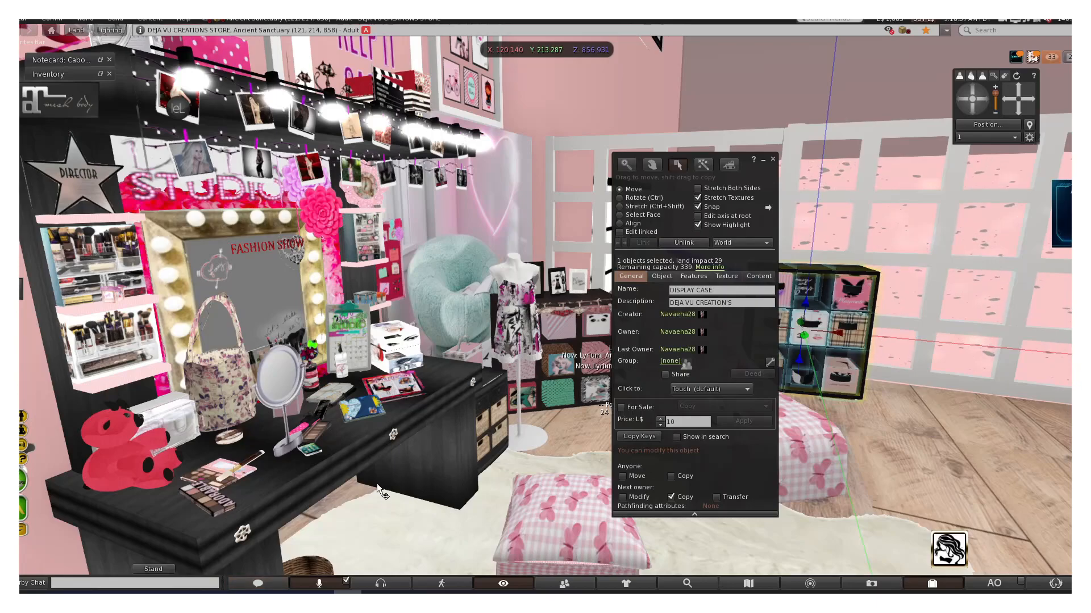
pyautogui.click(358, 337)
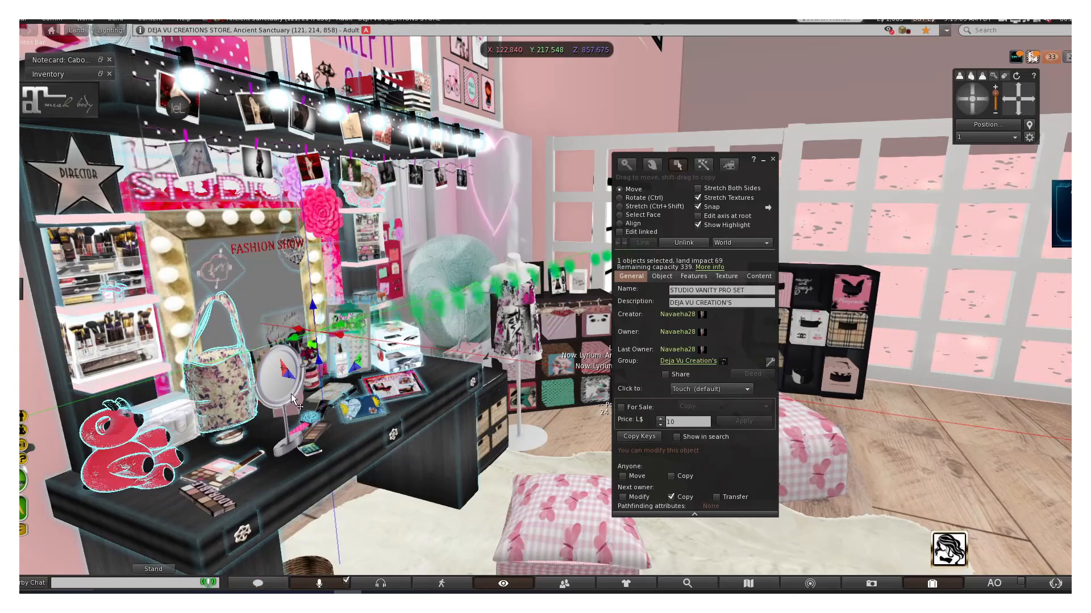
pyautogui.click(619, 233)
pyautogui.moveTo(295, 363); pyautogui.dragTo(282, 388)
pyautogui.click(282, 388)
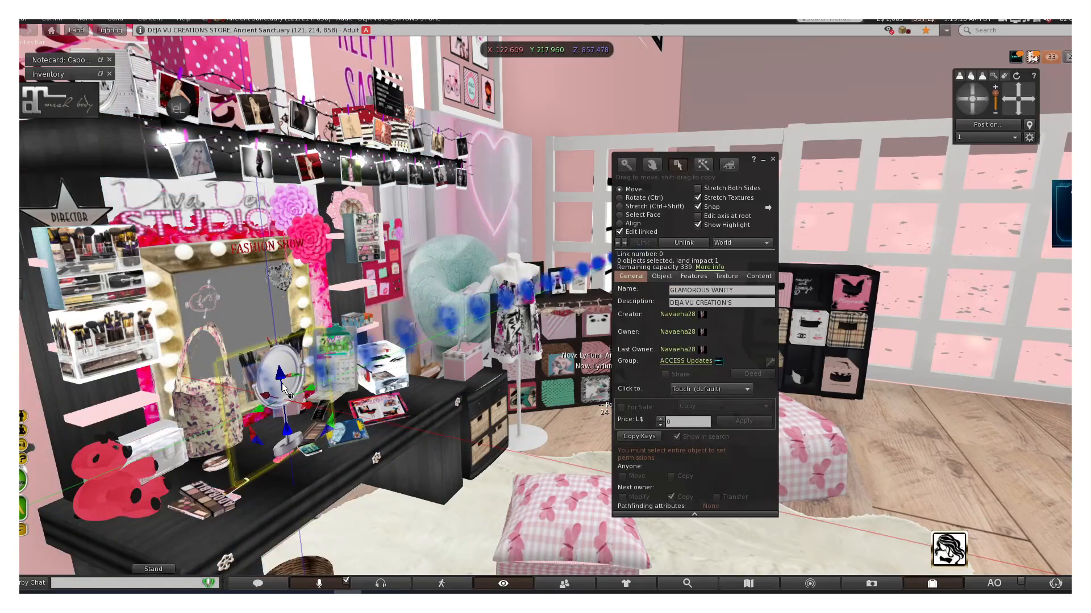
# - Try sliding the purse along the vanity's tabletop as a separate linked part, and undo the move
pyautogui.click(210, 407)
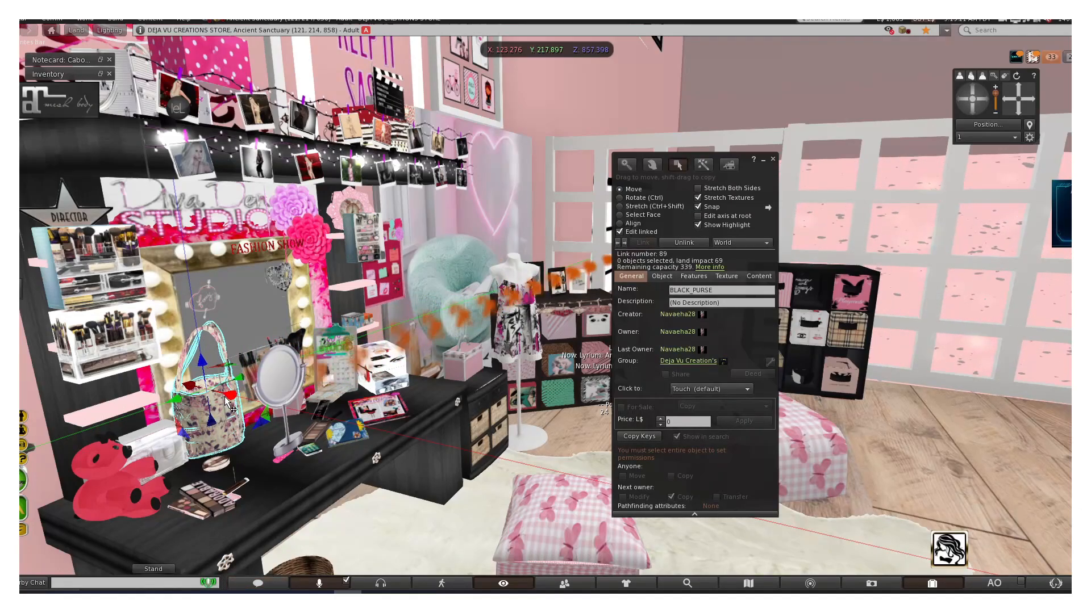
pyautogui.moveTo(227, 403); pyautogui.dragTo(254, 409)
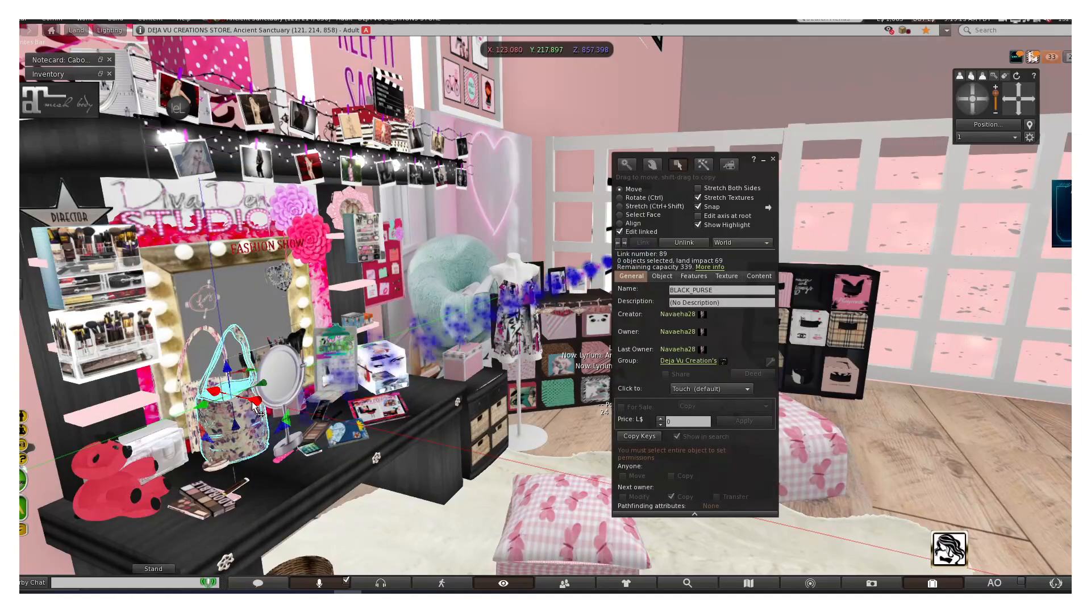
pyautogui.hotkey('ctrl', 'z')
# - Inspect further linked parts of the vanity set one at a time, and return to whole-object editing
pyautogui.click(277, 482)
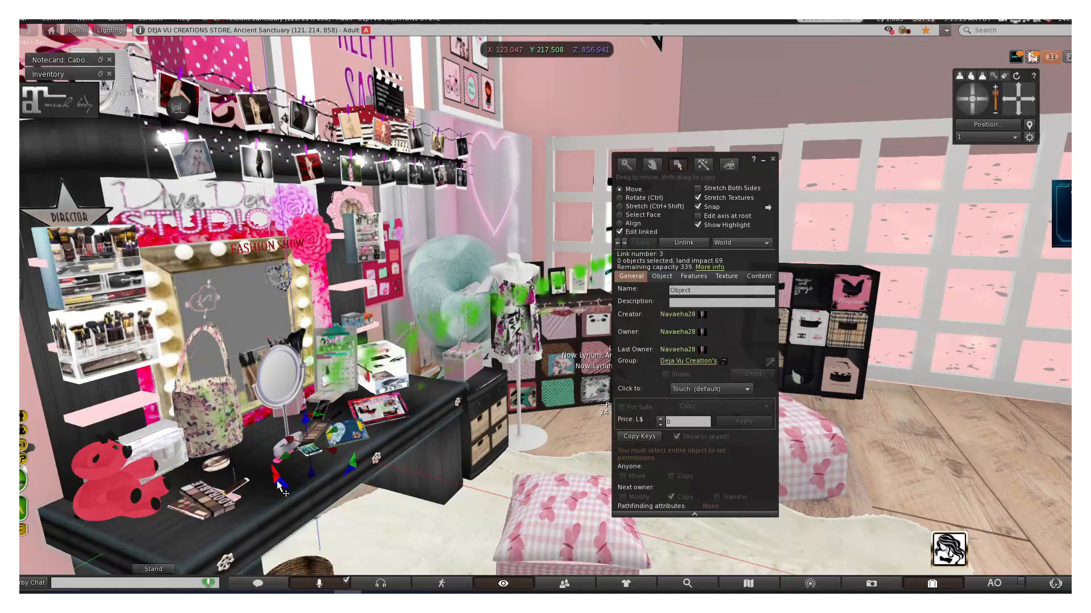
pyautogui.moveTo(281, 482); pyautogui.dragTo(282, 483)
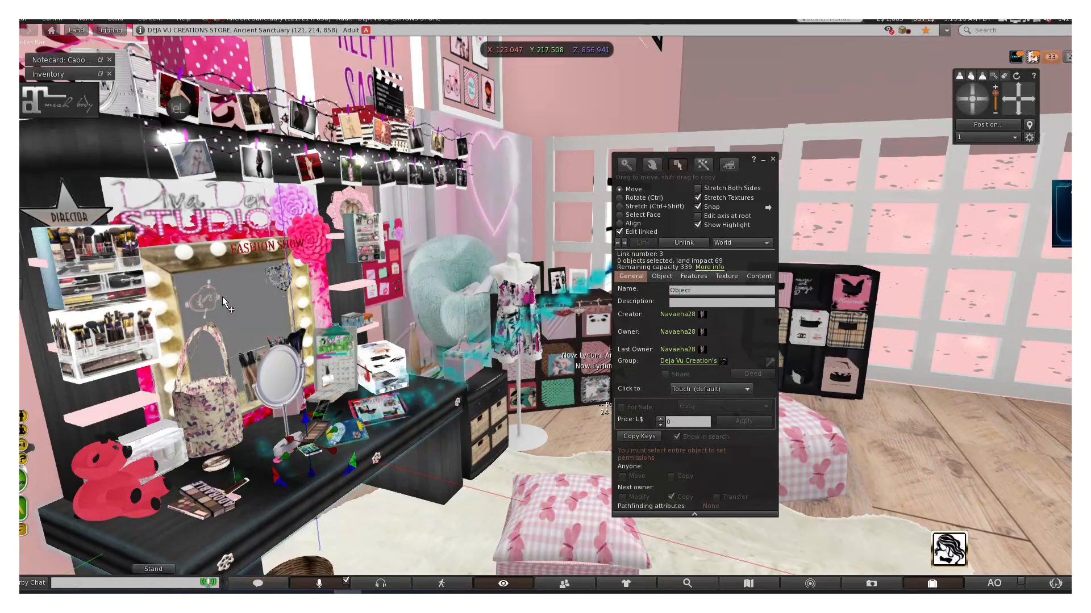
pyautogui.click(234, 278)
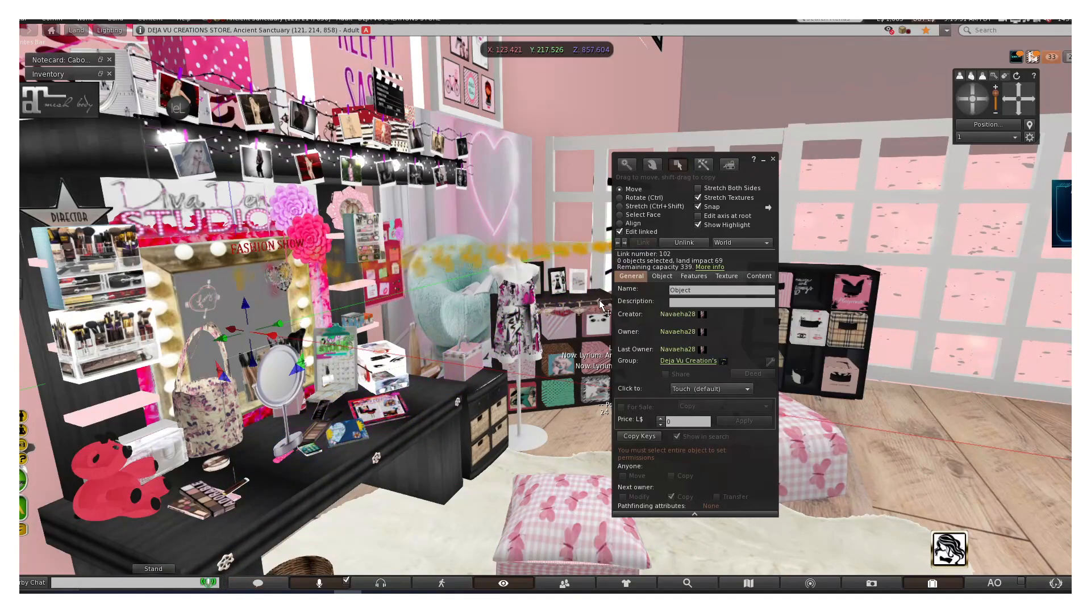
pyautogui.click(620, 231)
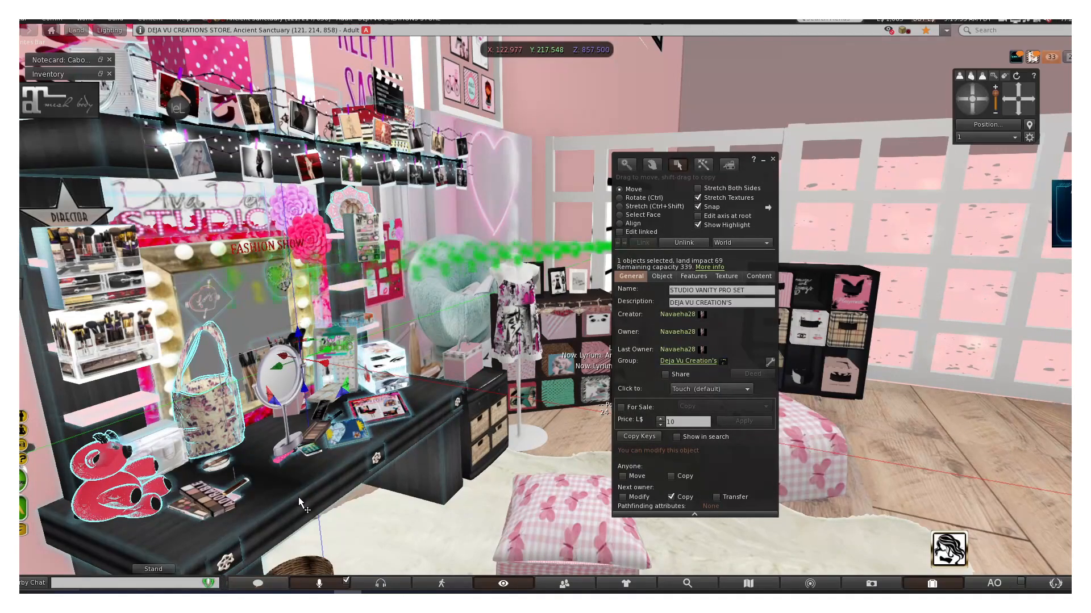
# - Check the land impact of the clothing dummy, the pink makeup case and the night stand in turn
pyautogui.click(518, 318)
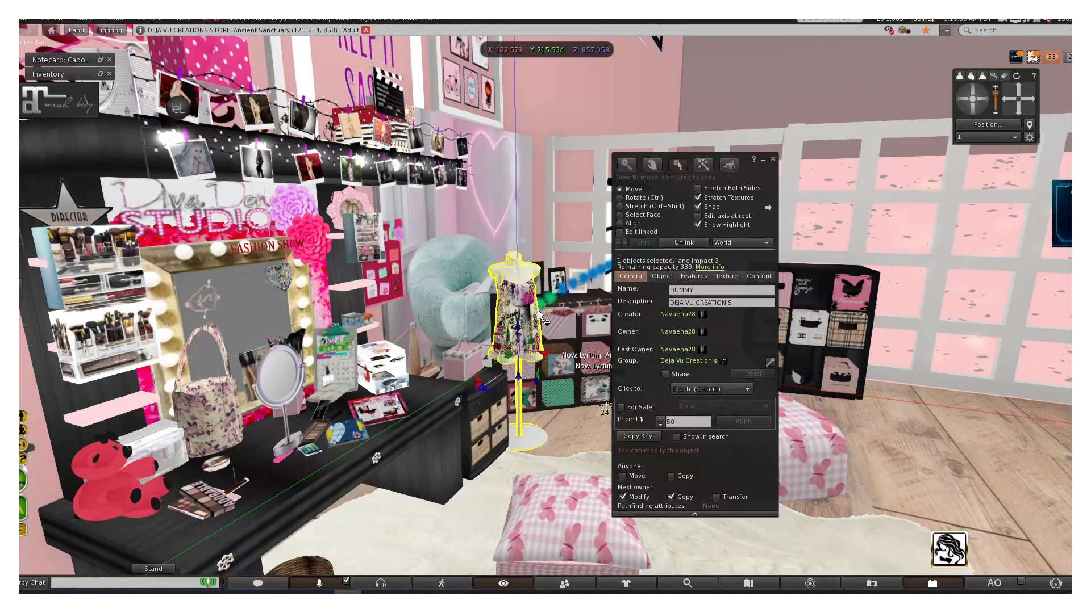
pyautogui.click(469, 358)
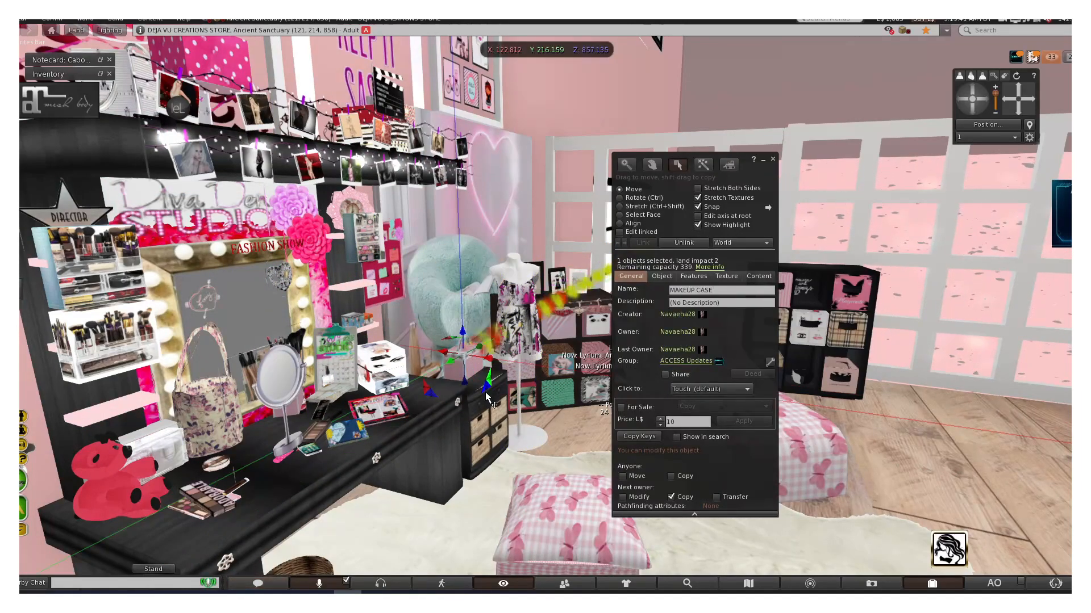
pyautogui.click(492, 414)
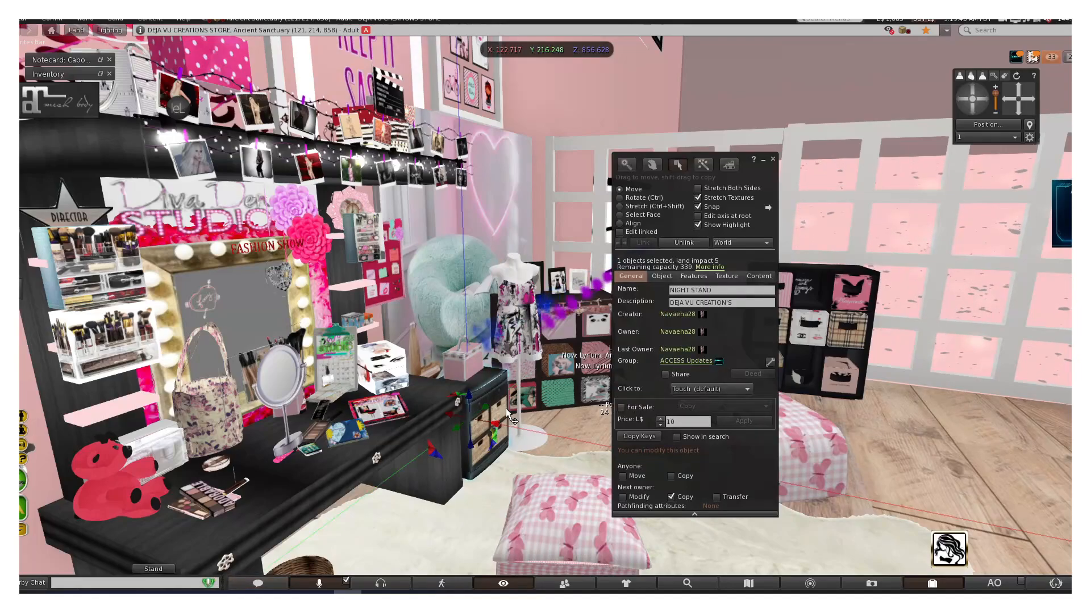
# - Close the object editor and examine the pink cube shelf and display case beside the bed from several distances and angles
pyautogui.moveTo(984, 100); pyautogui.dragTo(977, 101)
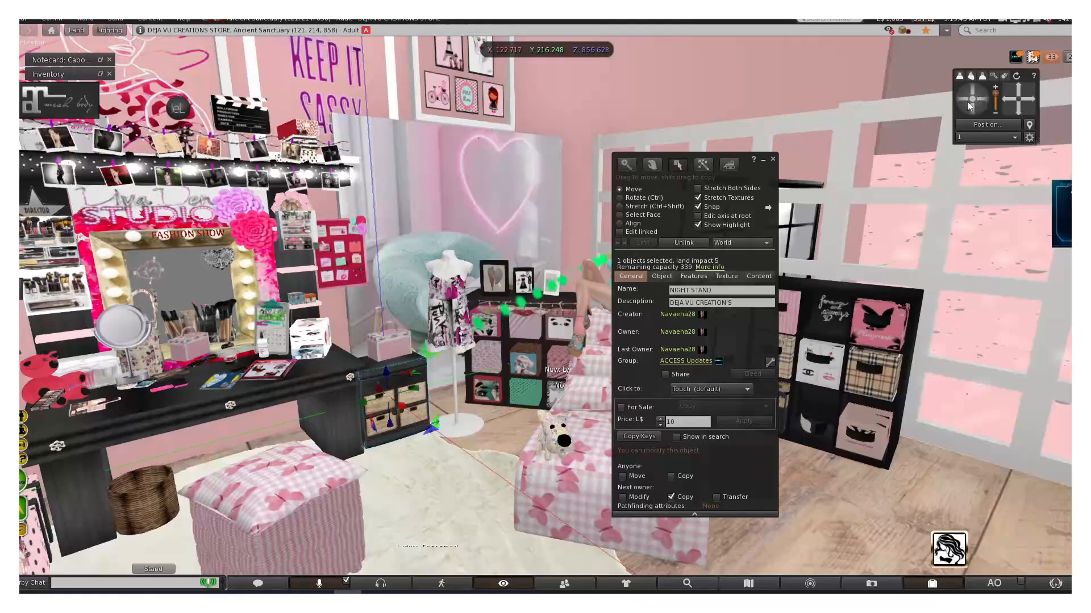
pyautogui.scroll(3, 419, 391)
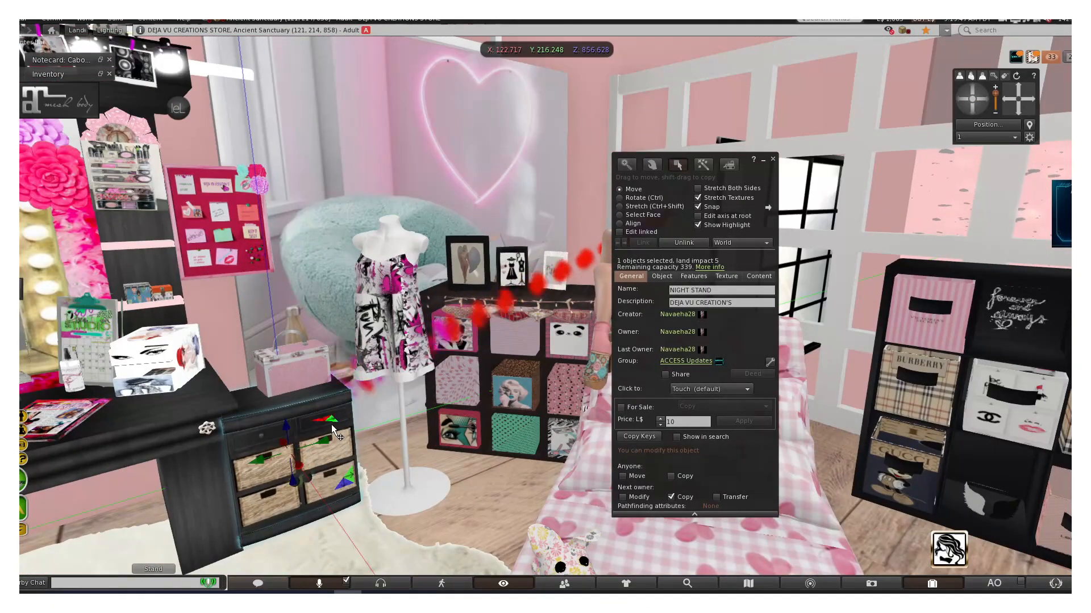
pyautogui.scroll(2, 306, 426)
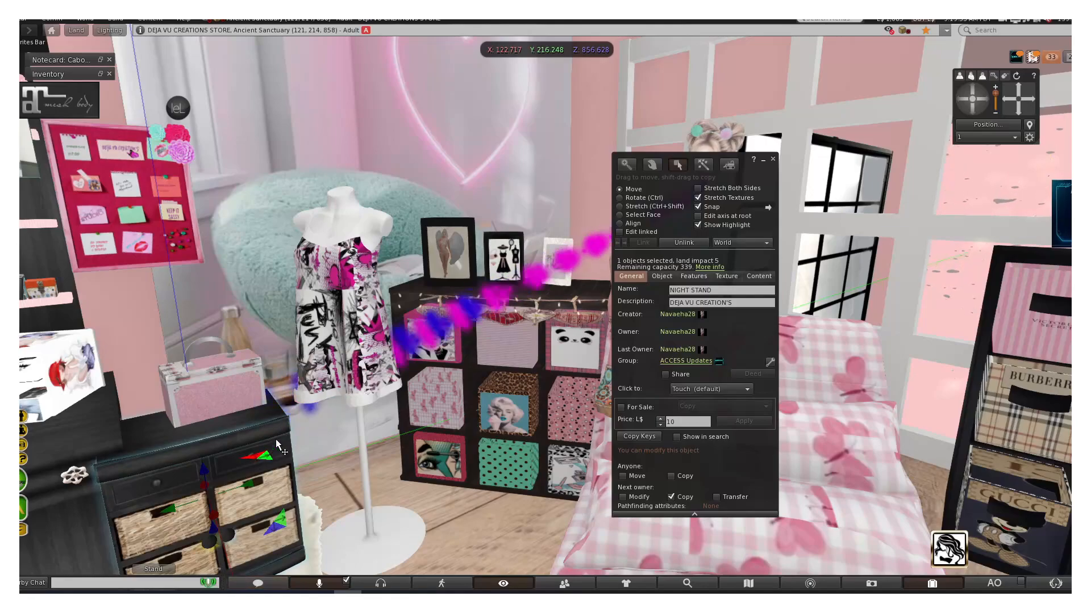
pyautogui.scroll(-2, 273, 447)
pyautogui.scroll(-2, 317, 405)
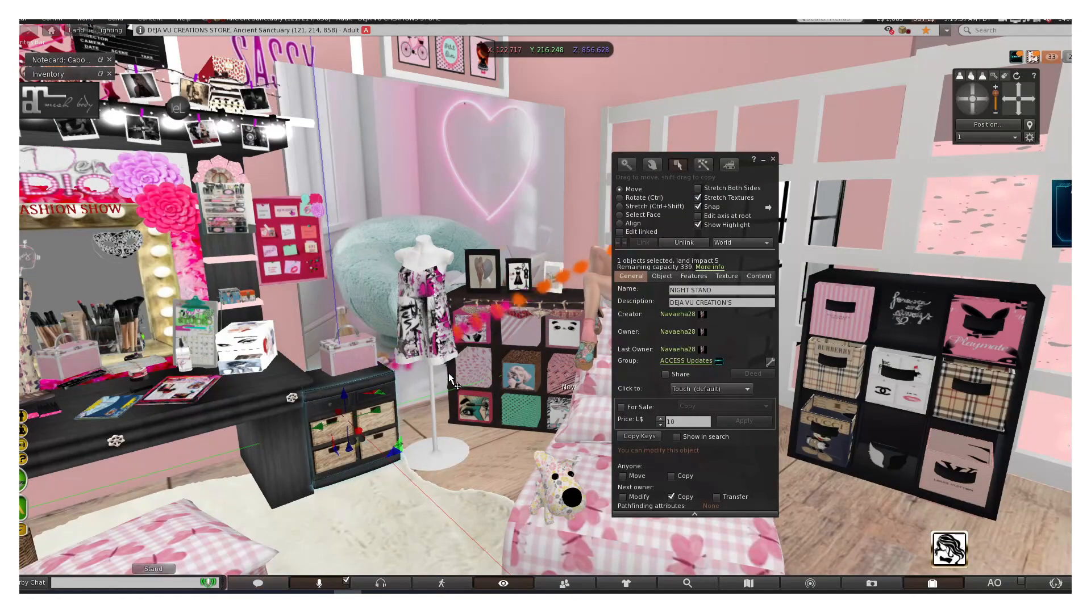
pyautogui.scroll(4, 451, 381)
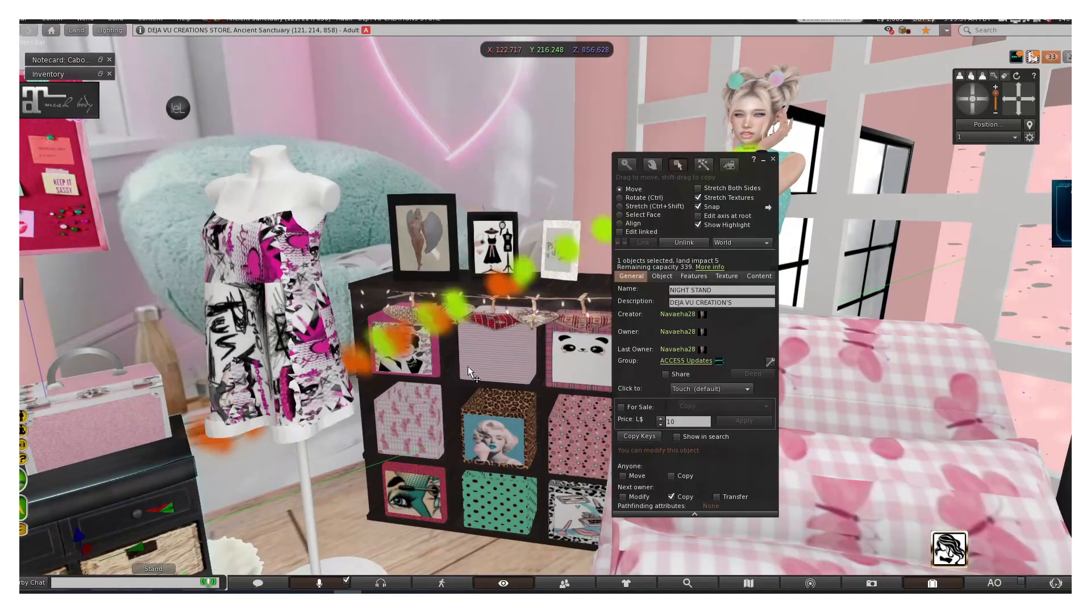
pyautogui.click(773, 159)
pyautogui.click(1011, 100)
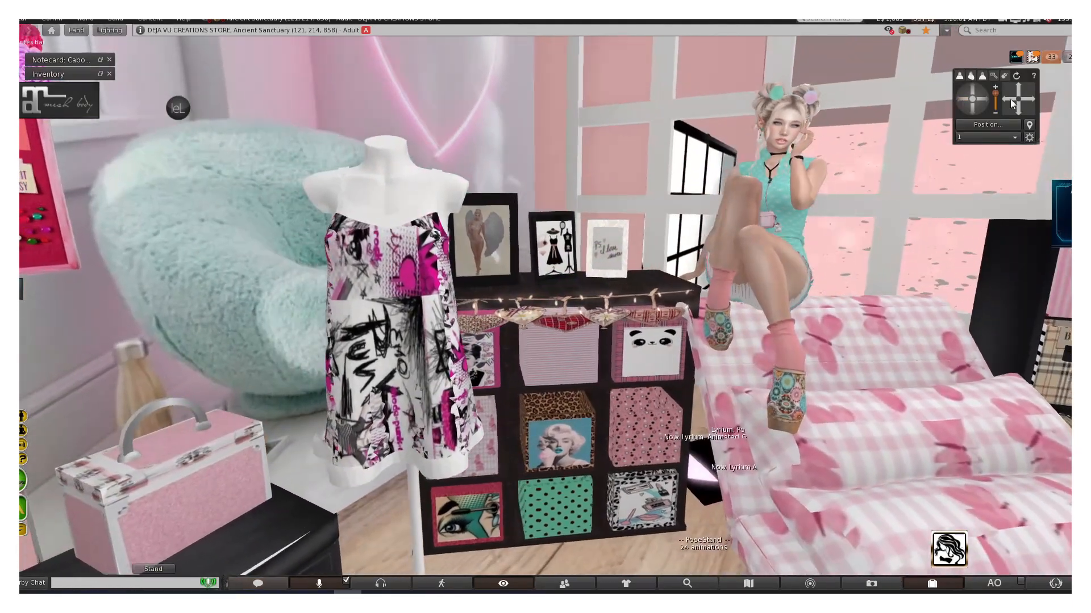
pyautogui.click(1029, 100)
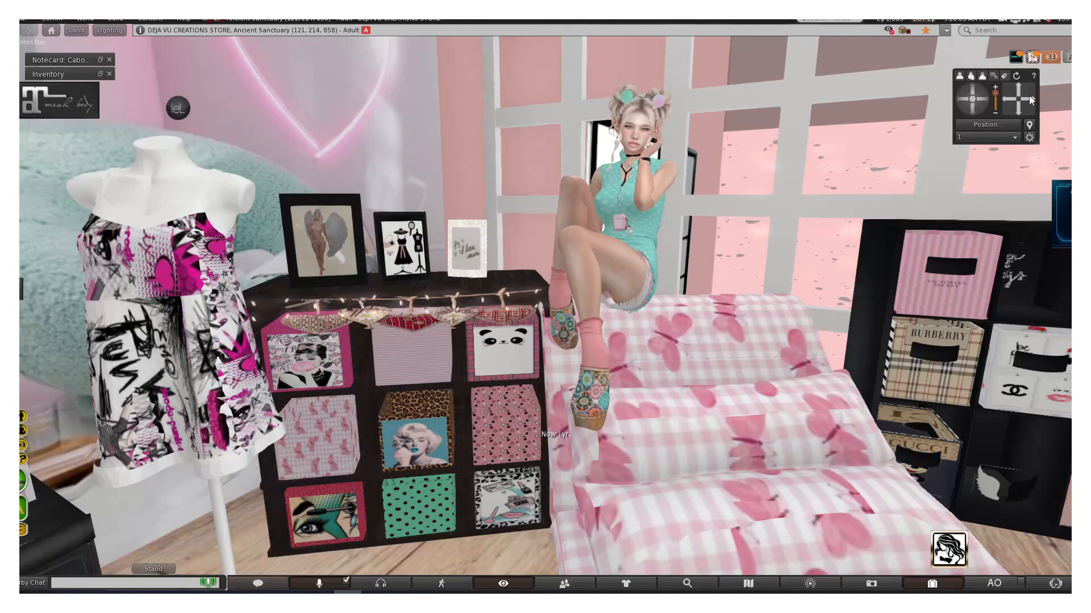
pyautogui.click(1031, 100)
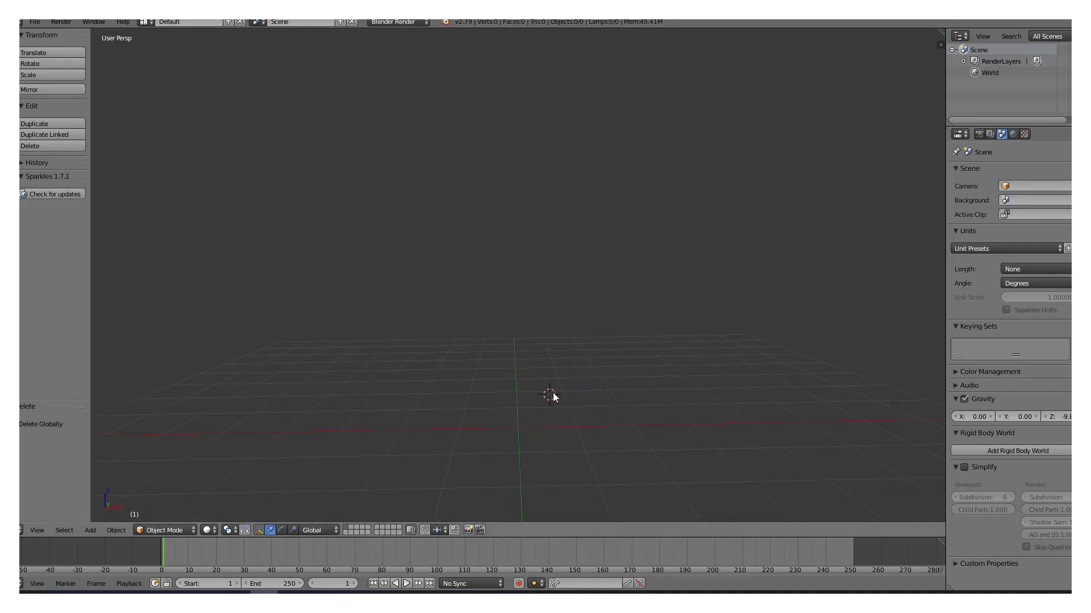
# - Switch to Blender and add a cube mesh at the 3D cursor in the empty scene
pyautogui.moveTo(544, 401); pyautogui.dragTo(553, 409, button='middle')
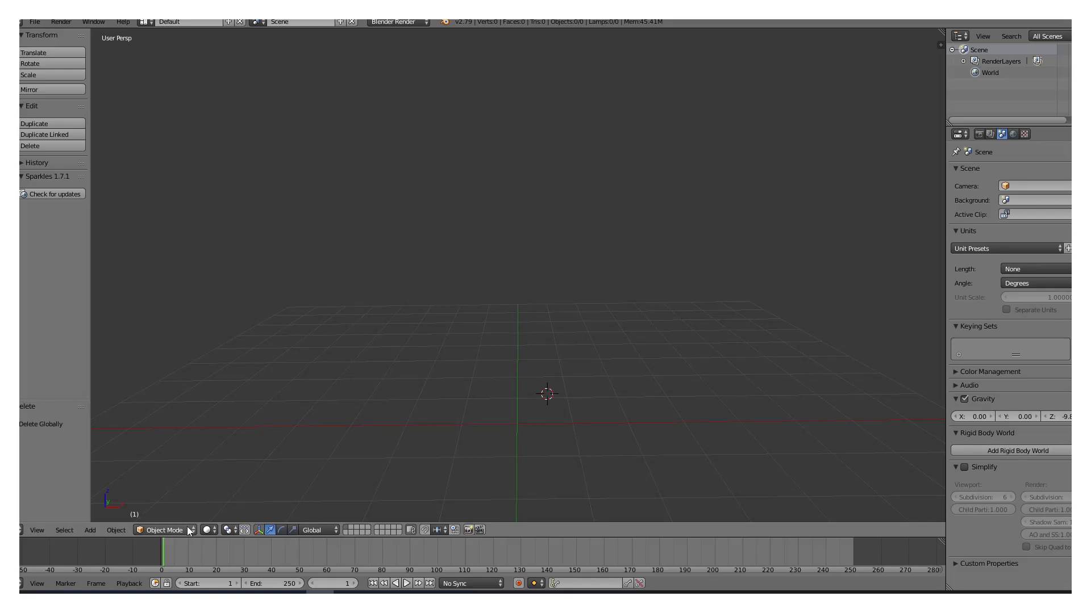
pyautogui.click(92, 529)
pyautogui.moveTo(97, 518)
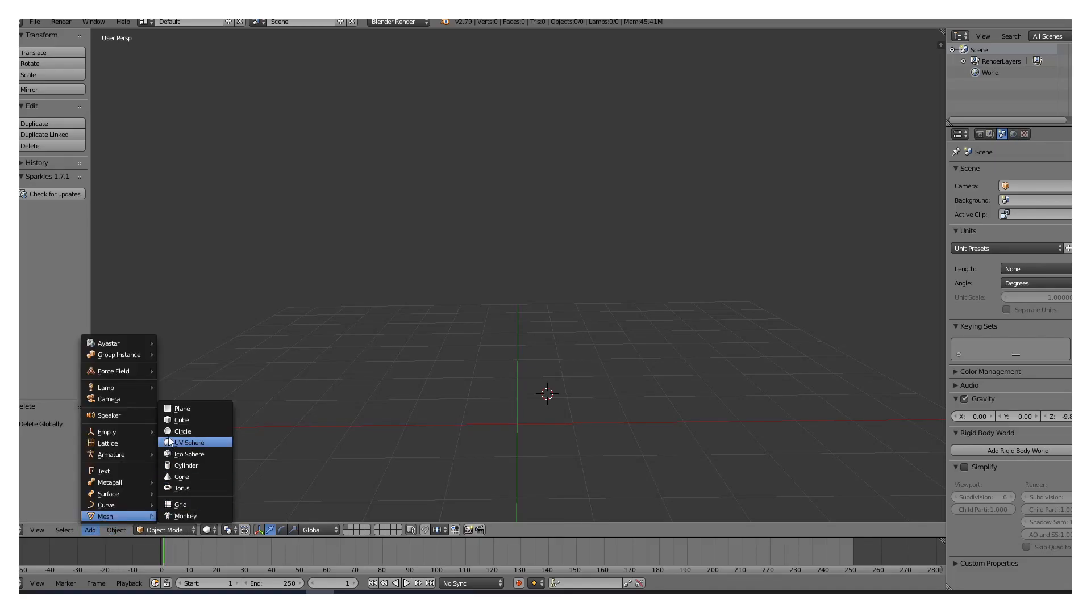
pyautogui.click(179, 420)
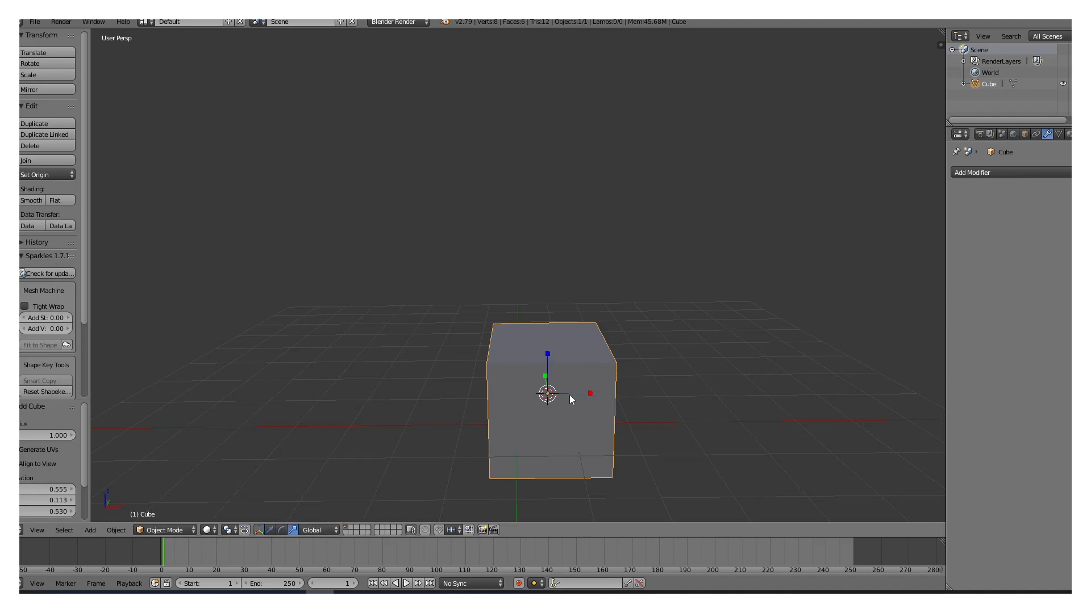
# - Scale the cube by about 1.227 along Y and flatten it into a thin slab with a Z factor of about 0.042
pyautogui.moveTo(559, 431); pyautogui.dragTo(709, 433, button='middle')
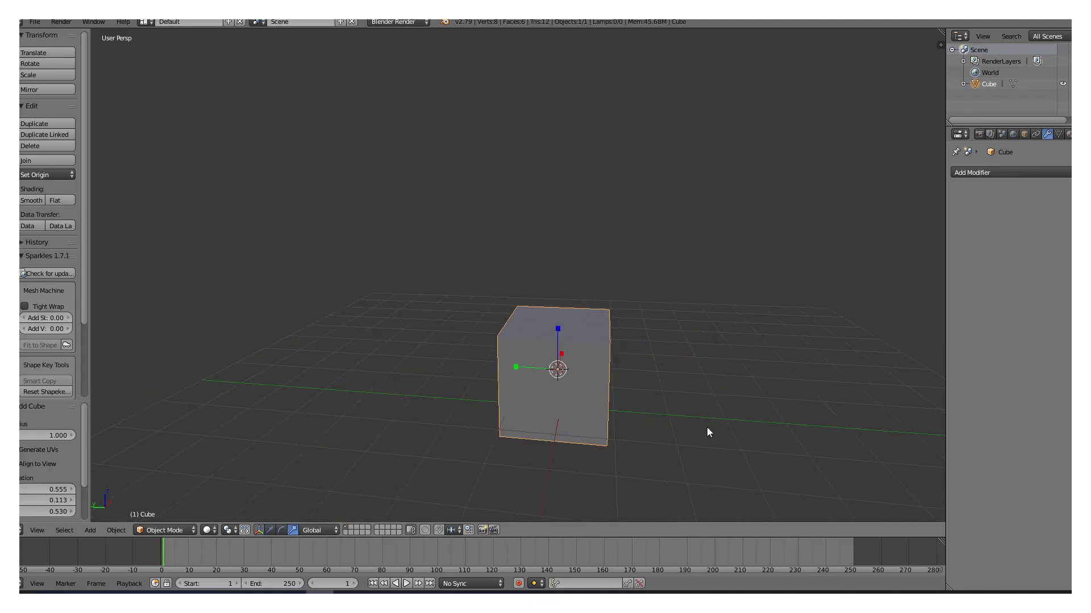
pyautogui.press('s')
pyautogui.click(513, 366)
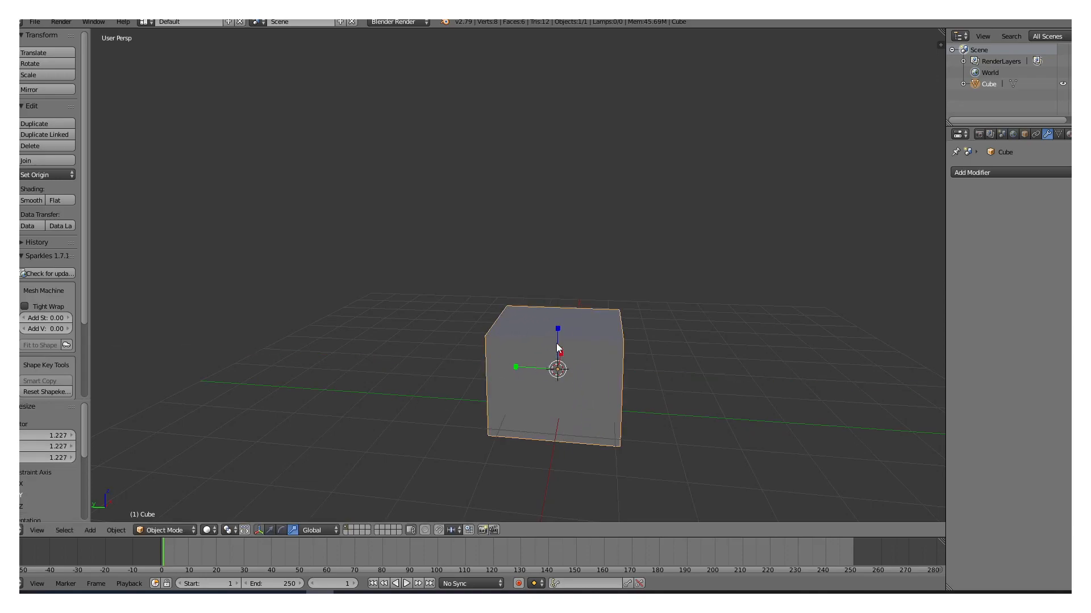
pyautogui.press('s')
pyautogui.press('z')
pyautogui.click(569, 375)
# - Stretch the slab along X by a factor of about 4.785 and rescale its depth along Y
pyautogui.moveTo(570, 375); pyautogui.dragTo(588, 395, button='middle')
pyautogui.press('s')
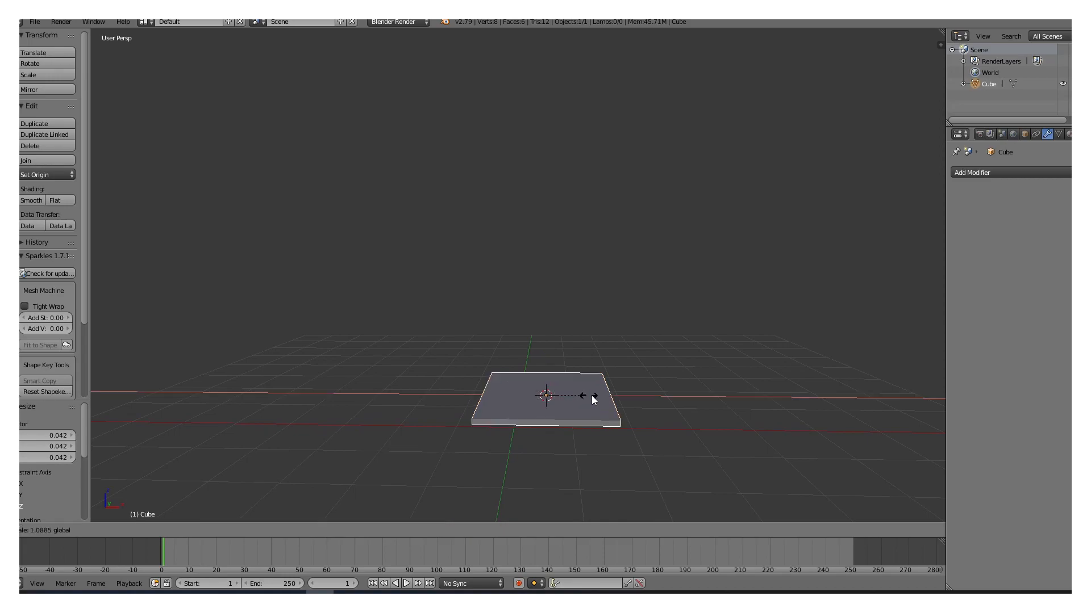
pyautogui.click(727, 408)
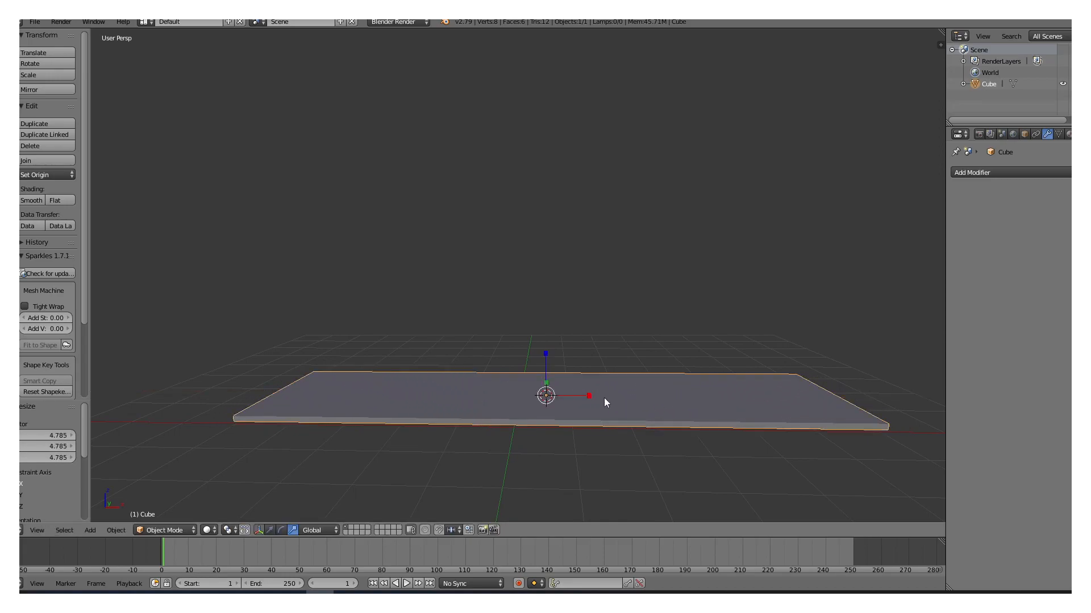
pyautogui.moveTo(538, 459); pyautogui.dragTo(660, 470, button='middle')
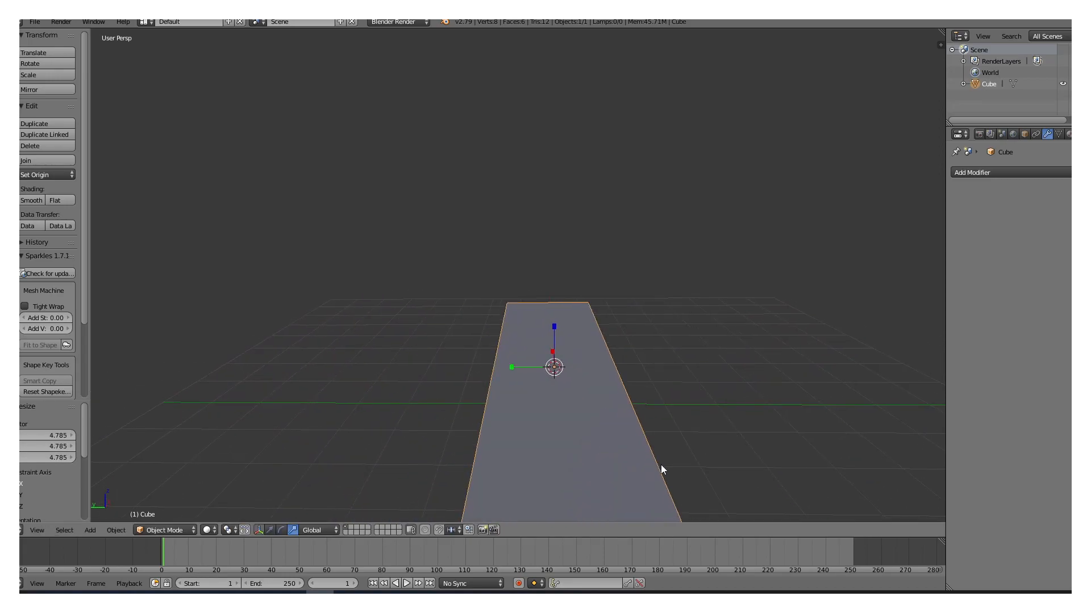
pyautogui.press('s')
pyautogui.click(506, 370)
# - Shorten the slab along X by a factor of about 0.849 and lower it about 0.47 along Z
pyautogui.moveTo(619, 413); pyautogui.dragTo(491, 407, button='middle')
pyautogui.press('s')
pyautogui.click(589, 398)
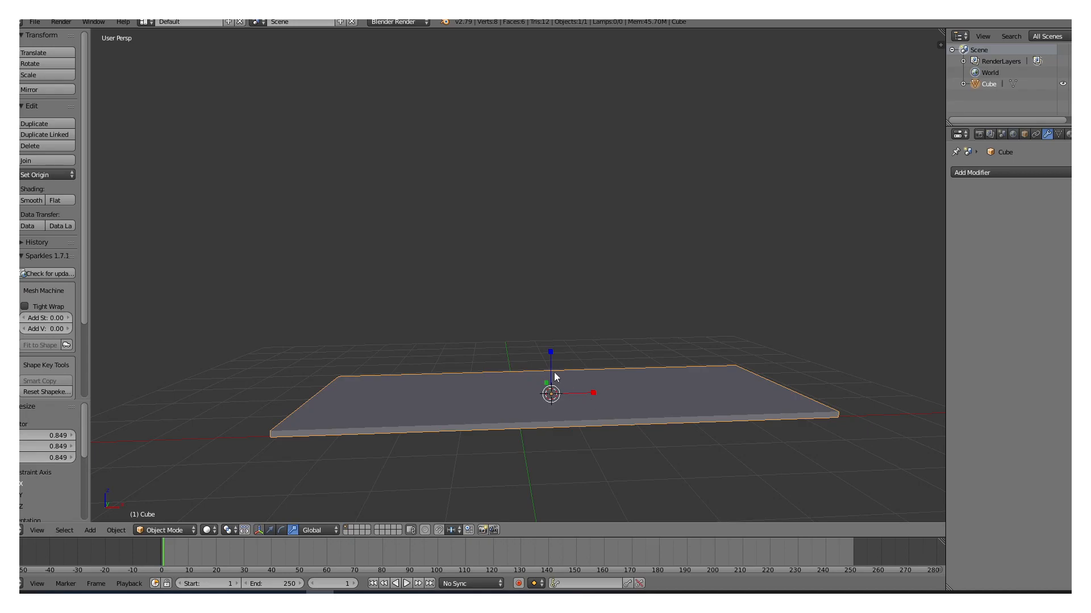
pyautogui.moveTo(551, 357); pyautogui.dragTo(543, 383)
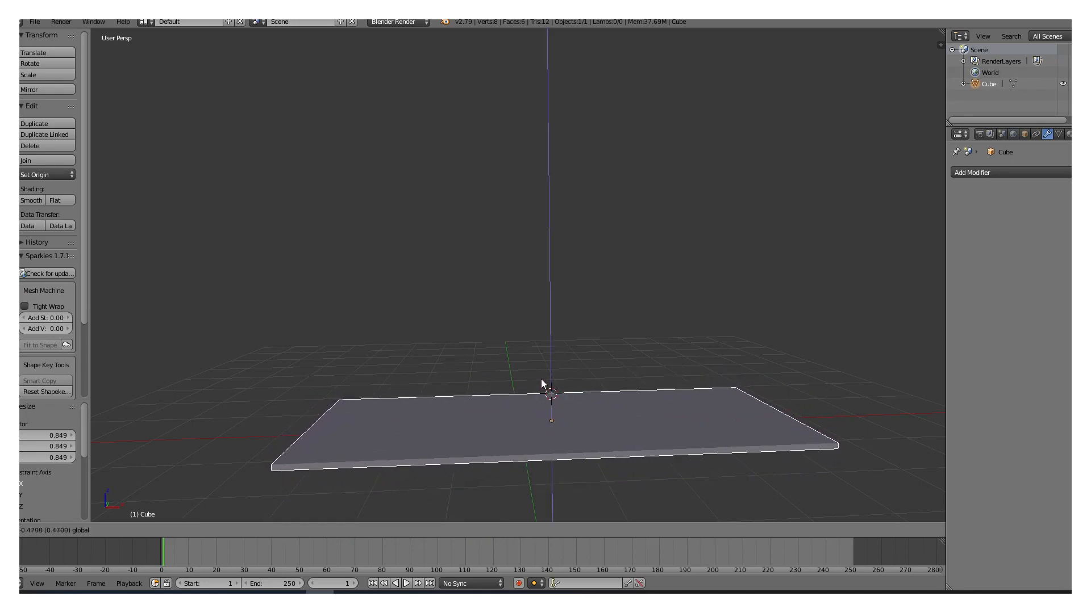
# - Copy the flat slab and raise the copy about 3.885 along Z to form the top of the shelf
pyautogui.click(545, 385)
pyautogui.moveTo(610, 385); pyautogui.dragTo(606, 383, button='middle')
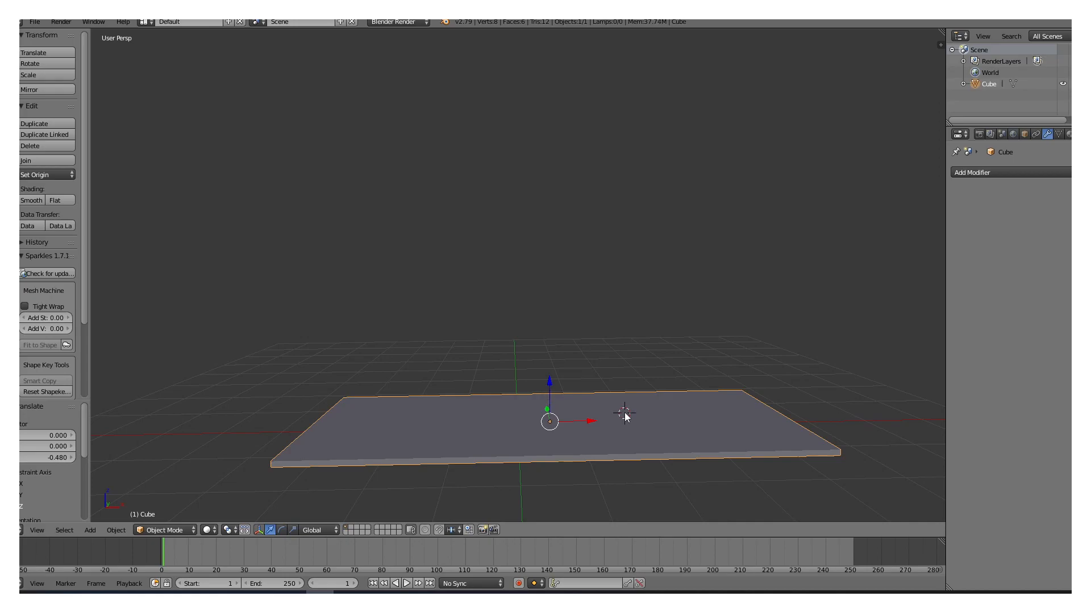
pyautogui.hotkey('ctrl', 'v')
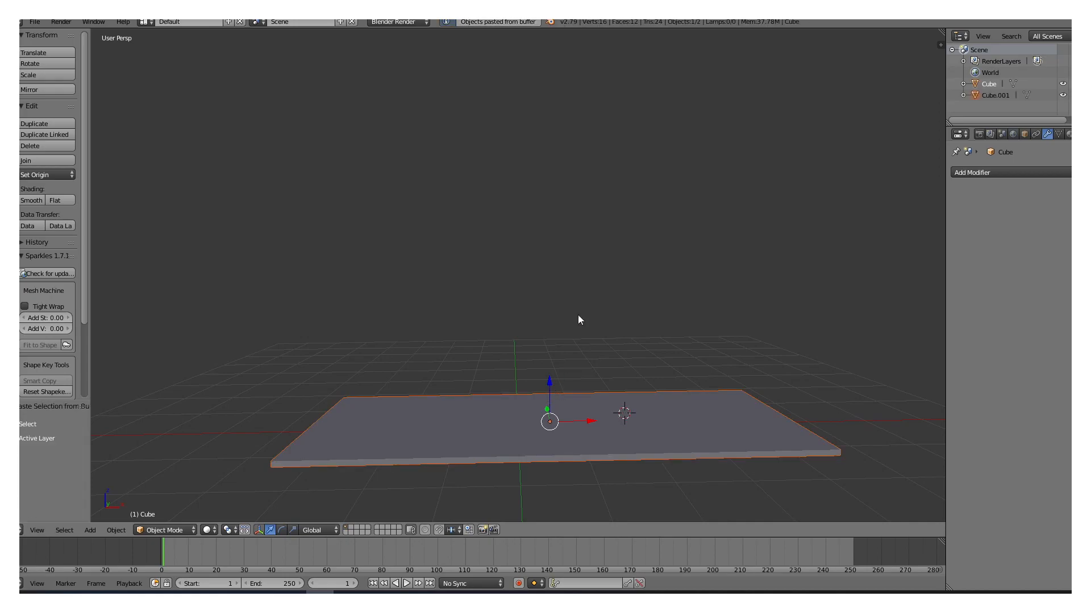
pyautogui.moveTo(549, 393); pyautogui.dragTo(564, 165)
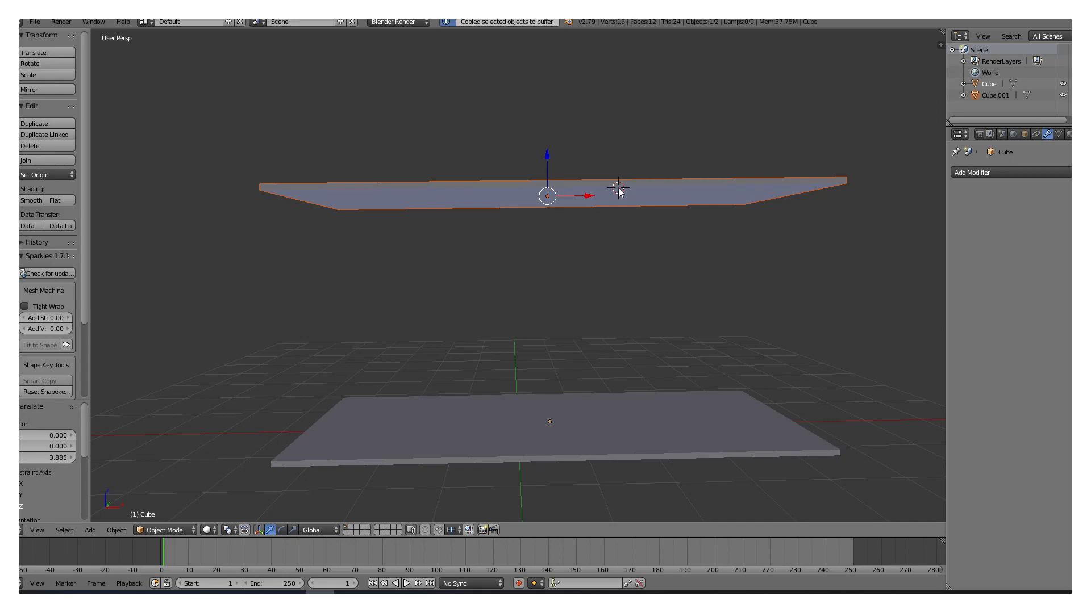
# - Make two more copies of the slab and place them at intermediate heights between the bottom and top slabs
pyautogui.hotkey('ctrl', 'v')
pyautogui.moveTo(547, 165); pyautogui.dragTo(544, 241)
pyautogui.hotkey('ctrl', 'c')
pyautogui.hotkey('ctrl', 'v')
pyautogui.click(543, 185)
# - Raise the top slab, move the upper middle slab up about 0.339 and the lower middle slab up about 0.309 along Z
pyautogui.rightClick(562, 190)
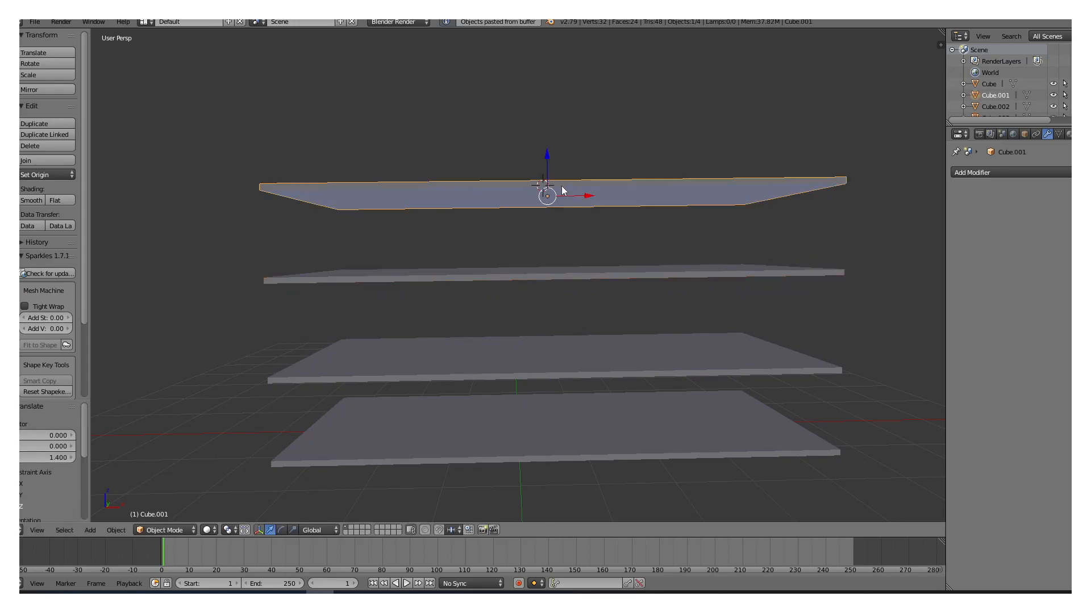
pyautogui.moveTo(555, 172); pyautogui.dragTo(548, 117)
pyautogui.rightClick(560, 275)
pyautogui.moveTo(549, 241); pyautogui.dragTo(546, 219)
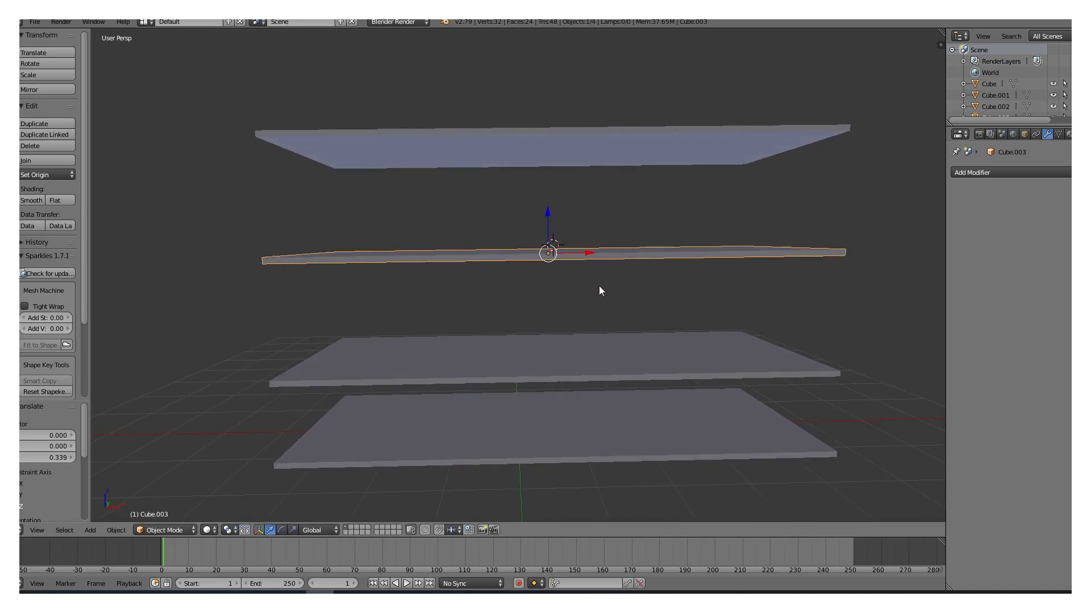
pyautogui.rightClick(583, 349)
pyautogui.moveTo(545, 315); pyautogui.dragTo(551, 299)
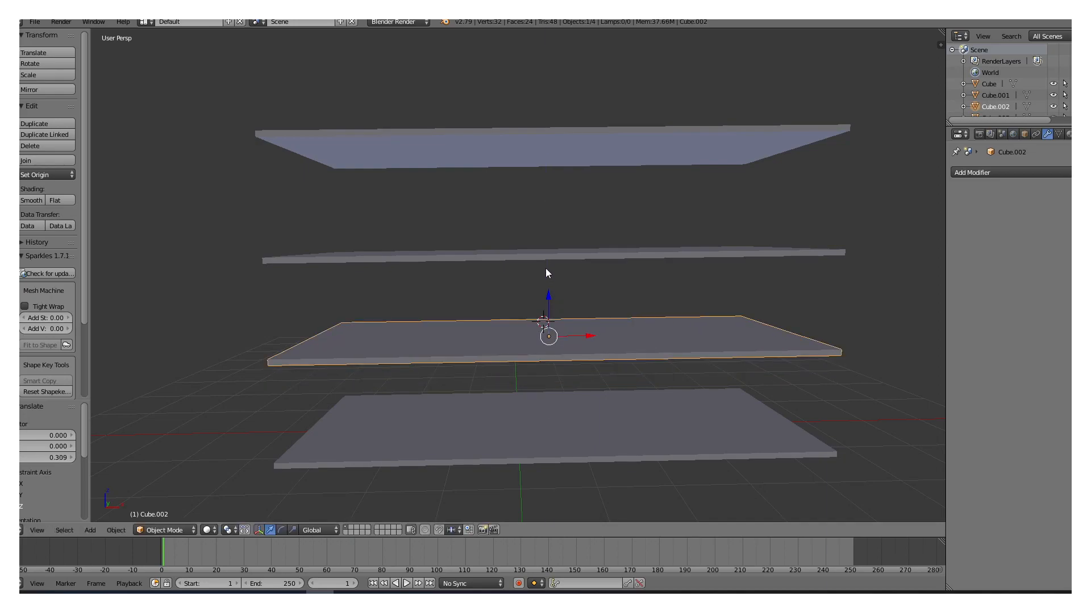
# - Raise the top slab about 0.055 along Z and nudge the upper middle slab upward to even out the spacing
pyautogui.scroll(-3, 590, 241)
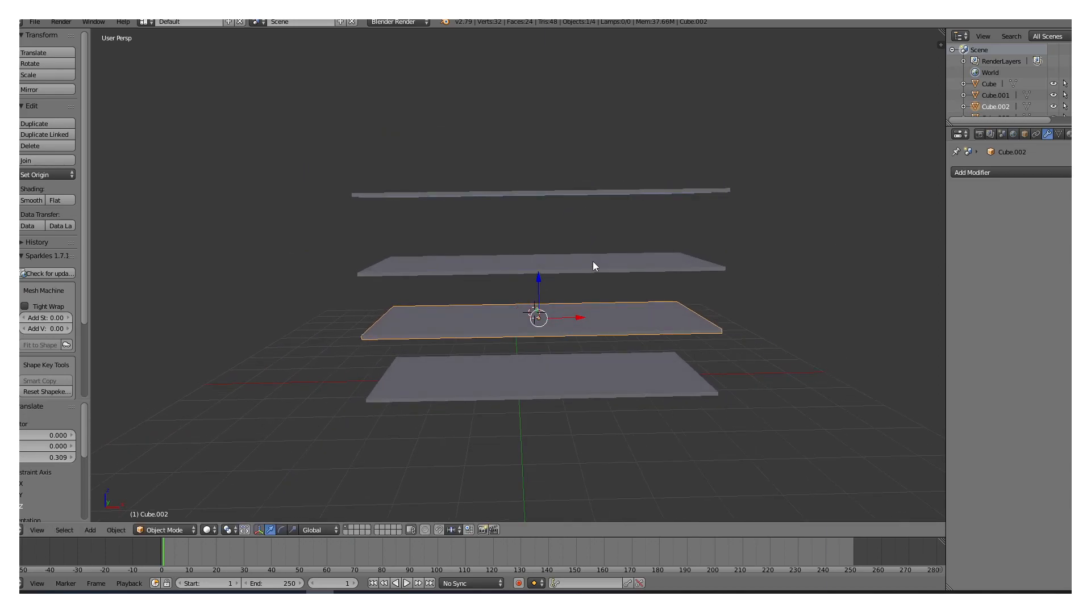
pyautogui.rightClick(565, 194)
pyautogui.moveTo(544, 164)
pyautogui.mouseDown()
pyautogui.moveTo(539, 150)
pyautogui.moveTo(538, 163)
pyautogui.mouseUp()
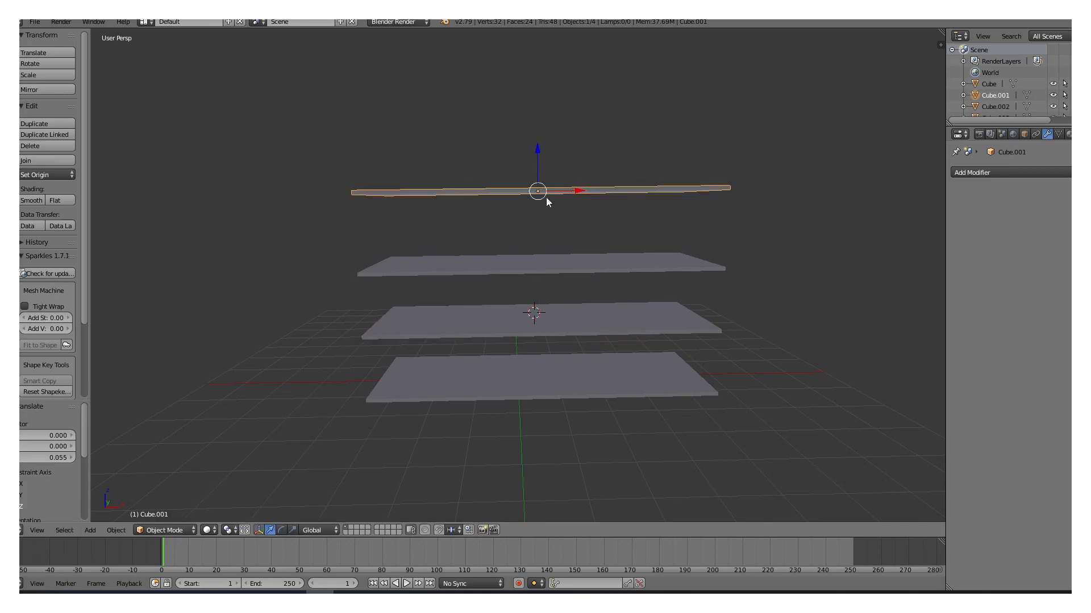
pyautogui.rightClick(548, 263)
pyautogui.moveTo(540, 253); pyautogui.dragTo(540, 224)
# - Copy the lower middle slab and scale it narrow along X and tall along Z to make an upright panel
pyautogui.rightClick(568, 320)
pyautogui.hotkey('ctrl', 'c')
pyautogui.hotkey('ctrl', 'v')
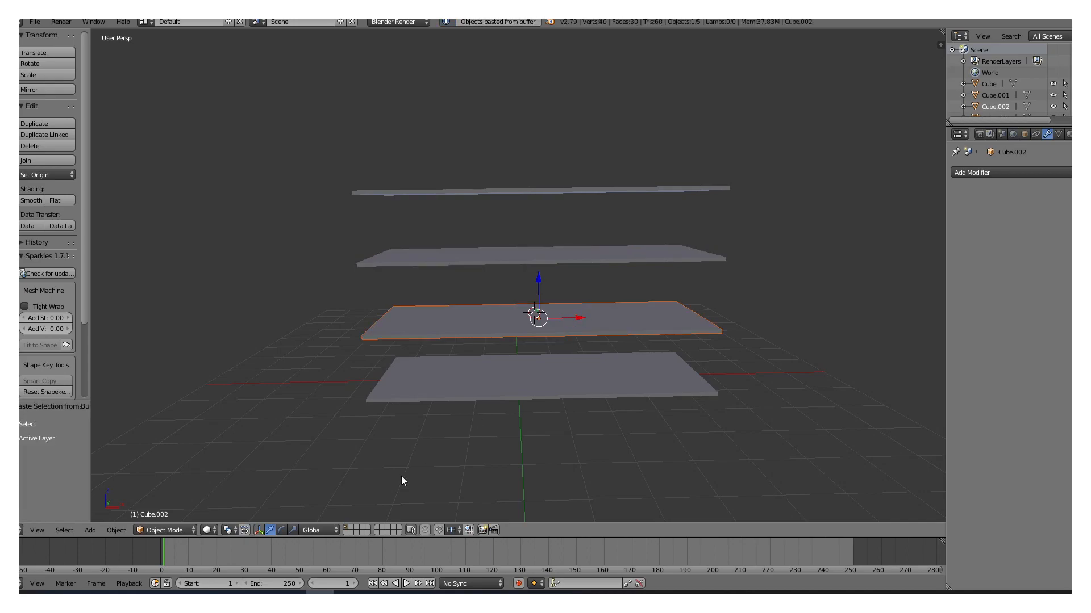
pyautogui.click(293, 530)
pyautogui.moveTo(580, 319); pyautogui.dragTo(539, 231)
pyautogui.moveTo(594, 371); pyautogui.dragTo(461, 360, button='middle')
pyautogui.moveTo(495, 291); pyautogui.dragTo(483, 251)
pyautogui.moveTo(482, 251); pyautogui.dragTo(577, 360, button='middle')
# - Move the upright to one end of the shelves and paste copies for the other end and two evenly spaced inner dividers
pyautogui.moveTo(539, 284); pyautogui.dragTo(742, 286)
pyautogui.click(270, 530)
pyautogui.hotkey('ctrl', 'v')
pyautogui.moveTo(533, 334); pyautogui.dragTo(605, 358, button='middle')
pyautogui.hotkey('ctrl', 'v')
pyautogui.moveTo(699, 279); pyautogui.dragTo(567, 284)
pyautogui.hotkey('ctrl', 'v')
# - Copy an upright panel and scale it by about 35.541 along X to make a back panel spanning the shelf
pyautogui.hotkey('ctrl', 'c')
pyautogui.hotkey('ctrl', 'v')
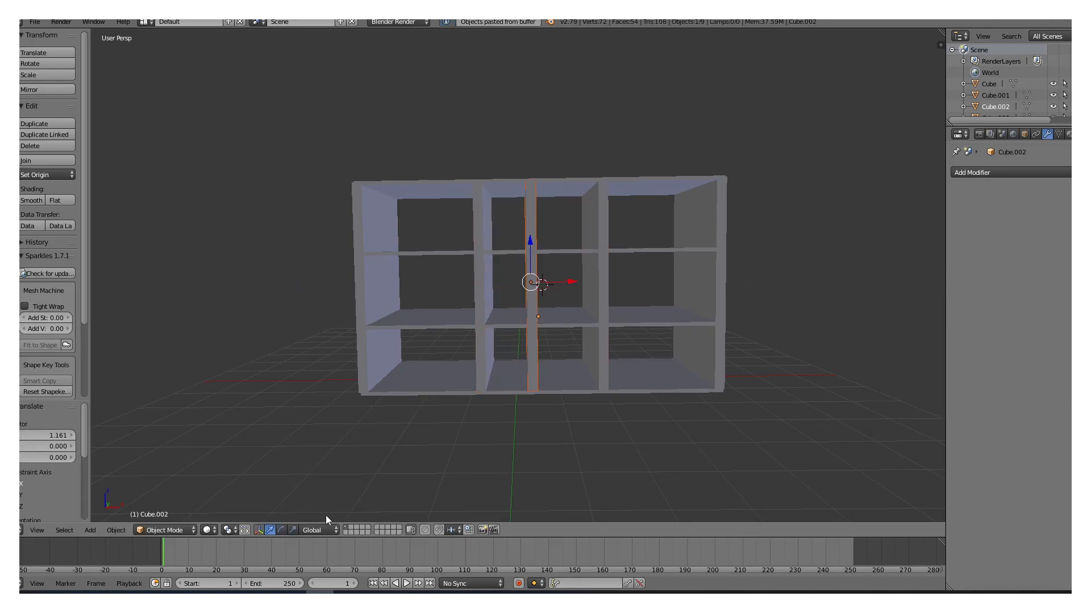
pyautogui.click(292, 531)
pyautogui.moveTo(494, 392); pyautogui.dragTo(653, 401, button='middle')
pyautogui.scroll(8, 642, 390)
pyautogui.scroll(-5, 643, 390)
pyautogui.moveTo(509, 280); pyautogui.dragTo(560, 283)
pyautogui.moveTo(700, 313); pyautogui.dragTo(508, 315, button='middle')
pyautogui.moveTo(515, 295); pyautogui.dragTo(271, 396)
pyautogui.moveTo(271, 397); pyautogui.dragTo(314, 401, button='middle')
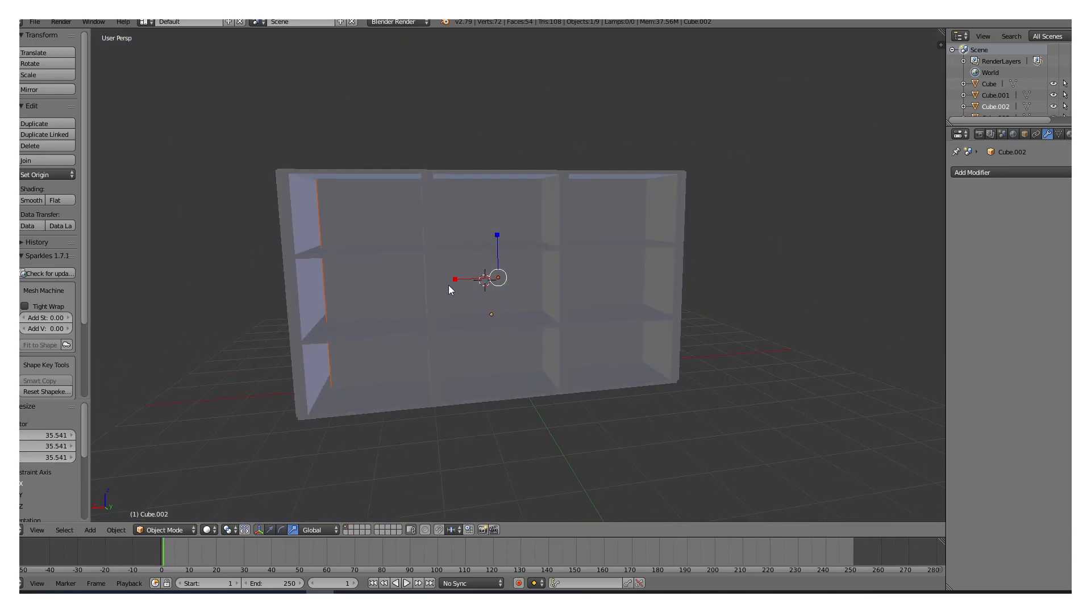
# - Fine-tune the back panel's width along X and height along Z to match the shelf frame
pyautogui.moveTo(458, 281); pyautogui.dragTo(453, 283)
pyautogui.moveTo(429, 361); pyautogui.dragTo(509, 374, button='middle')
pyautogui.moveTo(518, 286); pyautogui.dragTo(569, 308)
pyautogui.moveTo(588, 377); pyautogui.dragTo(491, 370, button='middle')
pyautogui.moveTo(458, 291); pyautogui.dragTo(459, 290)
pyautogui.moveTo(501, 254); pyautogui.dragTo(501, 263)
# - Position the back panel against the rear edges of the shelf and adjust its fit to the frame
pyautogui.click(271, 530)
pyautogui.moveTo(501, 263); pyautogui.dragTo(732, 353, button='middle')
pyautogui.moveTo(553, 273); pyautogui.dragTo(566, 267)
pyautogui.click(271, 530)
pyautogui.moveTo(543, 344); pyautogui.dragTo(576, 348, button='middle')
pyautogui.moveTo(513, 242); pyautogui.dragTo(539, 265)
pyautogui.moveTo(547, 315); pyautogui.dragTo(107, 327, button='middle')
pyautogui.moveTo(589, 276); pyautogui.dragTo(587, 275)
pyautogui.moveTo(551, 238); pyautogui.dragTo(550, 240)
# - Shift the back panel slightly along X and lower it about 0.038 along Z to align with the frame
pyautogui.moveTo(629, 317); pyautogui.dragTo(357, 325, button='middle')
pyautogui.click(270, 530)
pyautogui.moveTo(443, 287); pyautogui.dragTo(449, 288)
pyautogui.moveTo(487, 250); pyautogui.dragTo(487, 257)
pyautogui.moveTo(445, 316); pyautogui.dragTo(571, 433, button='middle')
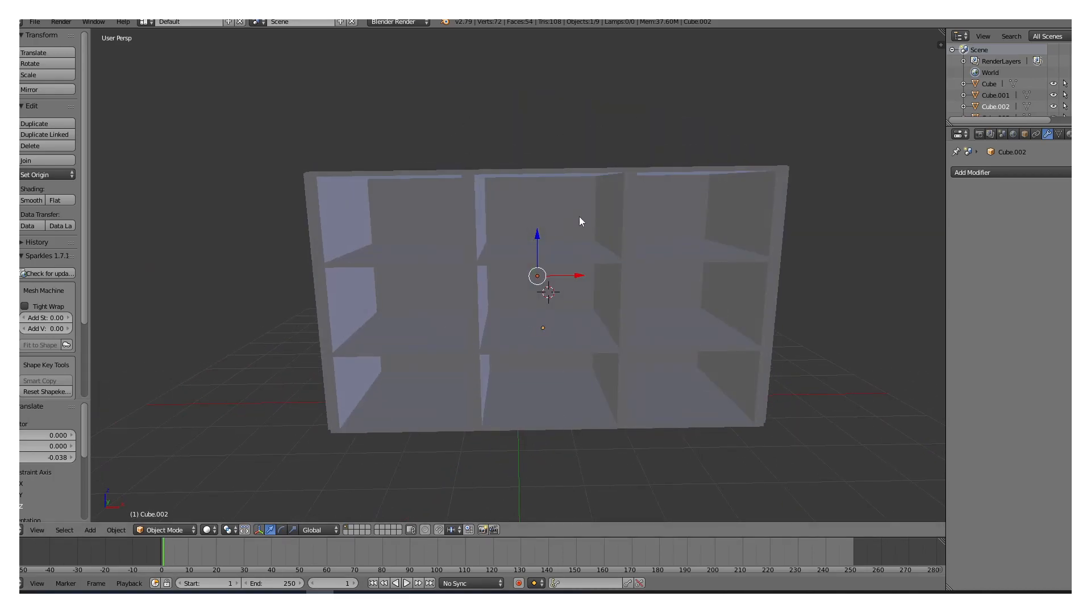
# - Try to join the shelf's slabs, uprights and back panel into one object
pyautogui.keyDown('shift'); pyautogui.rightClick(569, 174); pyautogui.keyUp('shift')
pyautogui.keyDown('shift'); pyautogui.rightClick(481, 223); pyautogui.keyUp('shift')
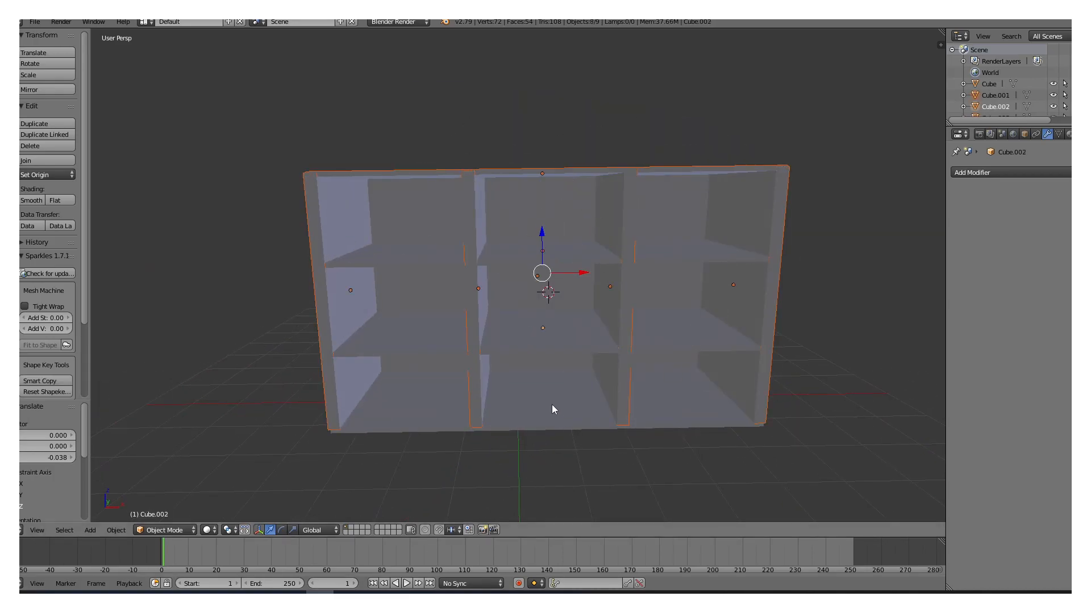
pyautogui.click(23, 162)
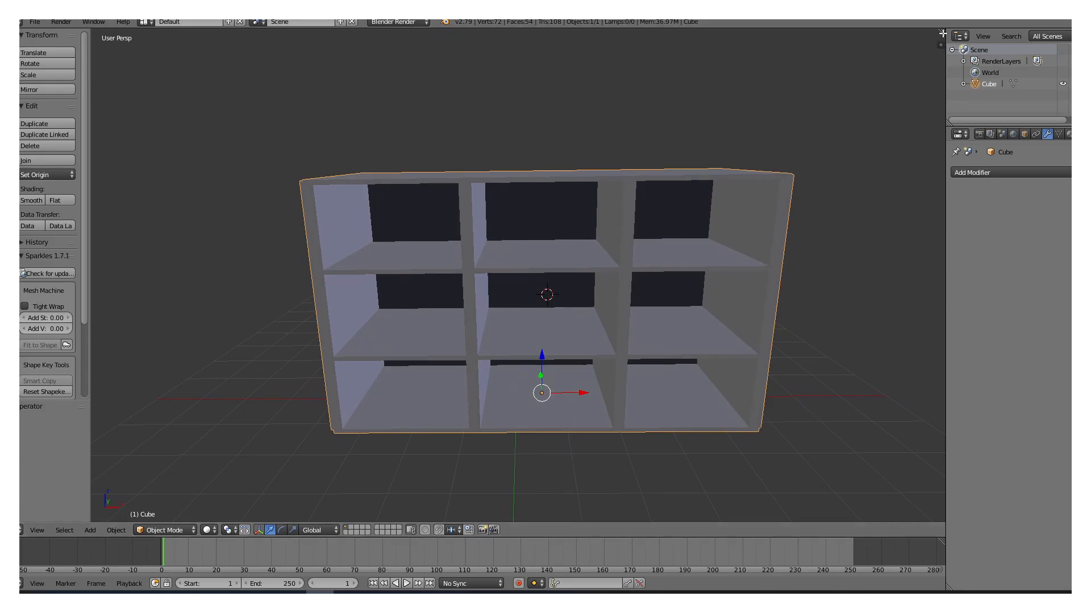
pyautogui.moveTo(941, 33); pyautogui.dragTo(681, 118)
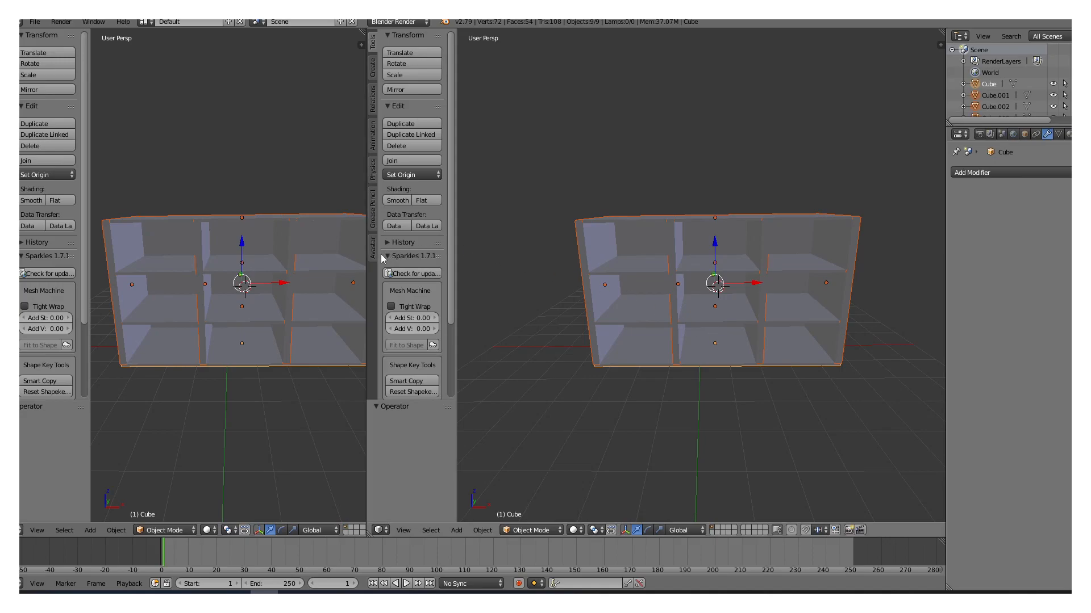
pyautogui.rightClick(364, 264)
pyautogui.click(335, 263)
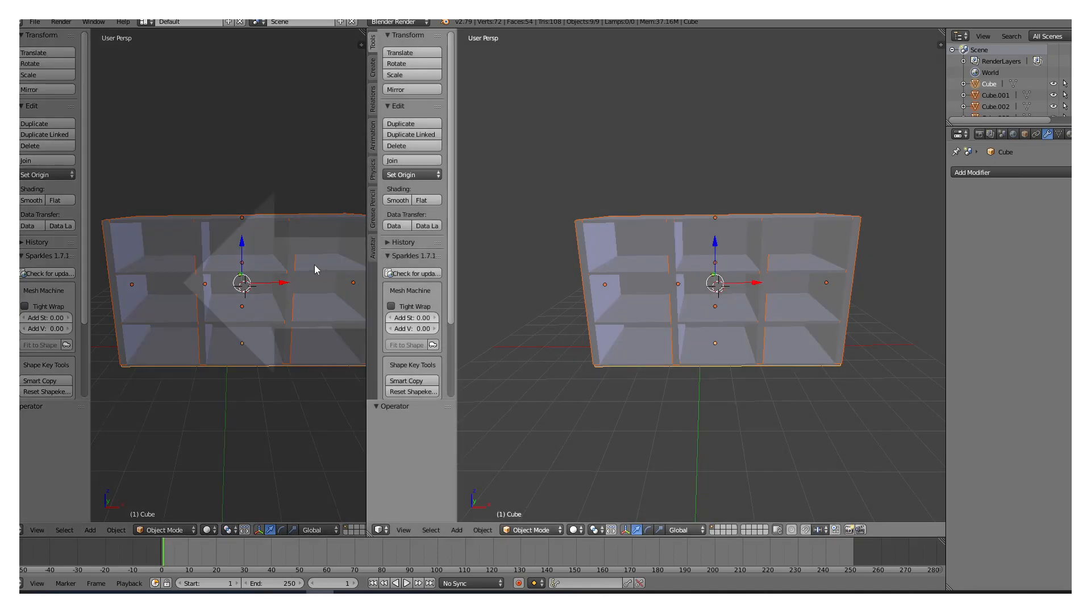
pyautogui.click(325, 264)
# - Try raising the back panel about 0.957 along Z and undo the move
pyautogui.moveTo(598, 311); pyautogui.dragTo(596, 305, button='middle')
pyautogui.rightClick(585, 255)
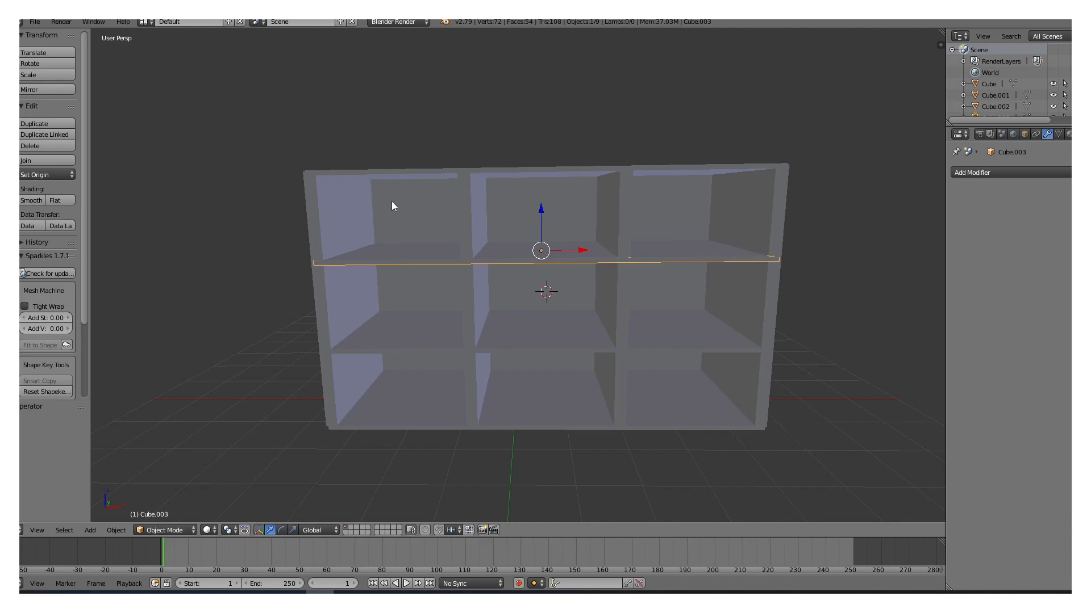
pyautogui.rightClick(571, 225)
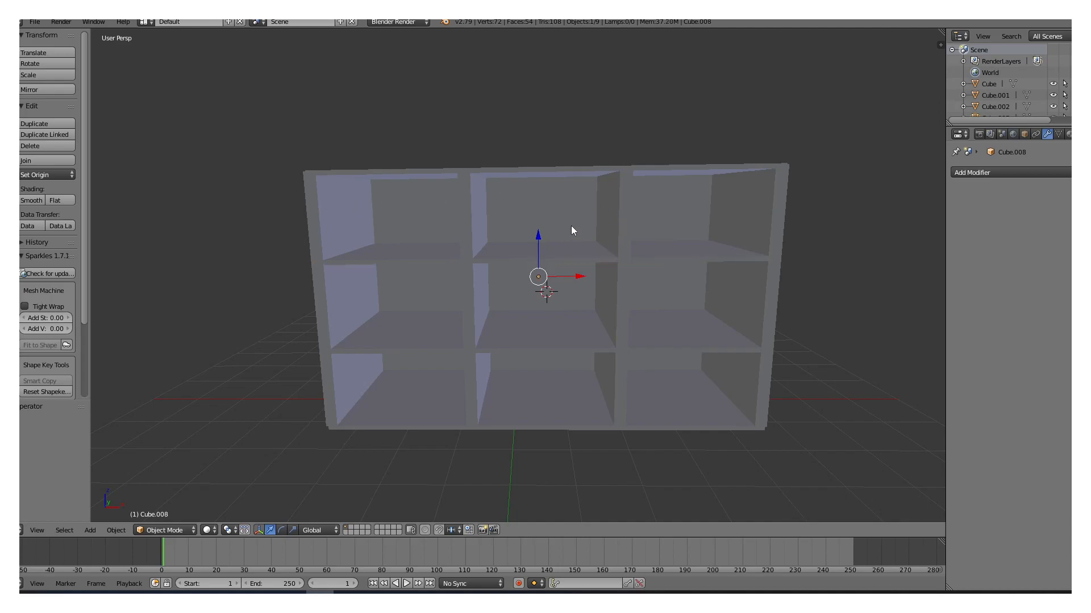
pyautogui.moveTo(538, 253); pyautogui.dragTo(547, 211)
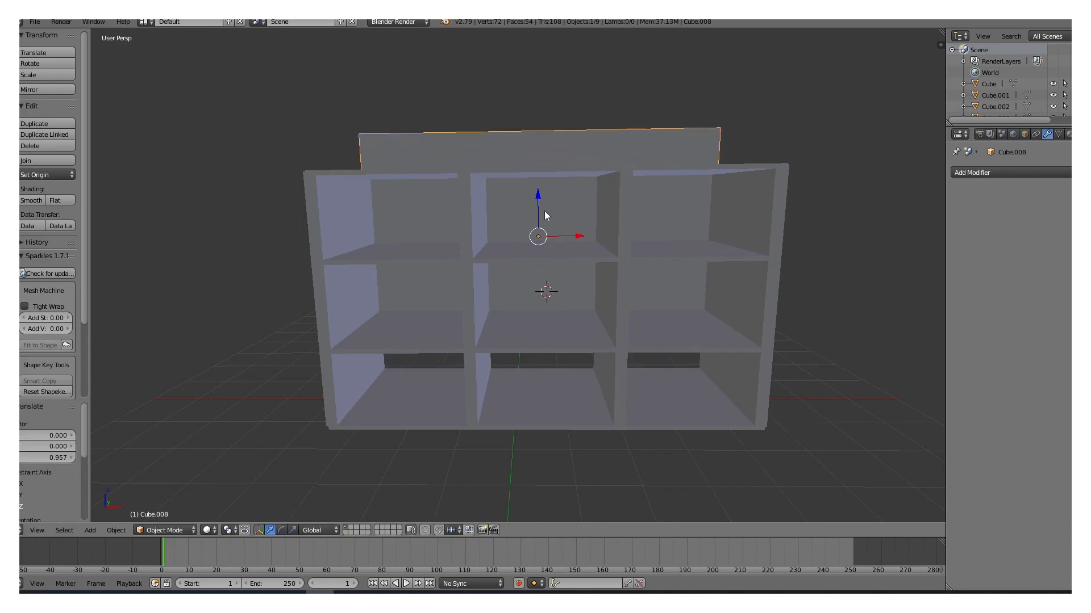
pyautogui.hotkey('ctrl', 'z')
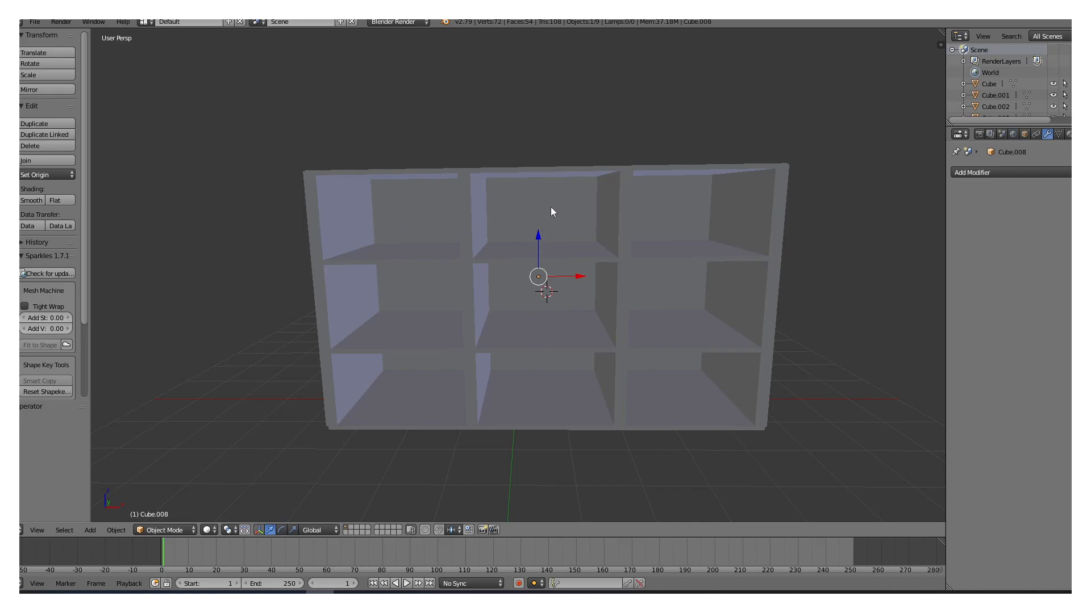
# - Select the four horizontal slabs, the four uprights and the back panel, and join them into one object
pyautogui.rightClick(398, 176)
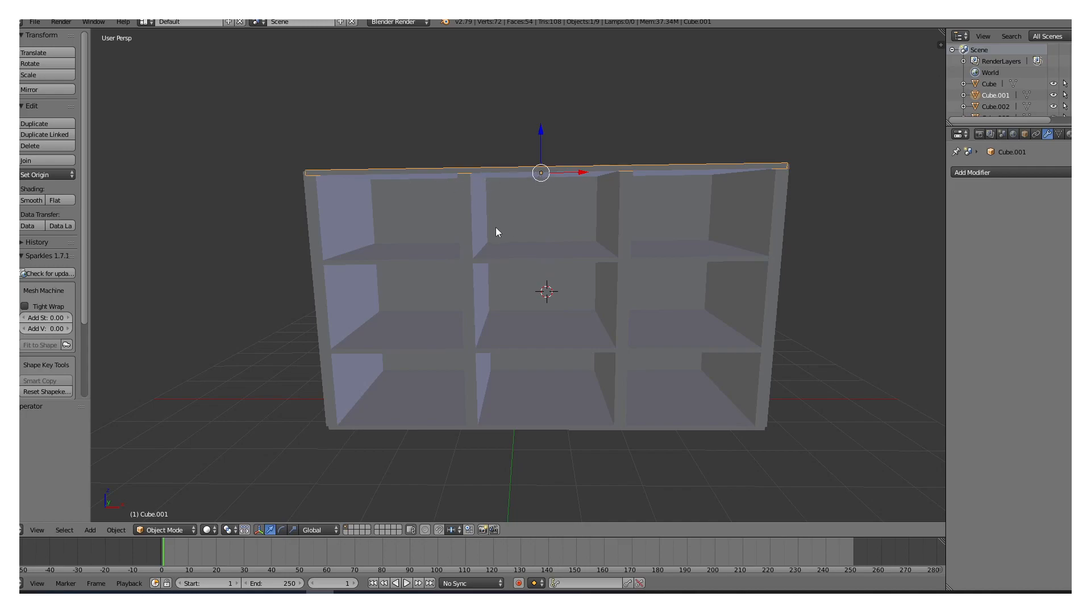
pyautogui.hotkey('ctrl', 'z')
pyautogui.hotkey('ctrl', 'shift', 'z')
pyautogui.keyDown('shift'); pyautogui.rightClick(517, 254); pyautogui.keyUp('shift')
pyautogui.keyDown('shift'); pyautogui.rightClick(513, 338); pyautogui.keyUp('shift')
pyautogui.keyDown('shift'); pyautogui.rightClick(498, 393); pyautogui.keyUp('shift')
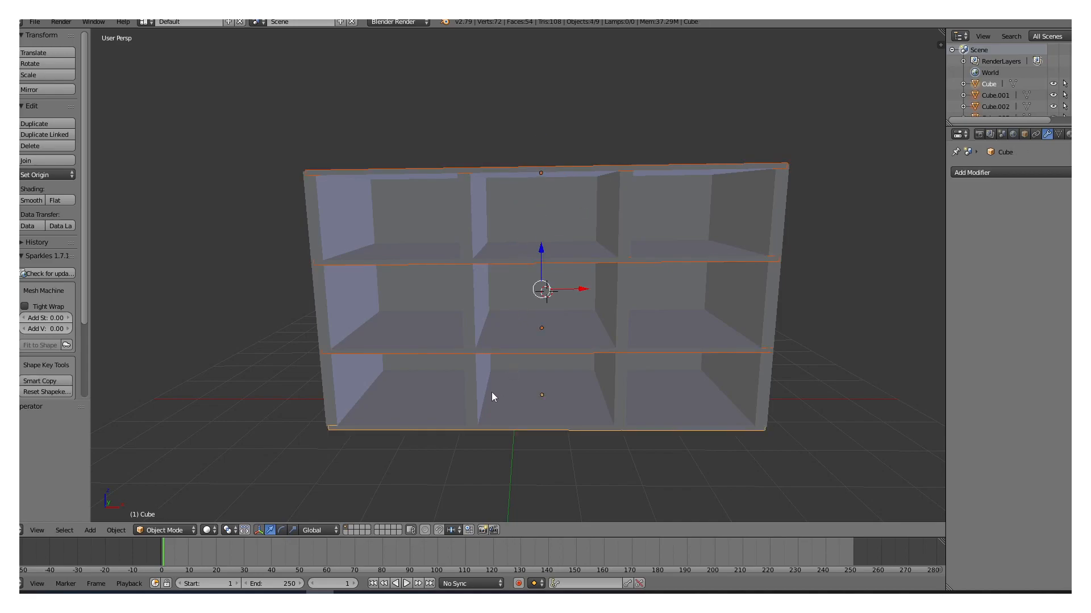
pyautogui.keyDown('shift'); pyautogui.rightClick(332, 292); pyautogui.keyUp('shift')
pyautogui.keyDown('shift'); pyautogui.rightClick(465, 294); pyautogui.keyUp('shift')
pyautogui.keyDown('shift'); pyautogui.rightClick(624, 290); pyautogui.keyUp('shift')
pyautogui.keyDown('shift'); pyautogui.rightClick(762, 294); pyautogui.keyUp('shift')
pyautogui.keyDown('shift'); pyautogui.rightClick(677, 203); pyautogui.keyUp('shift')
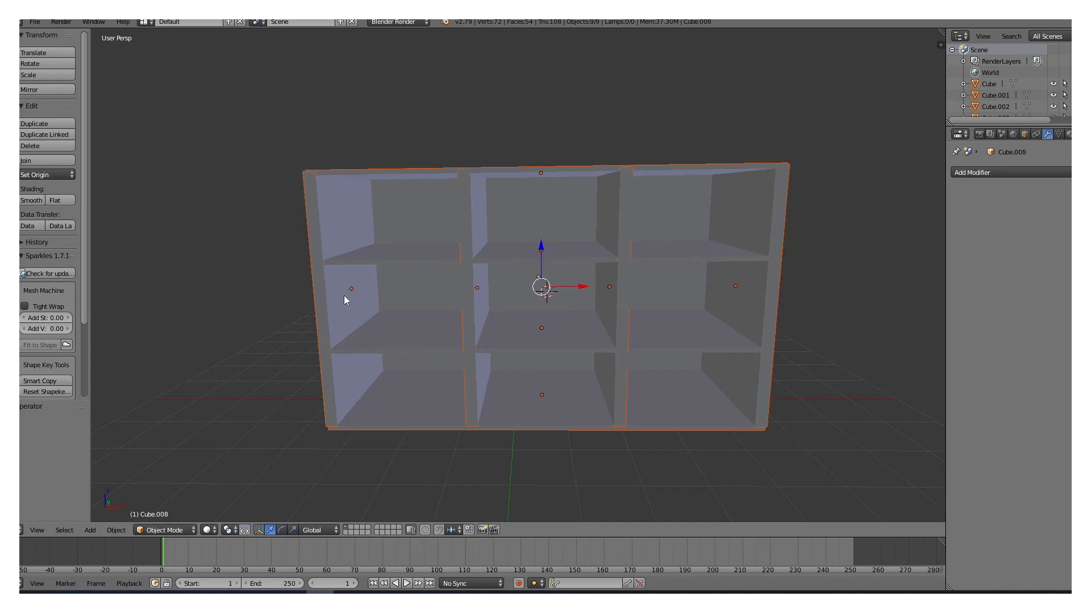
pyautogui.click(47, 161)
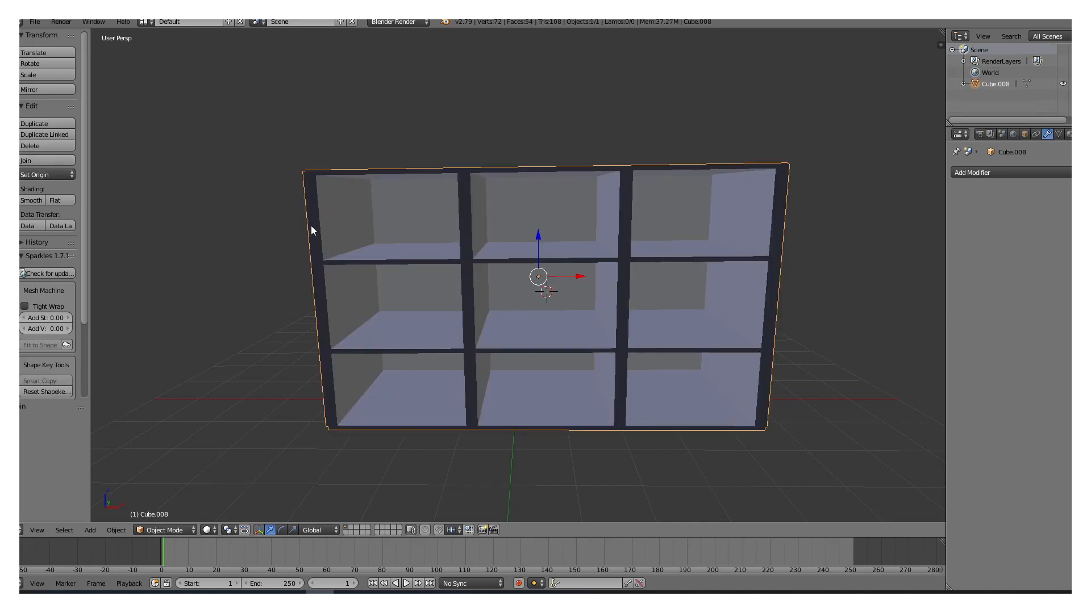
# - Try moving the joined shelf along Z to check that all its parts move together
pyautogui.press('g')
pyautogui.press('z')
pyautogui.click(529, 135)
pyautogui.moveTo(483, 240); pyautogui.dragTo(134, 265, button='middle')
pyautogui.scroll(-4, 126, 260)
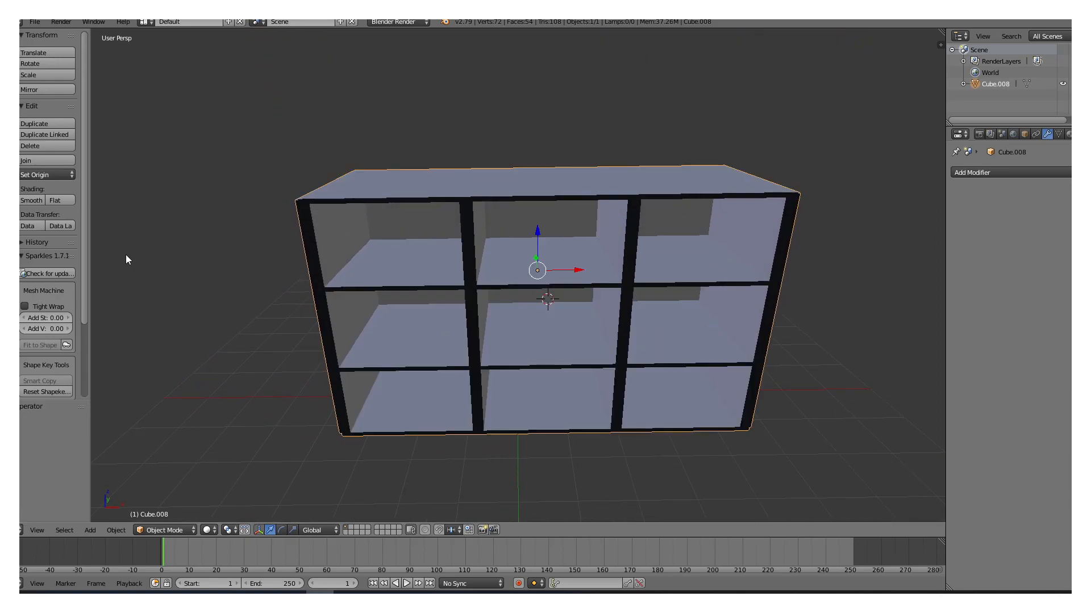
# - Split the 3D view into two side-by-side areas and change one of them to the UV/Image Editor
pyautogui.moveTo(524, 379); pyautogui.dragTo(559, 372, button='middle')
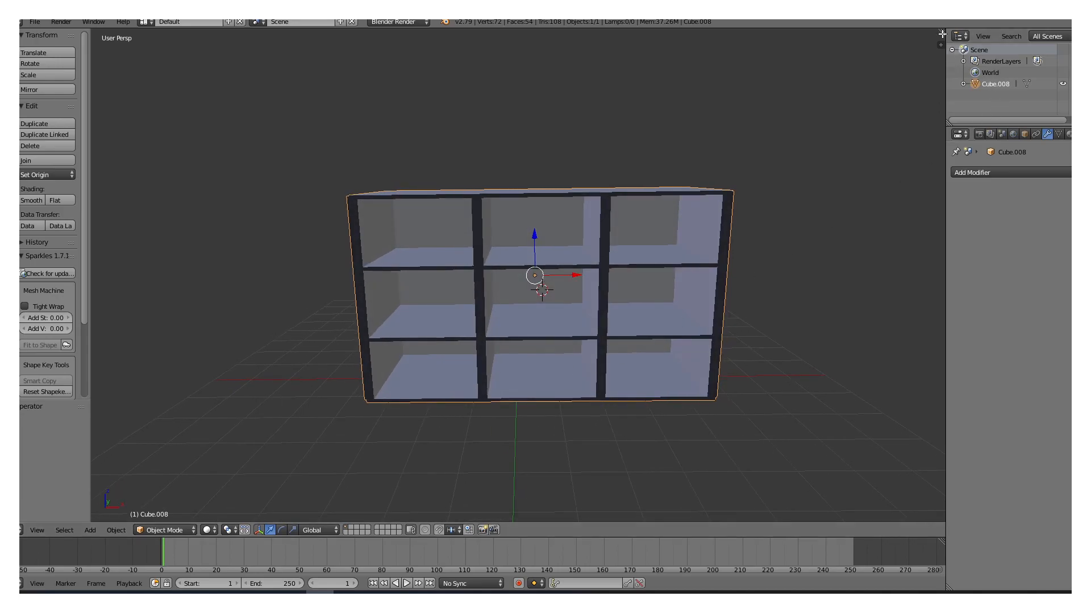
pyautogui.moveTo(941, 34); pyautogui.dragTo(370, 34)
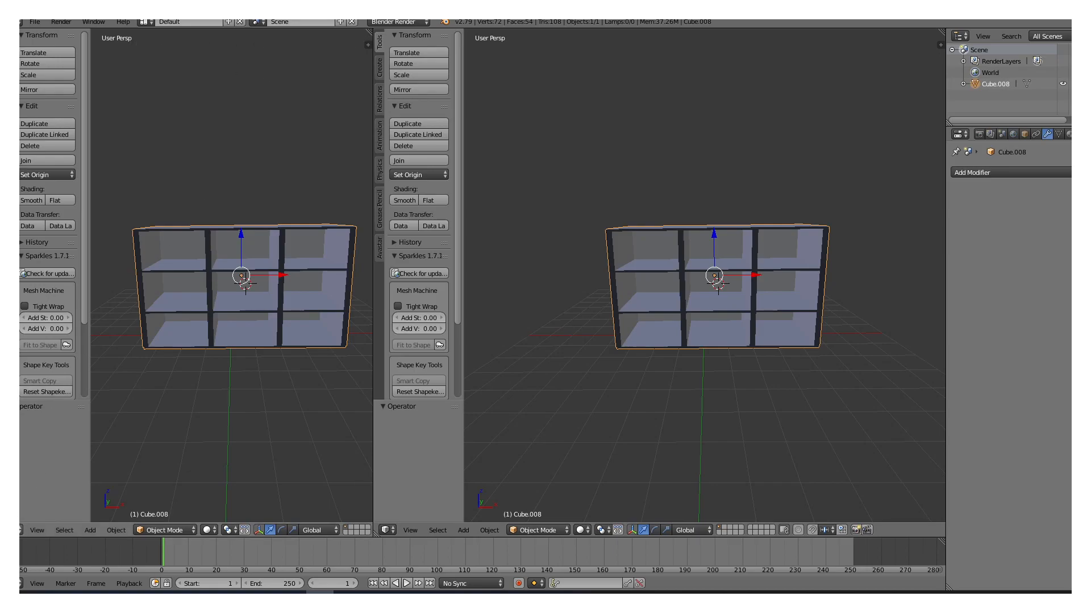
pyautogui.click(21, 530)
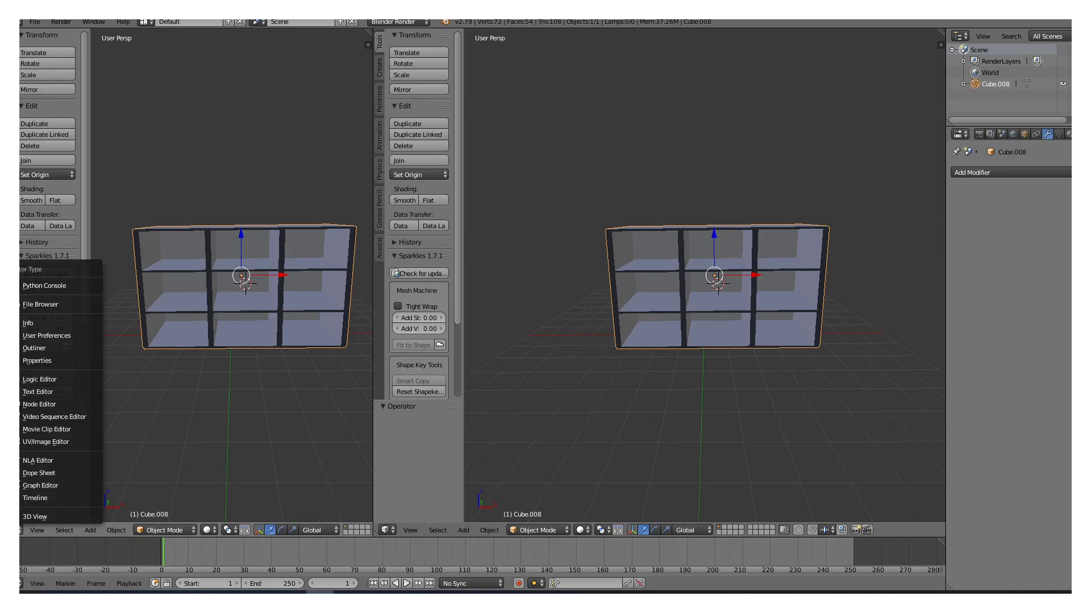
pyautogui.click(24, 442)
pyautogui.scroll(4, 292, 370)
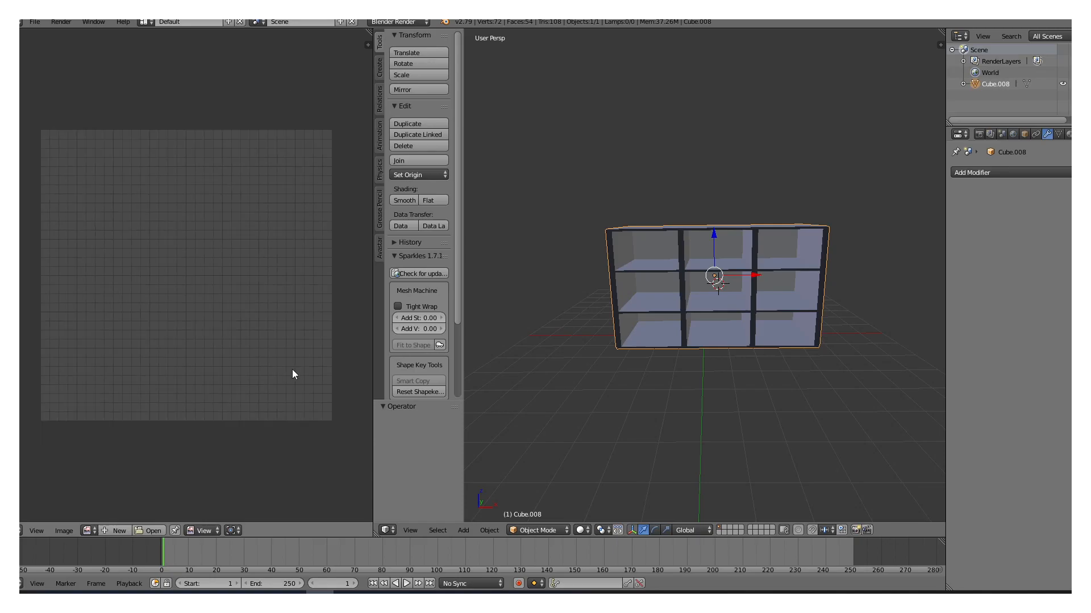
pyautogui.scroll(-6, 292, 370)
pyautogui.scroll(2, 297, 370)
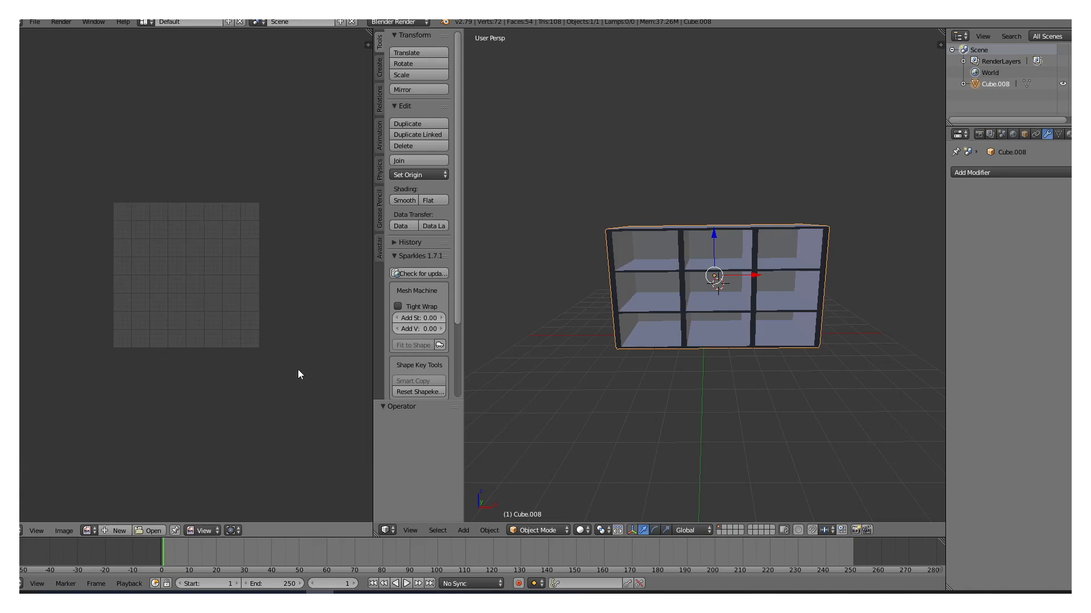
pyautogui.scroll(-6, 300, 368)
pyautogui.scroll(6, 307, 367)
pyautogui.scroll(1, 309, 365)
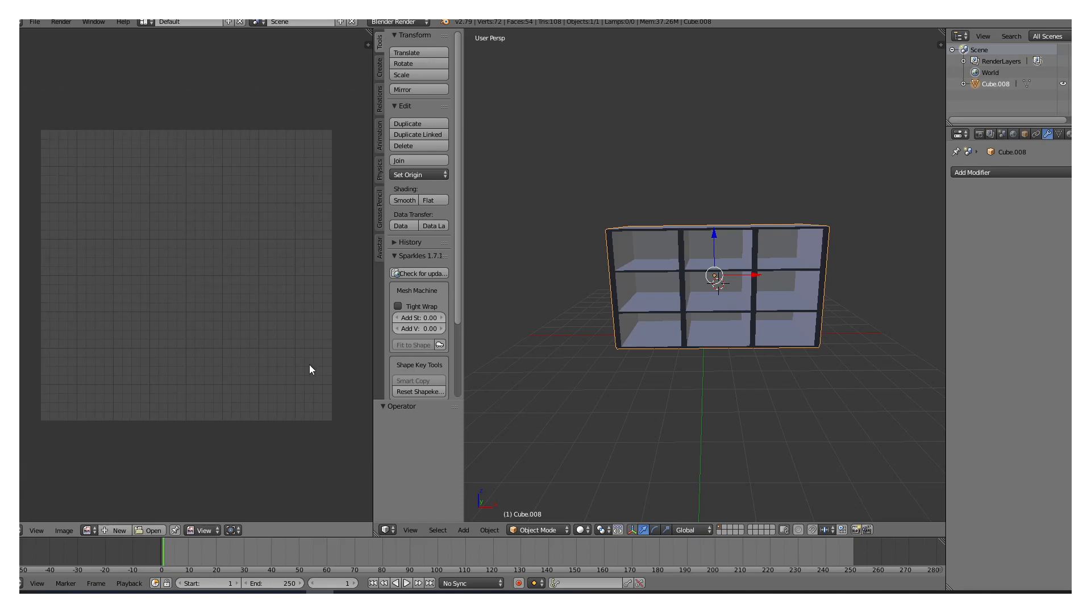
pyautogui.scroll(1, 309, 365)
pyautogui.scroll(-1, 309, 366)
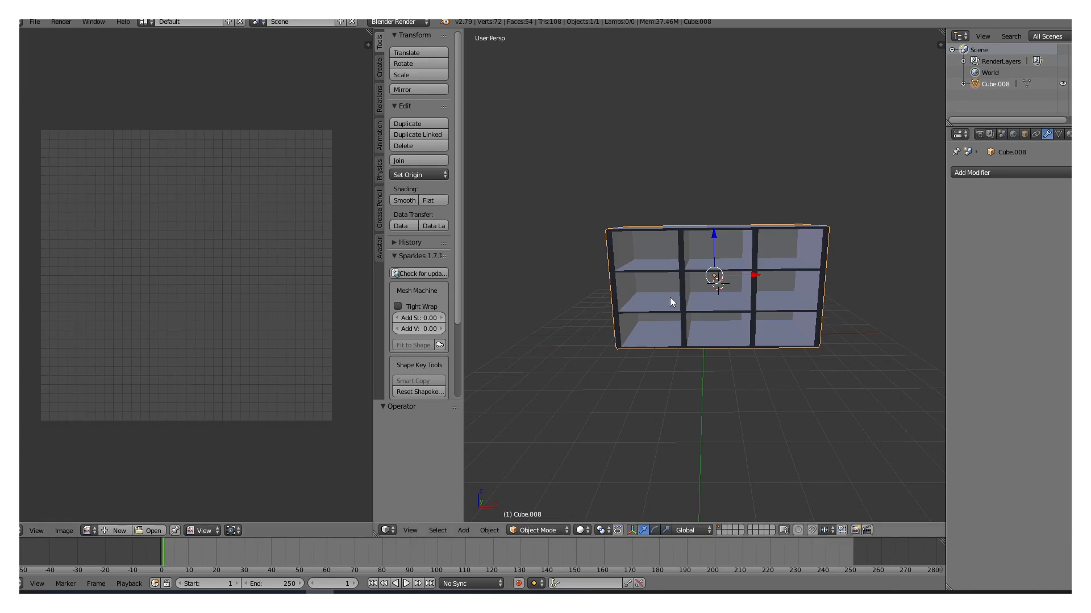
# - Put the joined shelf into Edit Mode with its whole mesh selected
pyautogui.press('a')
pyautogui.press('a')
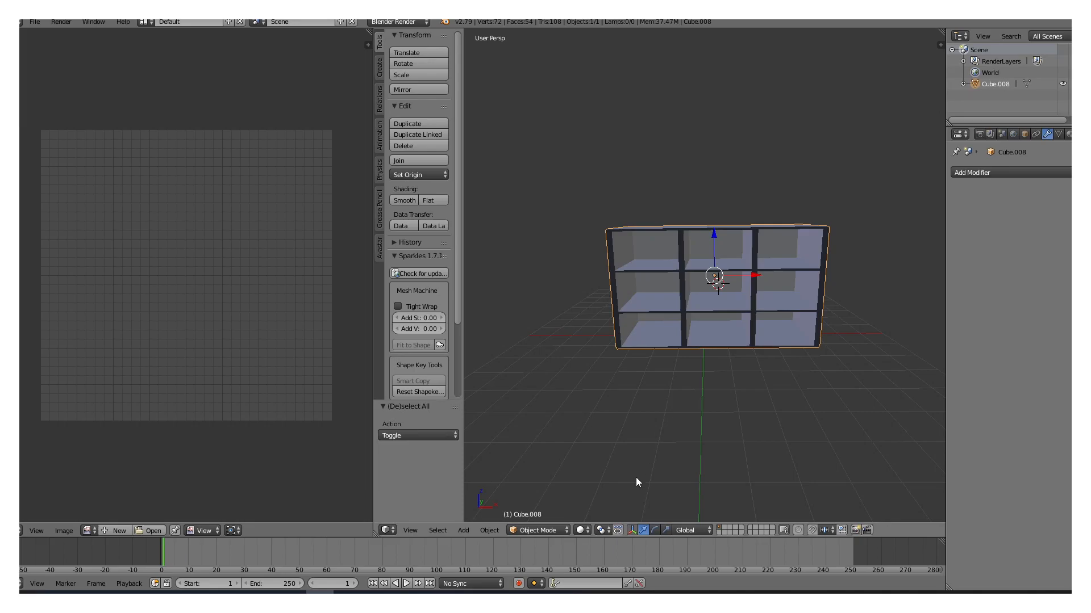
pyautogui.click(531, 530)
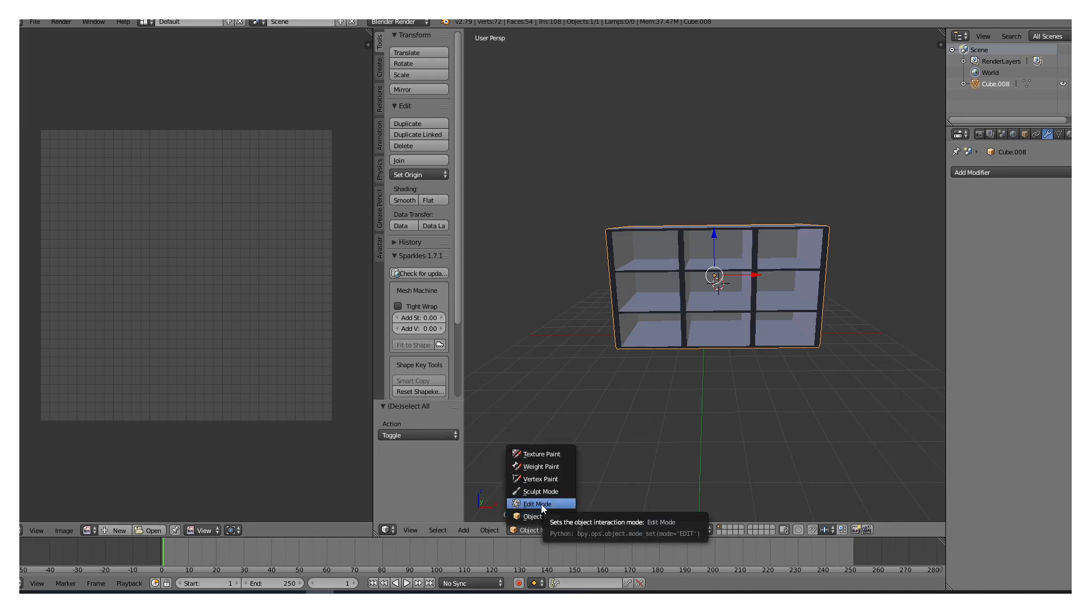
pyautogui.click(541, 505)
pyautogui.scroll(6, 702, 306)
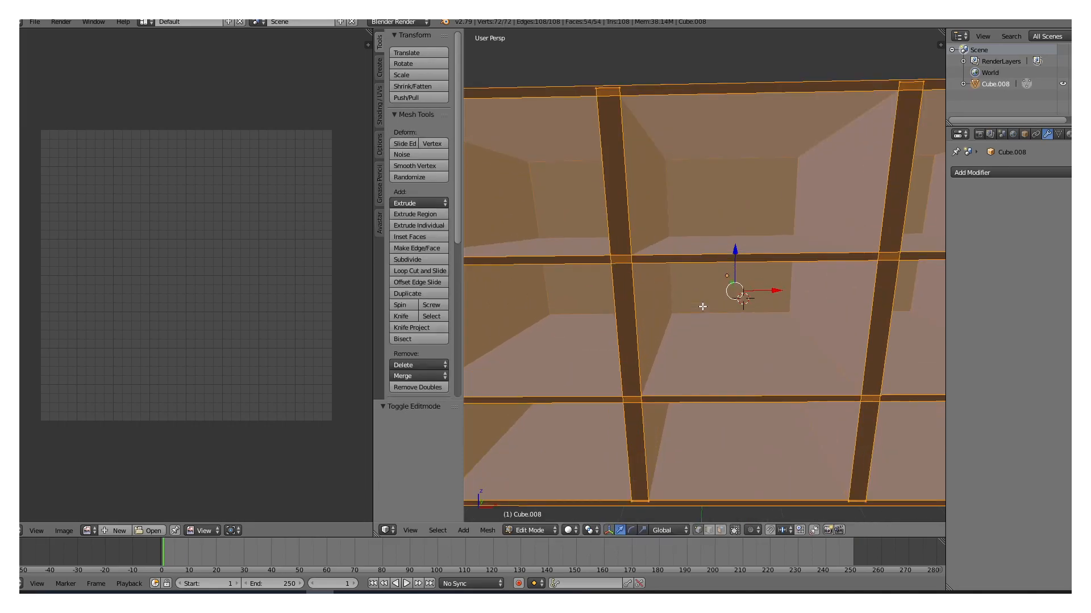
# - Open the World settings to check the Ambient Occlusion option
pyautogui.scroll(-6, 702, 306)
pyautogui.moveTo(812, 320); pyautogui.dragTo(781, 323, button='middle')
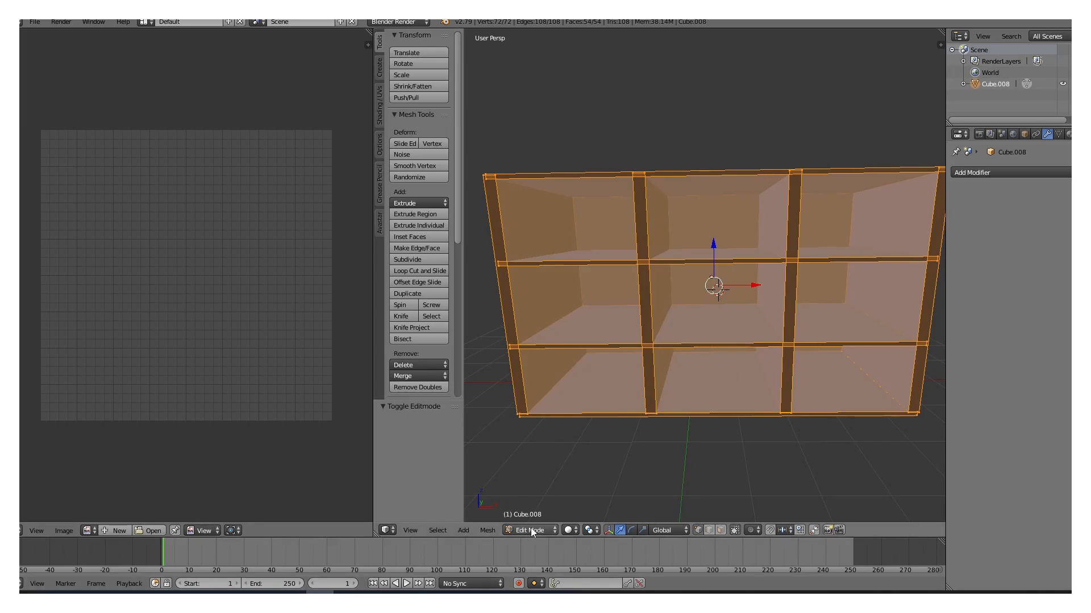
pyautogui.scroll(-1, 809, 317)
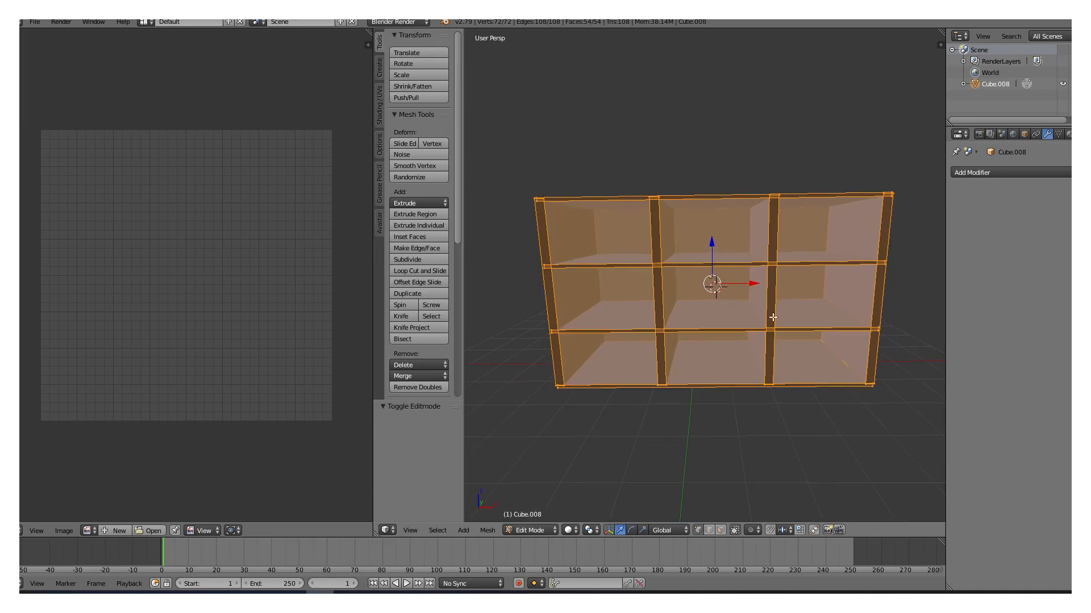
pyautogui.click(1013, 134)
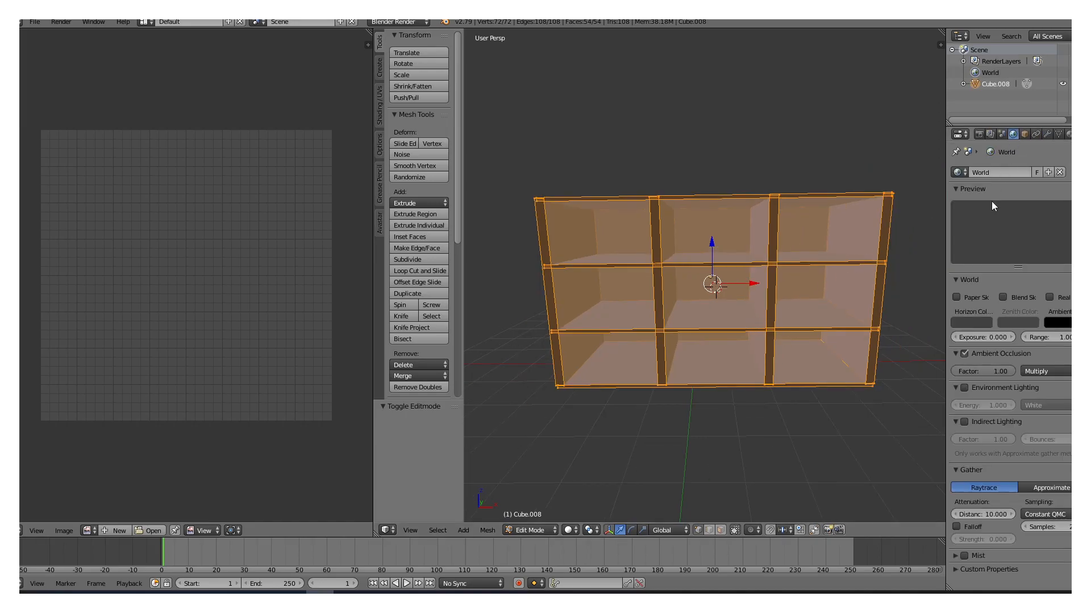
# - Create a blank 1024 x 1024 px image named CUBICAL in the UV/Image Editor
pyautogui.click(120, 531)
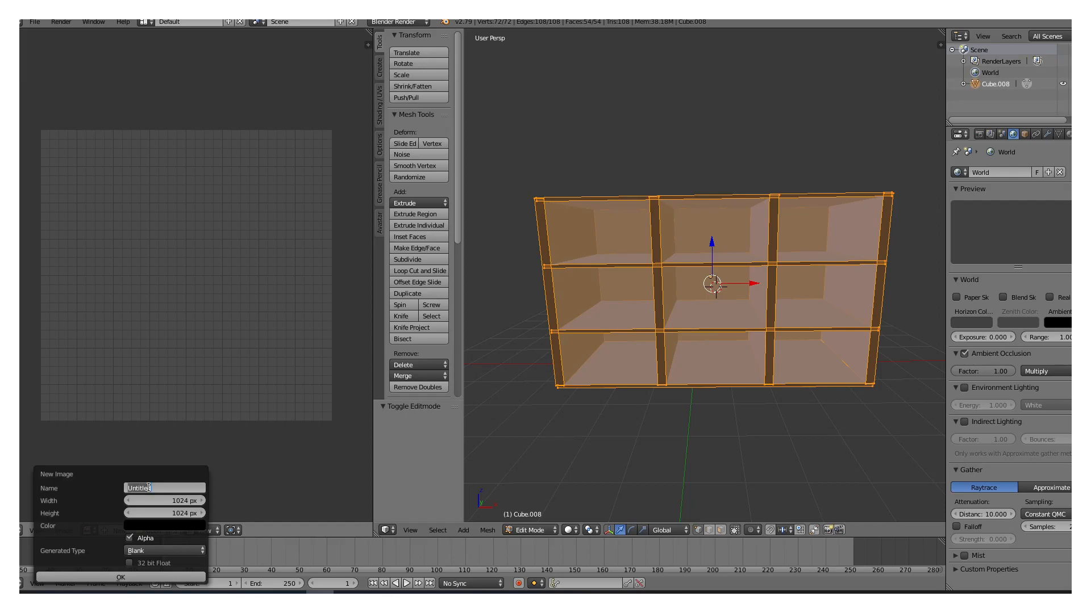
pyautogui.write('c')
pyautogui.press('BackSpace')
pyautogui.press('BackSpace')
pyautogui.write('cu')
pyautogui.click(126, 578)
pyautogui.click(126, 578)
pyautogui.scroll(-5, 233, 456)
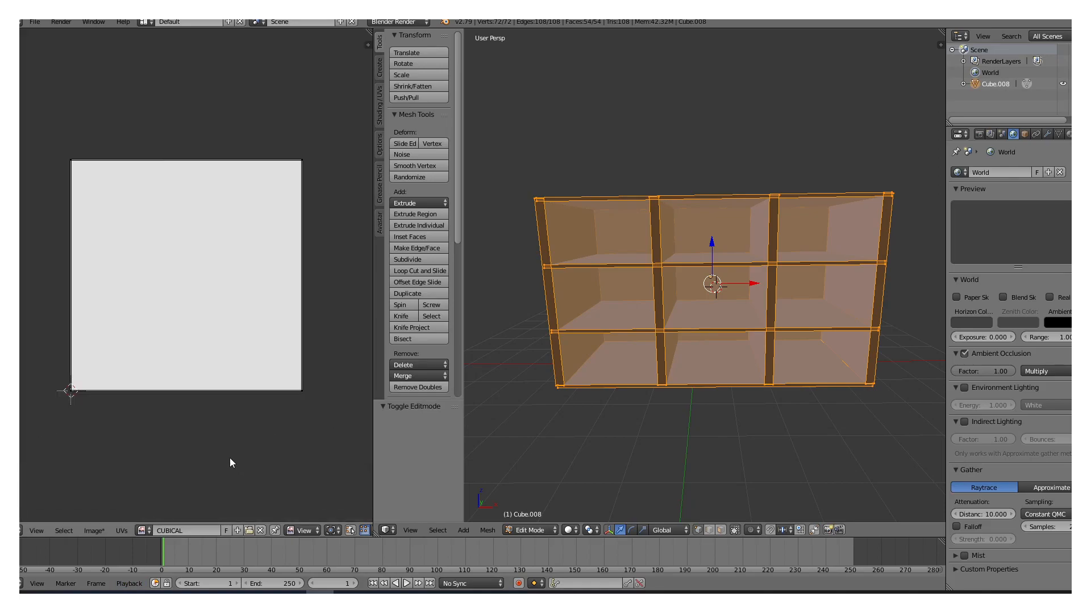
# - Unlink the CUBICAL image from the UV editor and scale all the stacked UVs to about 0.163
pyautogui.click(177, 50)
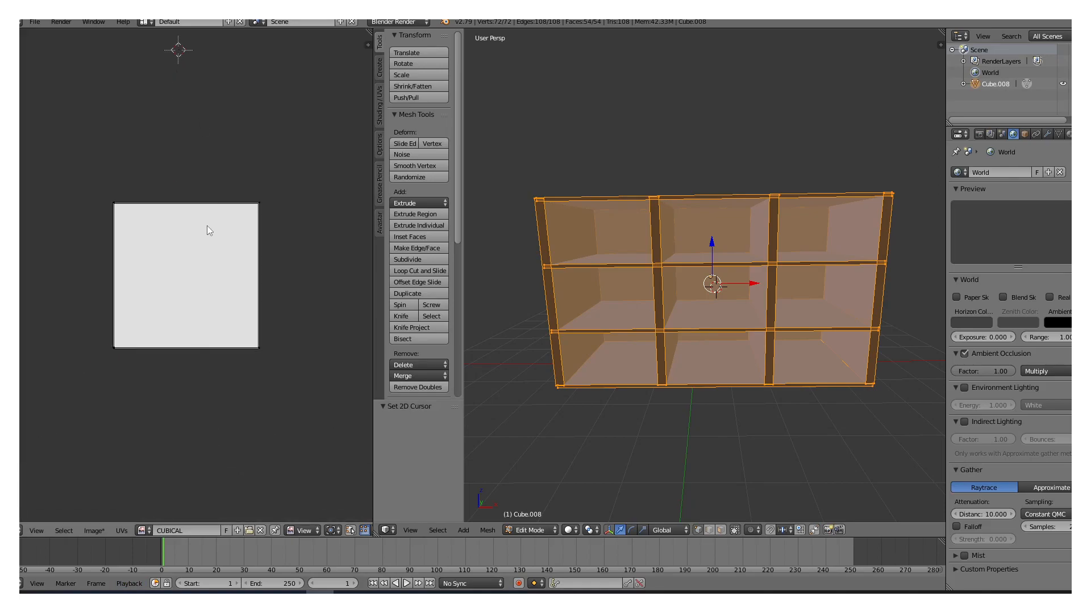
pyautogui.press('a')
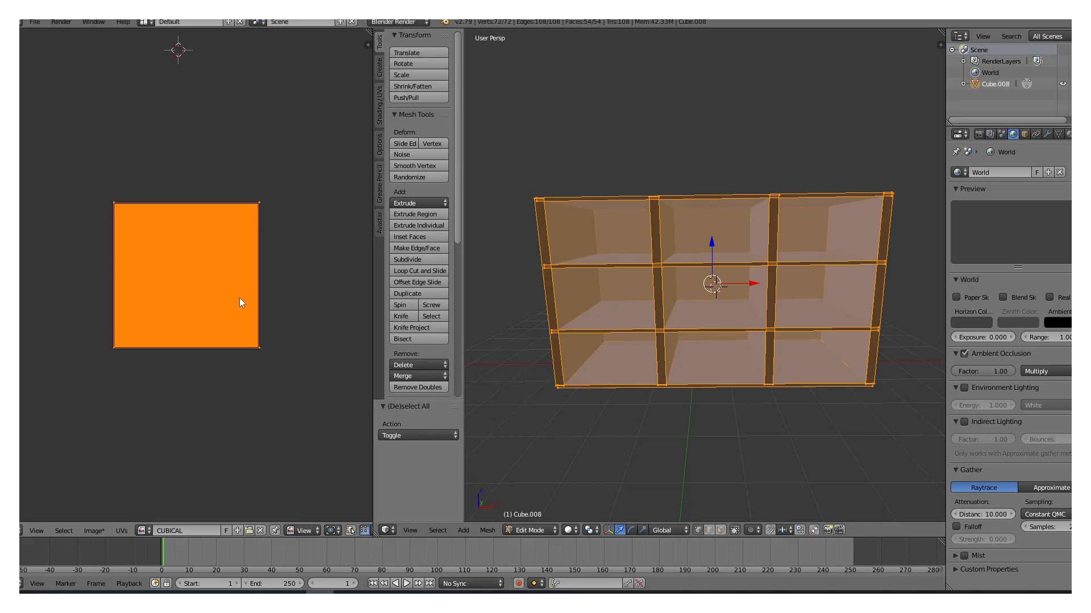
pyautogui.click(260, 530)
pyautogui.press('s')
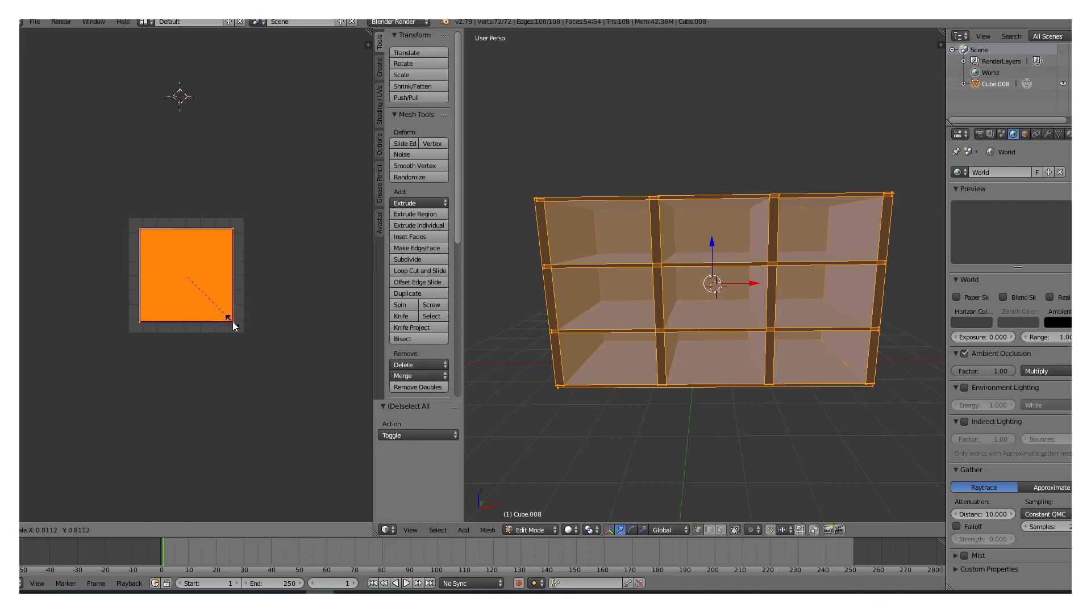
pyautogui.click(197, 288)
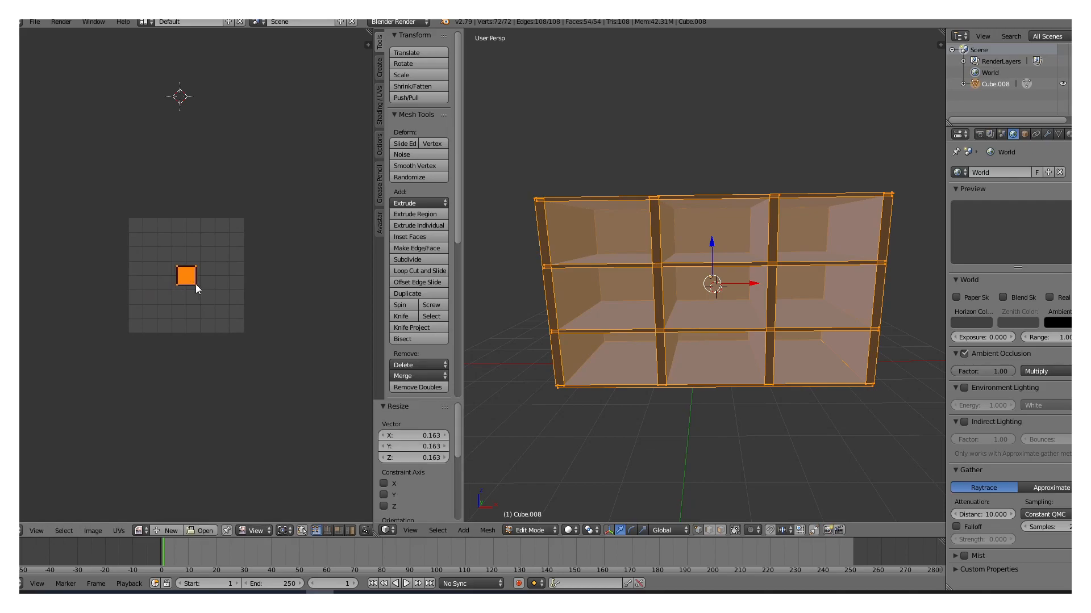
pyautogui.scroll(9, 196, 284)
pyautogui.scroll(-6, 196, 280)
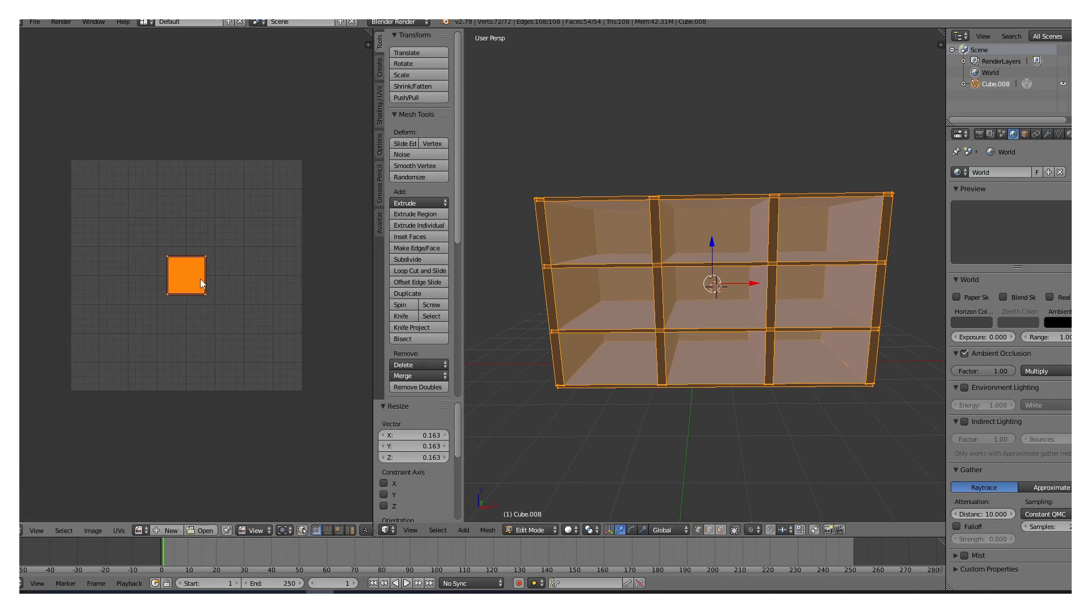
# - Move the whole stack of UV islands outside the UV grid, just above its upper-left corner
pyautogui.click(197, 282)
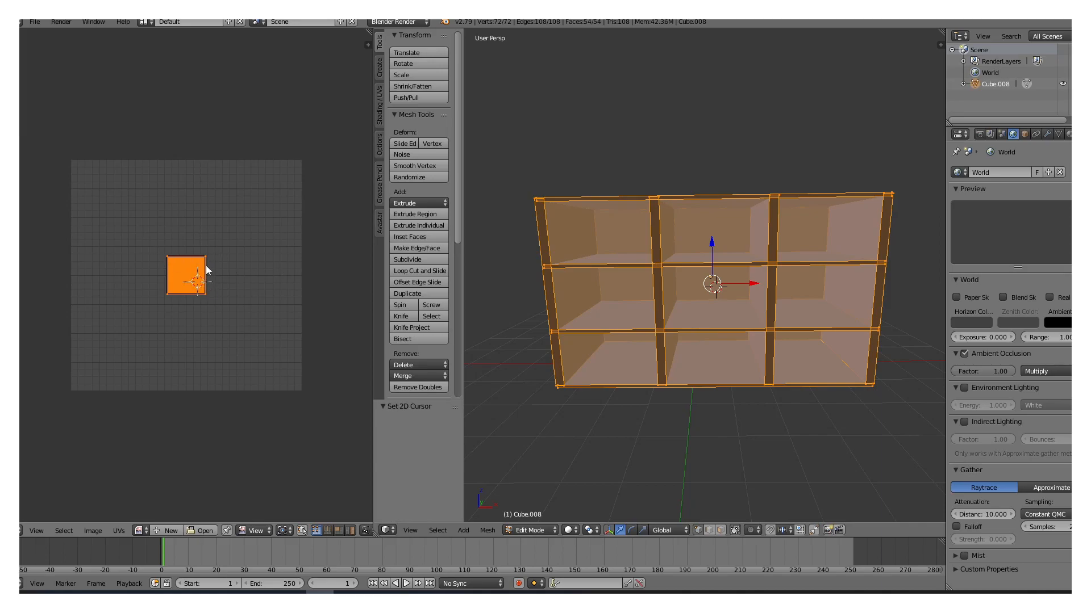
pyautogui.click(233, 118)
pyautogui.click(182, 272)
pyautogui.press('g')
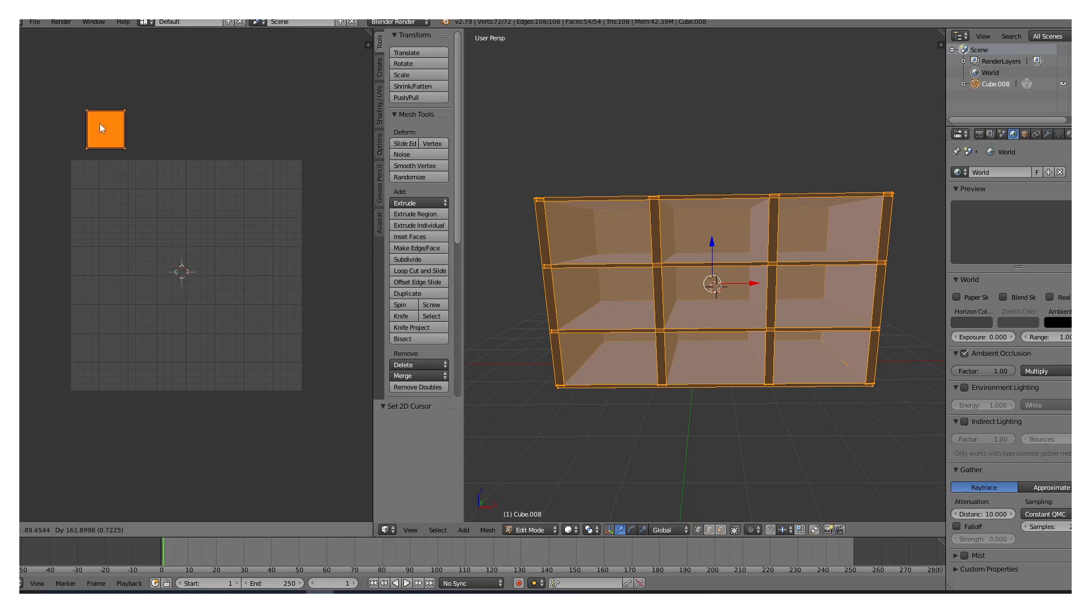
pyautogui.click(83, 100)
pyautogui.click(161, 97)
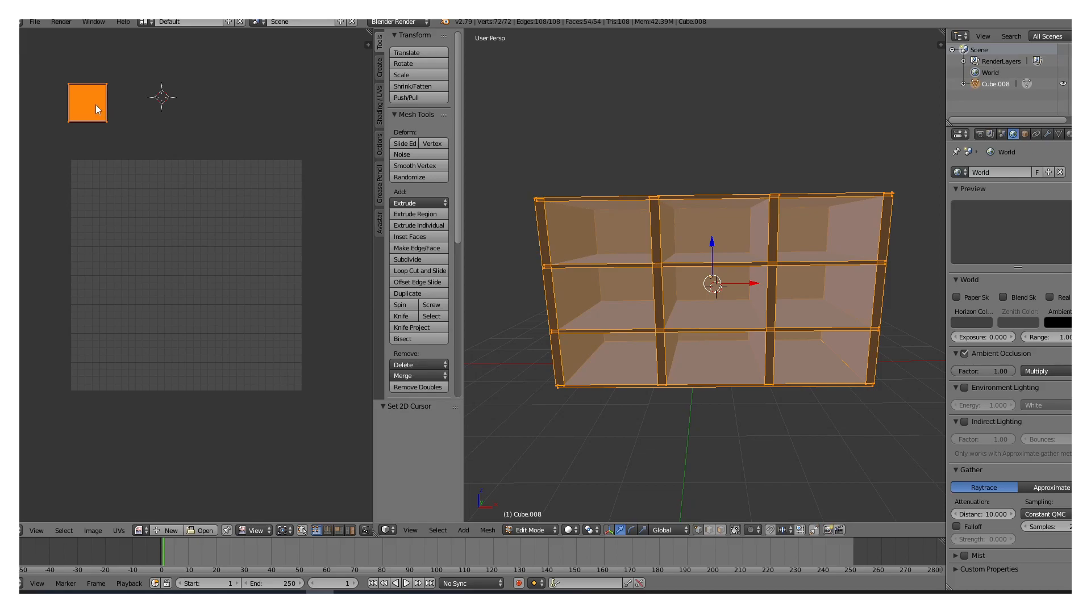
# - Pull four UV islands off the stack and line them up as the first row of the UV grid
pyautogui.press('a')
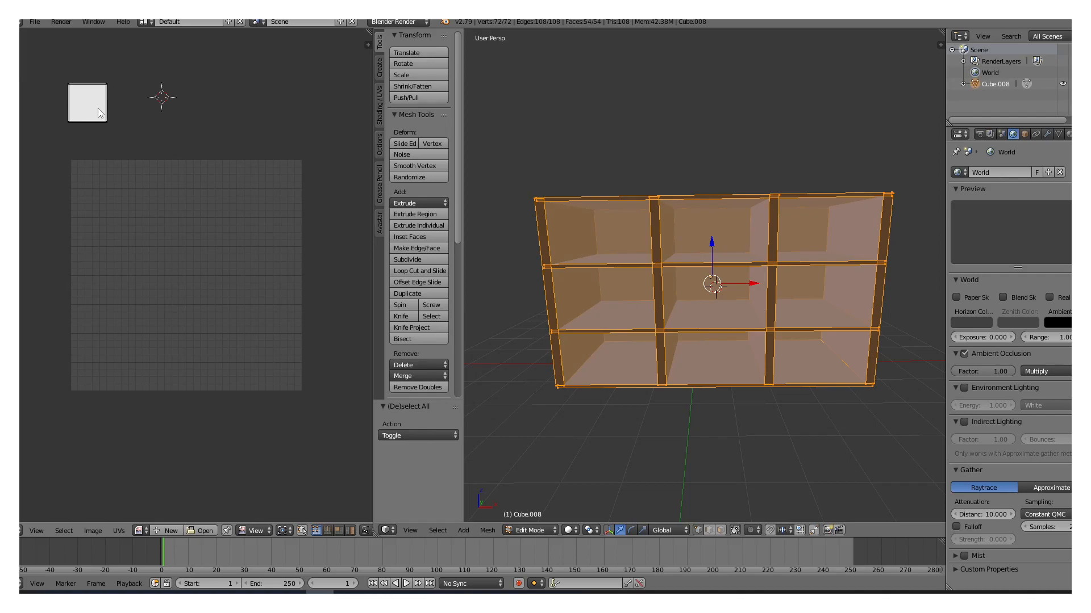
pyautogui.press('l')
pyautogui.press('g')
pyautogui.click(108, 188)
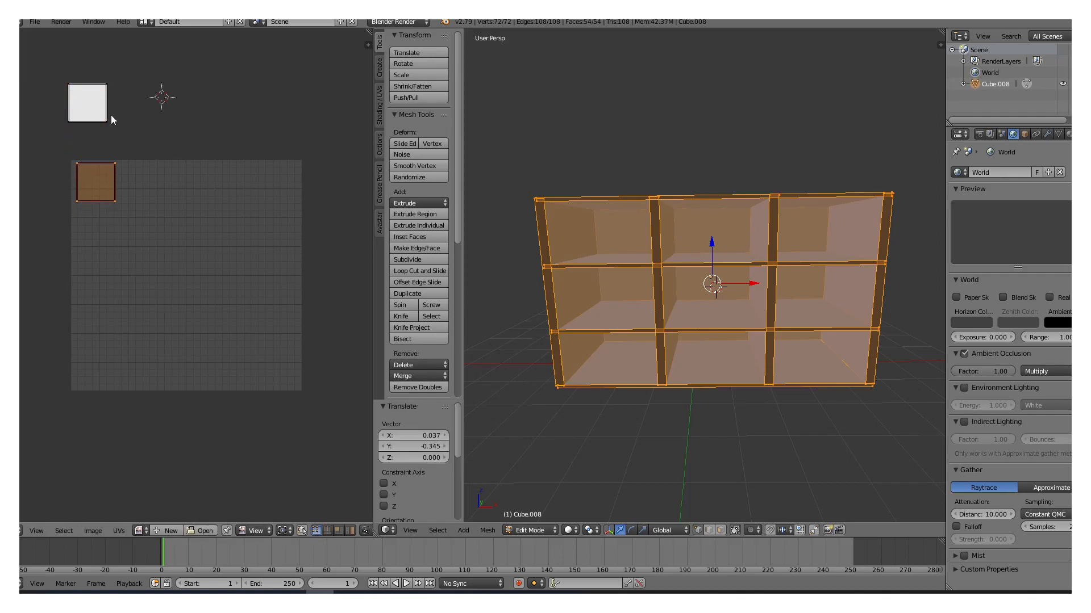
pyautogui.press('g')
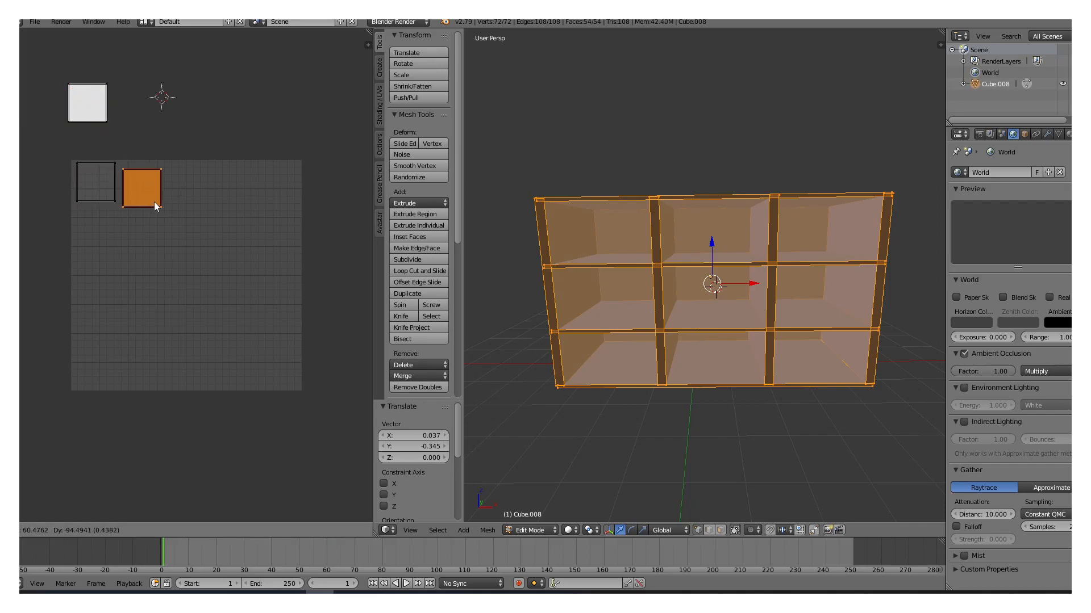
pyautogui.click(159, 202)
pyautogui.press('l')
pyautogui.press('g')
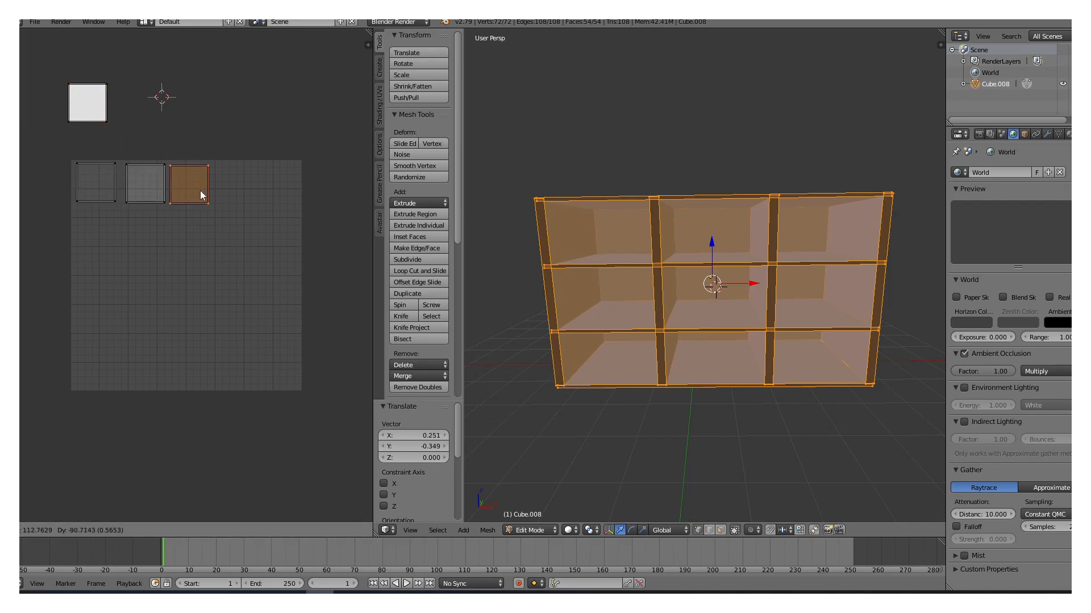
pyautogui.click(200, 189)
pyautogui.press('l')
pyautogui.press('g')
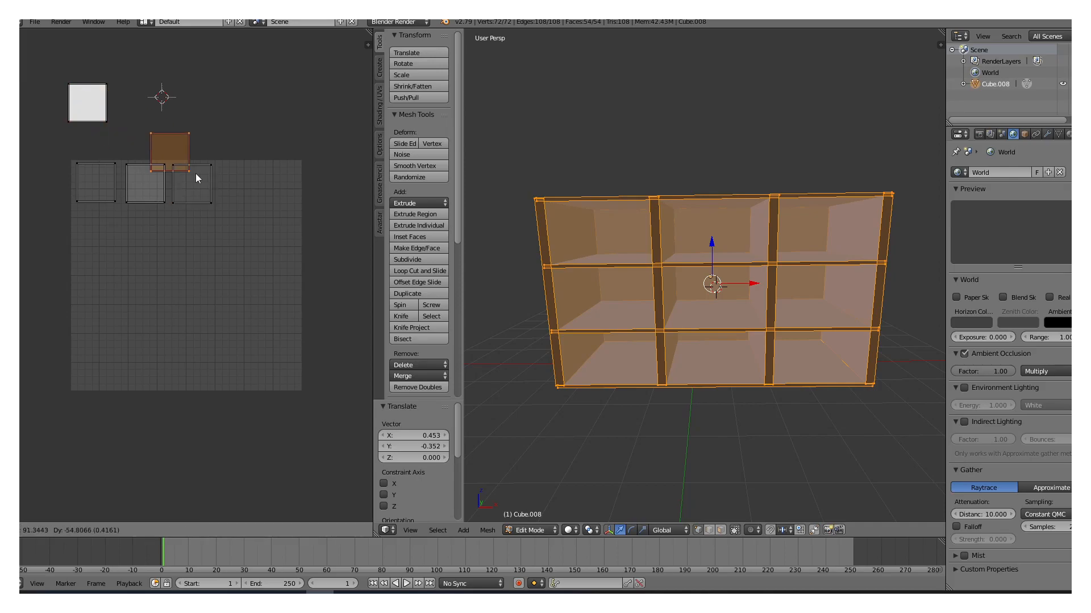
pyautogui.click(243, 198)
# - Place four more UV islands from the stack as a second row directly below the first
pyautogui.press('l')
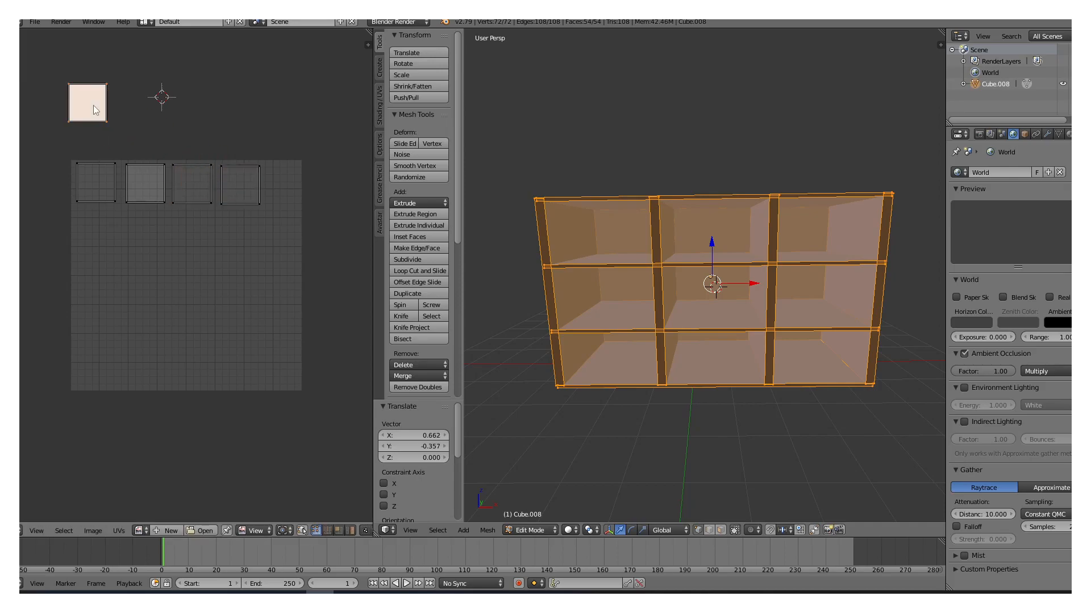
pyautogui.press('g')
pyautogui.click(101, 230)
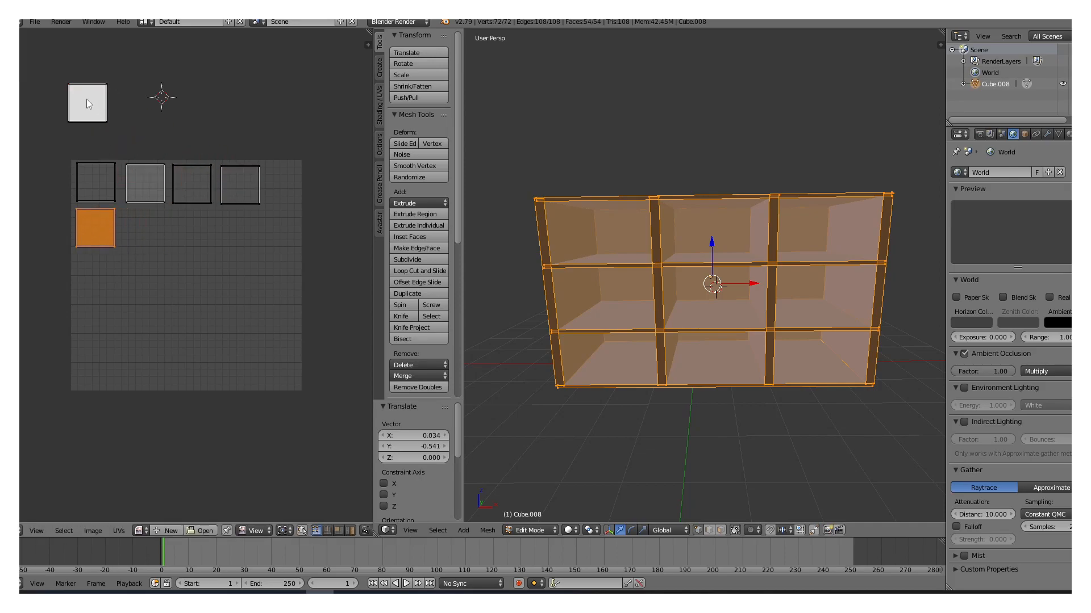
pyautogui.press('l')
pyautogui.press('g')
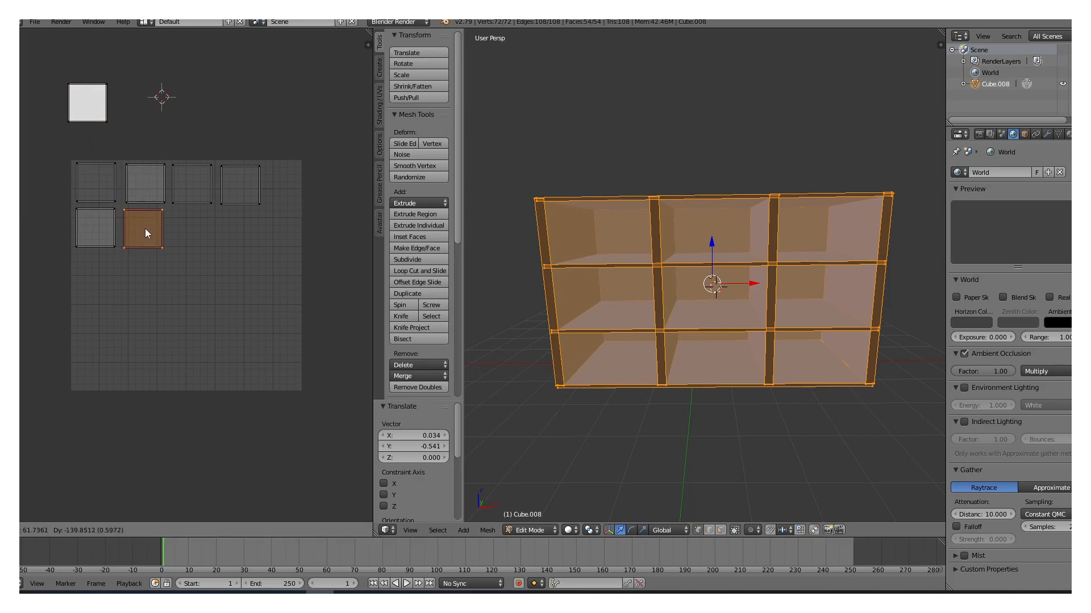
pyautogui.click(146, 227)
pyautogui.press('l')
pyautogui.press('g')
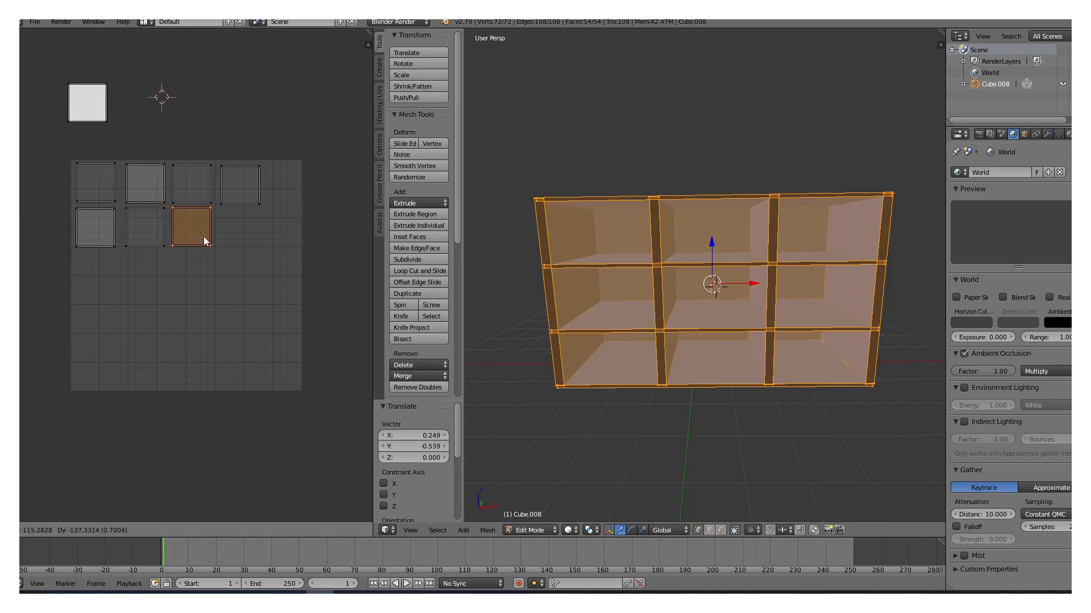
pyautogui.click(204, 237)
pyautogui.press('l')
pyautogui.press('g')
pyautogui.click(254, 233)
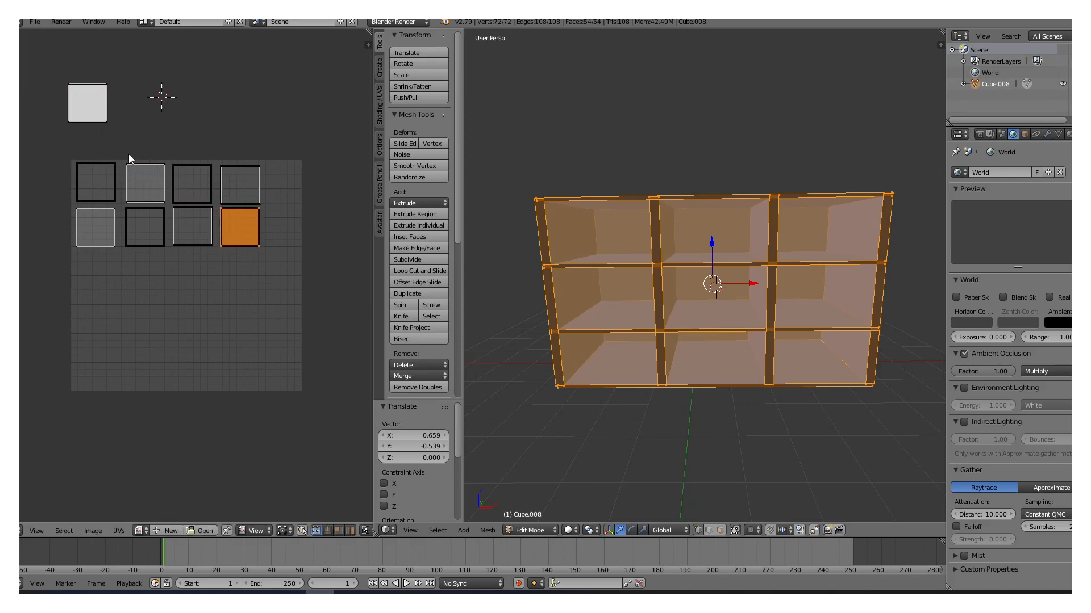
# - Place four more UV islands from the stack as a third row below the second
pyautogui.press('l')
pyautogui.press('g')
pyautogui.click(90, 290)
pyautogui.press('l')
pyautogui.press('g')
pyautogui.click(155, 283)
pyautogui.press('l')
pyautogui.press('g')
pyautogui.click(197, 286)
pyautogui.press('l')
pyautogui.press('g')
pyautogui.click(250, 282)
# - Place four more UV islands from the stack as a fourth row below the third
pyautogui.press('l')
pyautogui.press('g')
pyautogui.click(104, 307)
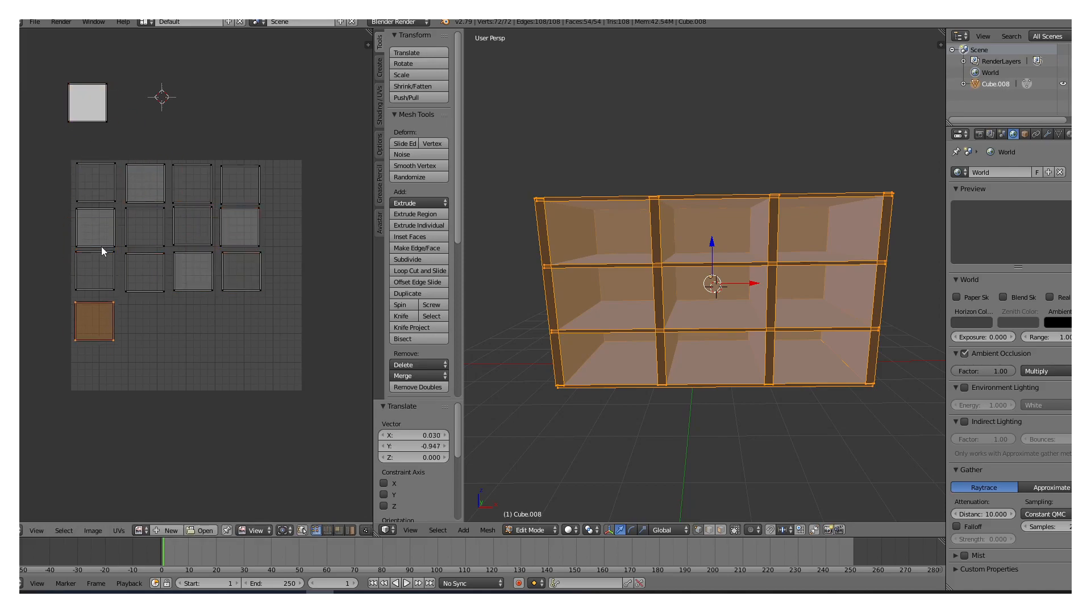
pyautogui.press('l')
pyautogui.press('g')
pyautogui.click(138, 335)
pyautogui.press('l')
pyautogui.press('g')
pyautogui.click(200, 335)
pyautogui.press('l')
pyautogui.press('g')
pyautogui.click(252, 340)
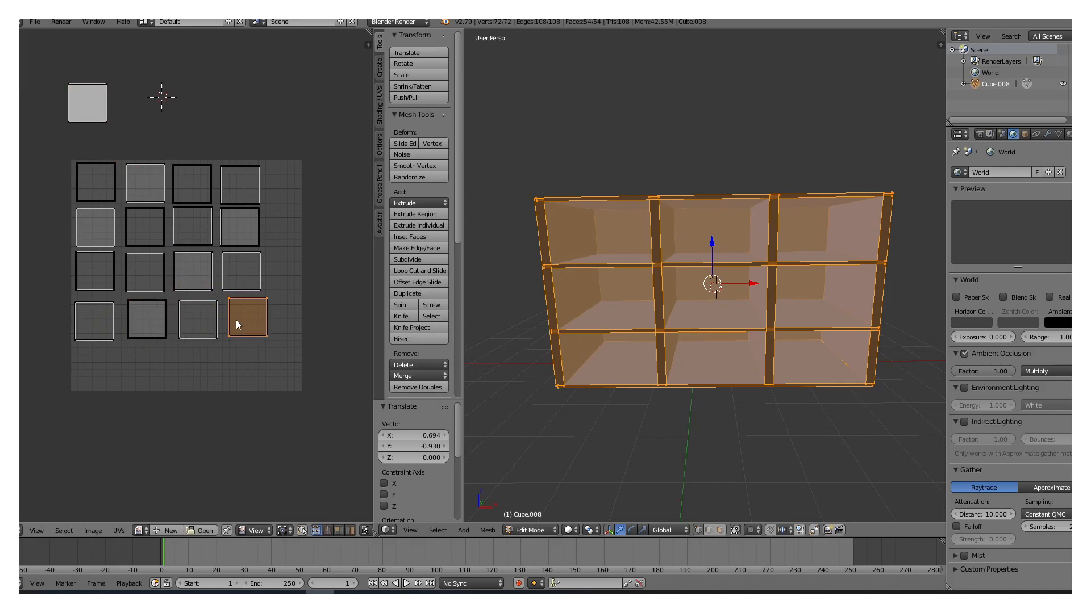
# - Lay out further UV islands from the stack as a fifth row along the bottom of the UV grid
pyautogui.press('l')
pyautogui.press('g')
pyautogui.click(100, 388)
pyautogui.press('l')
pyautogui.press('g')
pyautogui.click(151, 368)
pyautogui.press('l')
pyautogui.press('g')
pyautogui.click(204, 391)
# - Distribute the remaining stacked UV islands in a column along the grid's right edge and above its upper-right corner
pyautogui.press('l')
pyautogui.press('g')
pyautogui.click(311, 169)
pyautogui.press('l')
pyautogui.press('g')
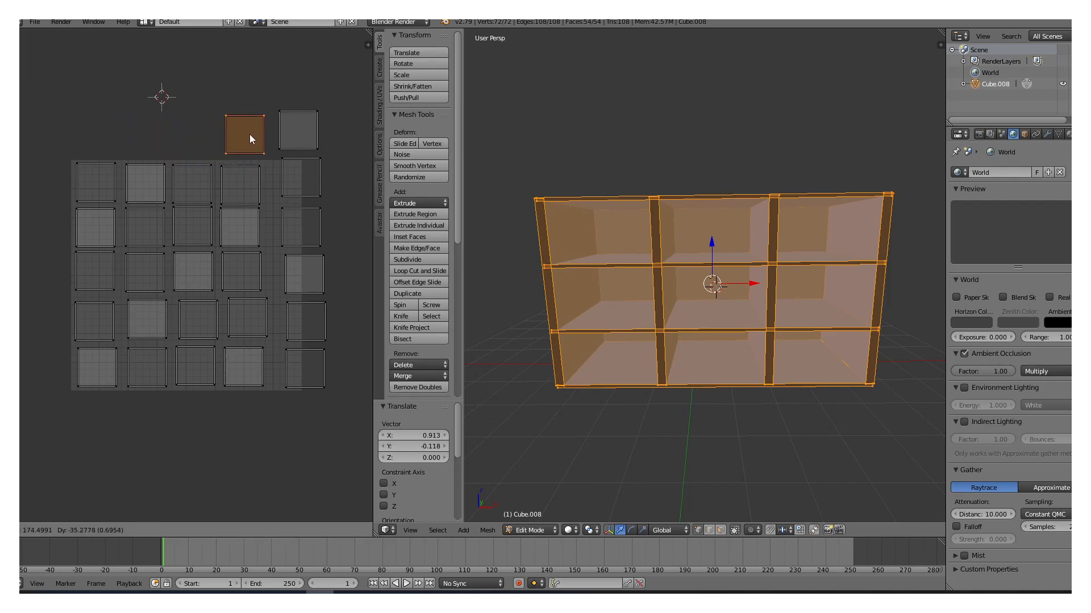
pyautogui.click(250, 135)
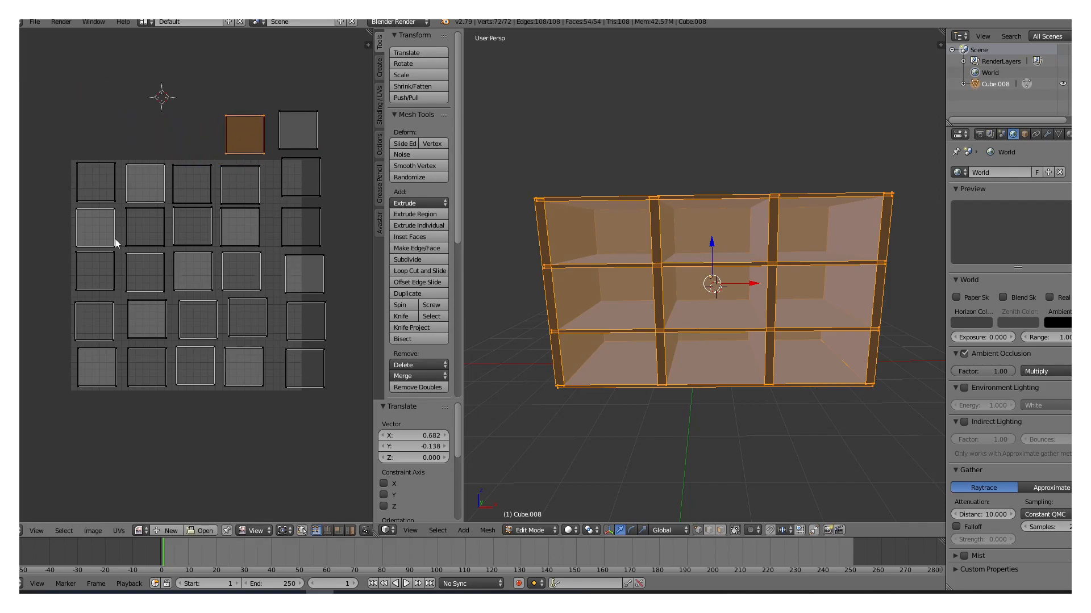
# - Scale all UV islands to about 0.841 and move them by about -0.064 in X and -0.098 in Y to fit the grid
pyautogui.press('a')
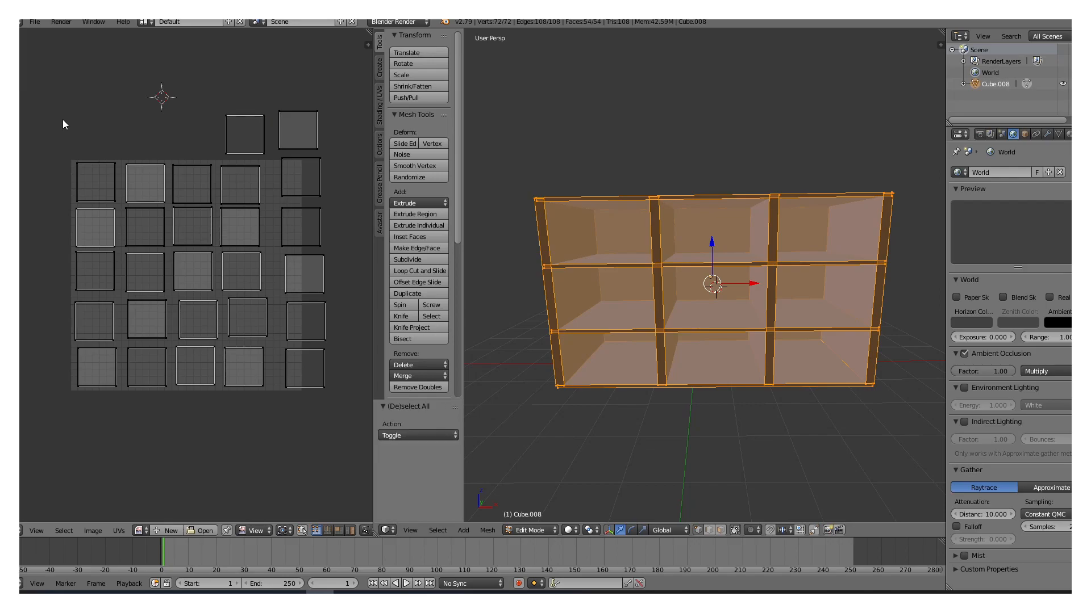
pyautogui.press('a')
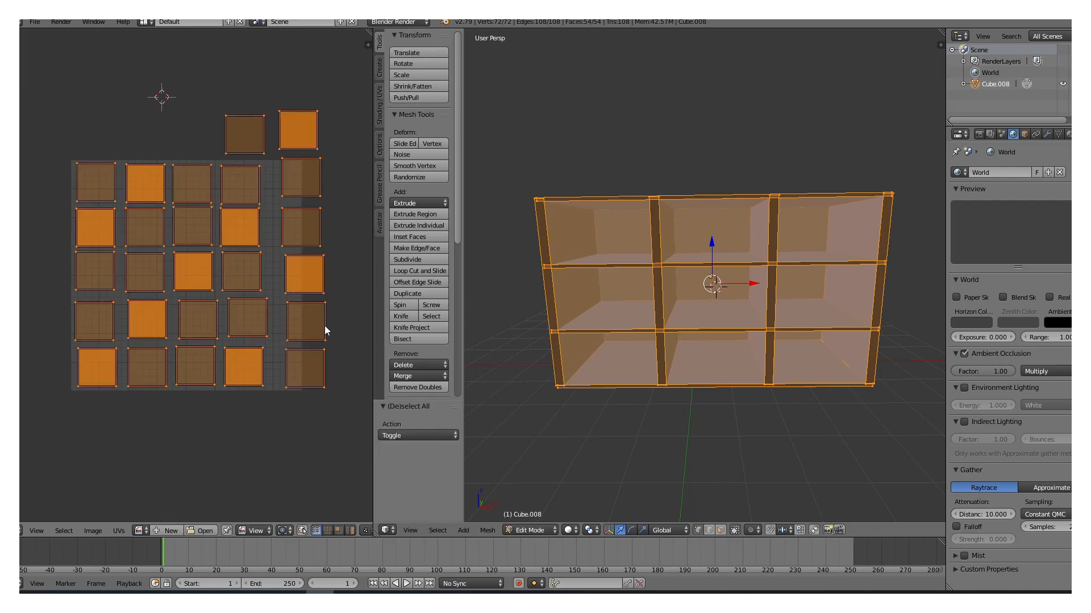
pyautogui.press('s')
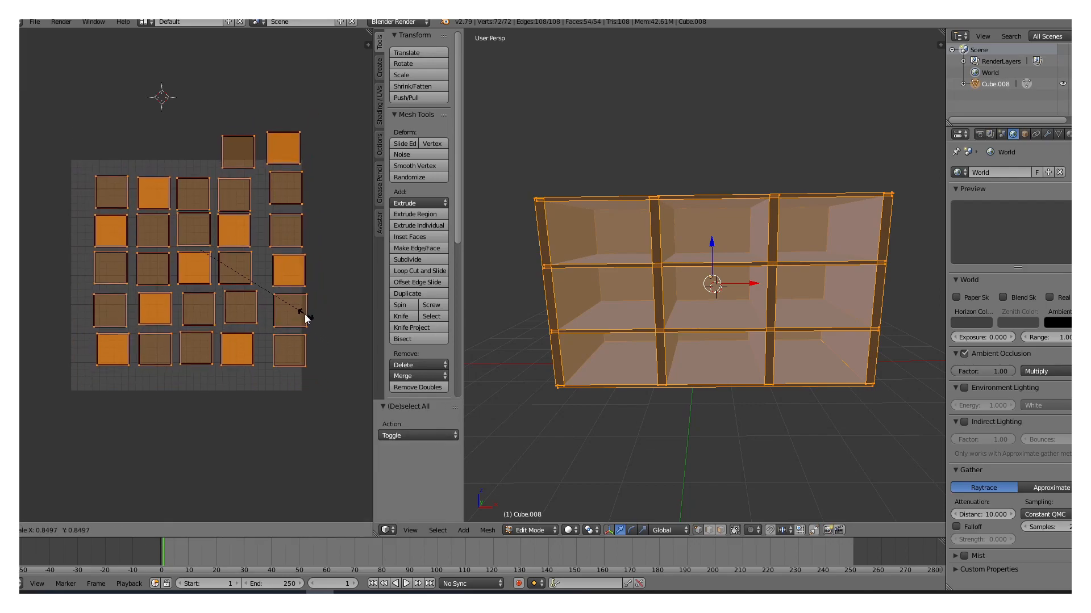
pyautogui.click(305, 314)
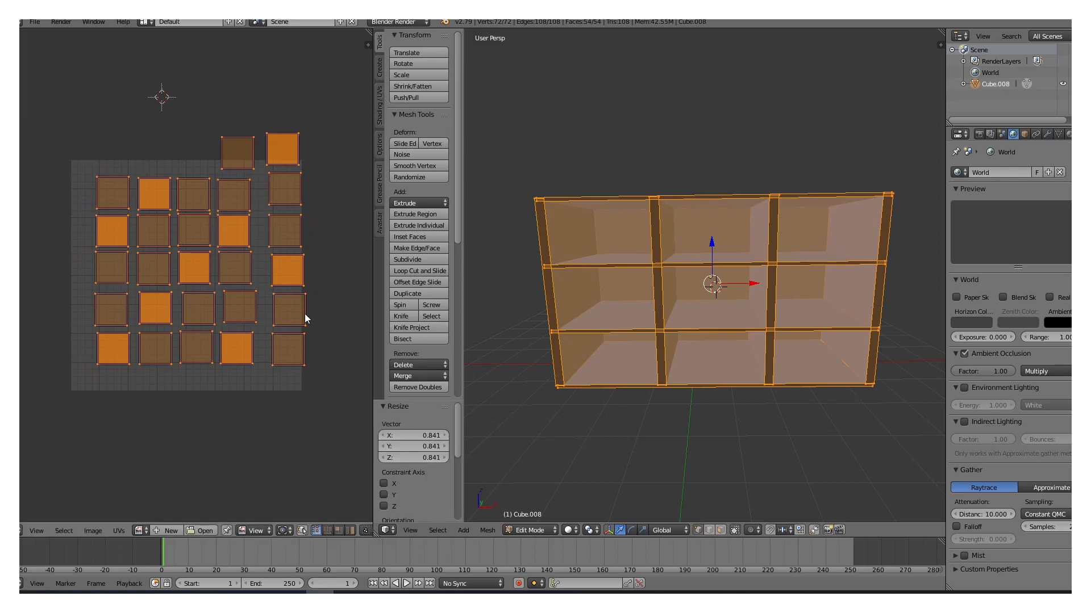
pyautogui.press('g')
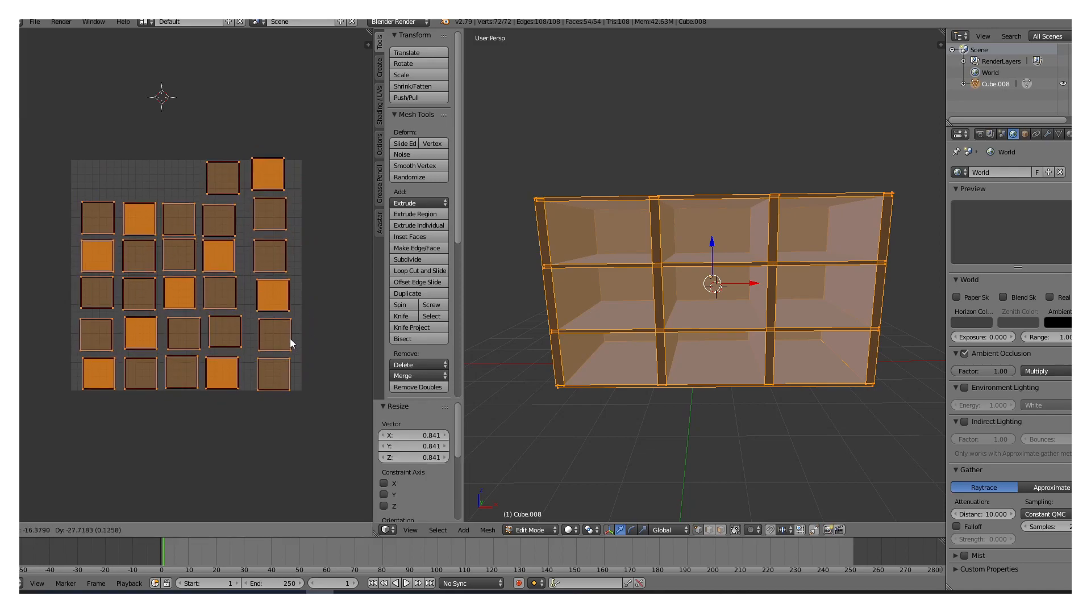
pyautogui.click(290, 336)
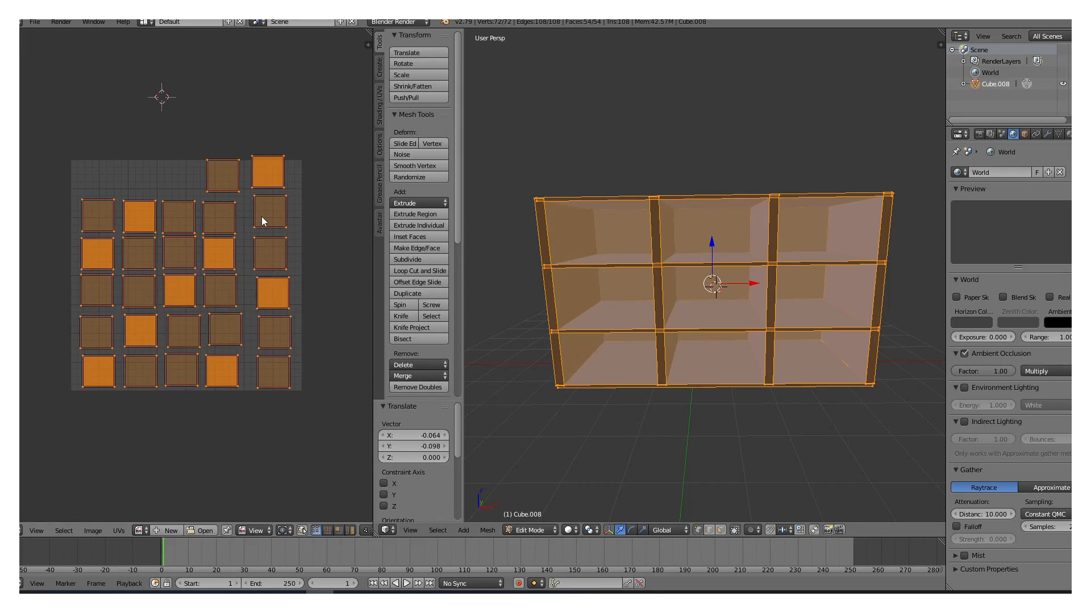
# - Move the two topmost UV islands into a row inside the grid's upper edge, by about -0.263, -0.020 and -0.226, -0.037 in X and Y
pyautogui.press('a')
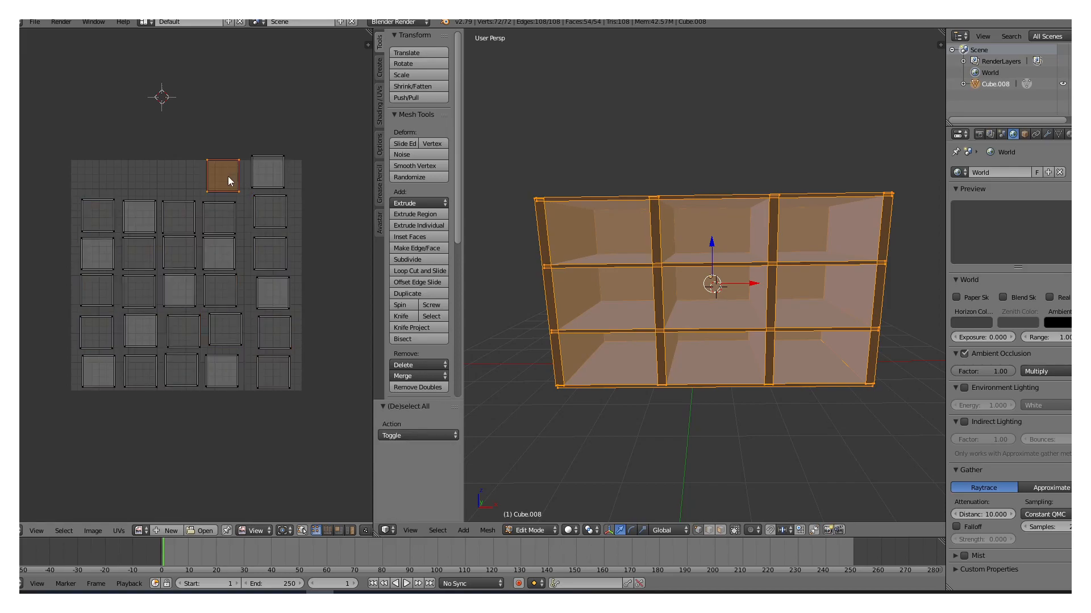
pyautogui.press('g')
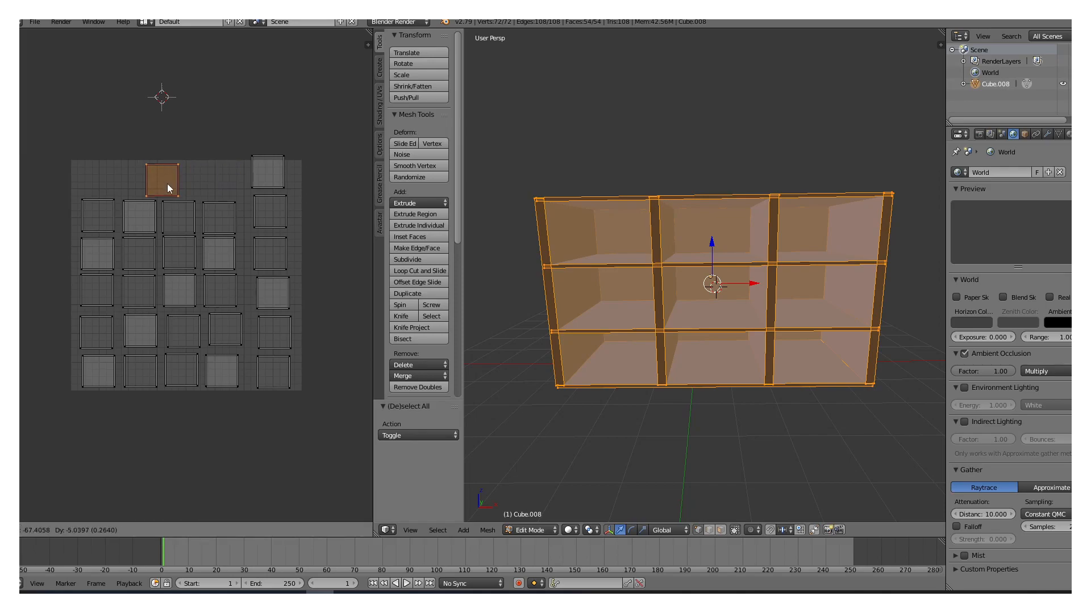
pyautogui.click(167, 183)
pyautogui.rightClick(262, 173)
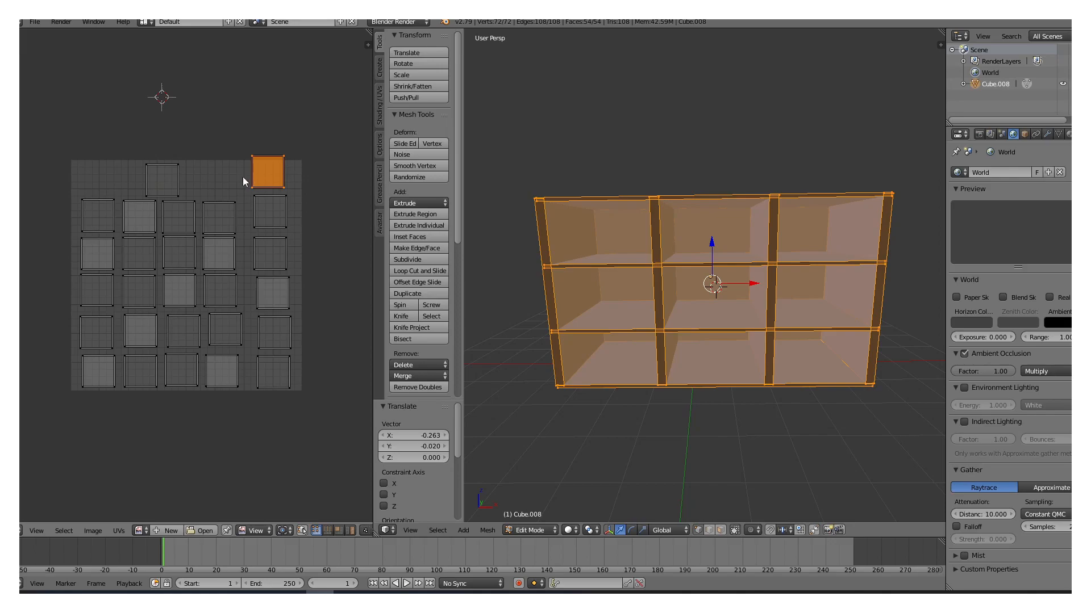
pyautogui.press('g')
pyautogui.click(167, 191)
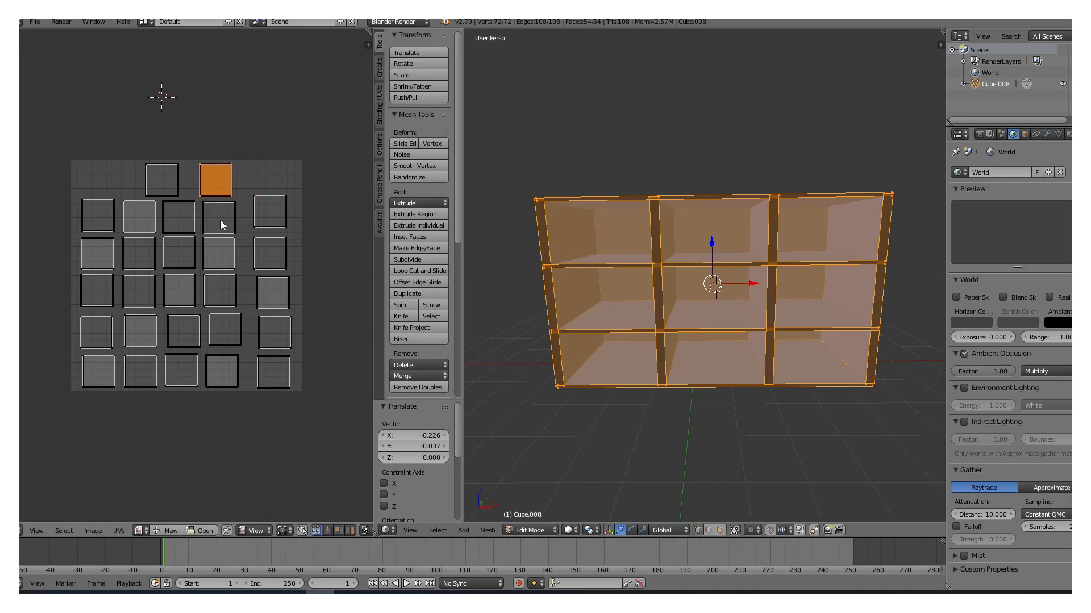
pyautogui.click(316, 214)
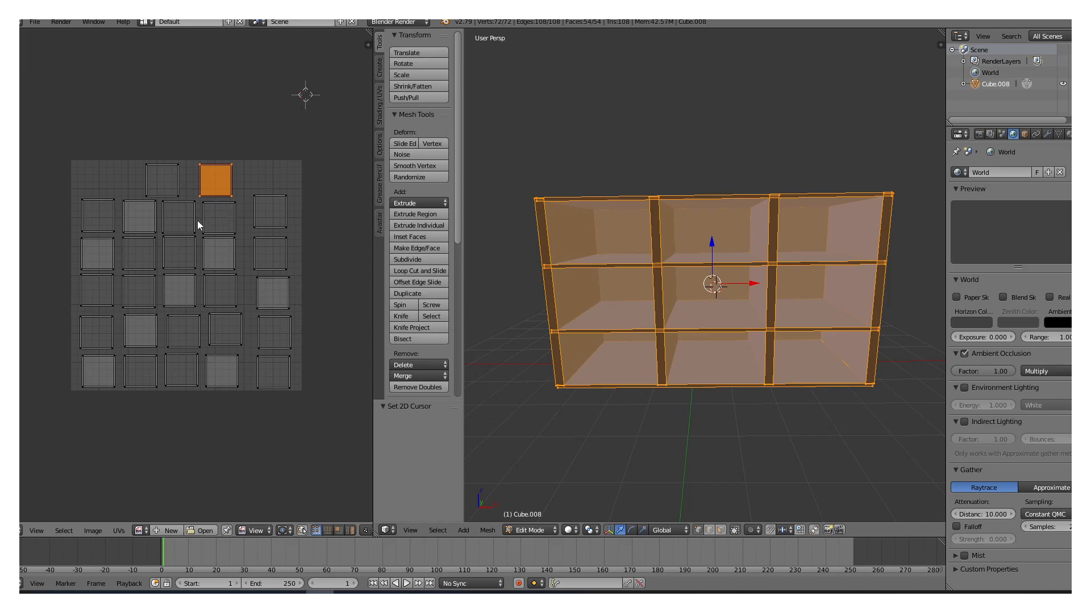
# - Select all UV islands and set the world's ambient occlusion blend mode to Multiply
pyautogui.press('a')
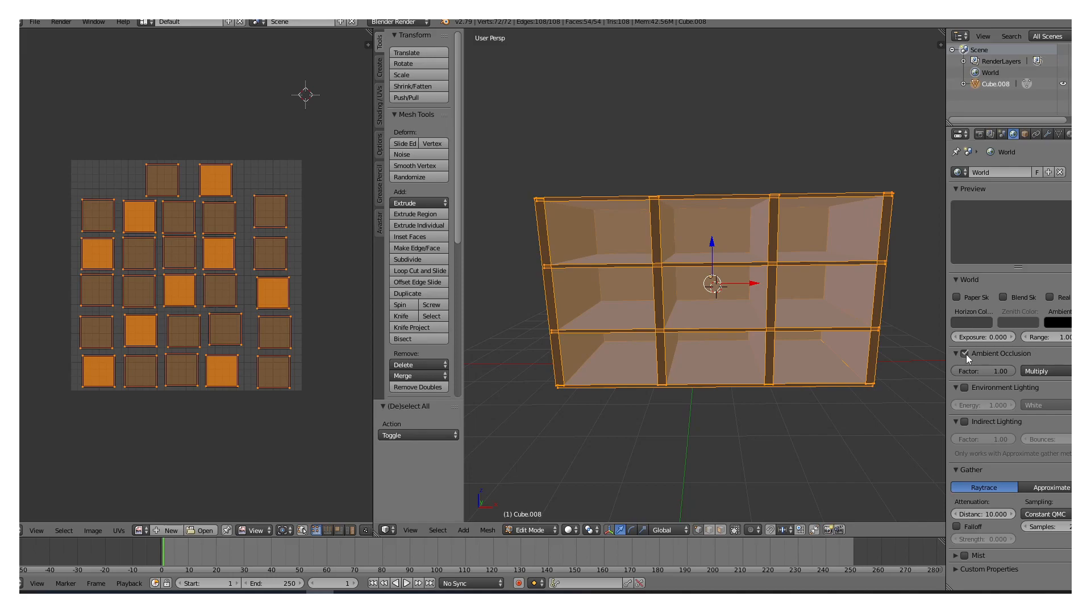
pyautogui.click(1043, 371)
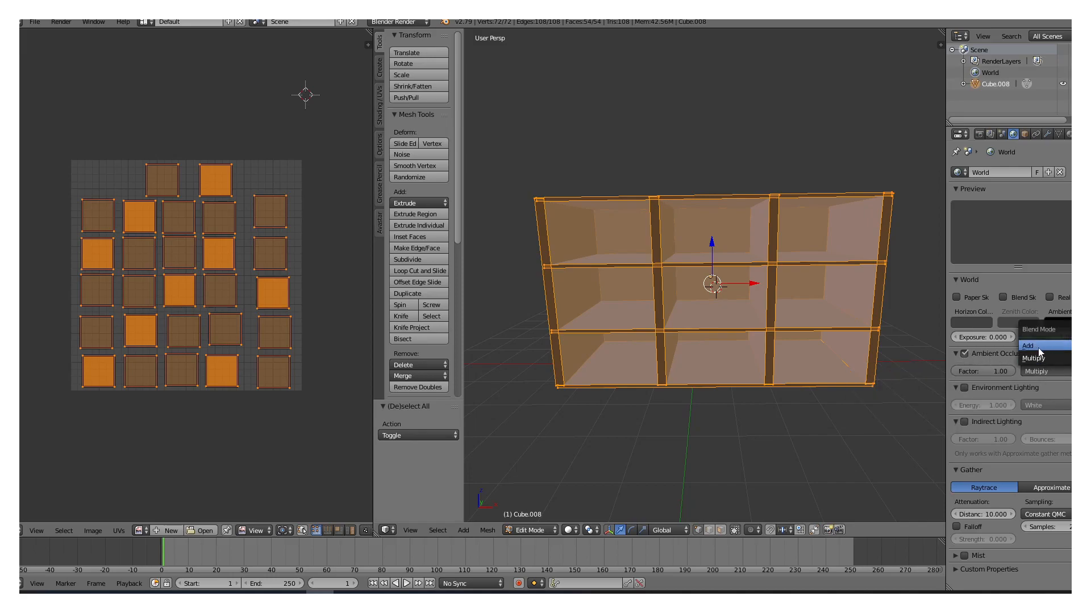
pyautogui.click(1037, 360)
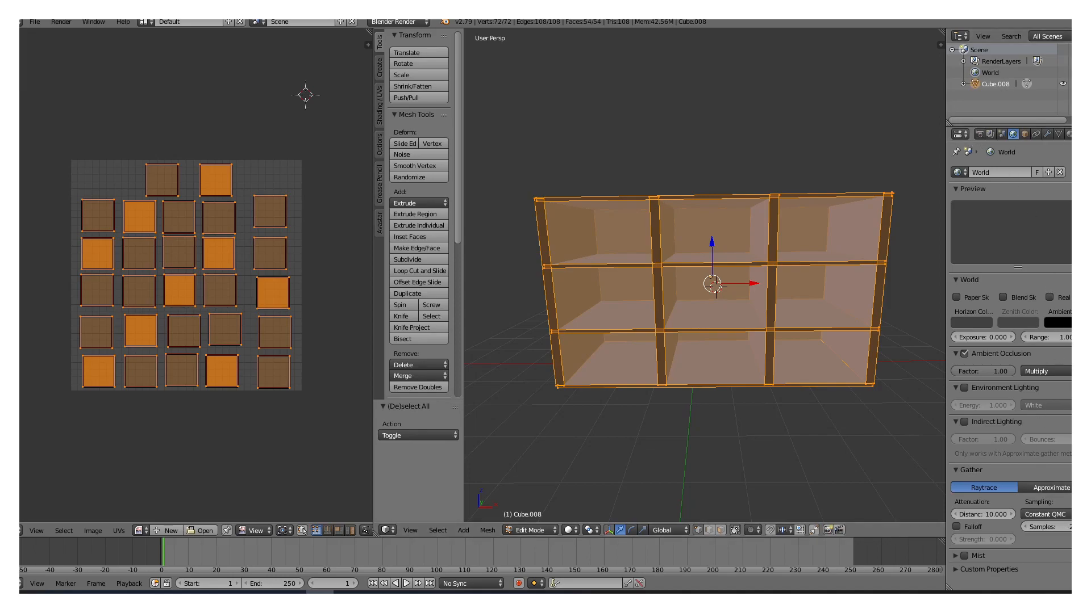
# - Set the render bake mode to Ambient Occlusion and try to bake the shelf
pyautogui.click(981, 134)
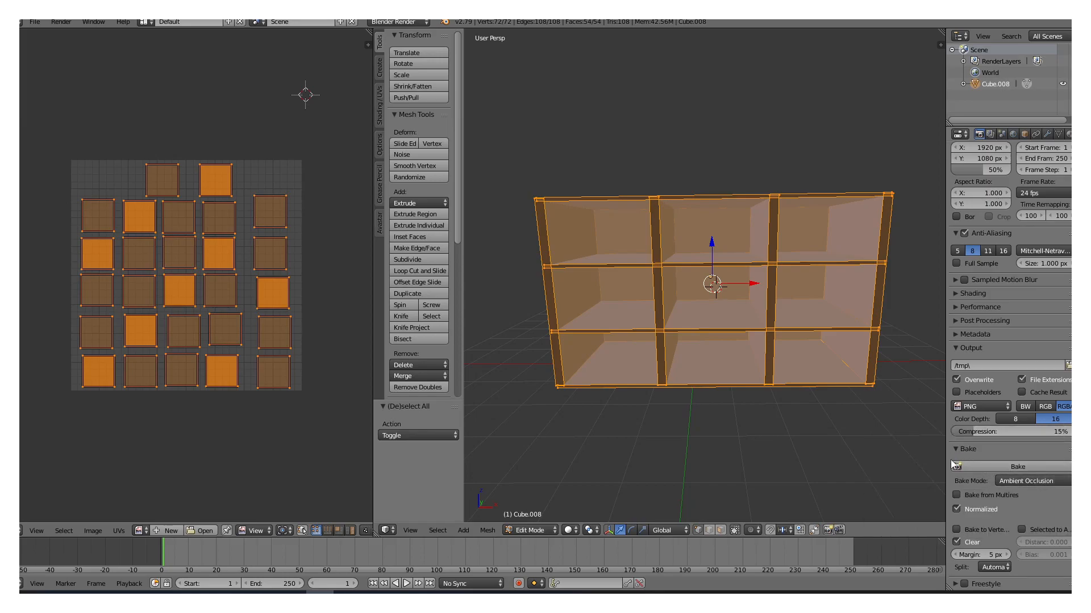
pyautogui.click(1041, 482)
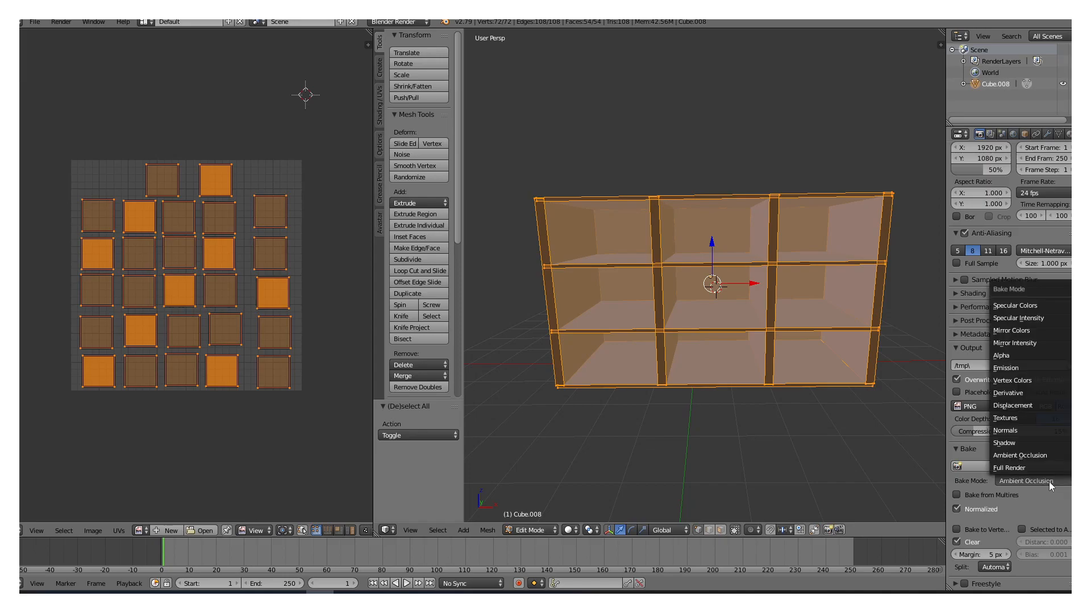
pyautogui.click(1017, 458)
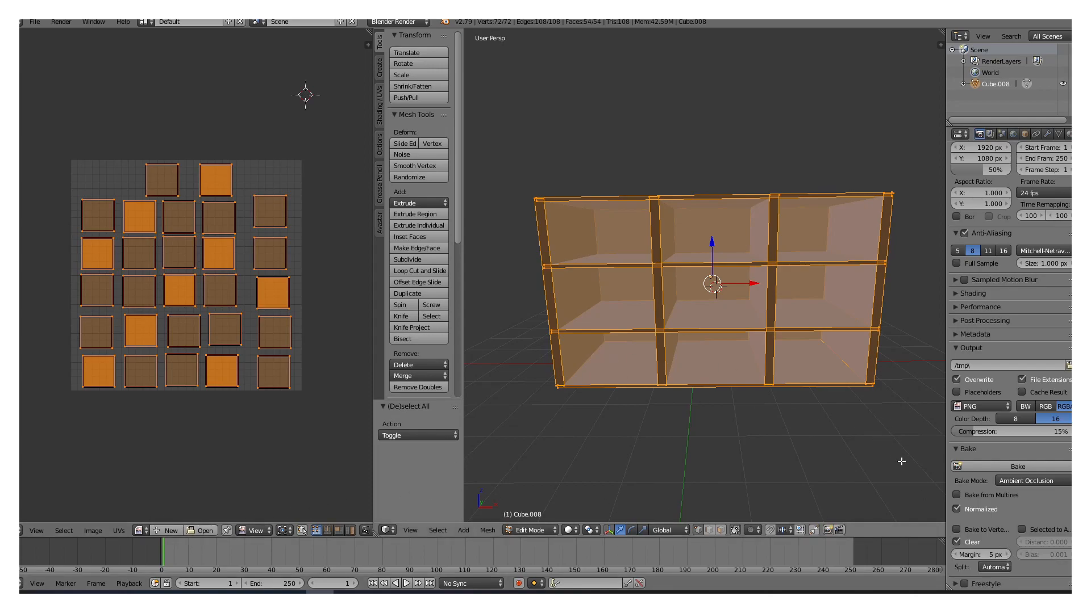
pyautogui.click(1003, 465)
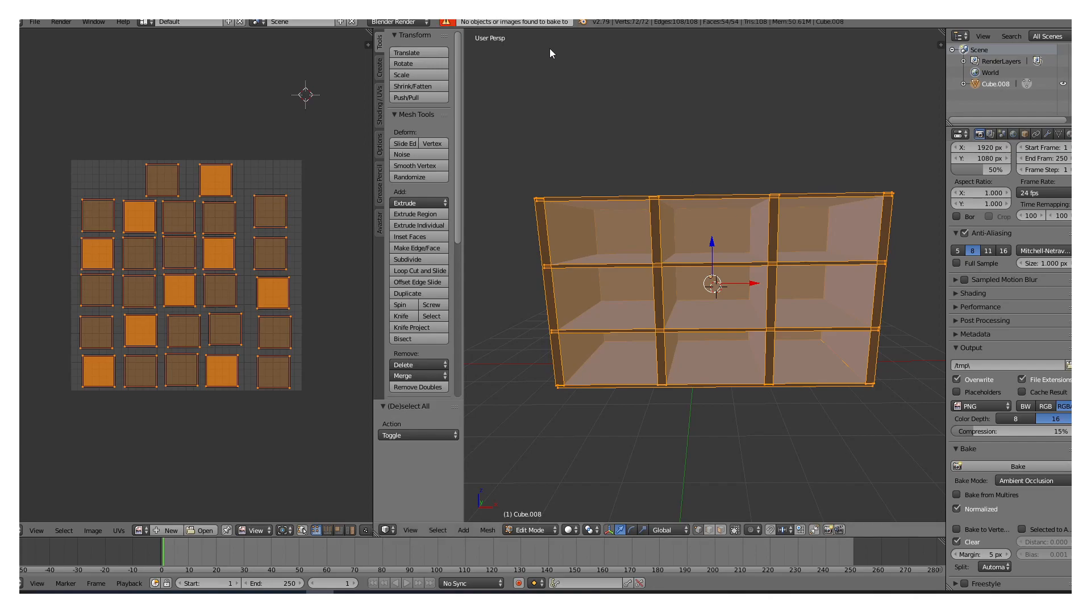
# - Create a blank 1024 x 1024 px image named CUBIC for the shelf's UV layout
pyautogui.click(172, 531)
pyautogui.click(200, 489)
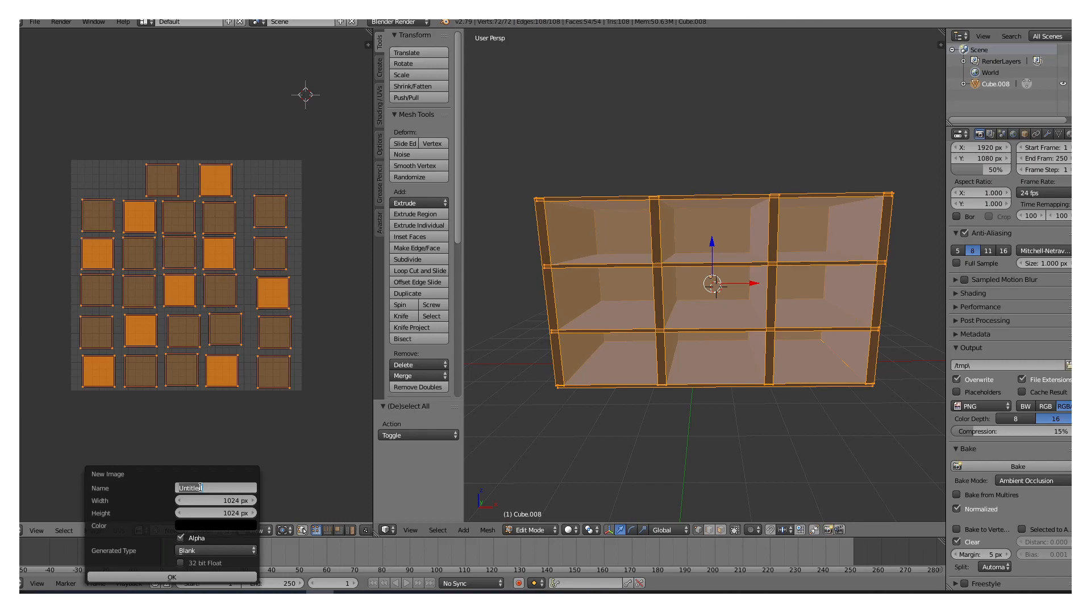
pyautogui.write('cuBIC')
pyautogui.click(171, 578)
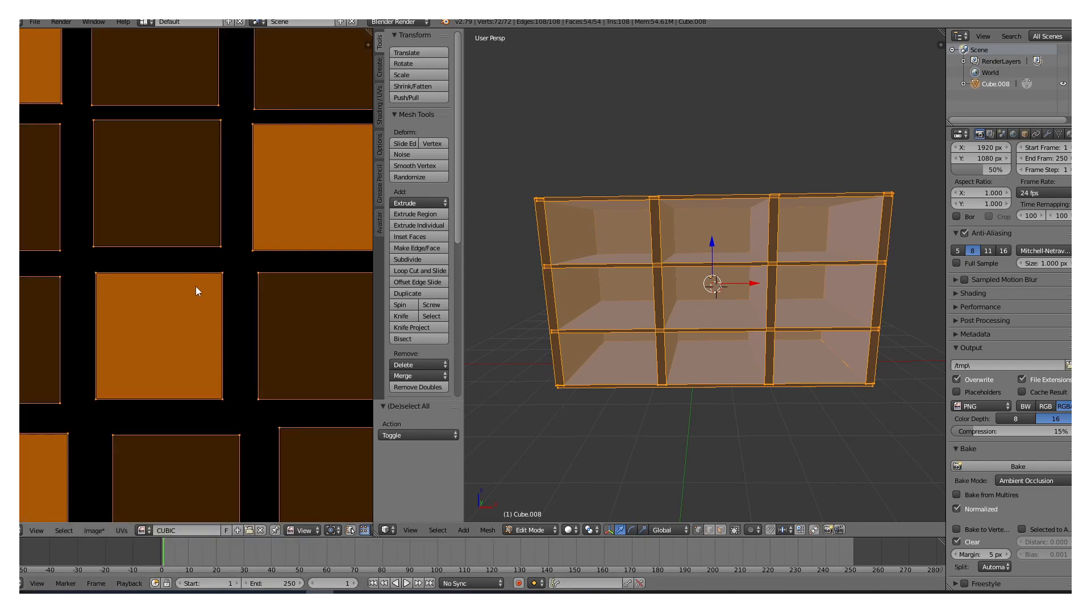
# - Reselect all UV islands and bake the shelf's ambient occlusion onto the CUBIC image
pyautogui.scroll(-5, 246, 292)
pyautogui.scroll(-2, 246, 294)
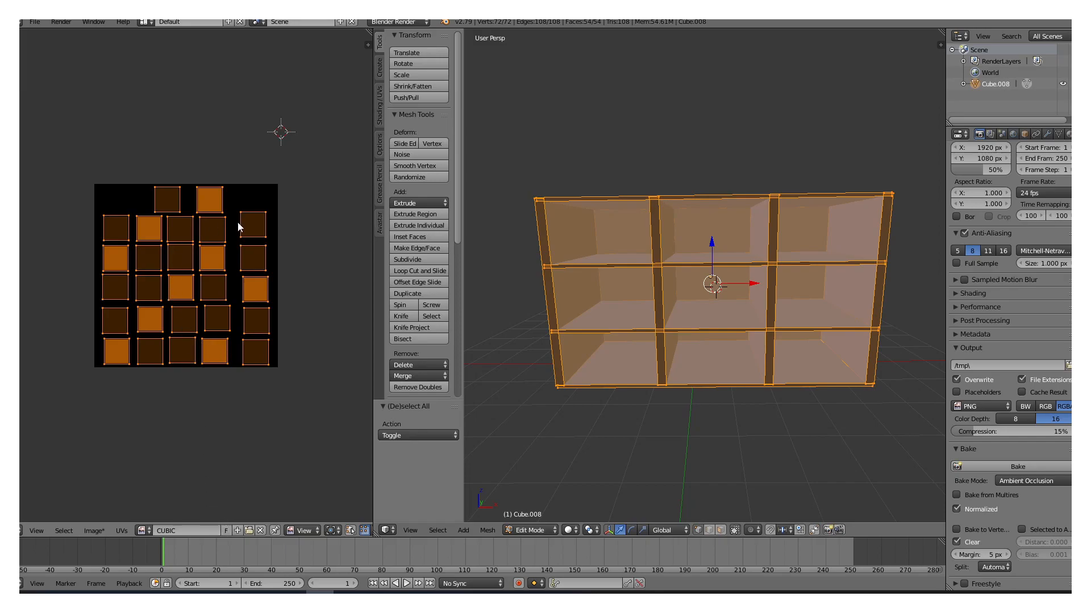
pyautogui.press('a')
pyautogui.press('a')
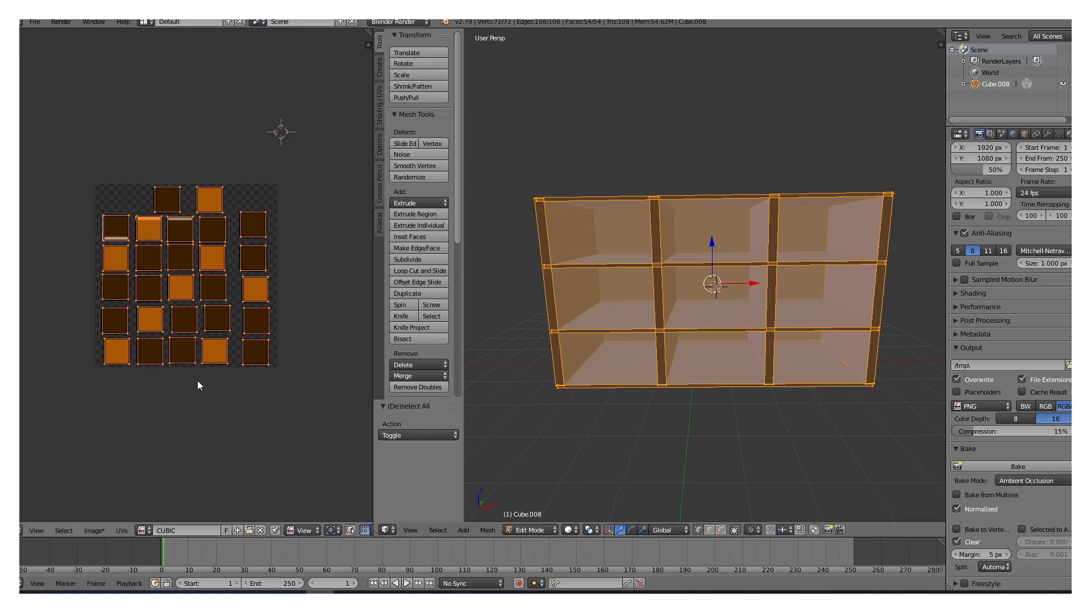
pyautogui.click(121, 530)
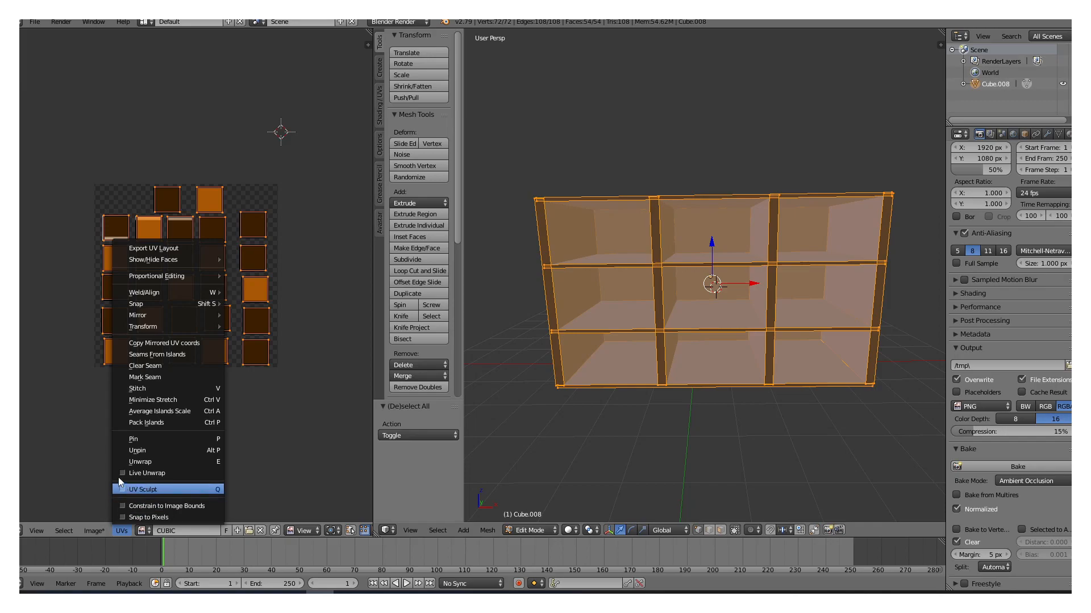
pyautogui.click(134, 245)
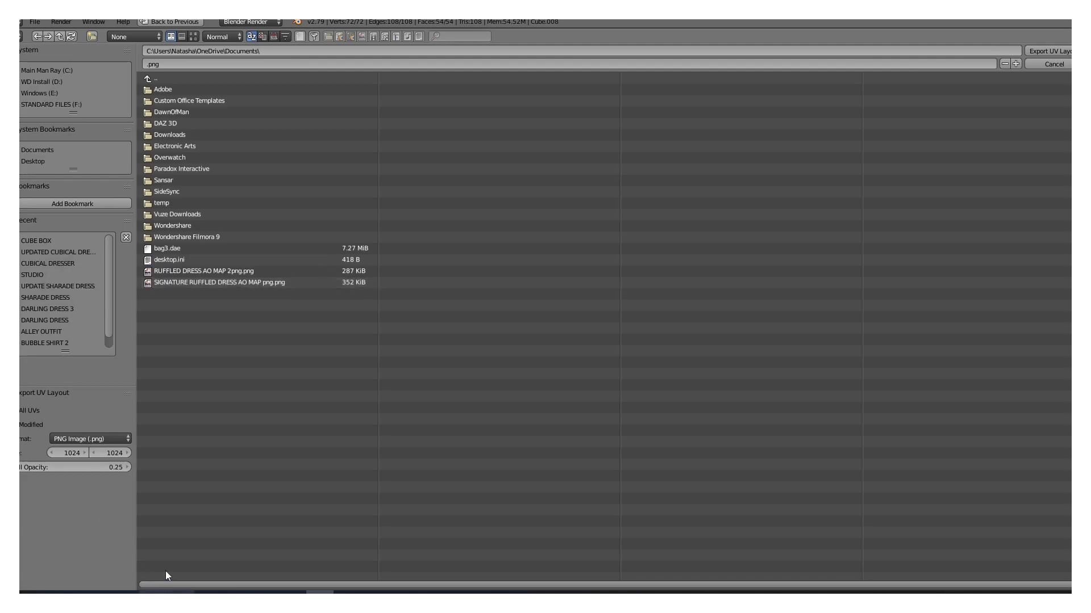
pyautogui.click(1065, 65)
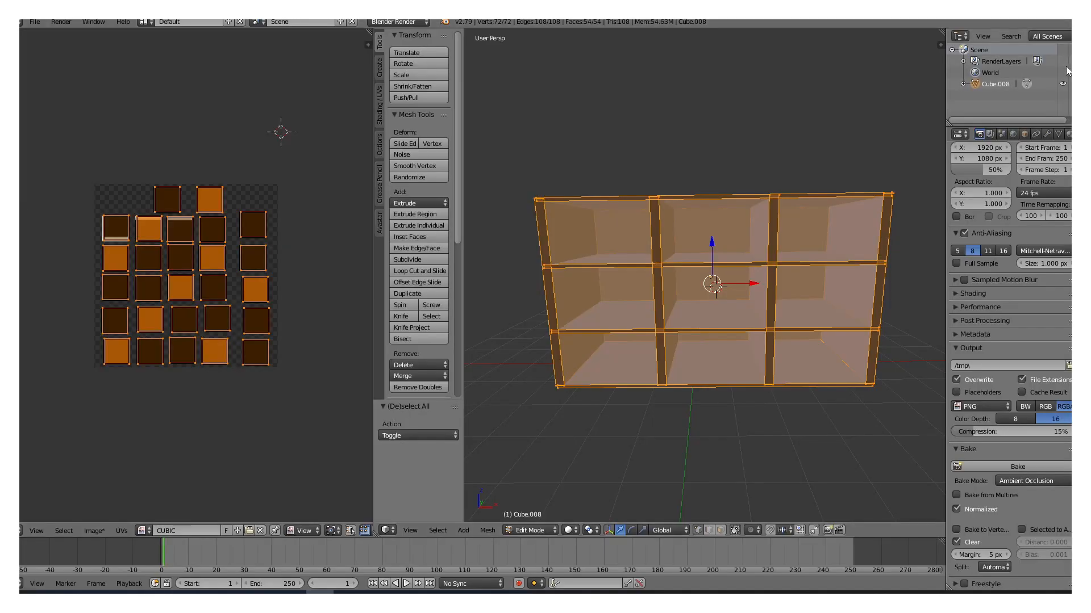
pyautogui.click(94, 530)
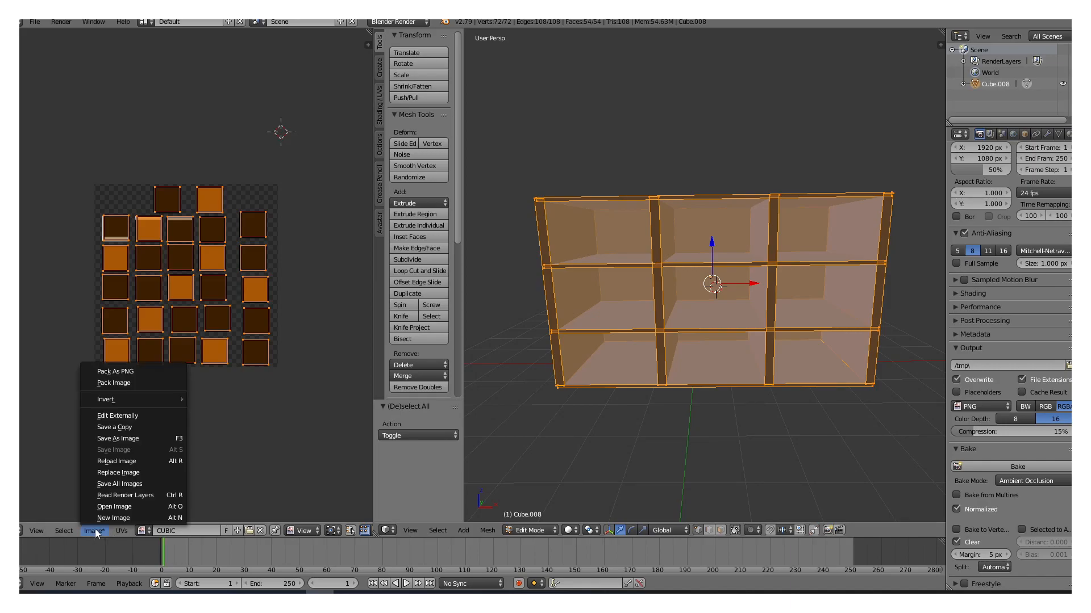
pyautogui.click(114, 438)
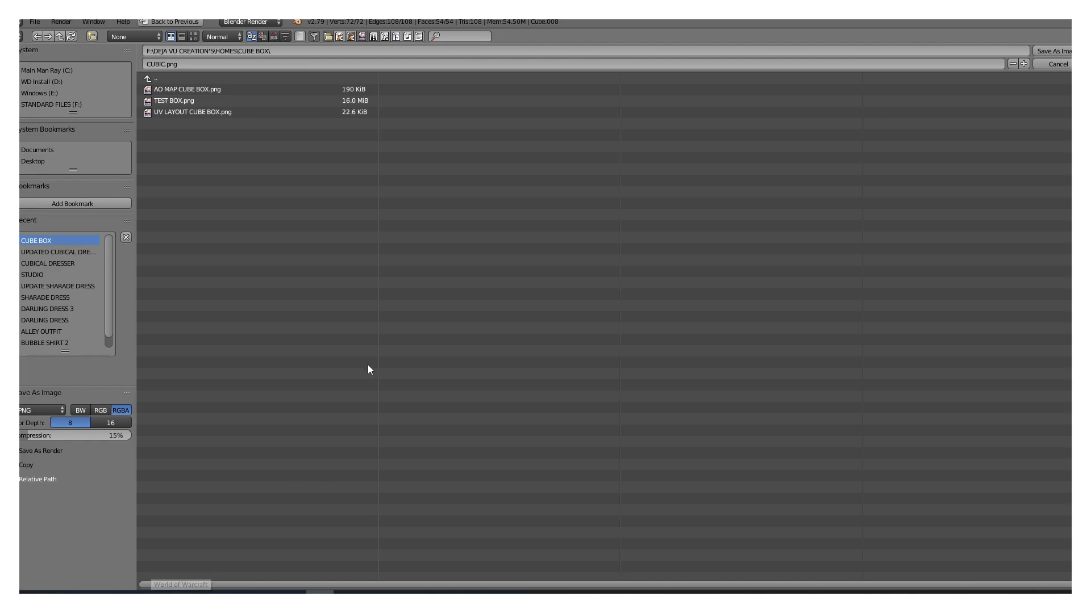
pyautogui.click(162, 63)
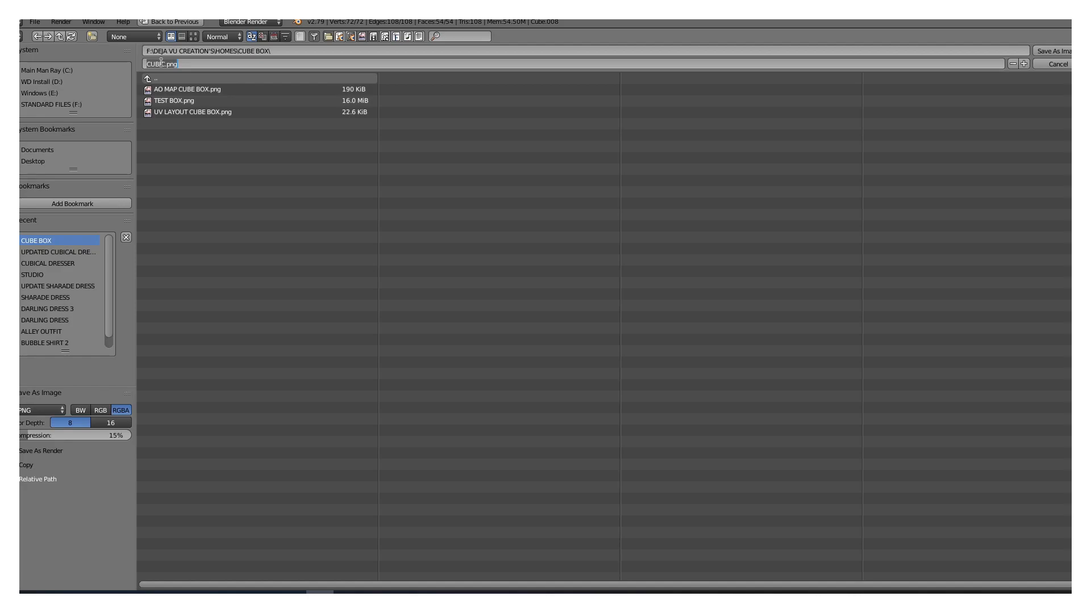
pyautogui.write('AO MAP')
pyautogui.click(1052, 63)
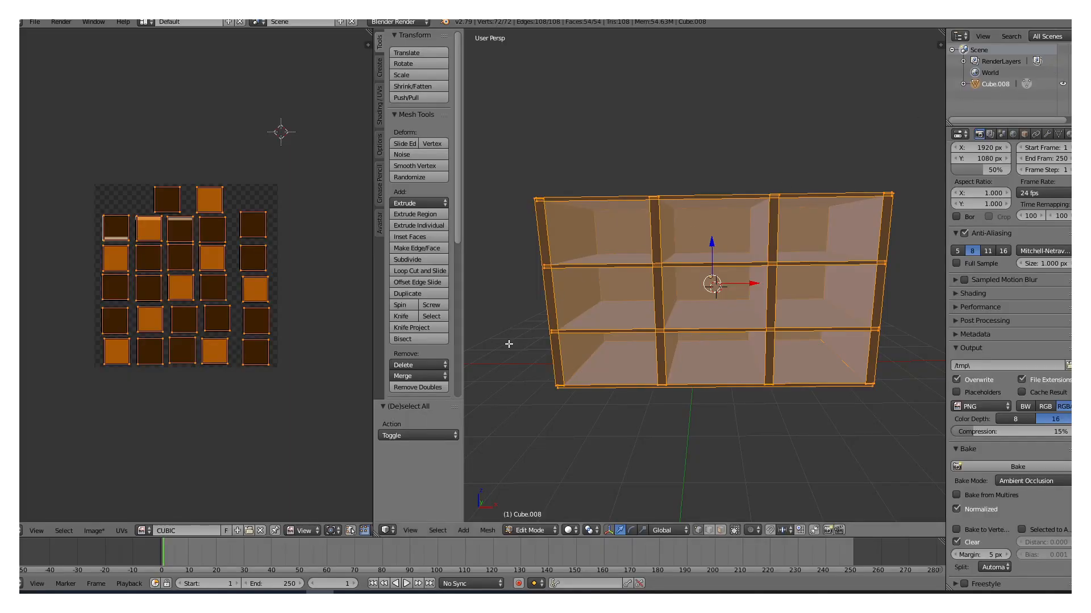
# - Switch the shelf from Edit Mode to Object Mode
pyautogui.scroll(4, 503, 403)
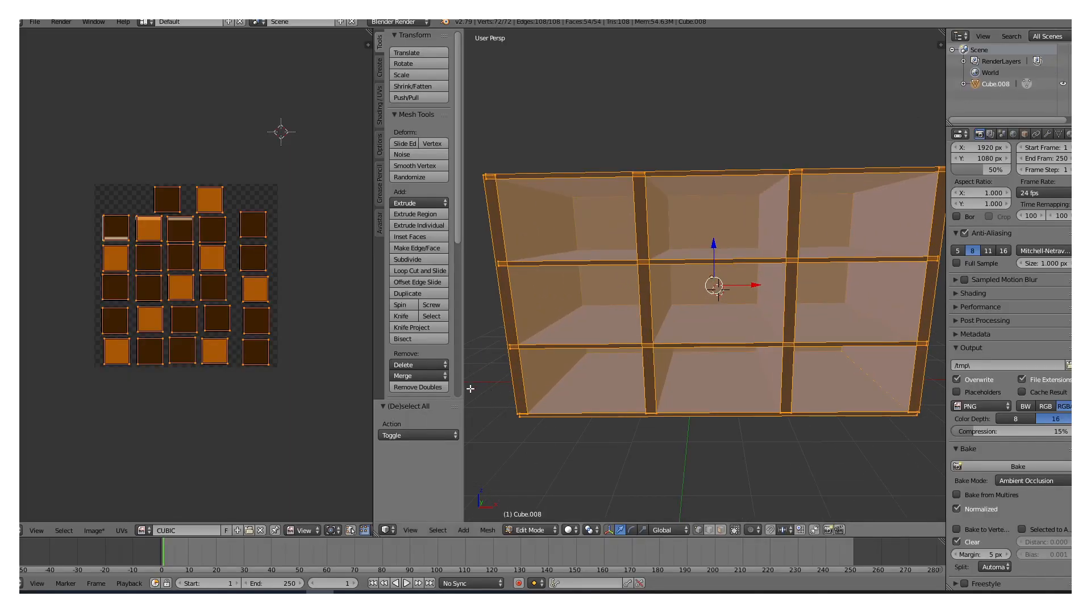
pyautogui.moveTo(678, 407); pyautogui.dragTo(682, 406, button='middle')
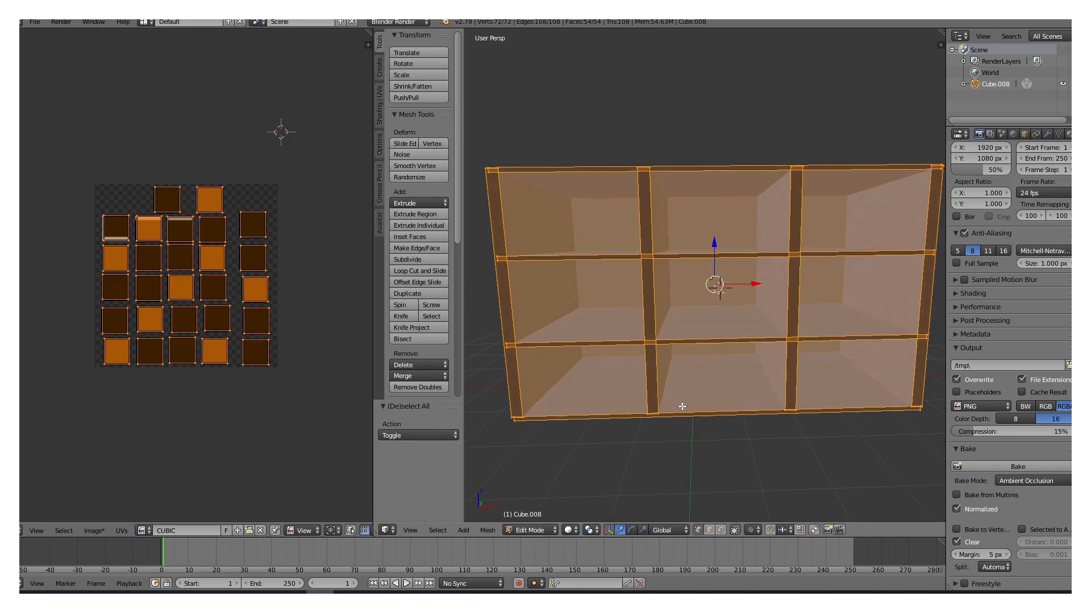
pyautogui.click(530, 530)
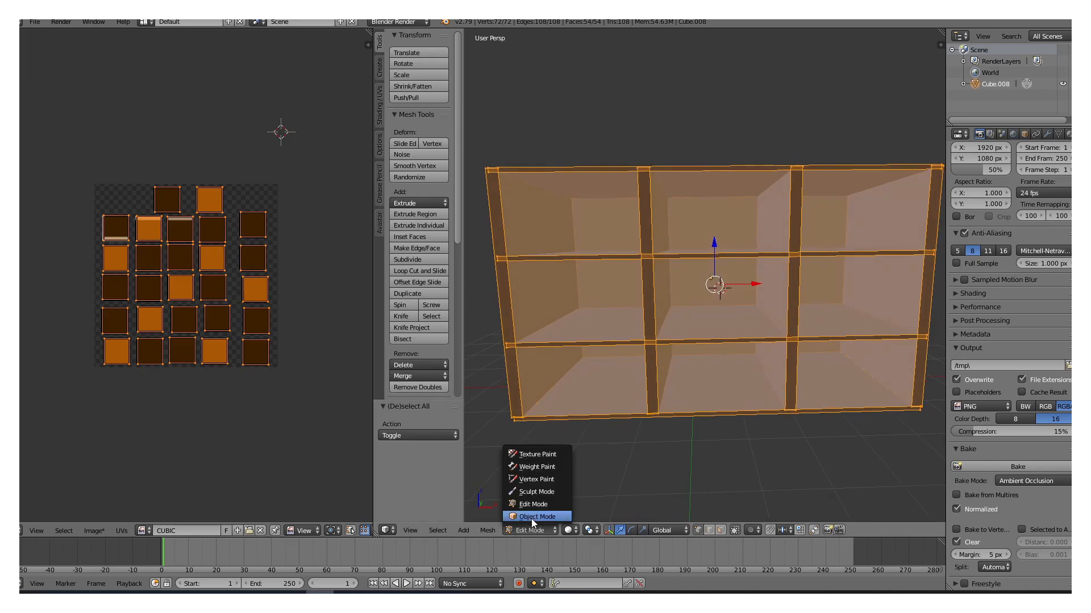
pyautogui.click(530, 517)
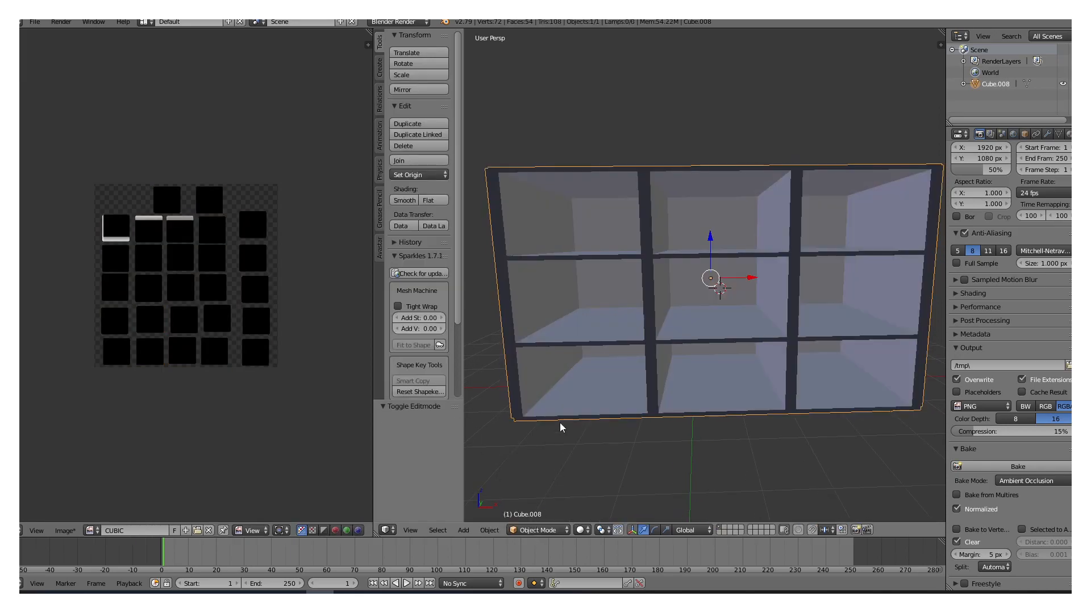
# - Join the UV editor area with the 3D view so that the 3D view fills both
pyautogui.rightClick(374, 362)
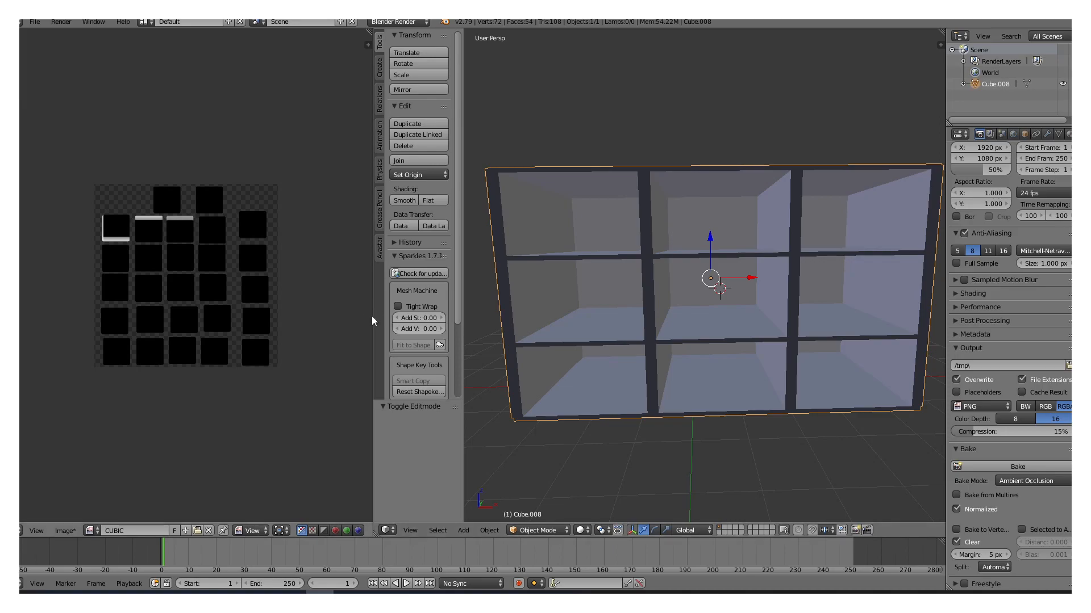
pyautogui.rightClick(372, 316)
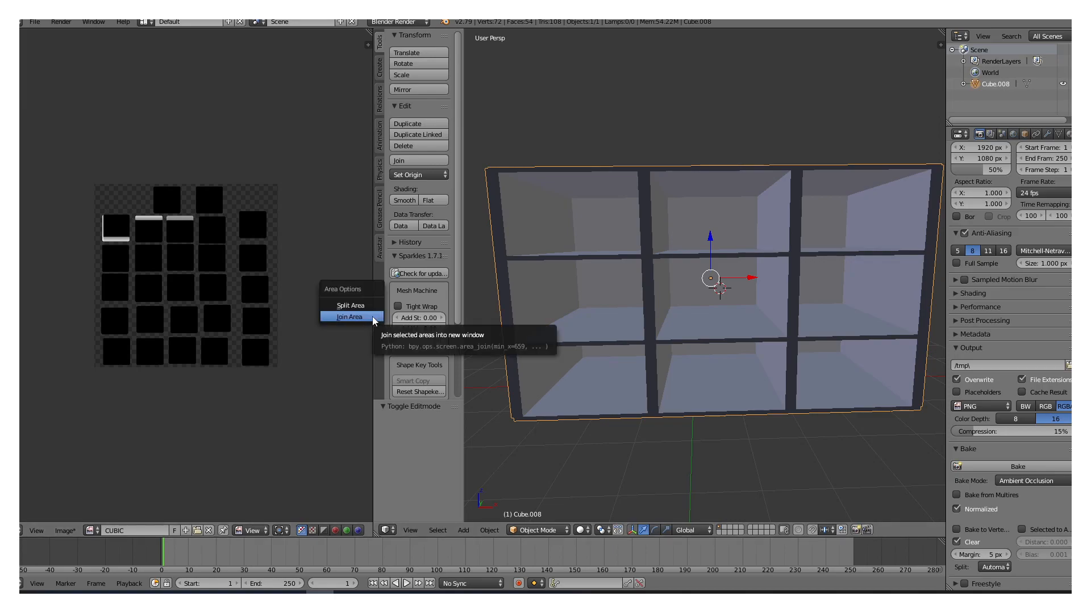
pyautogui.click(373, 319)
pyautogui.click(355, 324)
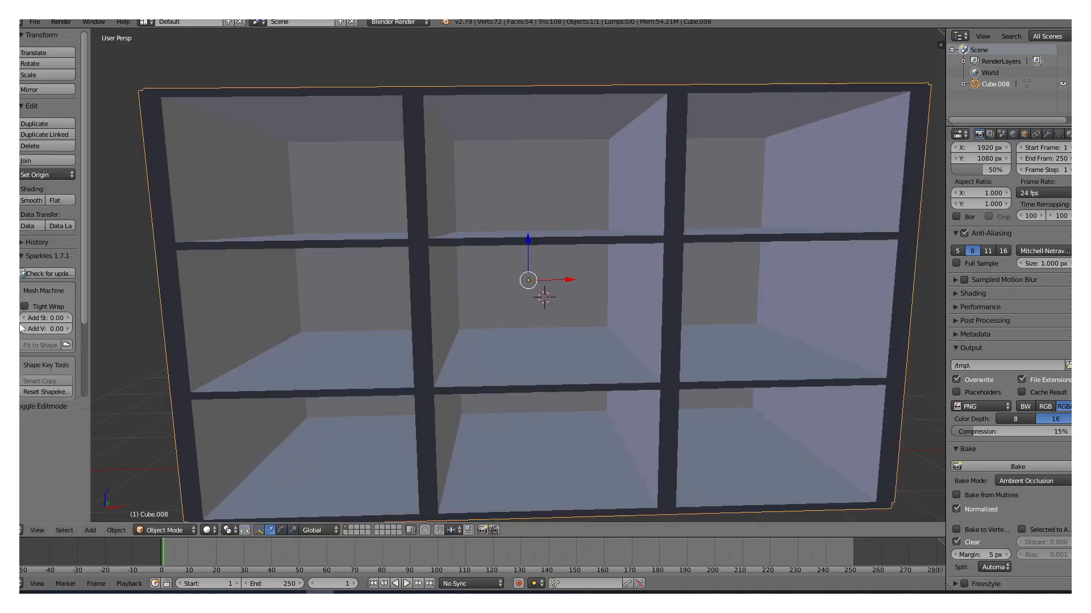
# - Add a Solidify modifier to the selected cube shelf
pyautogui.scroll(-3, 374, 306)
pyautogui.moveTo(544, 370); pyautogui.dragTo(538, 370, button='middle')
pyautogui.moveTo(627, 369)
pyautogui.mouseDown(button='middle')
pyautogui.moveTo(639, 346)
pyautogui.moveTo(670, 389)
pyautogui.moveTo(570, 305)
pyautogui.moveTo(624, 394)
pyautogui.moveTo(632, 366)
pyautogui.mouseUp(button='middle')
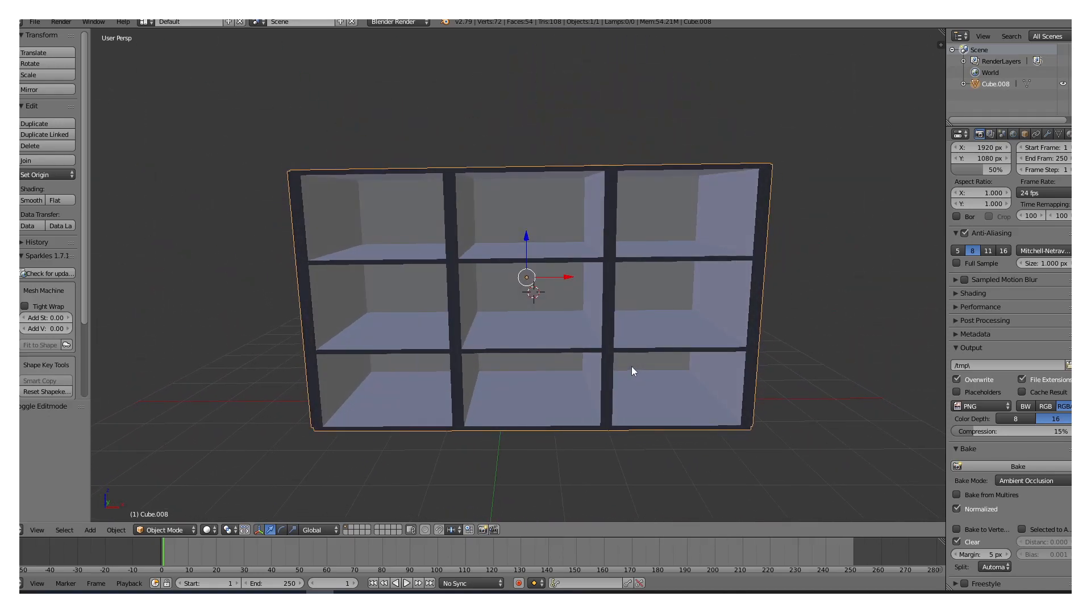
pyautogui.scroll(-2, 633, 365)
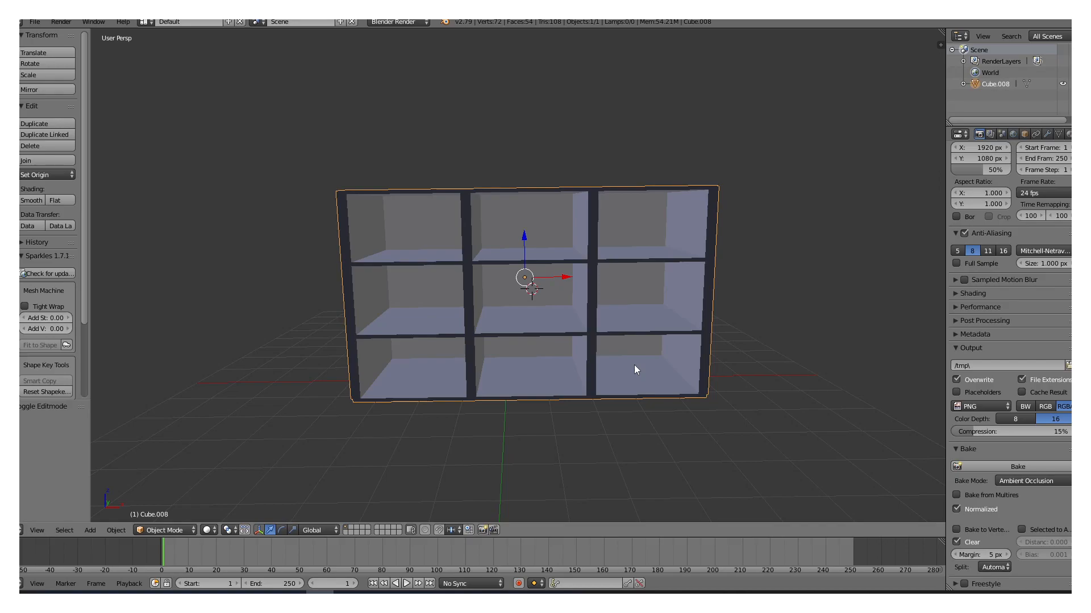
pyautogui.press('a')
pyautogui.press('a')
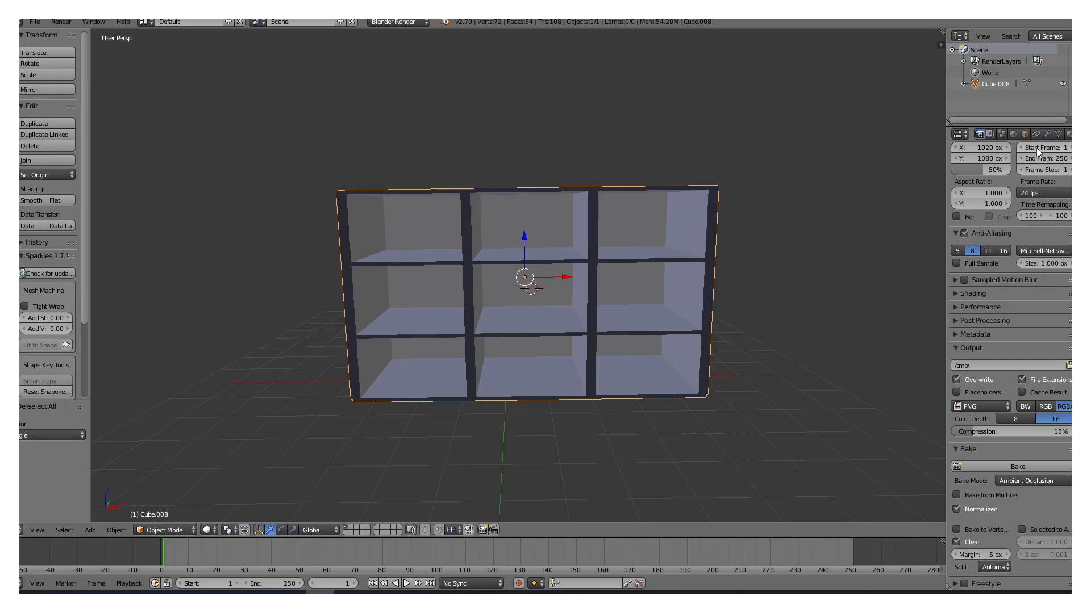
pyautogui.click(1045, 133)
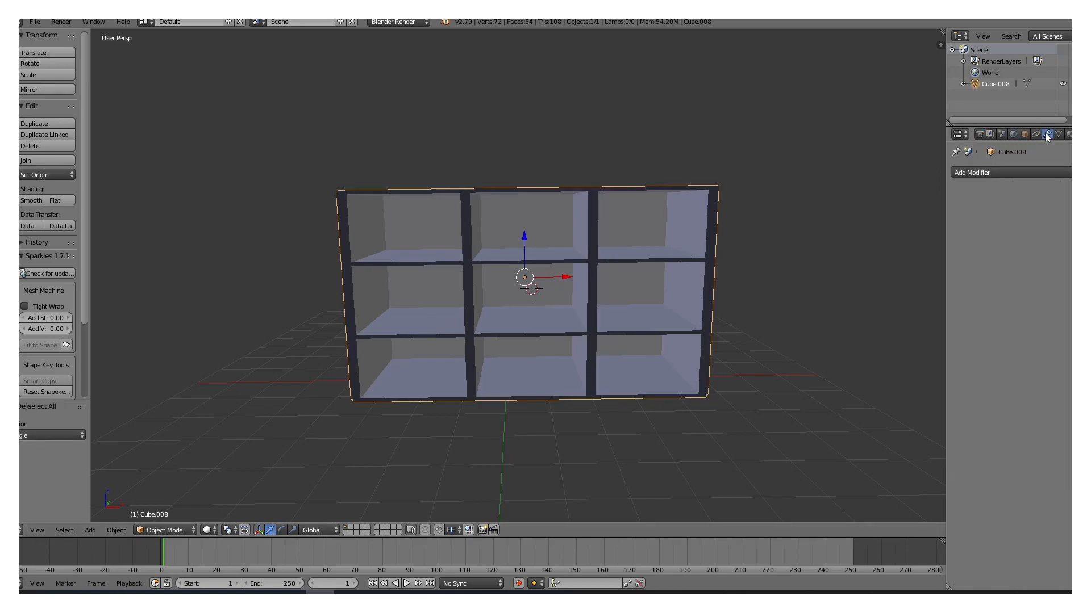
pyautogui.click(987, 172)
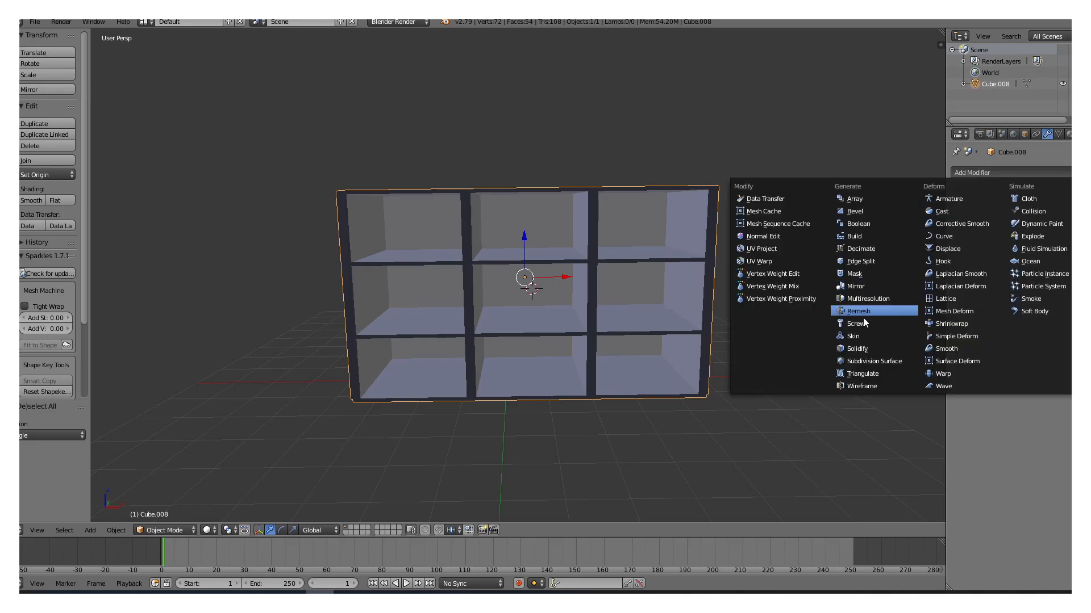
pyautogui.click(856, 349)
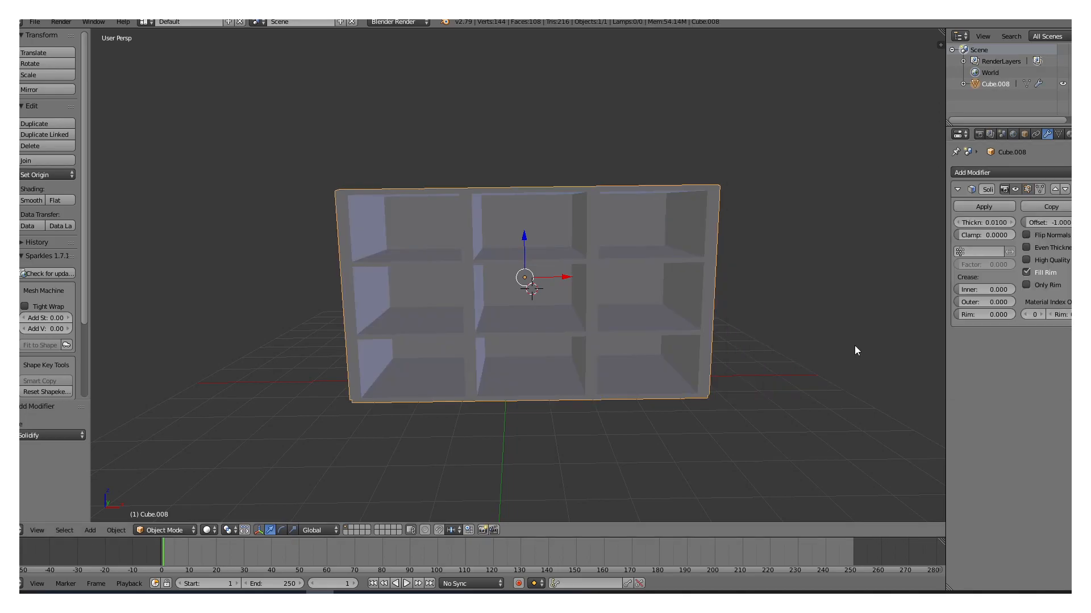
# - Set the Solidify thickness to -0.0010 and apply the modifier to the shelf
pyautogui.click(956, 222)
pyautogui.click(956, 222)
pyautogui.click(956, 223)
pyautogui.click(957, 222)
pyautogui.click(957, 223)
pyautogui.click(957, 222)
pyautogui.click(956, 223)
pyautogui.click(957, 223)
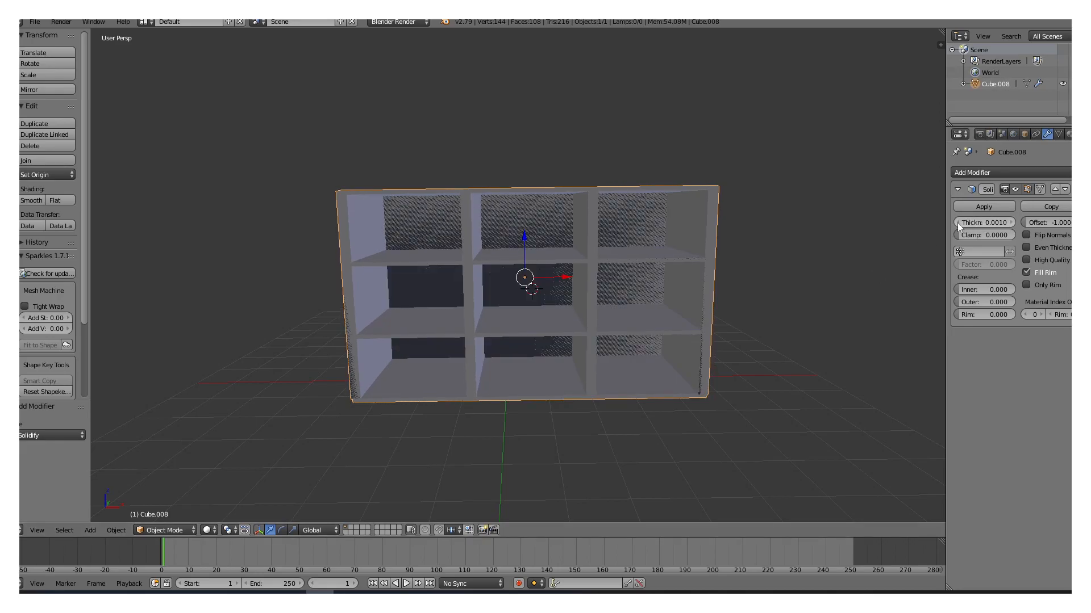
pyautogui.click(957, 223)
pyautogui.click(956, 223)
pyautogui.click(957, 222)
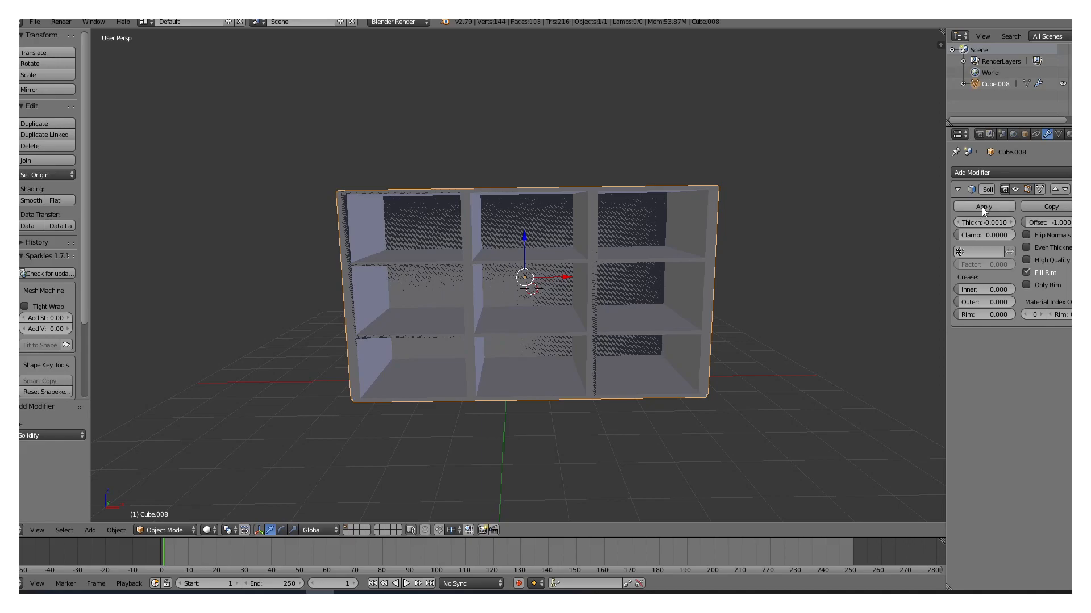
pyautogui.click(981, 207)
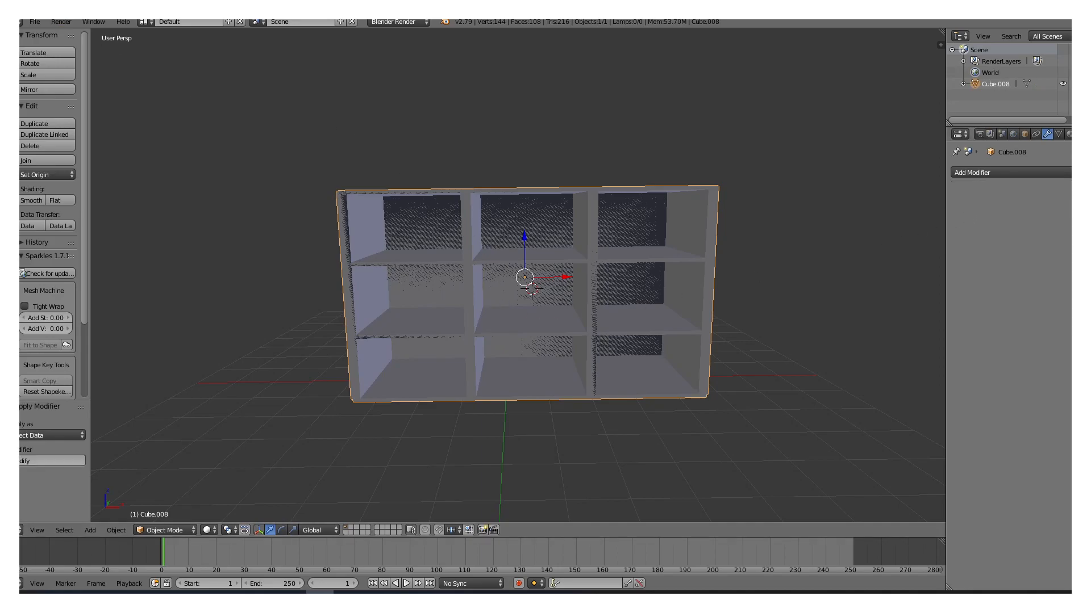
pyautogui.click(35, 21)
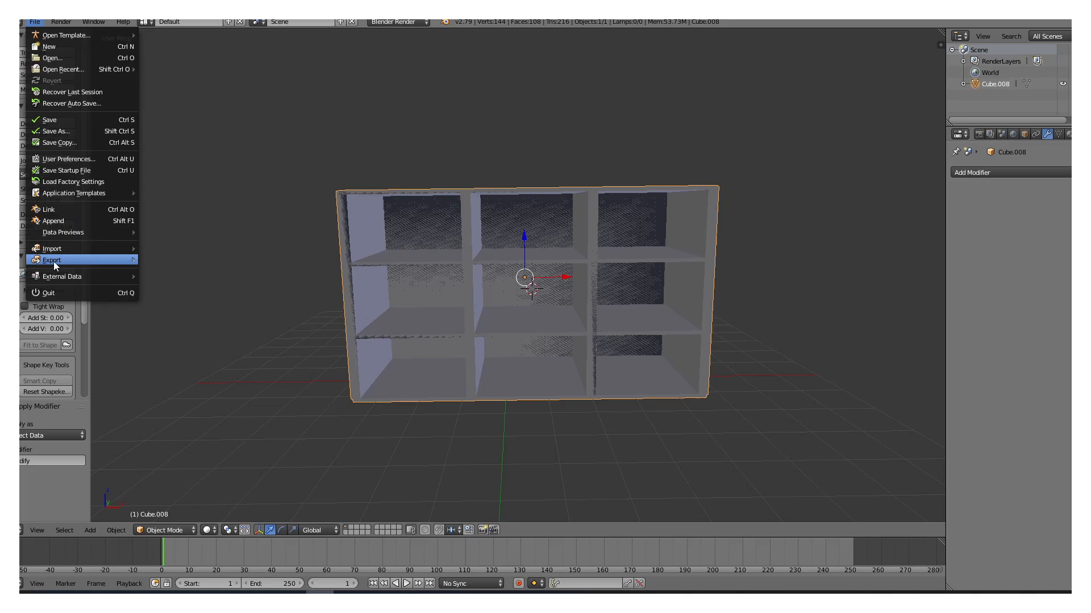
pyautogui.moveTo(53, 260)
pyautogui.click(182, 261)
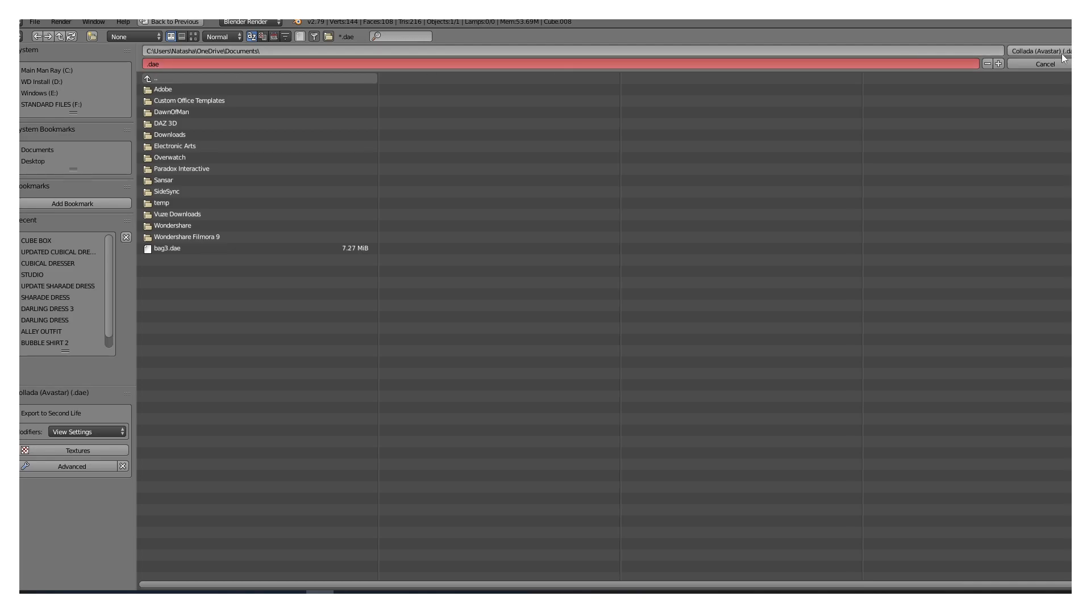
pyautogui.click(1034, 64)
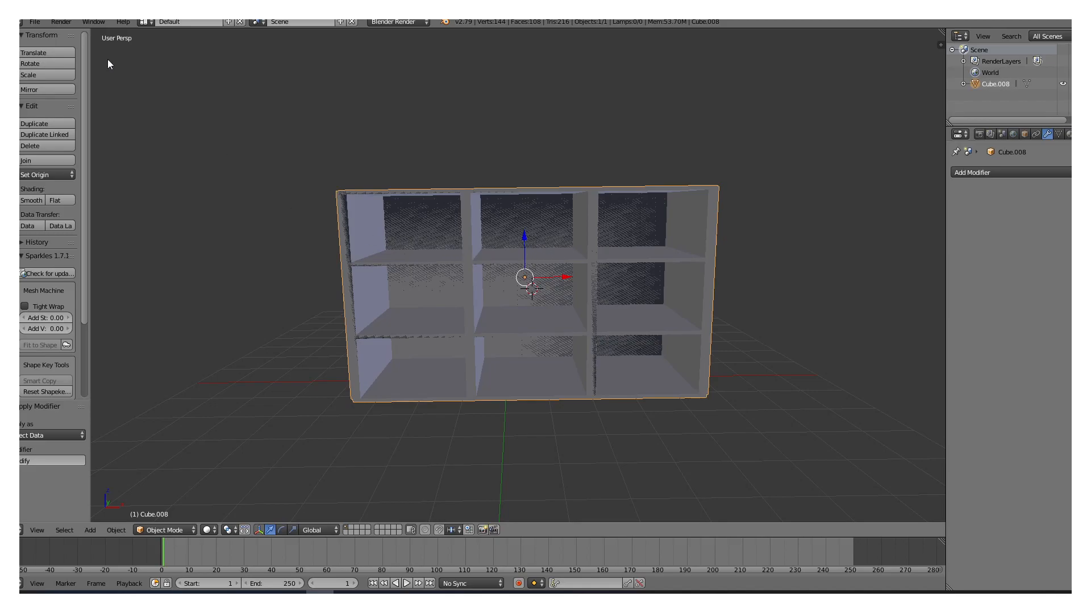
# - Export the shelf as a Collada (Avastar) file named CUBICAL 3 into a new CUBICAL 3 folder inside UPDATED CUBICAL DREESSER 2
pyautogui.click(35, 22)
pyautogui.moveTo(54, 260)
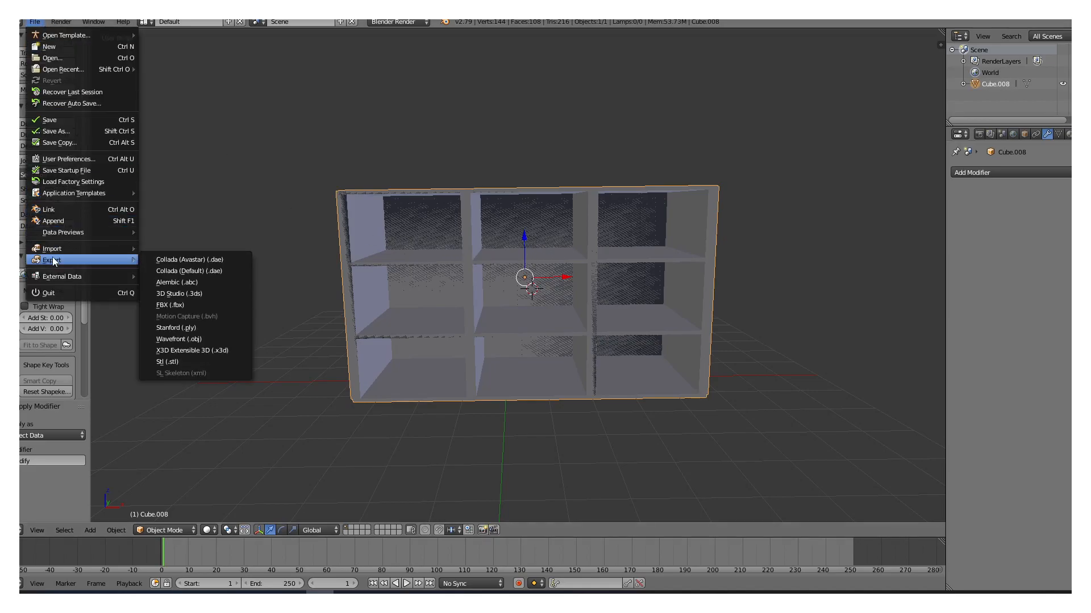
pyautogui.click(194, 263)
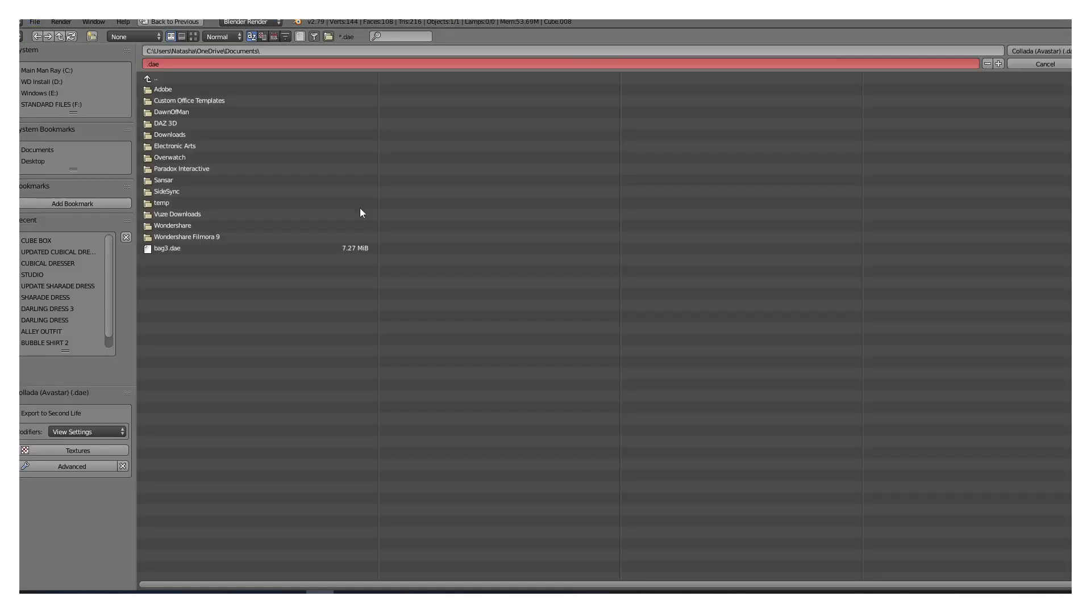
pyautogui.click(59, 252)
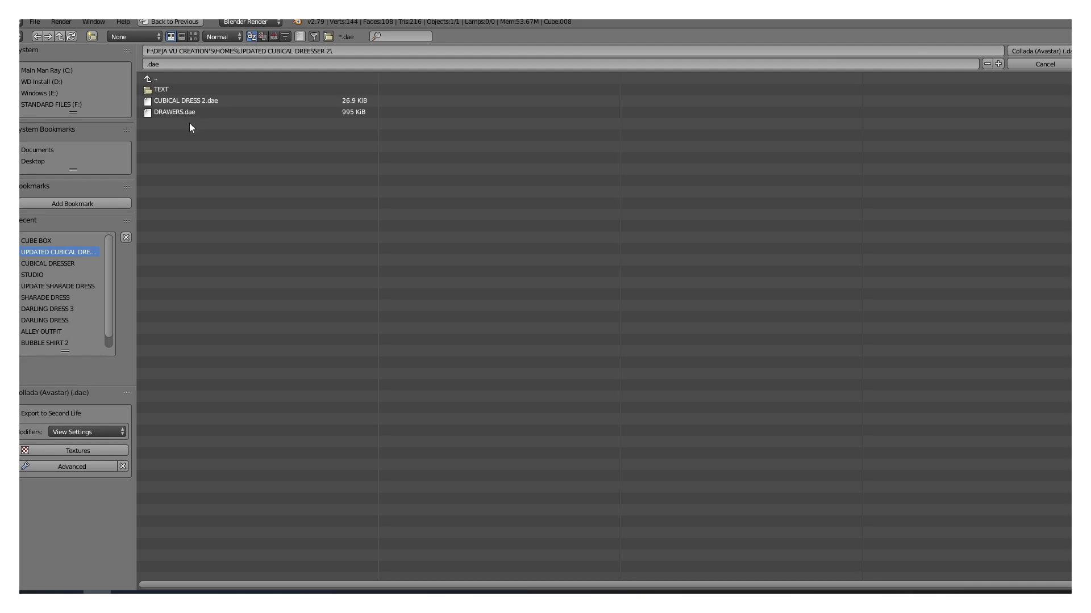
pyautogui.click(148, 80)
pyautogui.click(199, 123)
pyautogui.click(174, 89)
pyautogui.click(148, 64)
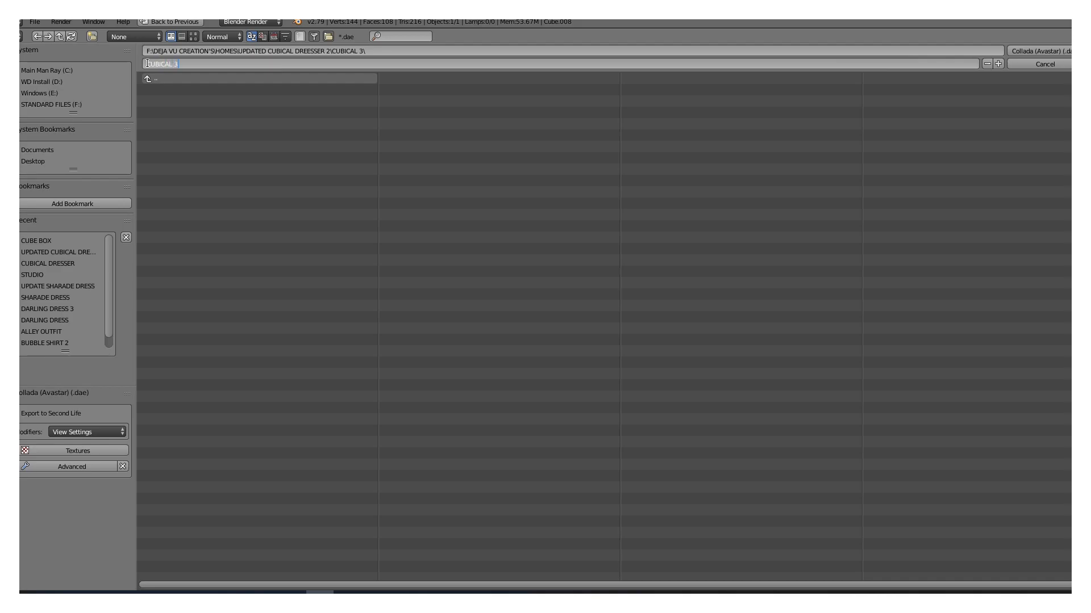
pyautogui.click(1044, 51)
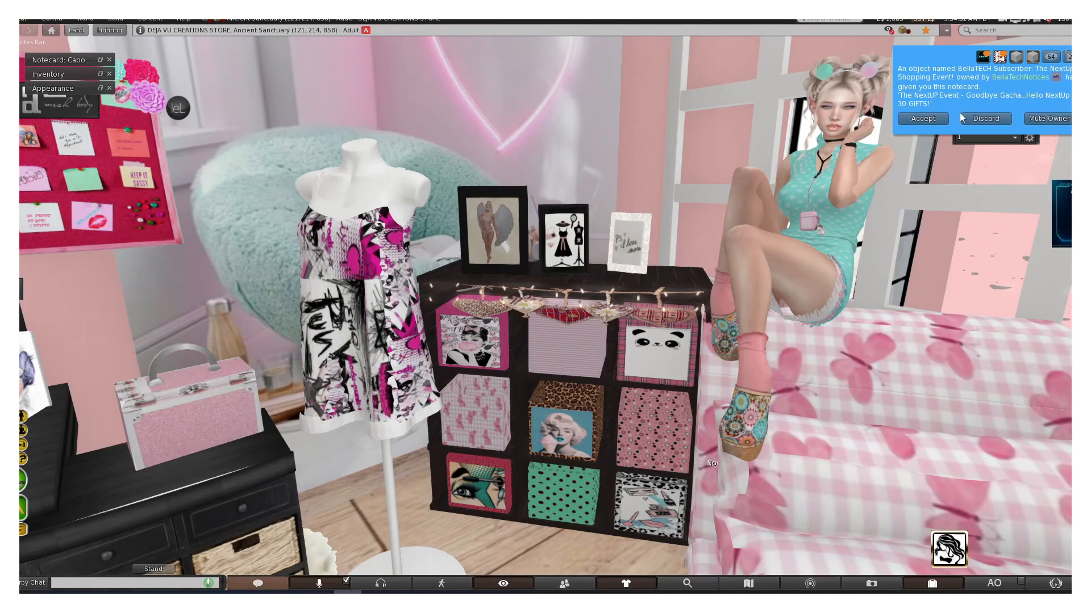
# - Switch to the Second Life viewer and discard the two pending notecard offers
pyautogui.click(946, 110)
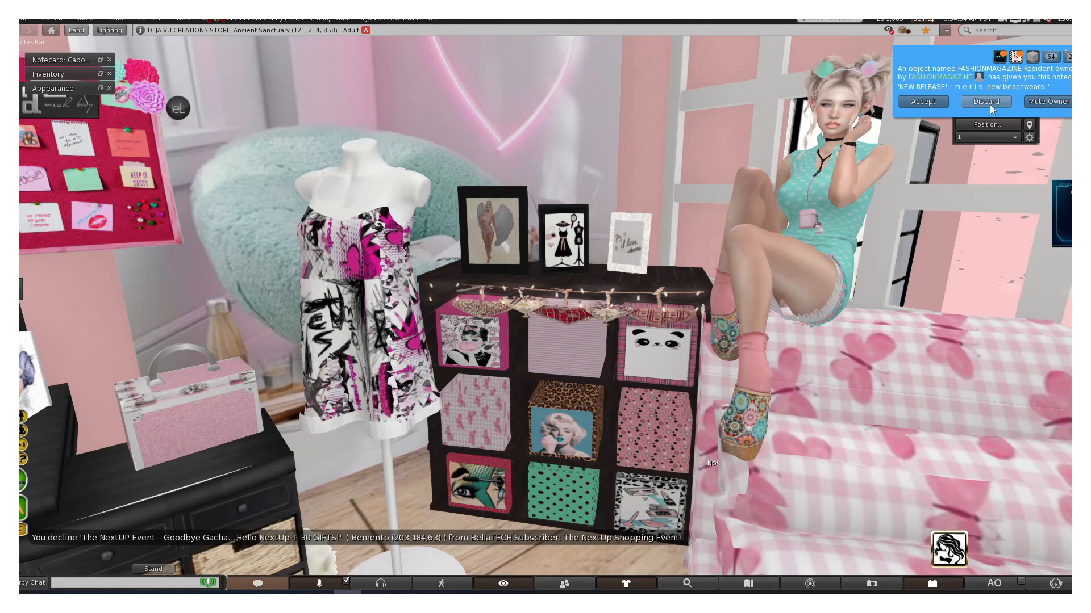
pyautogui.click(989, 104)
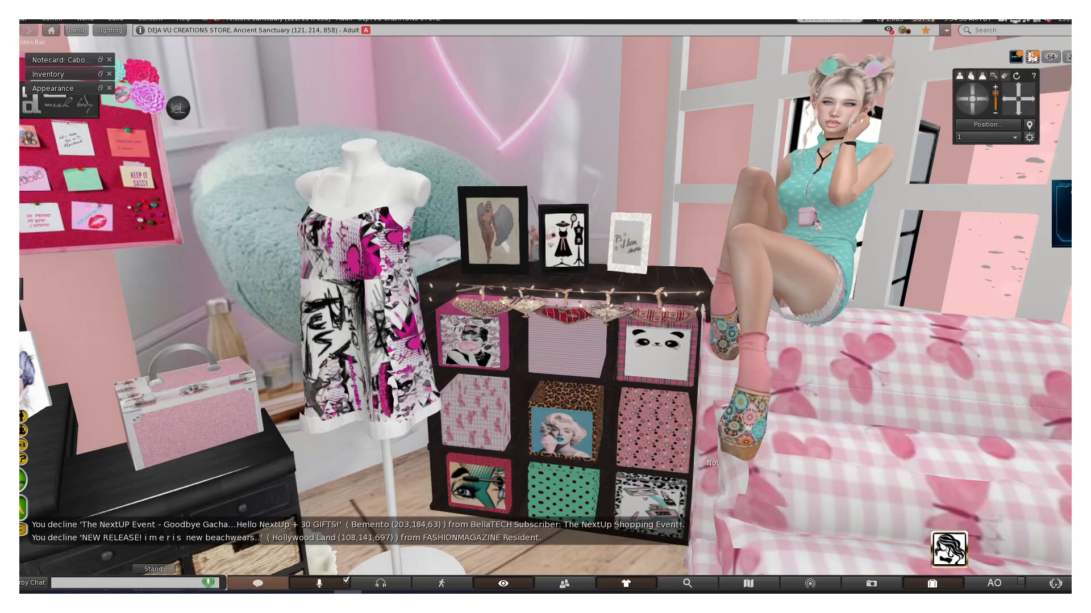
# - Start a mesh model upload and load the shelf's .dae file from the CUBICAL 3 folder inside UPDATED CUBICAL DREESSER 2
pyautogui.click(116, 20)
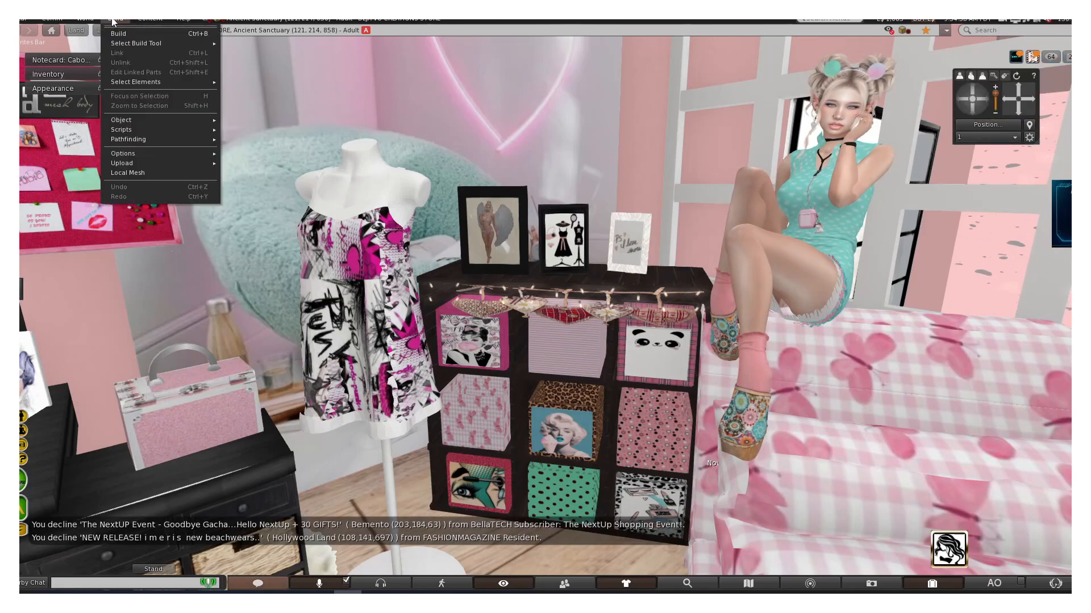
pyautogui.moveTo(193, 163)
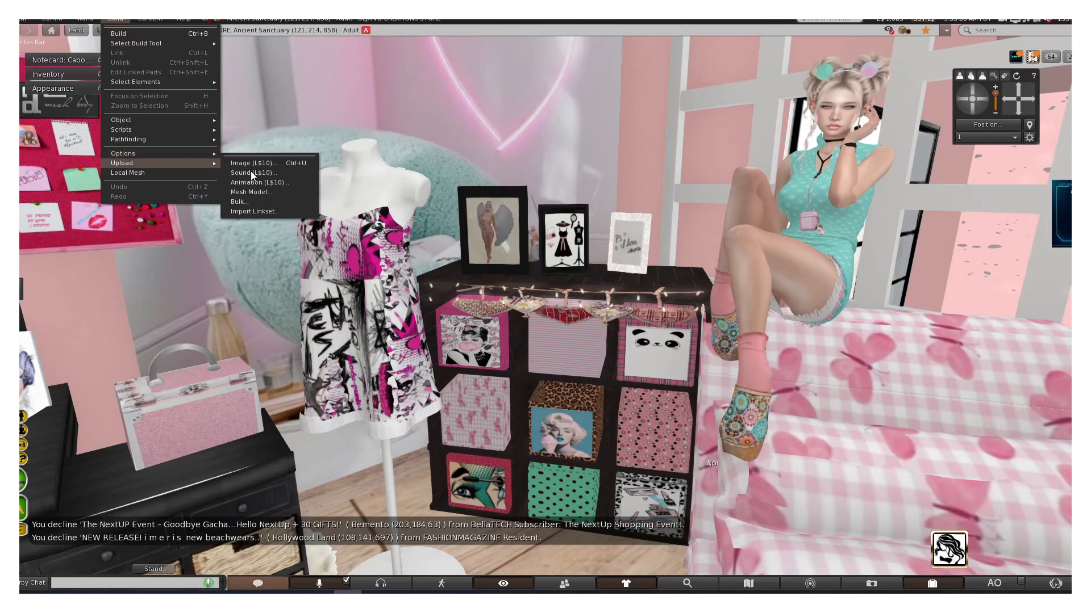
pyautogui.click(244, 193)
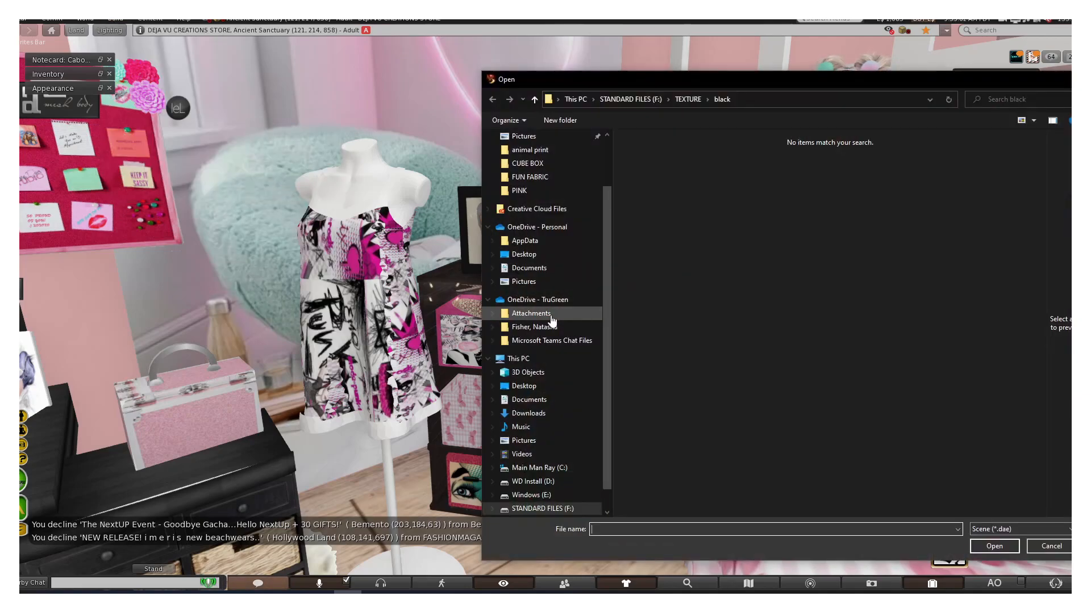
pyautogui.click(527, 163)
pyautogui.click(535, 99)
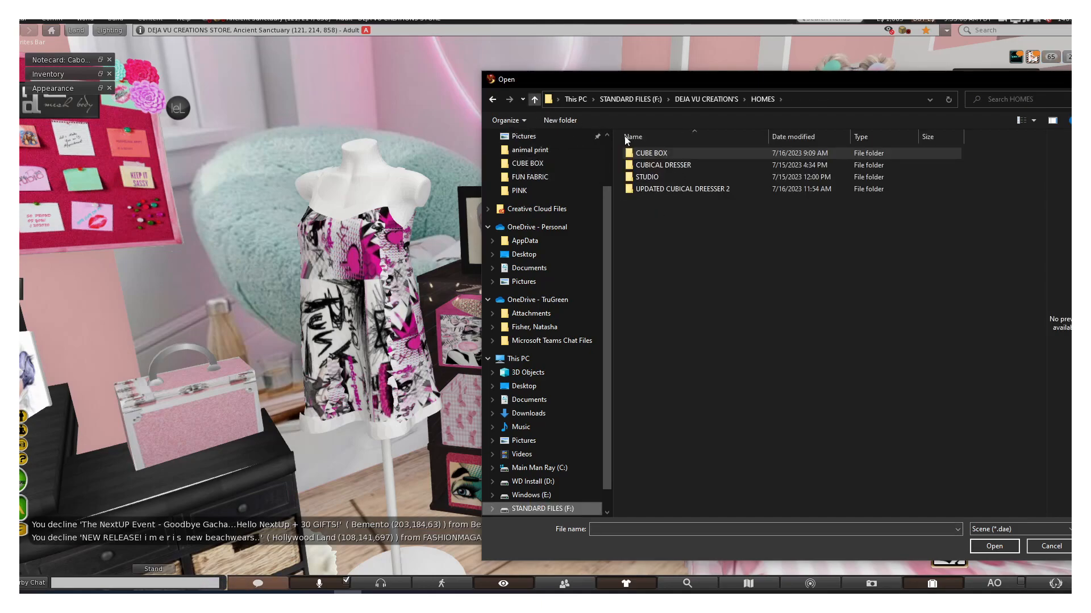
pyautogui.doubleClick(674, 186)
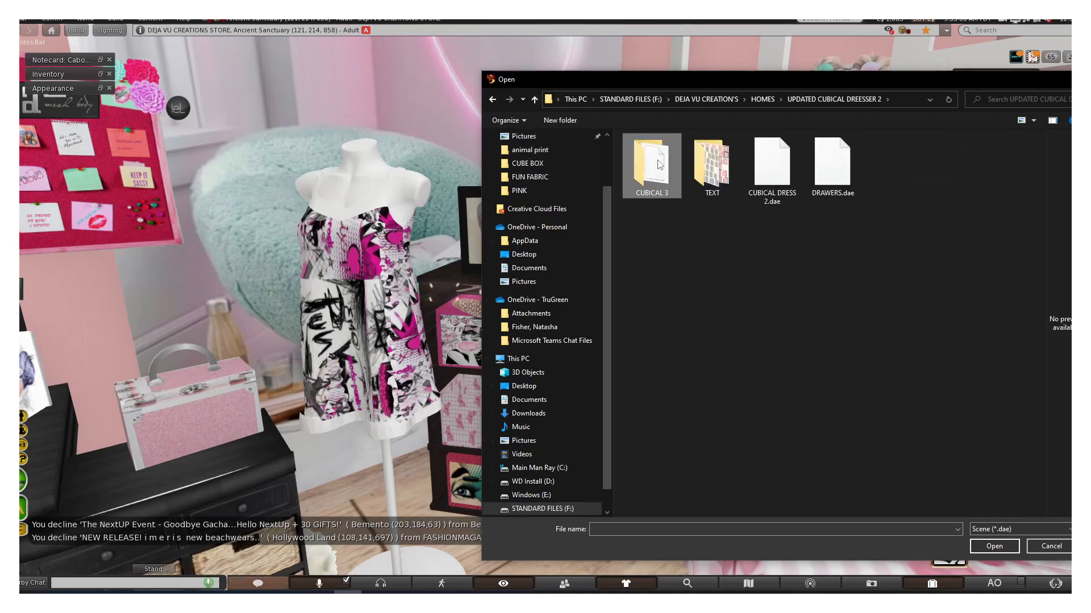
pyautogui.doubleClick(657, 159)
pyautogui.doubleClick(656, 158)
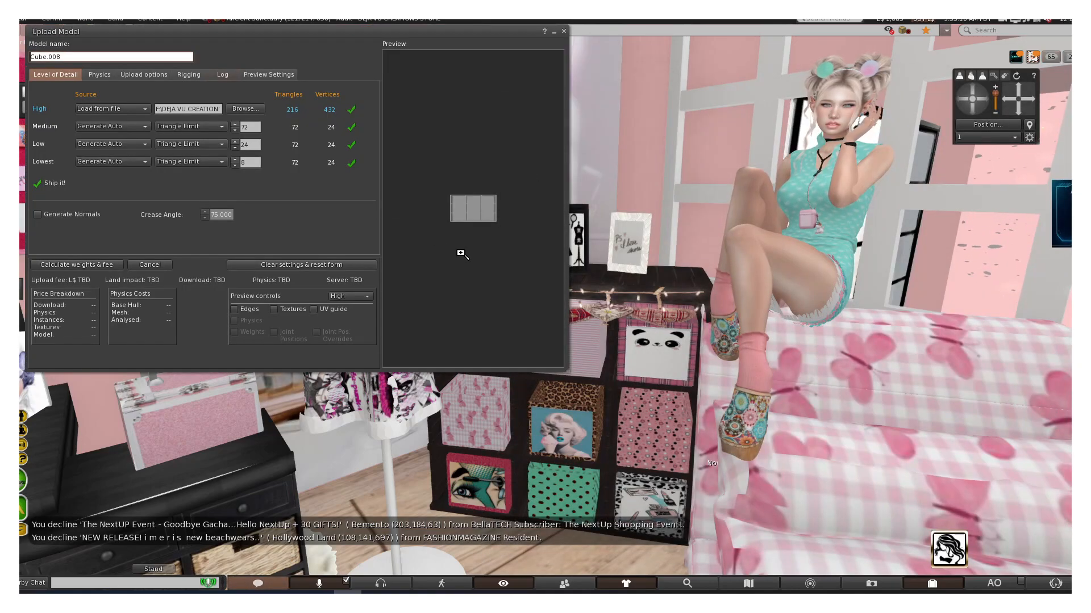
# - Calculate the weights and fee for the shelf model and upload it
pyautogui.moveTo(459, 241)
pyautogui.mouseDown()
pyautogui.moveTo(486, 252)
pyautogui.moveTo(458, 252)
pyautogui.mouseUp()
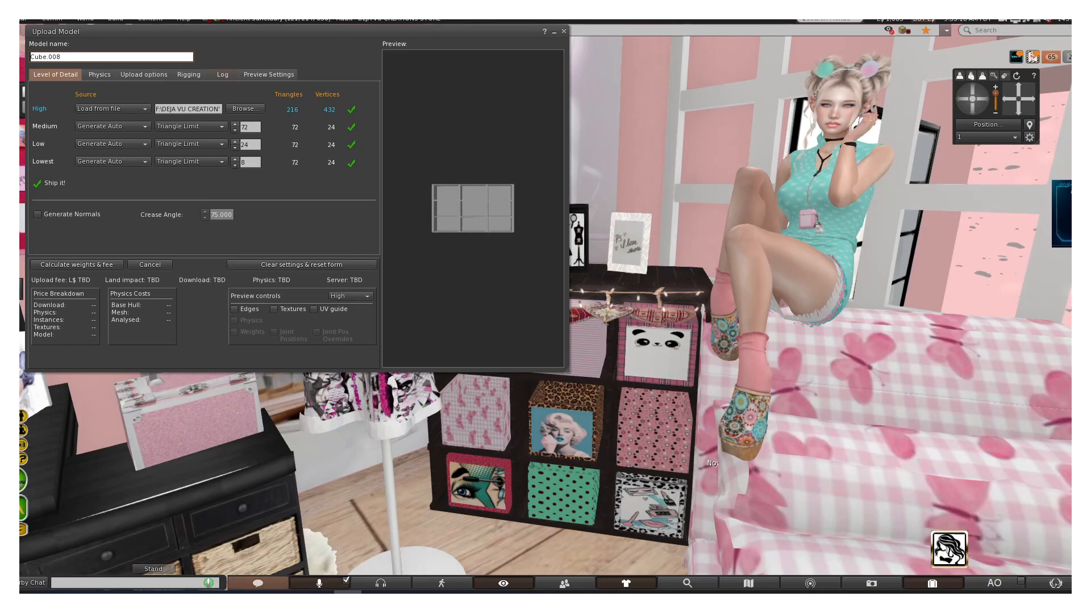
pyautogui.click(89, 263)
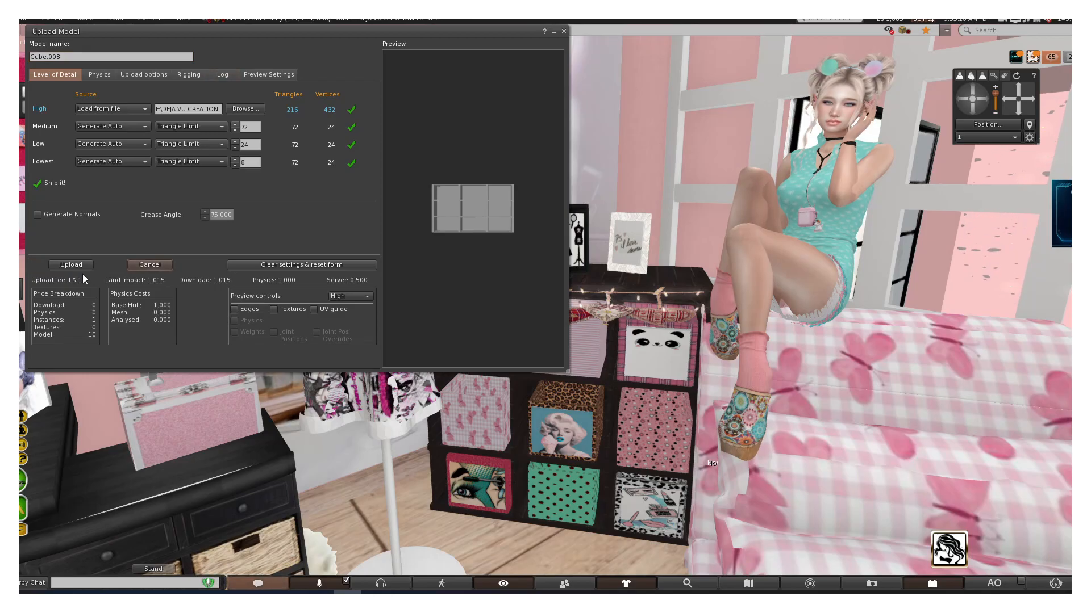
pyautogui.click(85, 265)
# - Place the uploaded Cube.008 shelf from the recent inventory items onto the studio floor
pyautogui.scroll(-10, 717, 430)
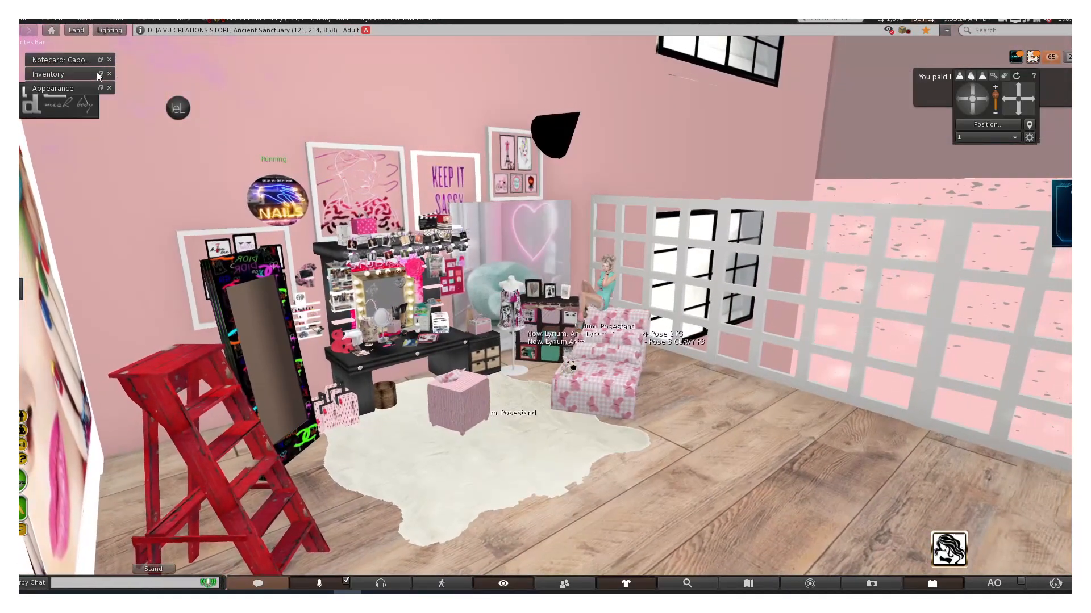
pyautogui.click(95, 74)
pyautogui.moveTo(90, 344); pyautogui.dragTo(775, 481)
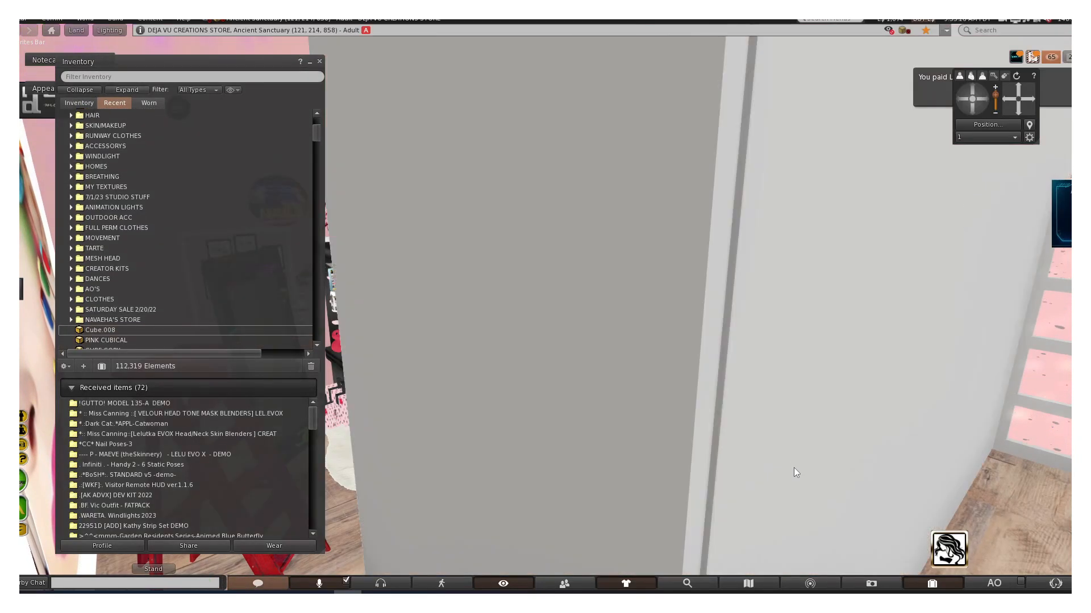
# - Open the placed shelf for editing and rotate it so its open compartments face the camera
pyautogui.scroll(-5, 776, 395)
pyautogui.rightClick(615, 287)
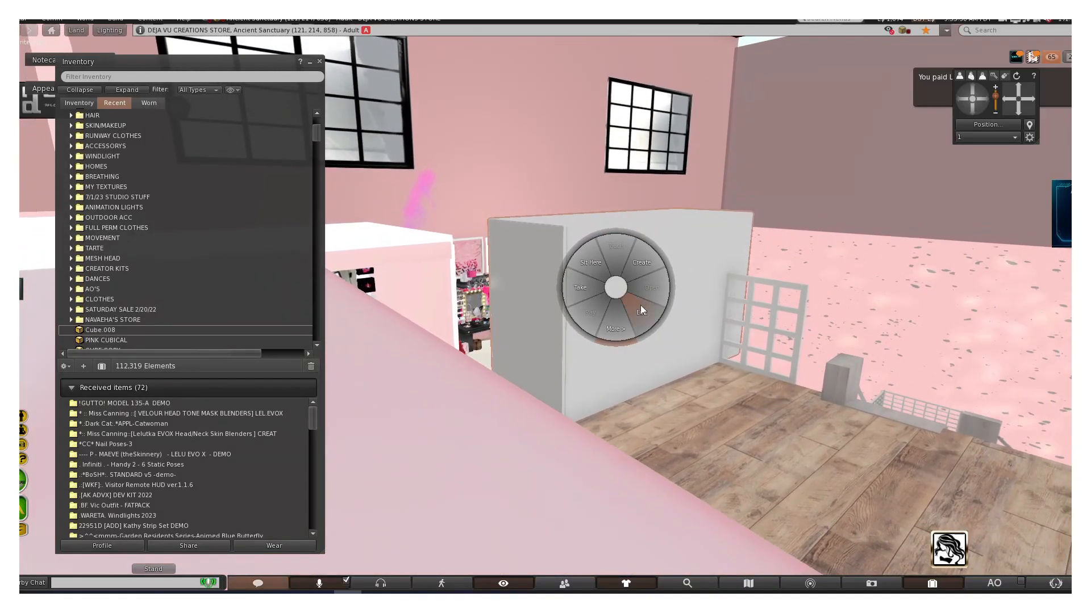
pyautogui.click(641, 310)
pyautogui.moveTo(720, 181); pyautogui.dragTo(1062, 194)
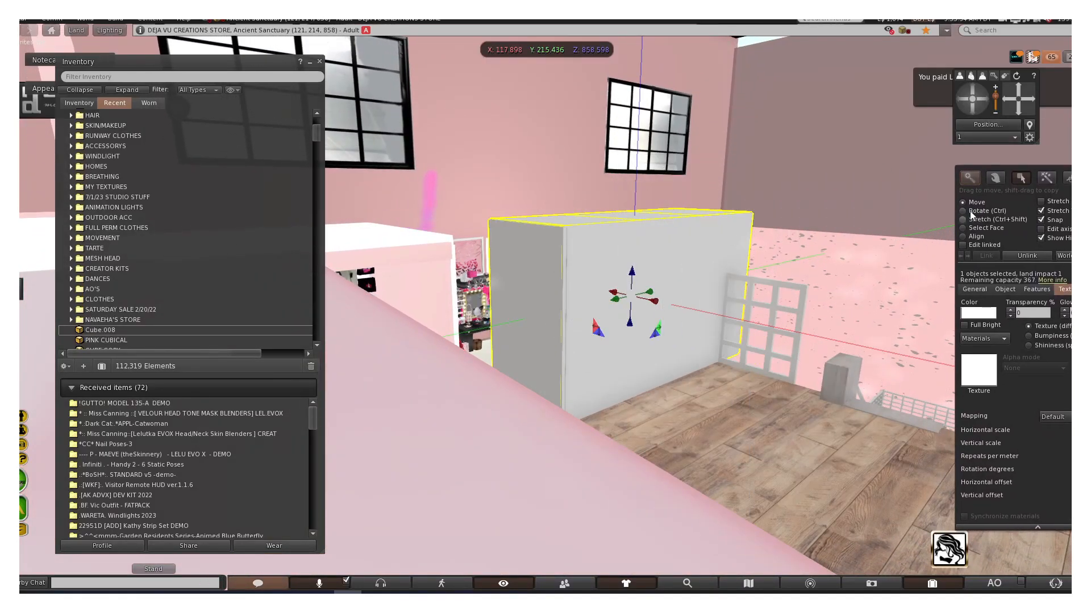
pyautogui.click(972, 213)
pyautogui.moveTo(682, 302); pyautogui.dragTo(654, 334)
# - Move the shelf across the studio floor to about X 115.277, Y 217.299
pyautogui.click(962, 202)
pyautogui.click(1019, 108)
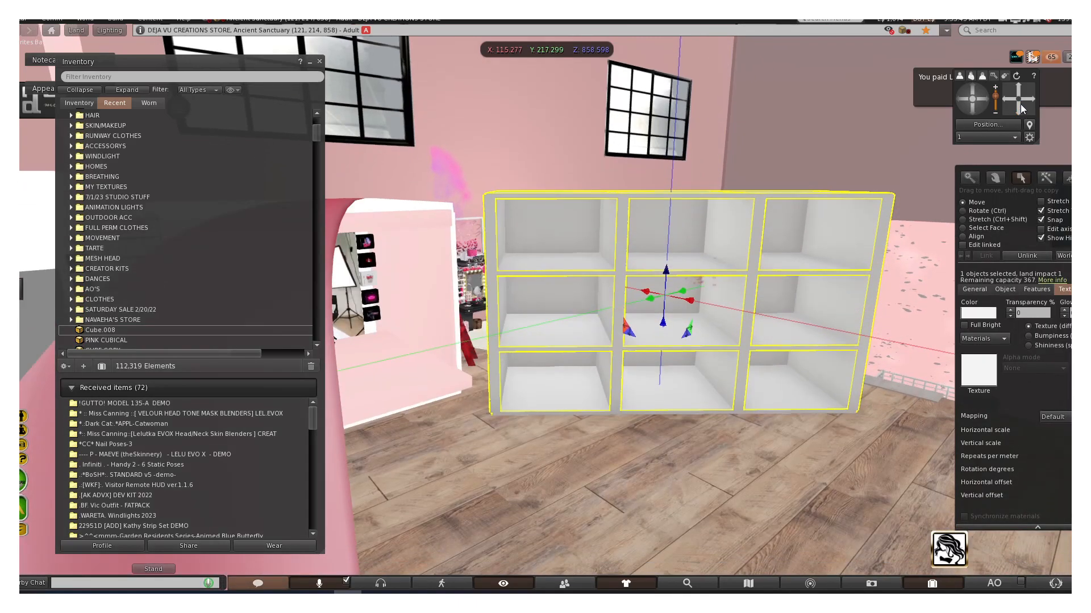
pyautogui.click(1031, 100)
pyautogui.scroll(3, 657, 310)
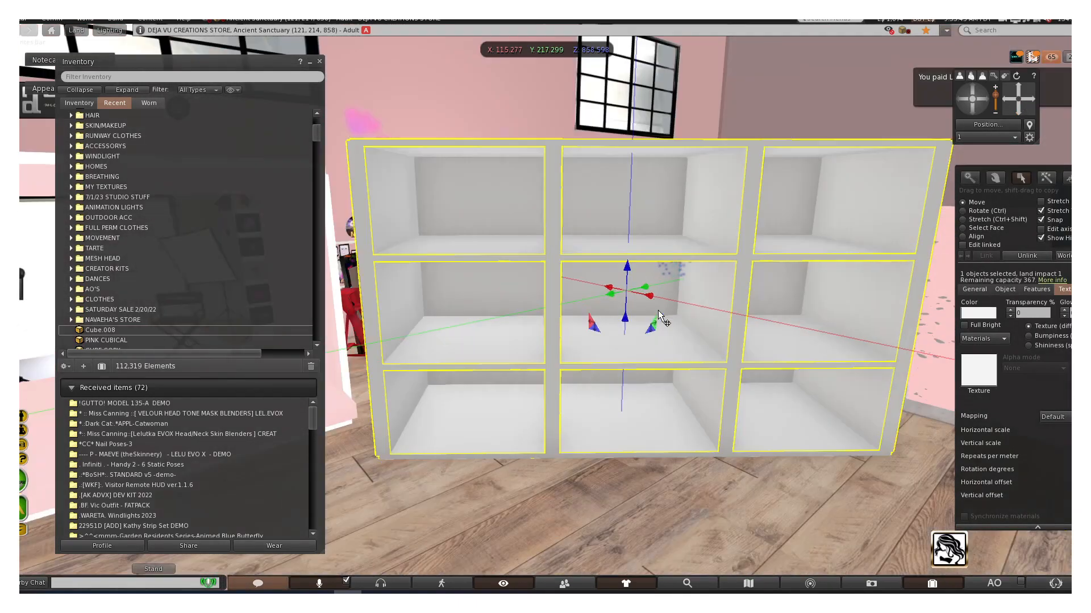
pyautogui.scroll(-3, 657, 310)
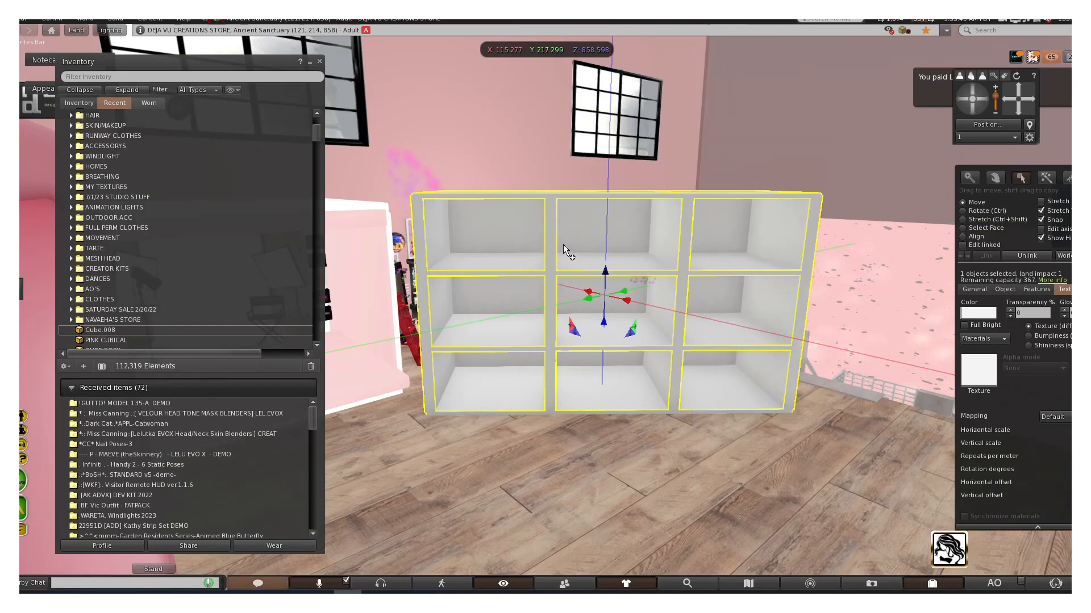
# - Stretch the shelf down proportionally from its corner to about 0.907 x 2.555 x 1.493 m
pyautogui.click(960, 220)
pyautogui.moveTo(823, 192); pyautogui.dragTo(556, 365)
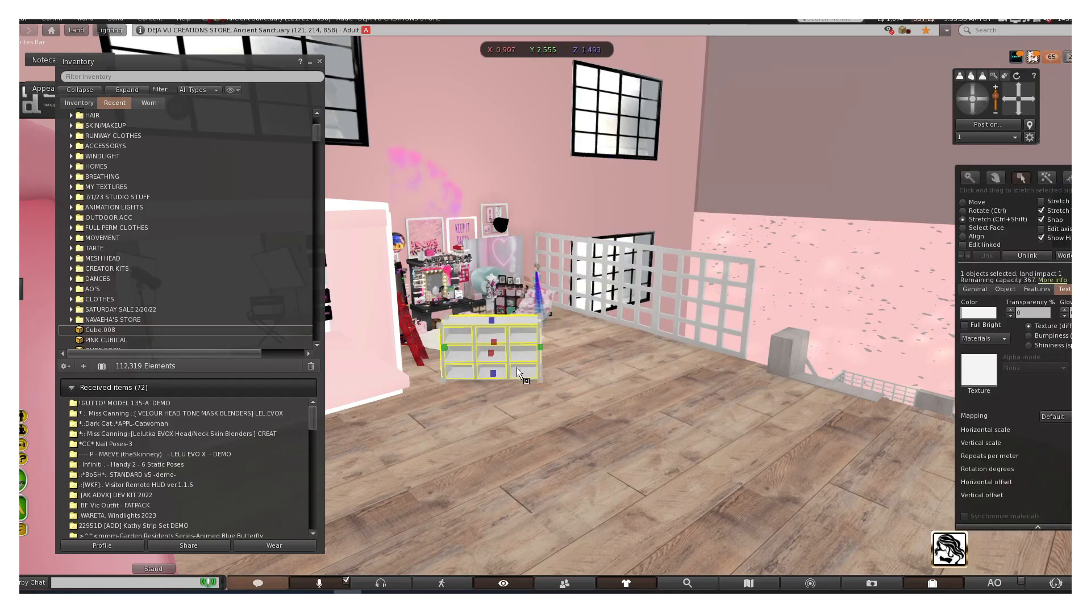
# - Stretch the shelf to a height of about 1.637 m and narrow its Y size to about 2.165 m
pyautogui.scroll(7, 517, 366)
pyautogui.scroll(-4, 517, 367)
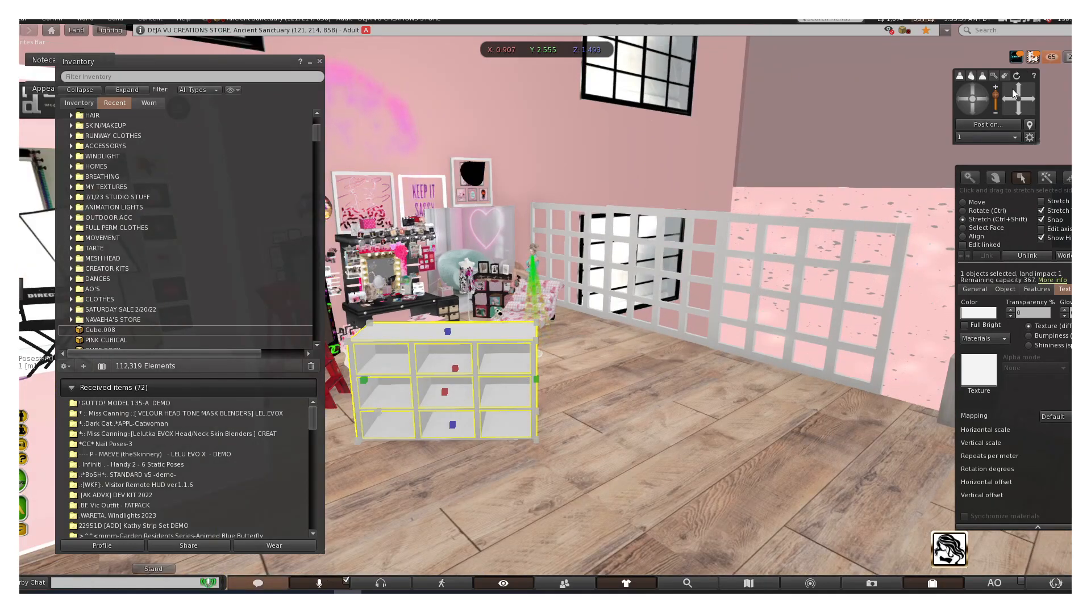
pyautogui.click(1007, 99)
pyautogui.moveTo(535, 330); pyautogui.dragTo(536, 319)
pyautogui.moveTo(451, 376); pyautogui.dragTo(479, 377)
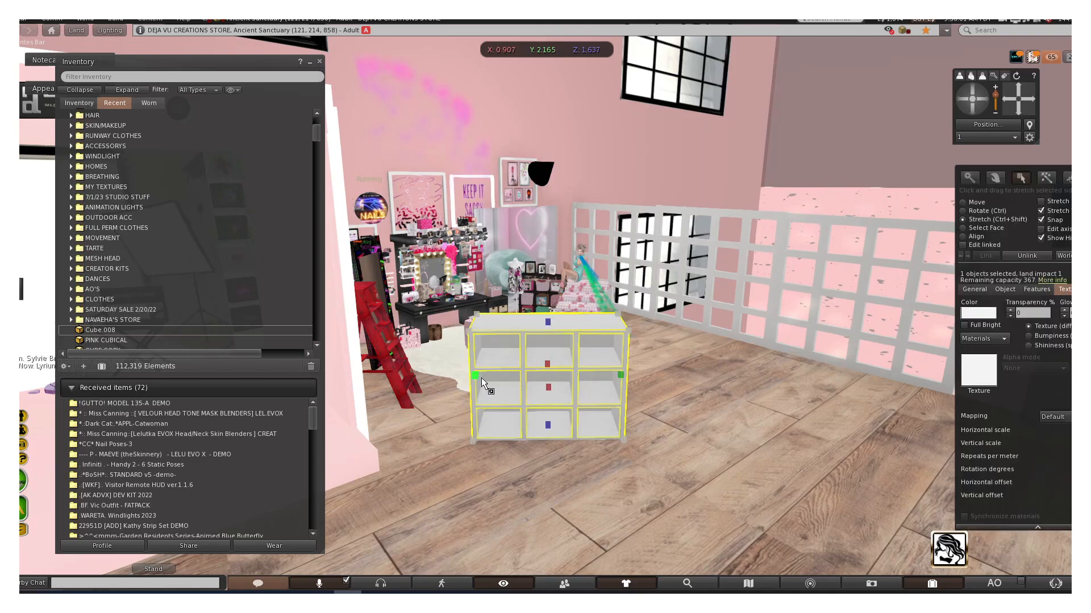
# - Narrow the shelf further along Y and shrink it proportionally from its corner to about 0.677 x 1.441 x 1.222 m
pyautogui.moveTo(622, 370); pyautogui.dragTo(605, 369)
pyautogui.moveTo(609, 332); pyautogui.dragTo(602, 348)
pyautogui.scroll(4, 577, 385)
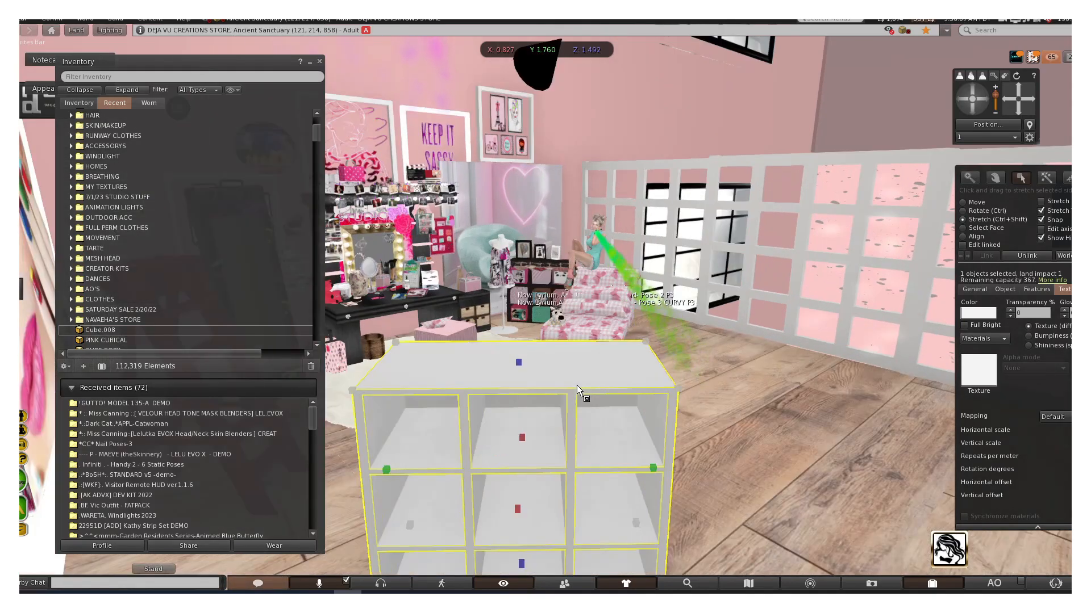
pyautogui.scroll(-4, 577, 385)
pyautogui.moveTo(597, 341); pyautogui.dragTo(577, 360)
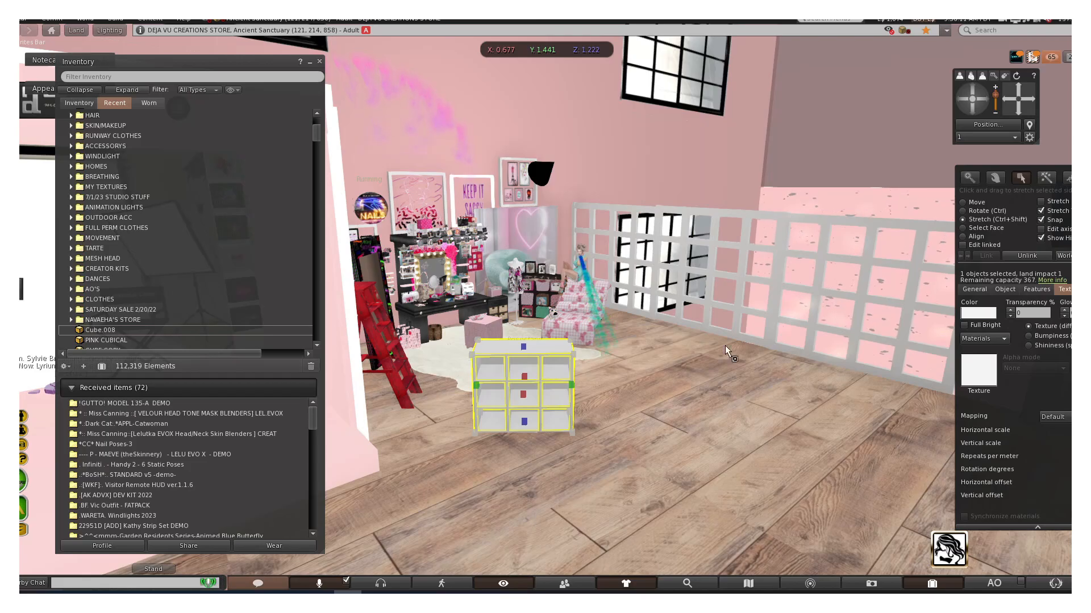
# - Inspect the resized shelf's compartments and top surface up close and from several camera angles
pyautogui.click(1016, 112)
pyautogui.click(1008, 99)
pyautogui.scroll(5, 657, 339)
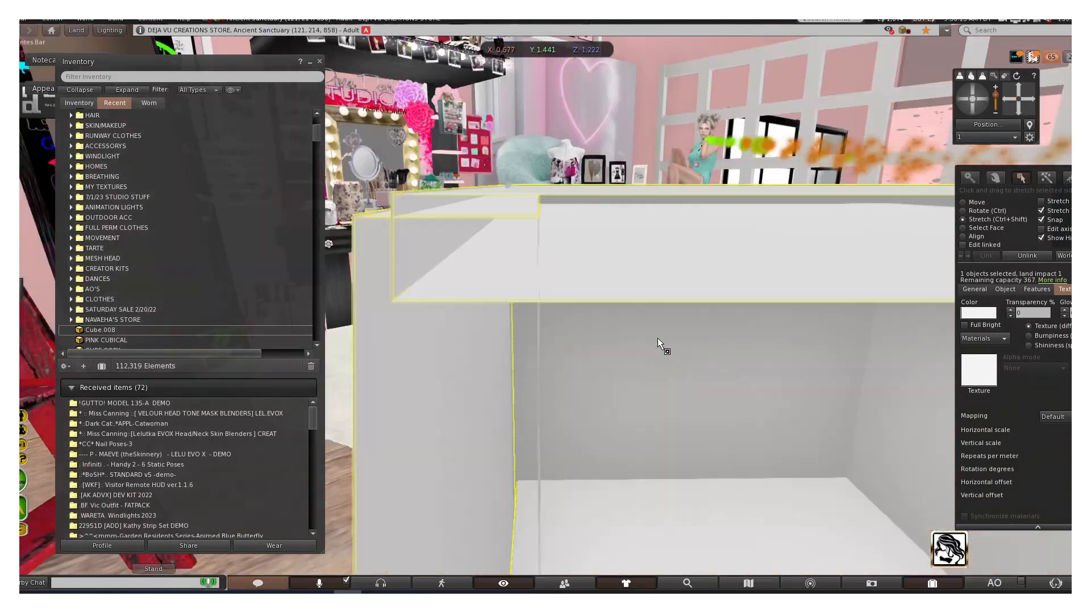
pyautogui.scroll(-2, 656, 339)
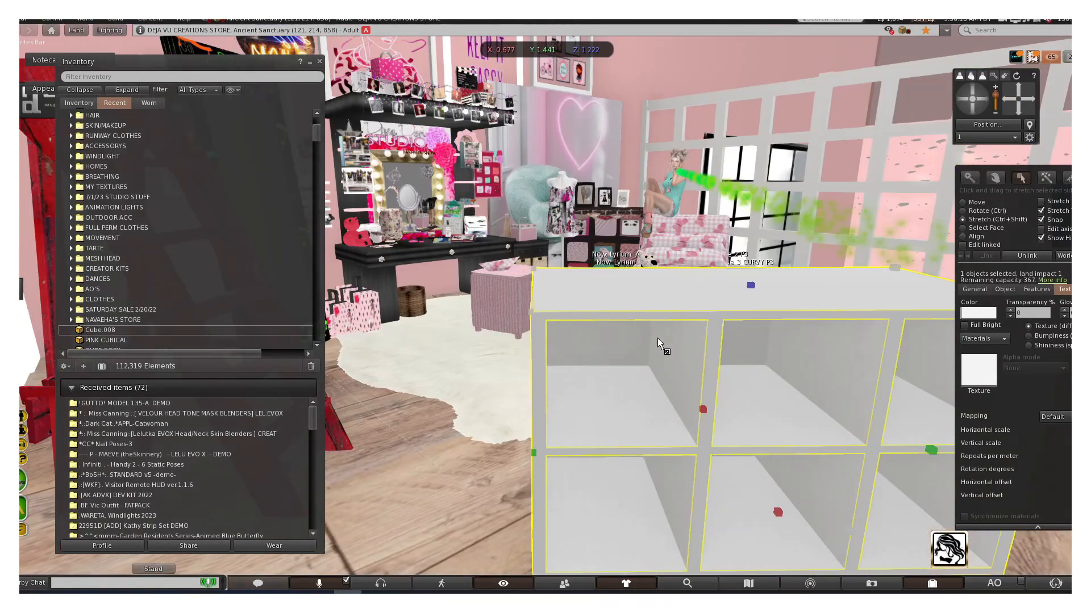
pyautogui.click(1032, 102)
pyautogui.click(1018, 113)
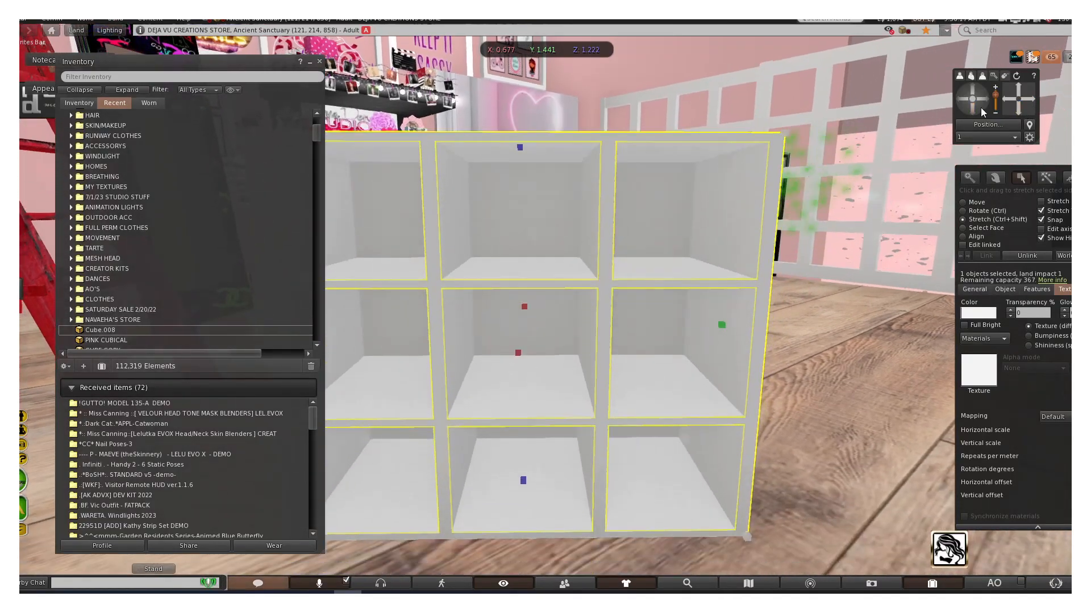
pyautogui.scroll(-4, 666, 255)
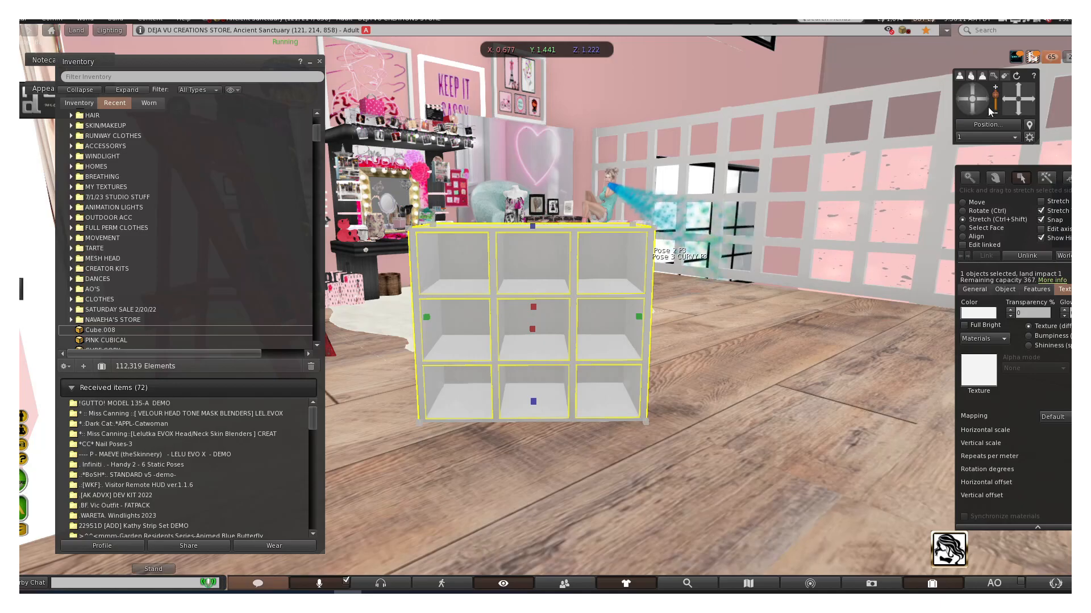
pyautogui.click(1019, 93)
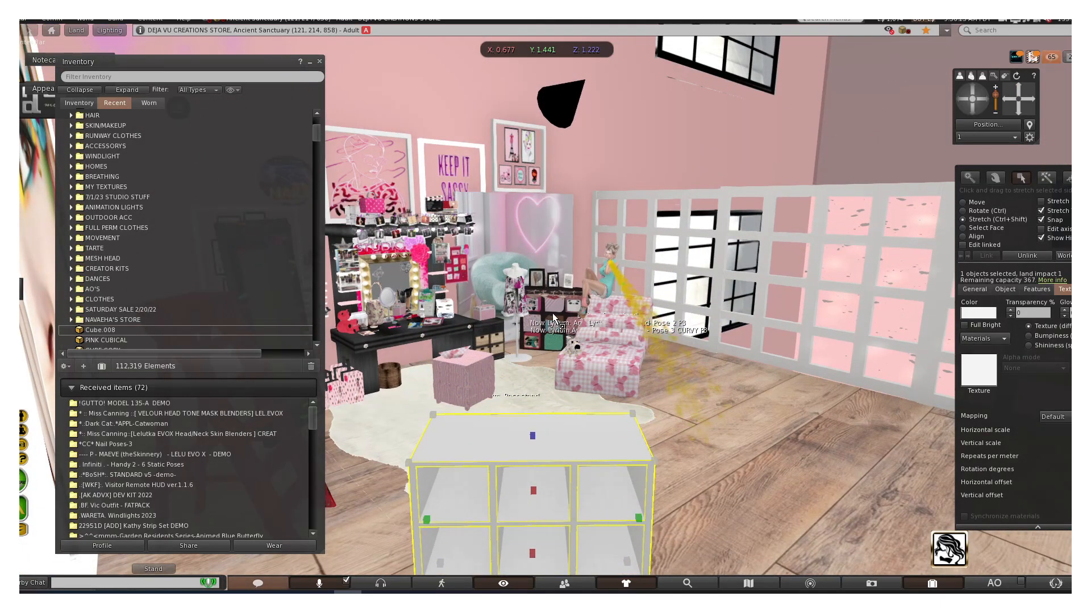
# - Enable linked-part editing and select the striped box in the top middle compartment of the existing black shelf
pyautogui.keyDown('alt'); pyautogui.click(564, 305); pyautogui.keyUp('alt')
pyautogui.scroll(6, 564, 305)
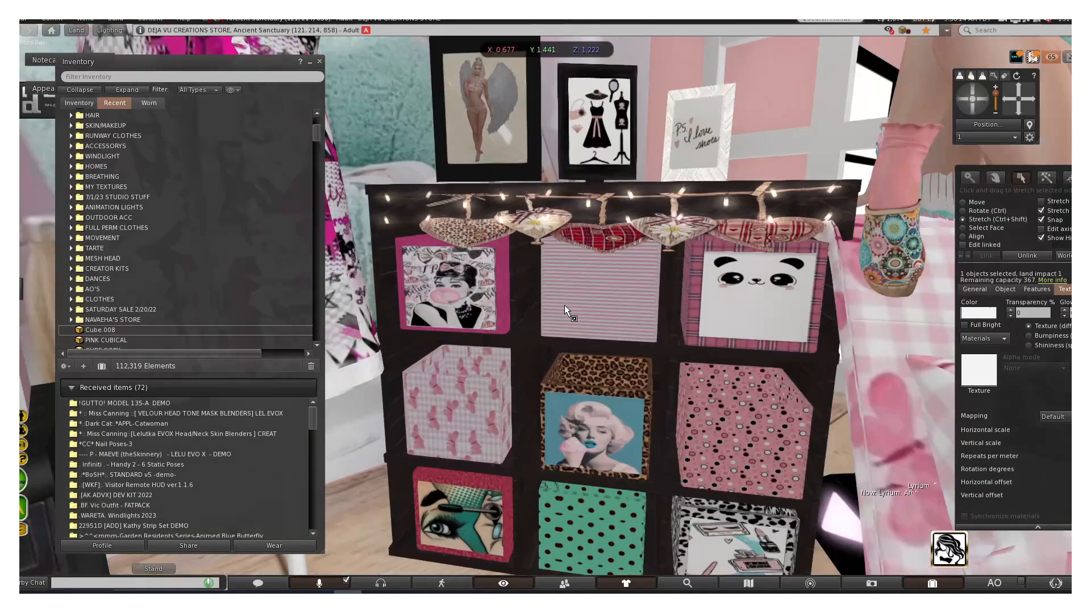
pyautogui.click(607, 295)
pyautogui.click(964, 246)
pyautogui.click(629, 309)
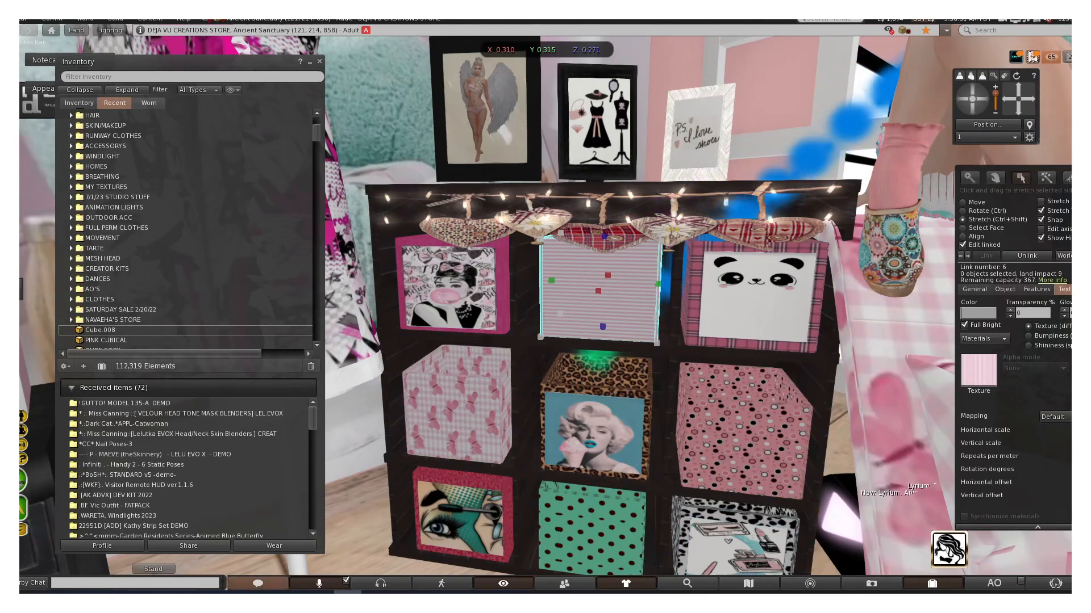
# - View the striped box's contents, close the editing window and return to the white shelf
pyautogui.moveTo(1000, 171); pyautogui.dragTo(927, 130)
pyautogui.click(1028, 249)
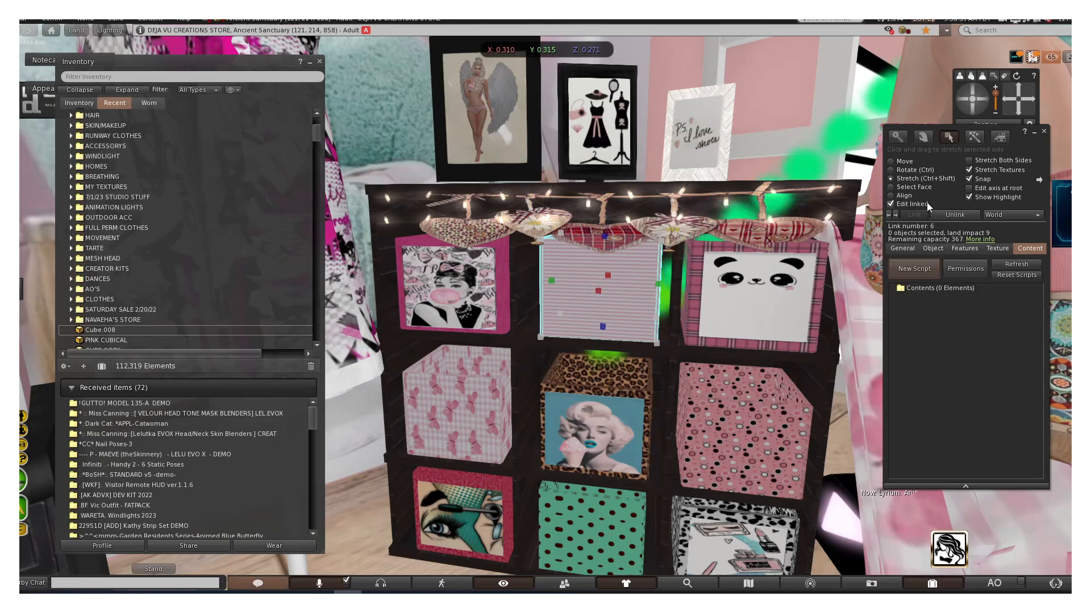
pyautogui.click(1043, 131)
pyautogui.moveTo(955, 104); pyautogui.dragTo(987, 101)
pyautogui.scroll(-3, 753, 258)
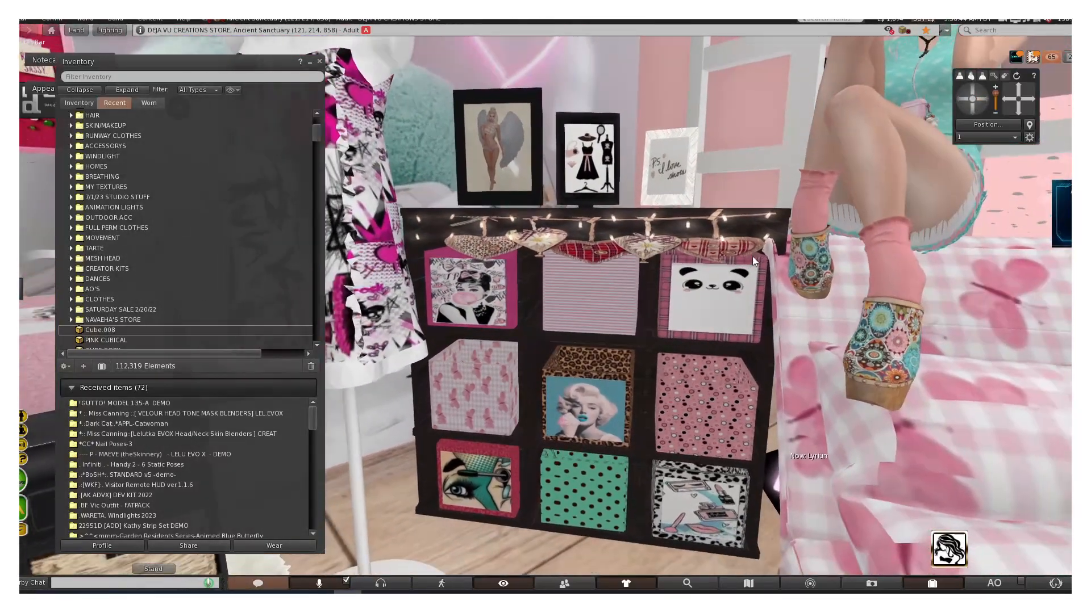
pyautogui.scroll(-10, 753, 261)
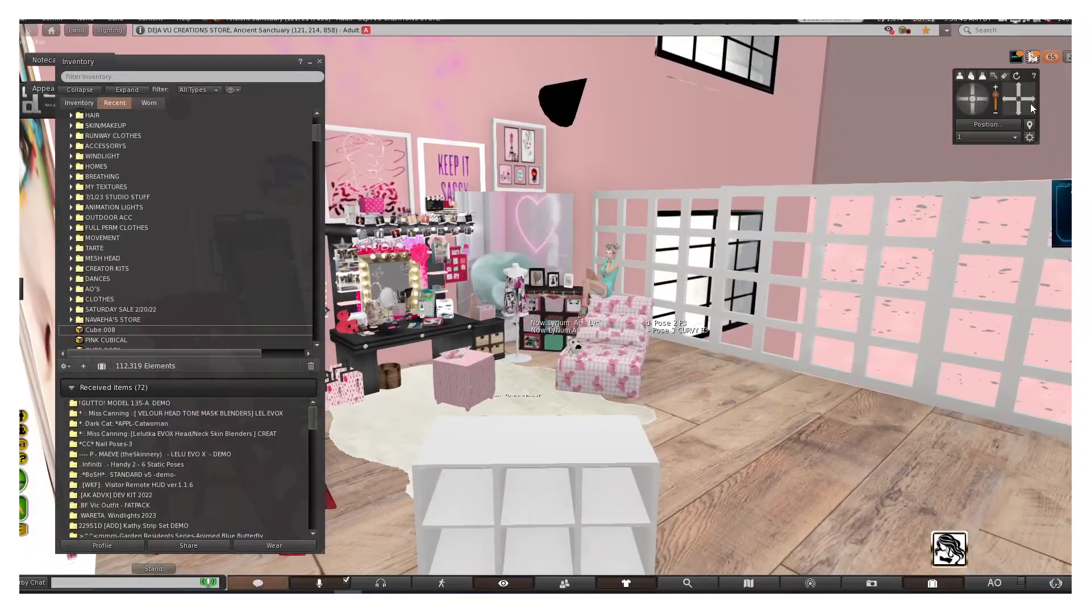
# - Open the white shelf for editing and show its texture settings
pyautogui.moveTo(1021, 108); pyautogui.dragTo(1023, 107)
pyautogui.rightClick(534, 349)
pyautogui.click(545, 362)
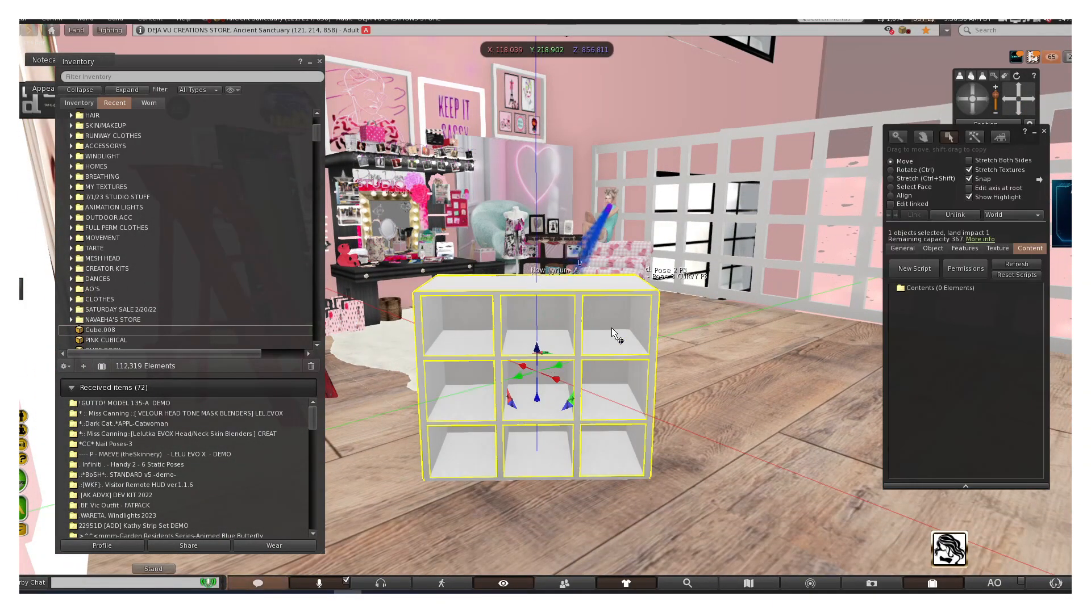
pyautogui.moveTo(541, 346)
pyautogui.mouseDown()
pyautogui.moveTo(540, 325)
pyautogui.moveTo(540, 360)
pyautogui.moveTo(542, 347)
pyautogui.mouseUp()
pyautogui.click(996, 248)
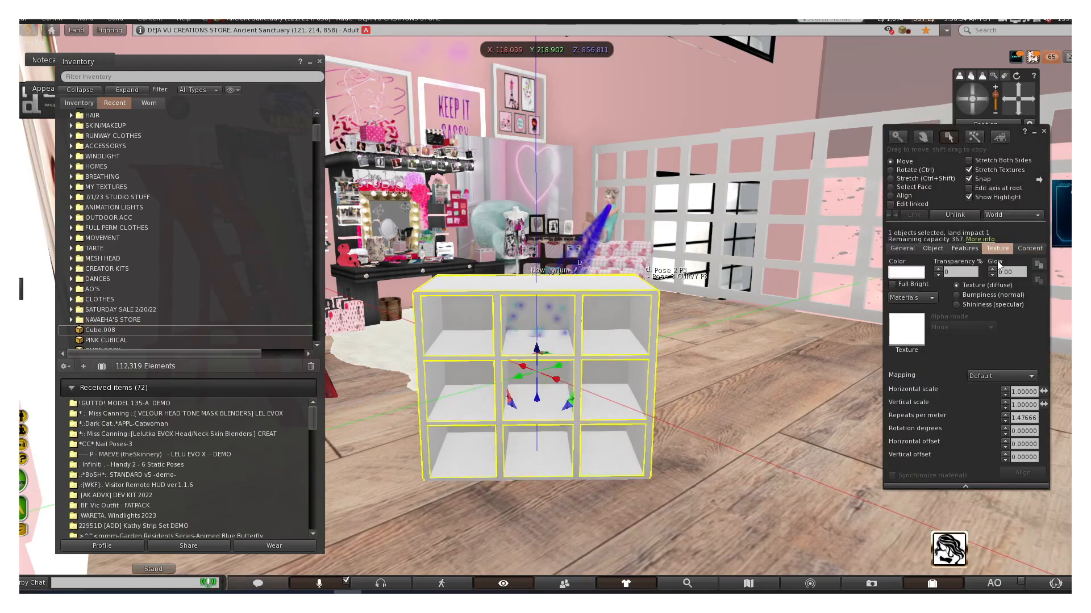
# - Apply the BROWN WOOD SEAMLESSS texture from the WOOD folder to the shelf
pyautogui.click(908, 327)
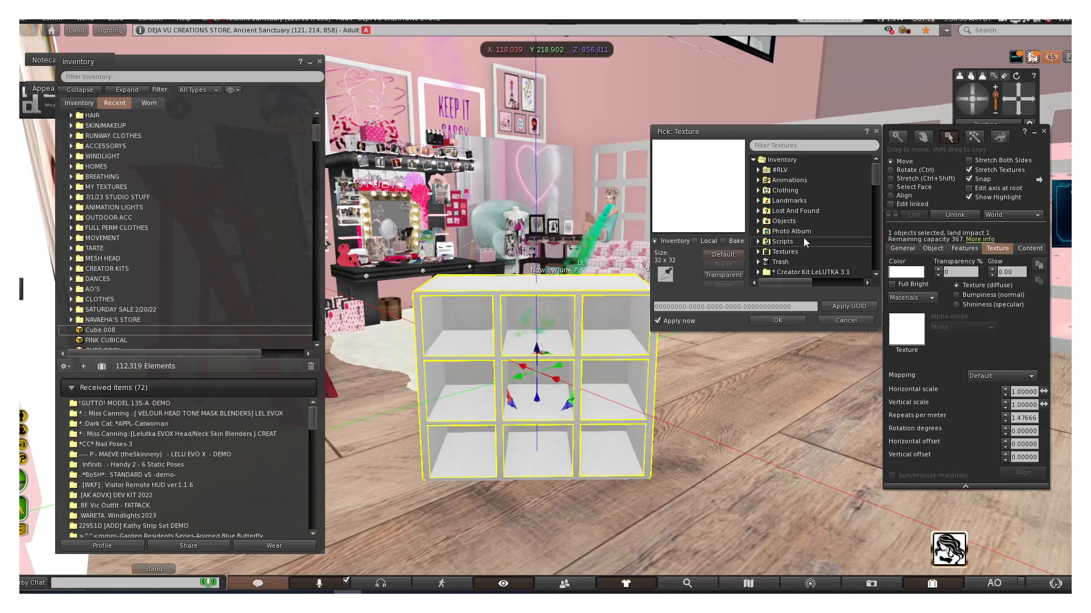
pyautogui.doubleClick(784, 251)
pyautogui.scroll(-4, 791, 250)
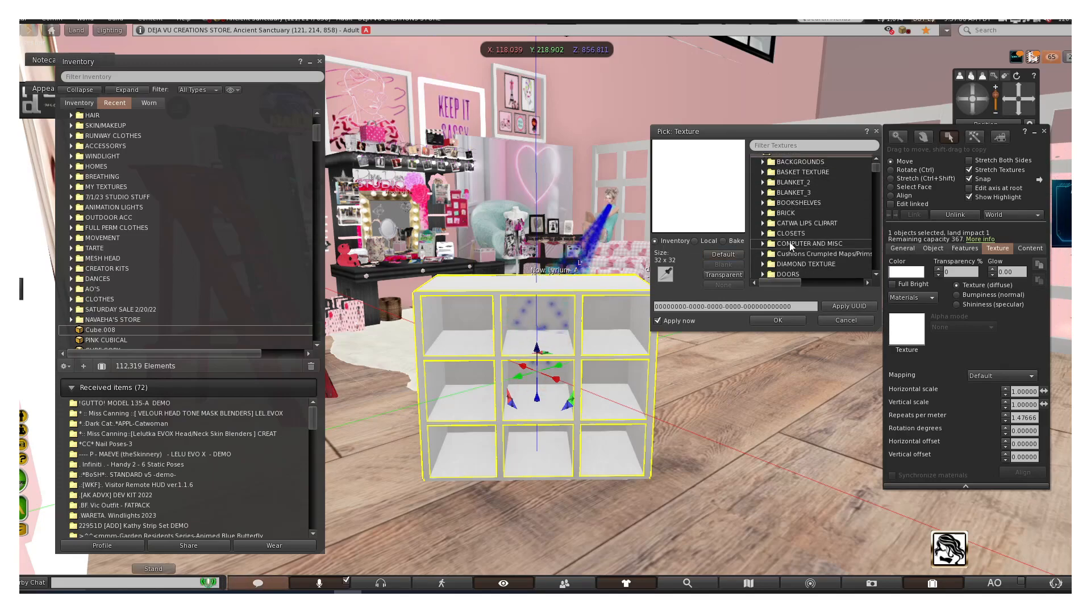
pyautogui.scroll(-1, 790, 244)
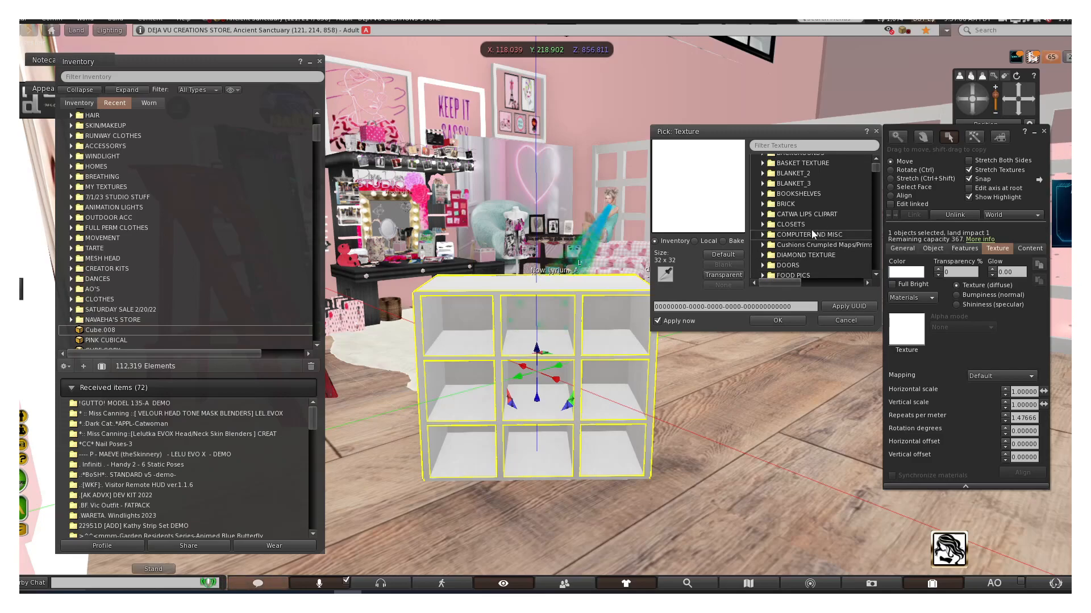
pyautogui.scroll(-10, 812, 234)
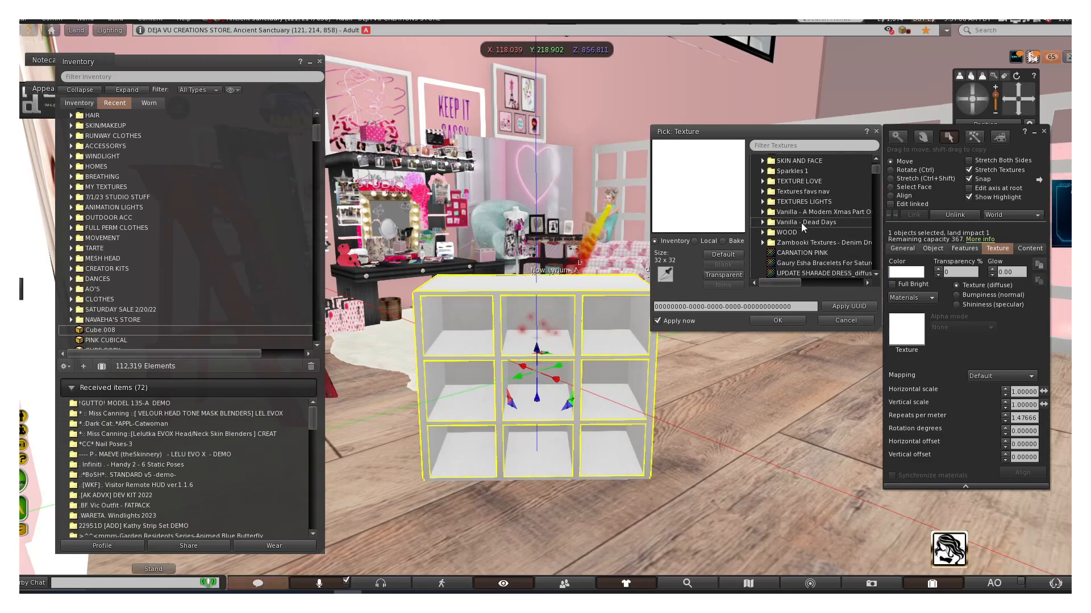
pyautogui.doubleClick(783, 232)
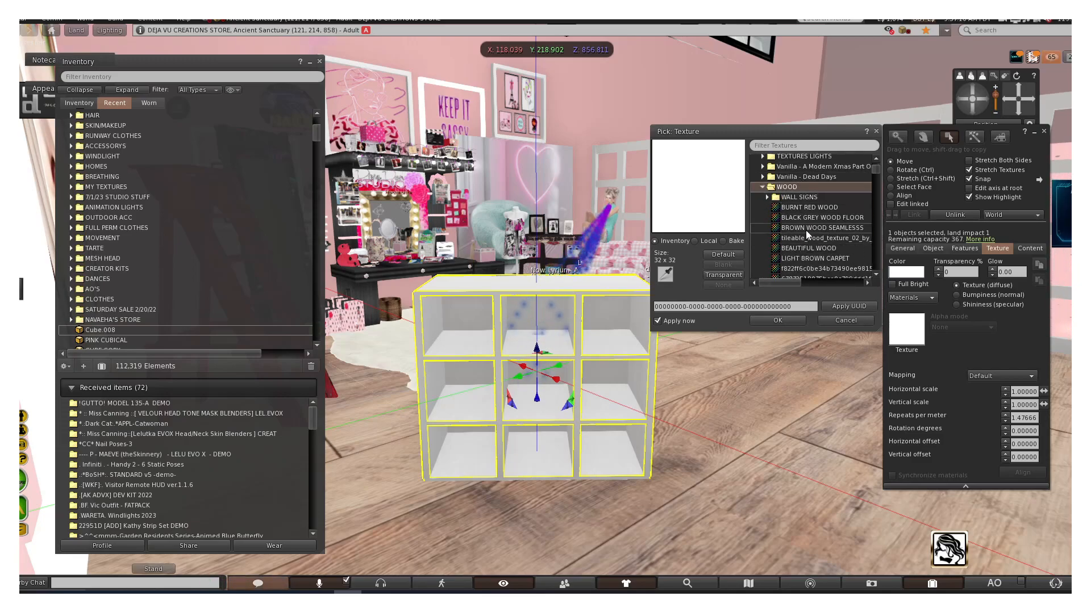
pyautogui.click(810, 229)
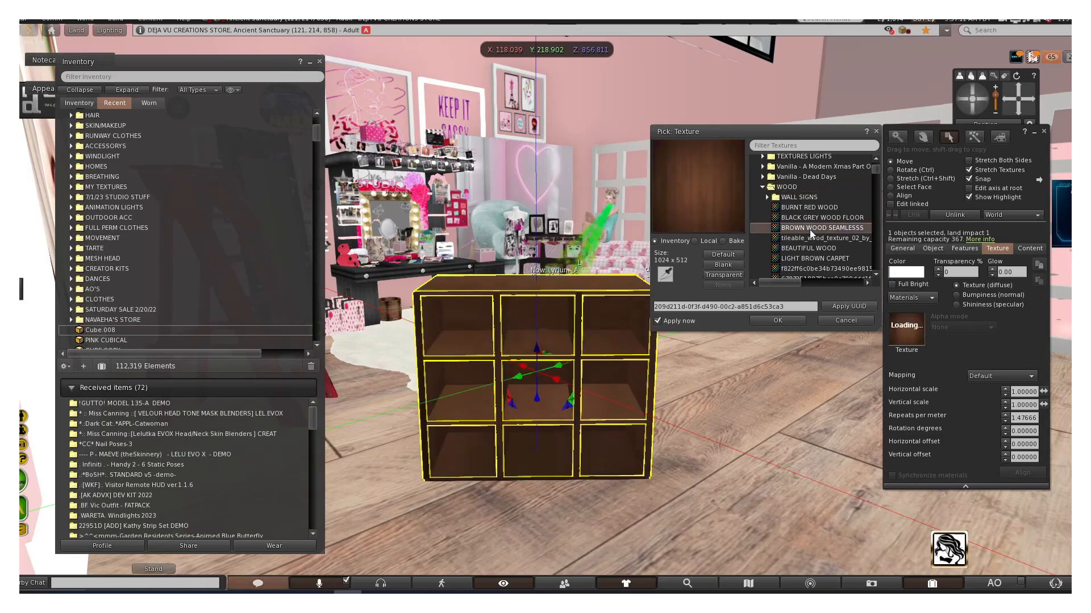
pyautogui.scroll(3, 550, 398)
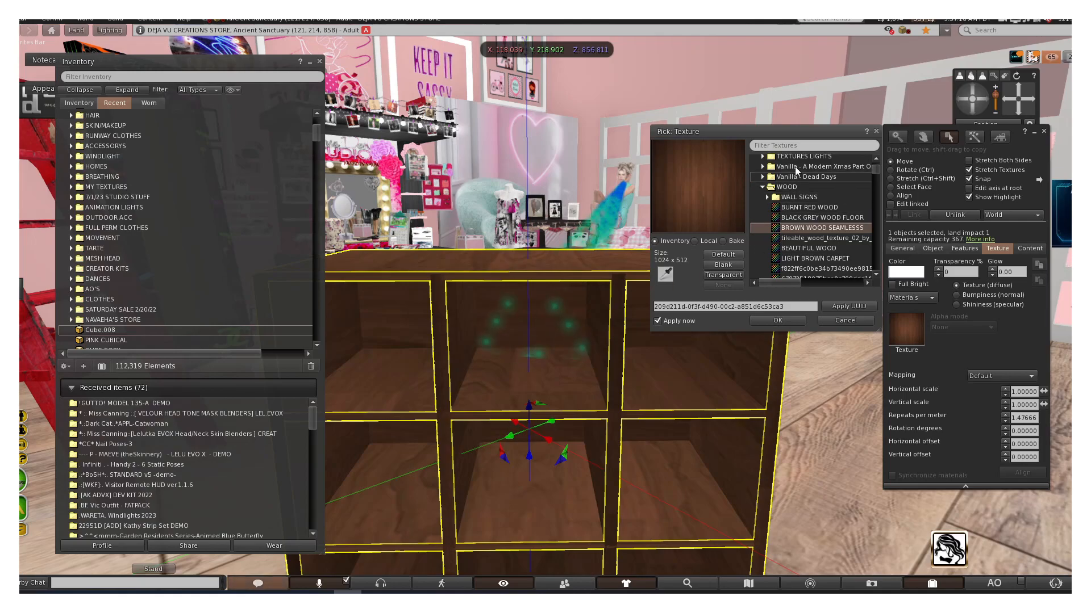
# - Set the wood texture's horizontal scale to 4.3 and vertical scale to 5.2, and accept the chosen texture
pyautogui.moveTo(802, 140); pyautogui.dragTo(831, 52)
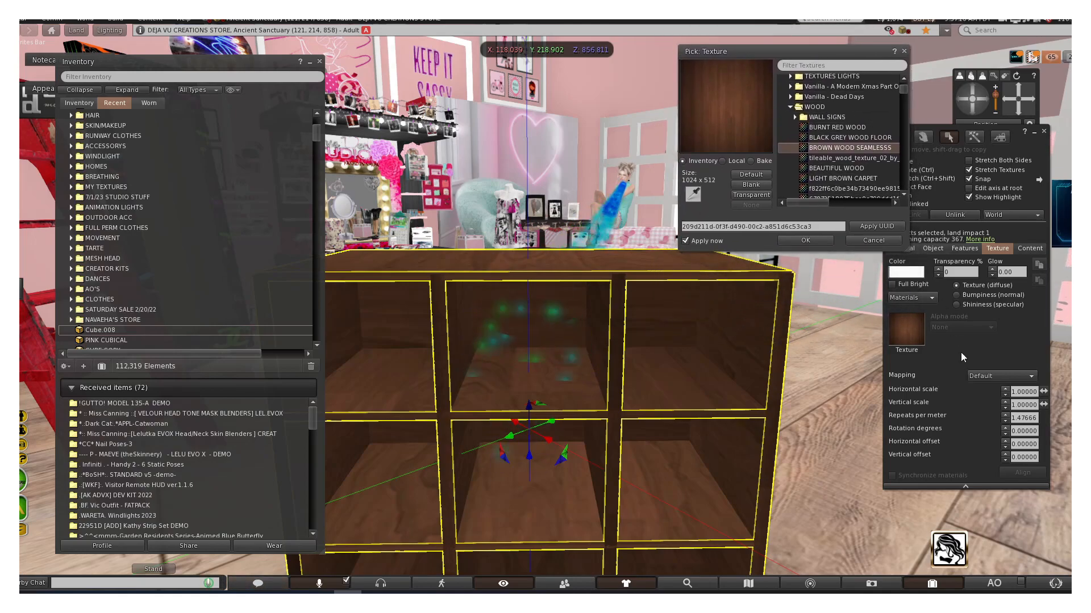
pyautogui.click(1004, 390)
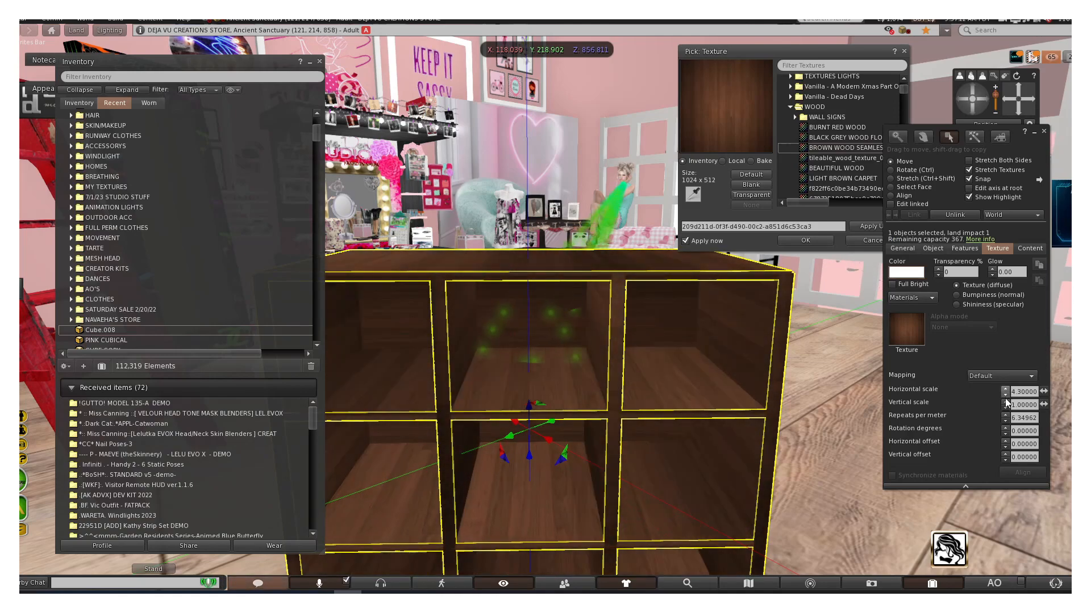
pyautogui.click(1004, 403)
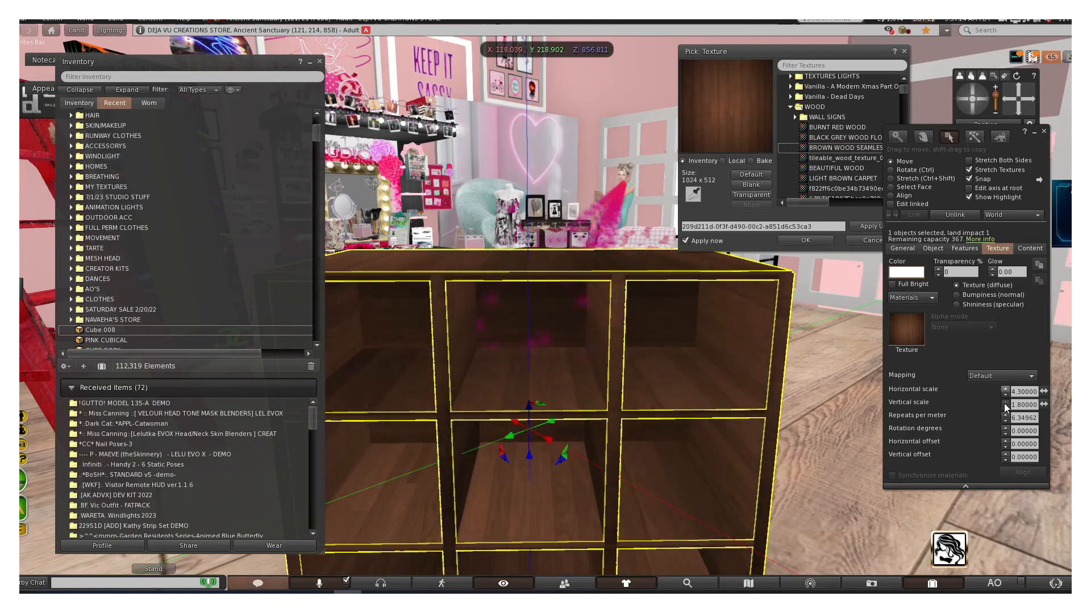
pyautogui.click(1004, 405)
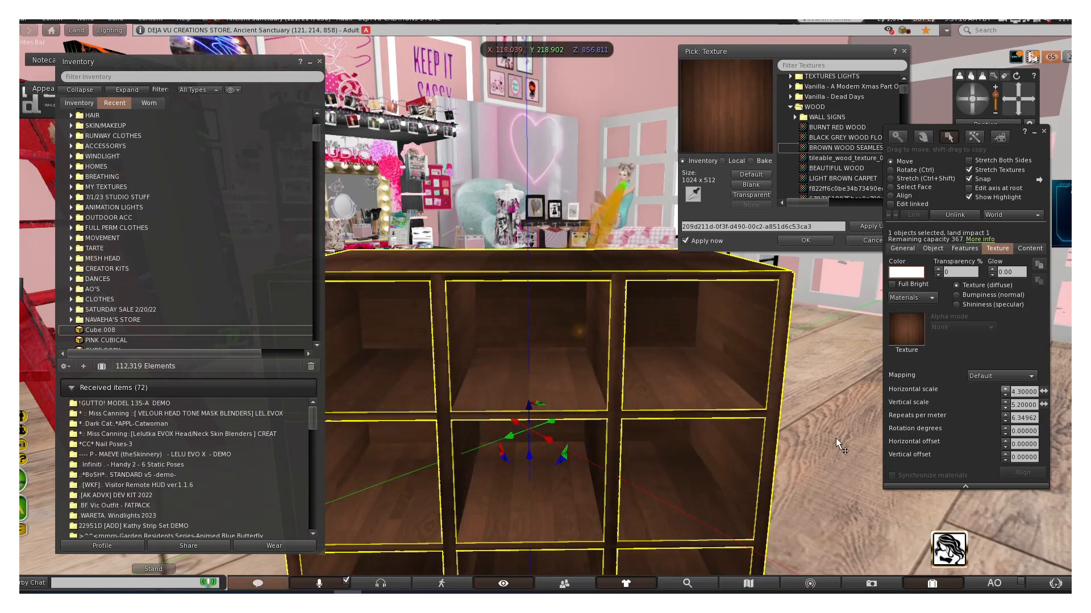
pyautogui.scroll(-6, 637, 441)
pyautogui.scroll(6, 623, 432)
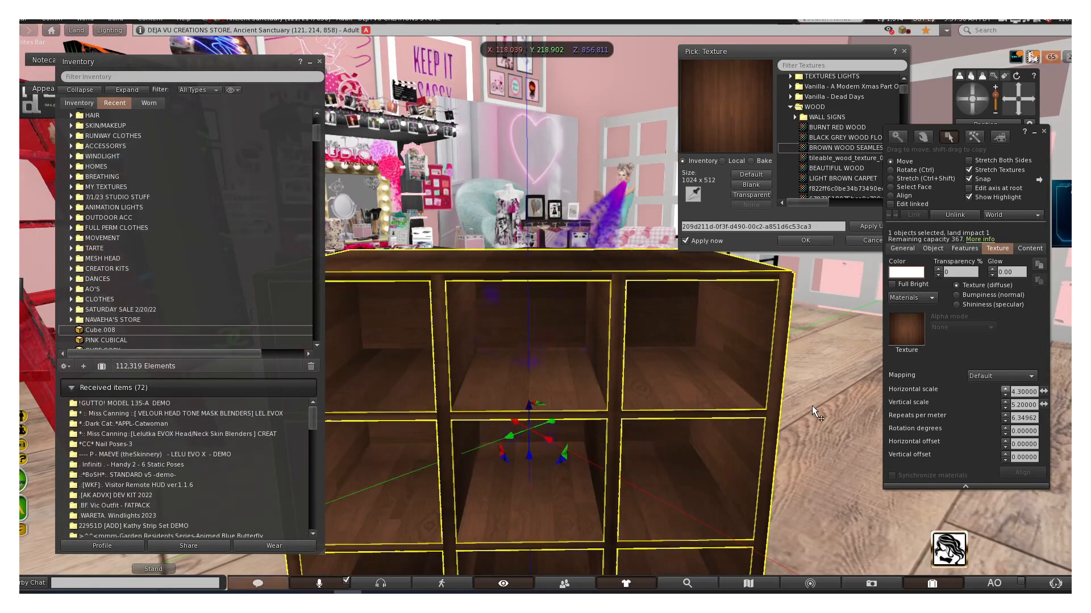
pyautogui.click(813, 239)
# - Examine the wood-textured shelf from above, from the front and inside its compartments, with editing closed
pyautogui.click(972, 90)
pyautogui.click(1018, 113)
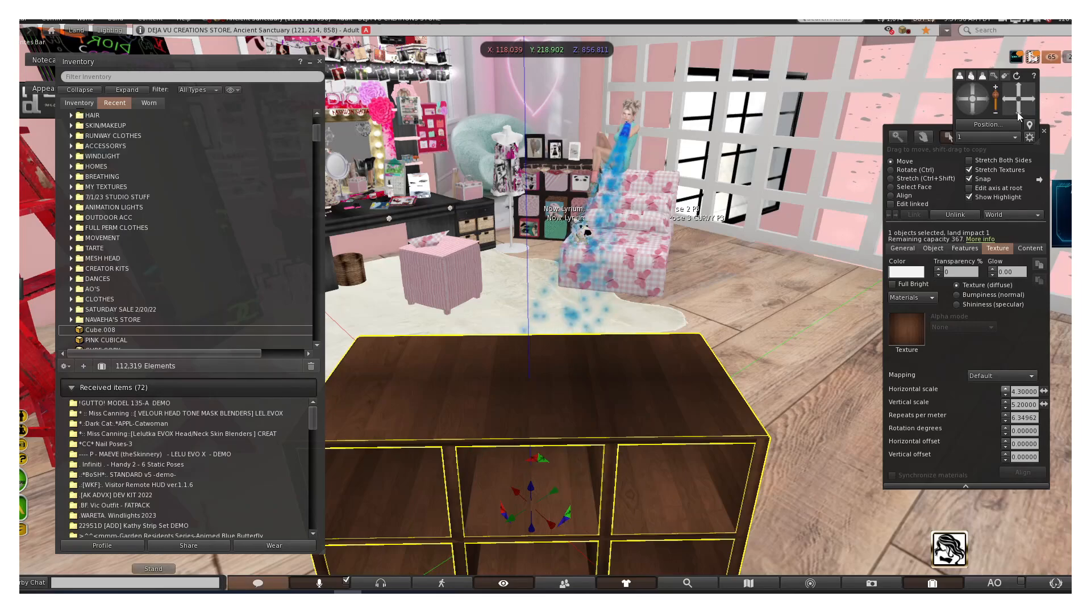
pyautogui.click(973, 113)
pyautogui.click(973, 114)
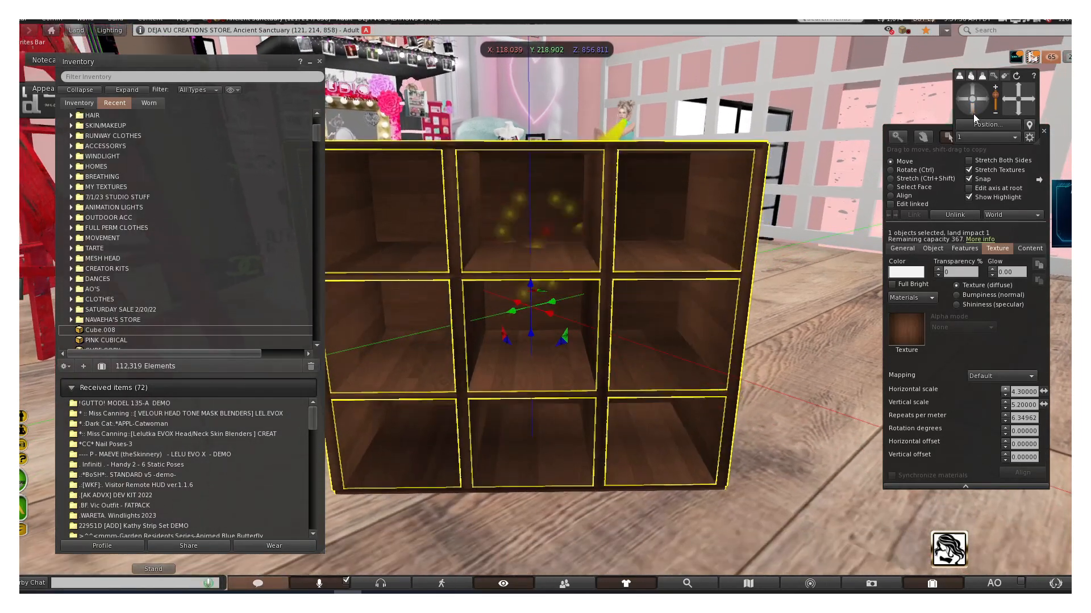
pyautogui.click(1043, 131)
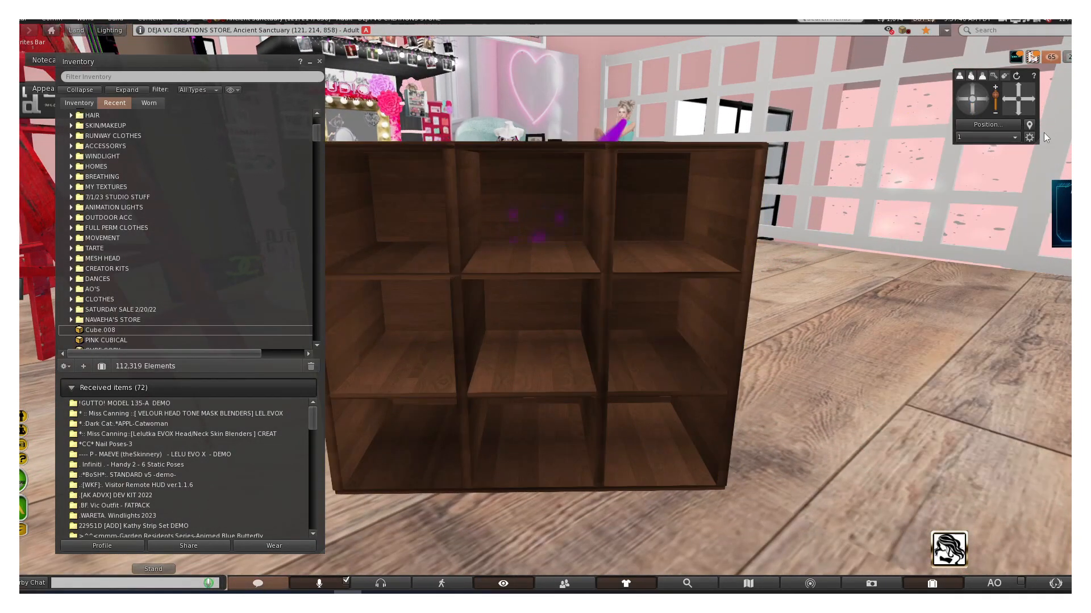
pyautogui.scroll(-4, 604, 298)
pyautogui.scroll(10, 586, 313)
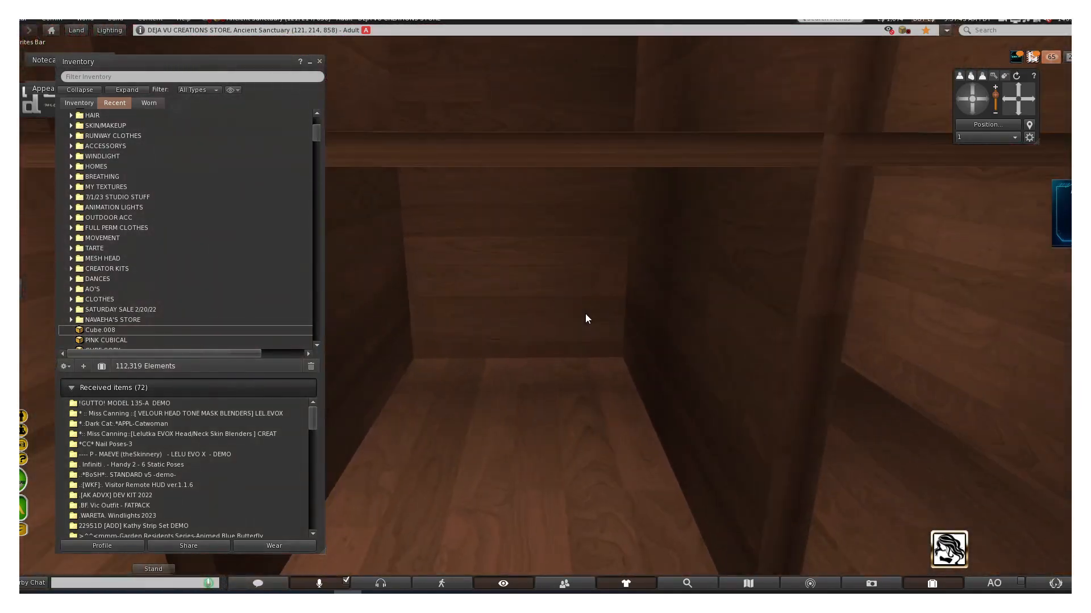
pyautogui.scroll(-5, 585, 318)
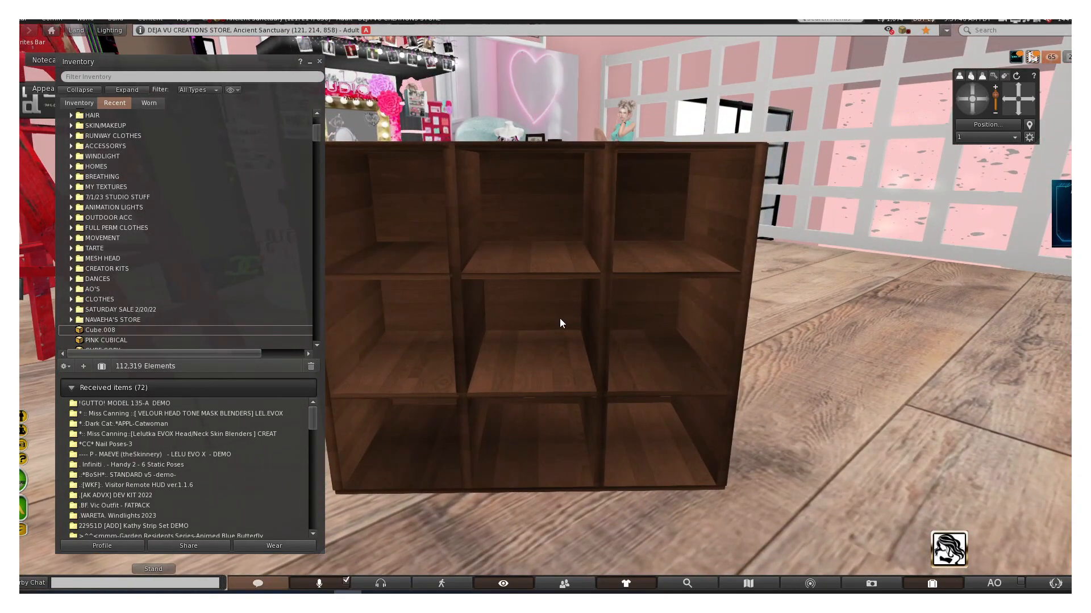
# - Delete the wood-textured shelf from the studio floor
pyautogui.rightClick(560, 318)
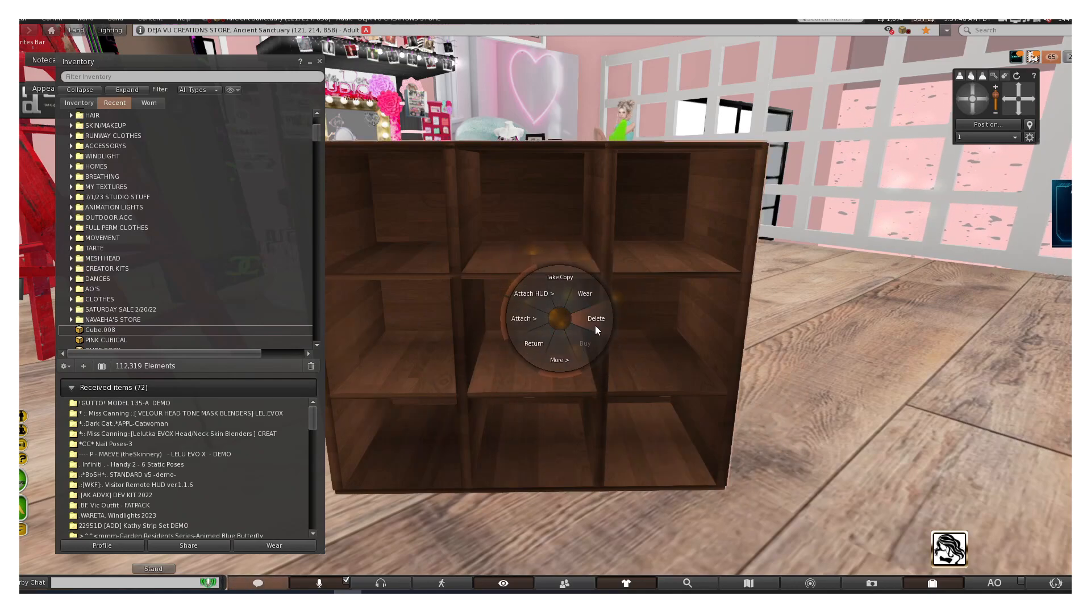
pyautogui.click(597, 319)
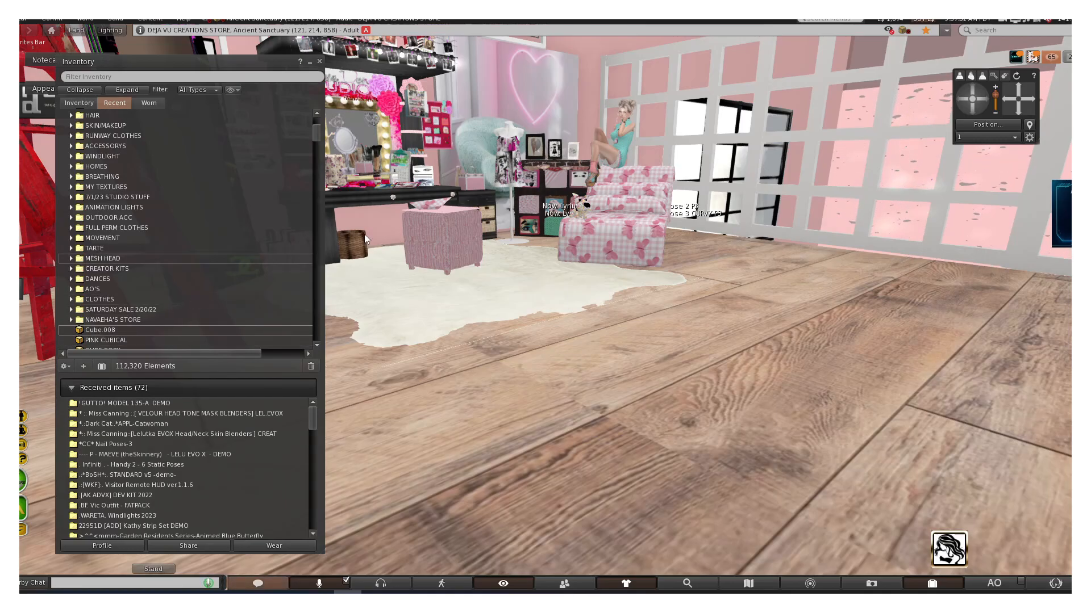
# - Examine the finished cube shelf in the studio and the decorated storage boxes inside its compartments
pyautogui.click(1021, 90)
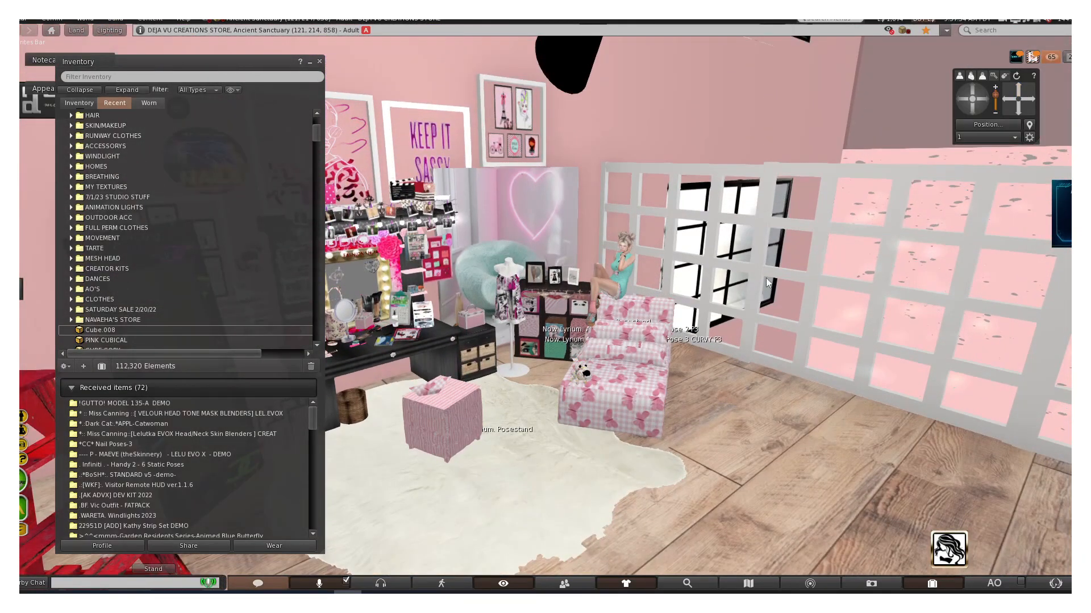
pyautogui.scroll(6, 660, 336)
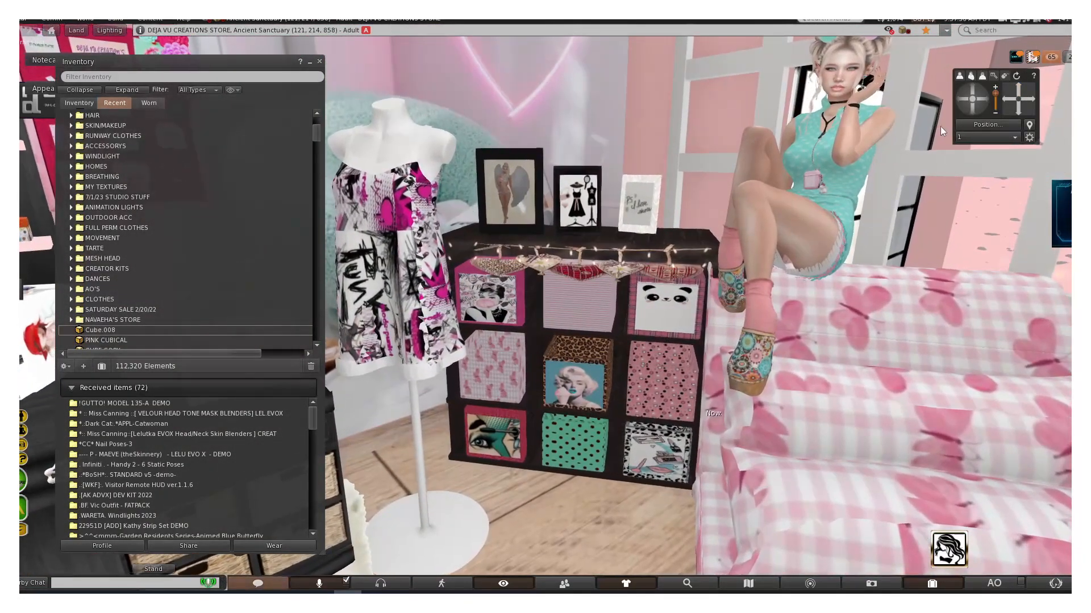
pyautogui.click(971, 111)
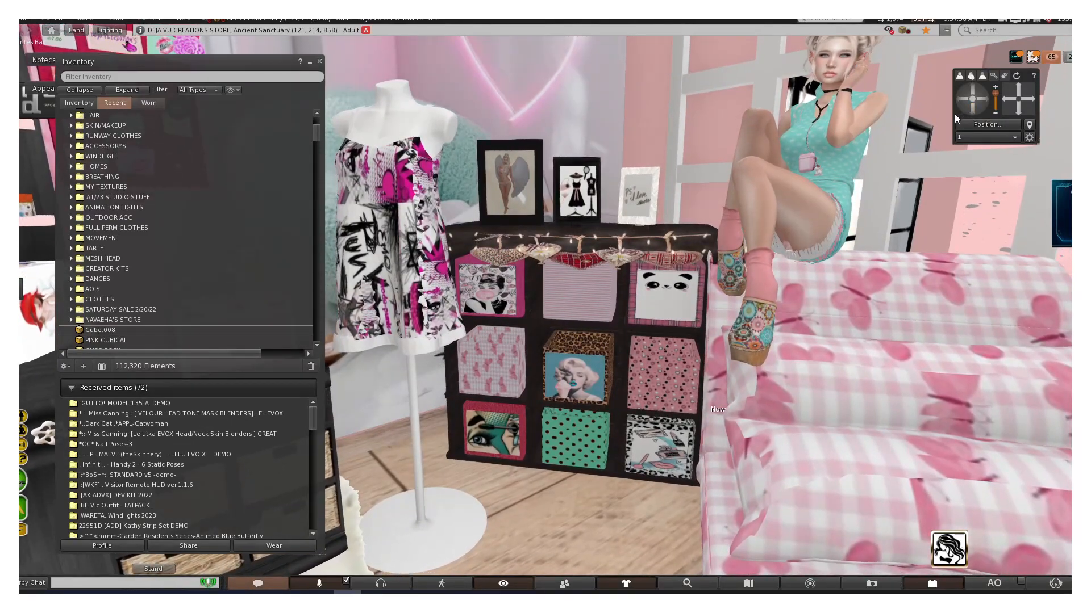
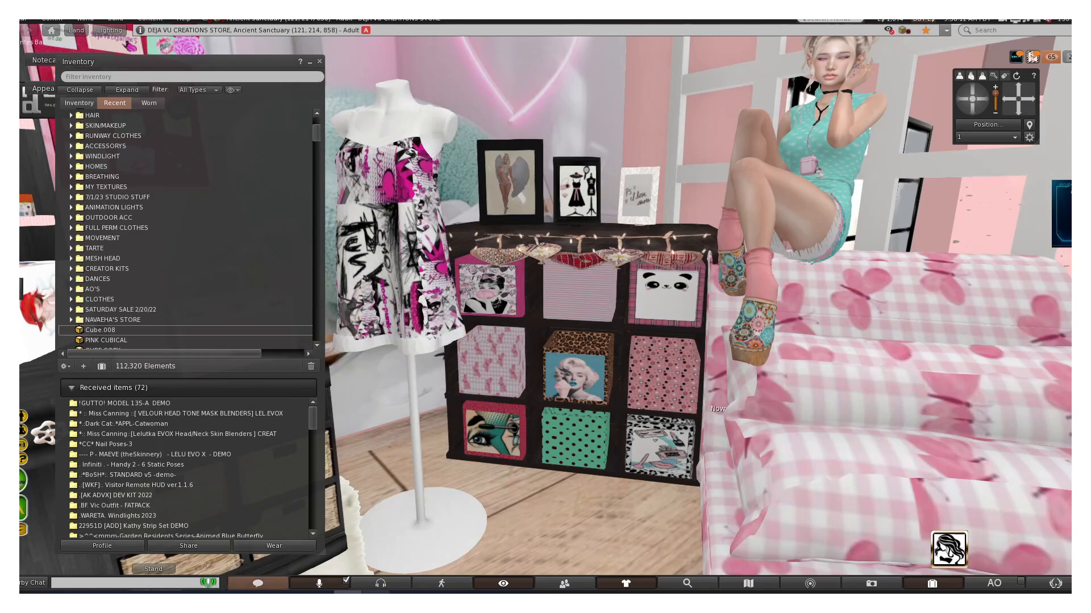
# - Switch to Blender and delete the cube shelf from the scene
pyautogui.moveTo(347, 592)
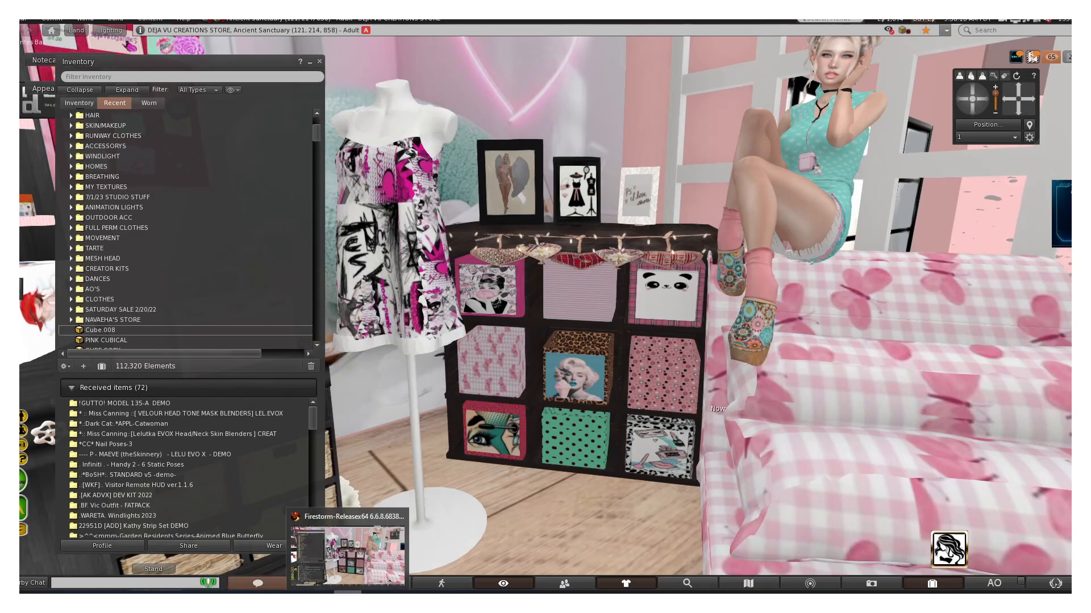
pyautogui.click(319, 592)
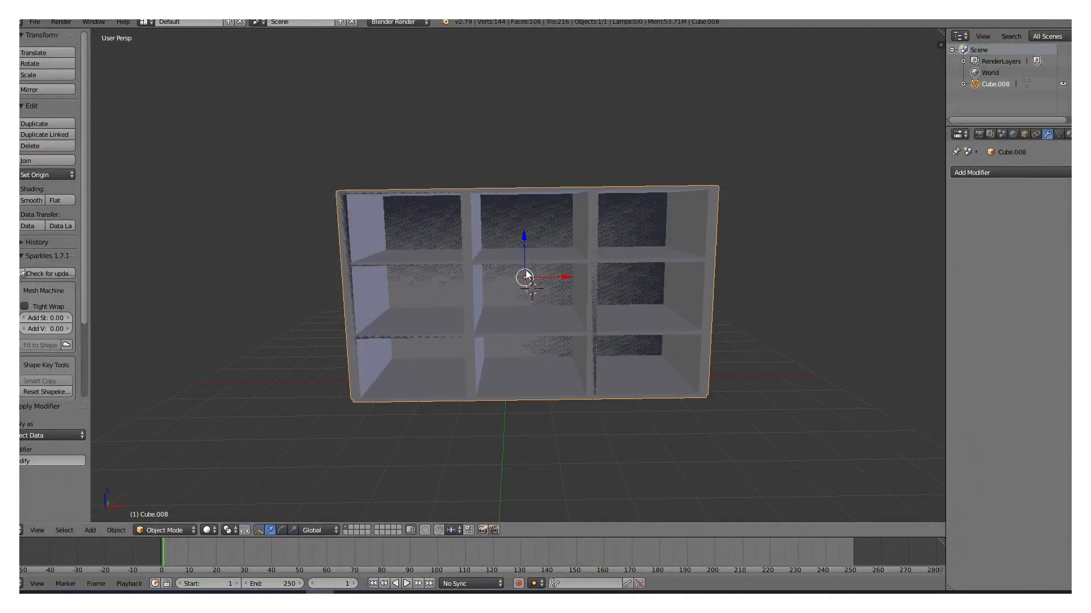
pyautogui.press('x')
pyautogui.click(514, 275)
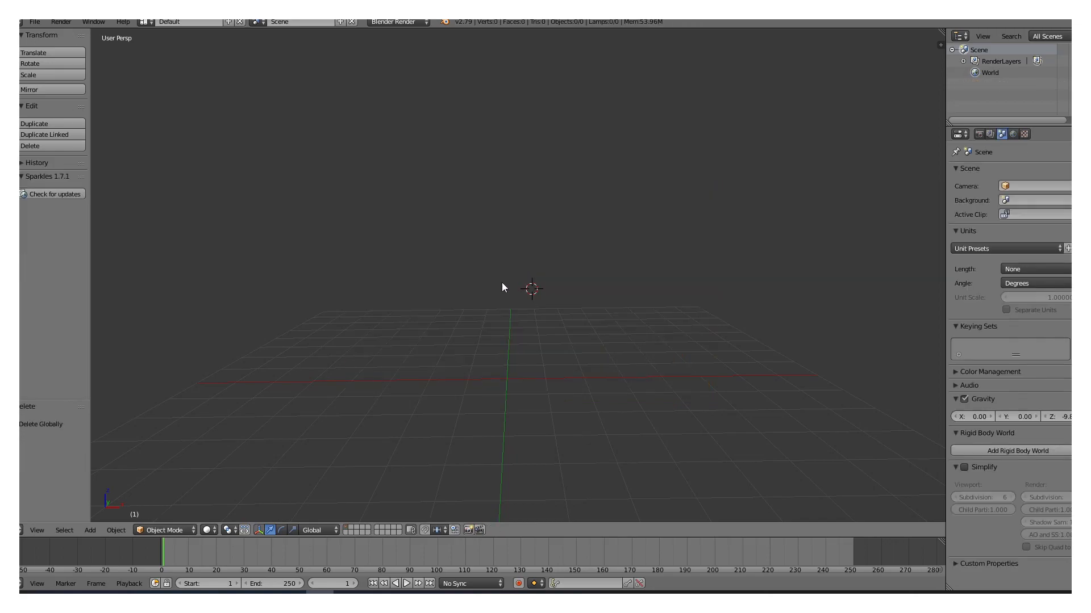
pyautogui.moveTo(596, 267); pyautogui.dragTo(594, 274, button='middle')
# - Flatten the default cube along the Y axis into a thin upright panel
pyautogui.moveTo(348, 592)
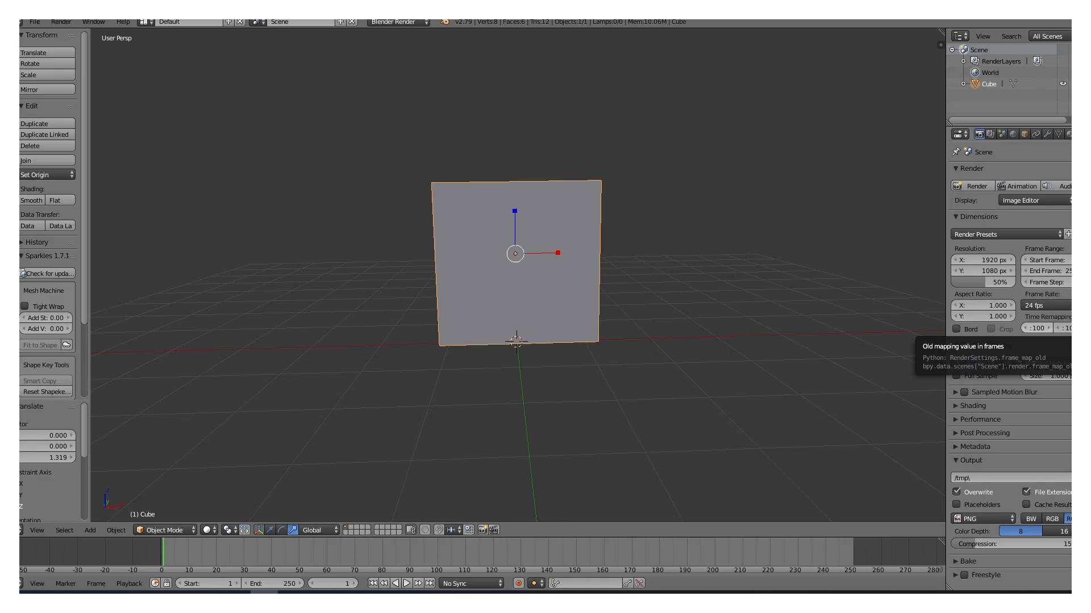
pyautogui.moveTo(597, 296); pyautogui.dragTo(487, 301, button='middle')
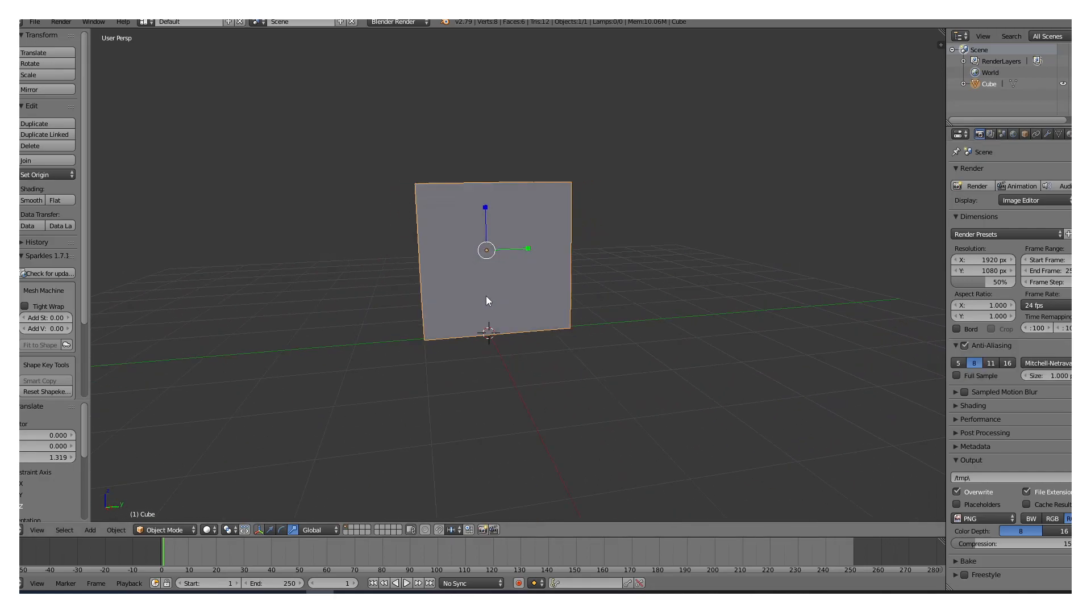
pyautogui.moveTo(528, 254); pyautogui.dragTo(489, 254)
# - Scale the thin panel uniformly by about 0.8 and lower it toward the floor grid
pyautogui.moveTo(489, 254); pyautogui.dragTo(604, 275, button='middle')
pyautogui.moveTo(518, 225); pyautogui.dragTo(547, 260)
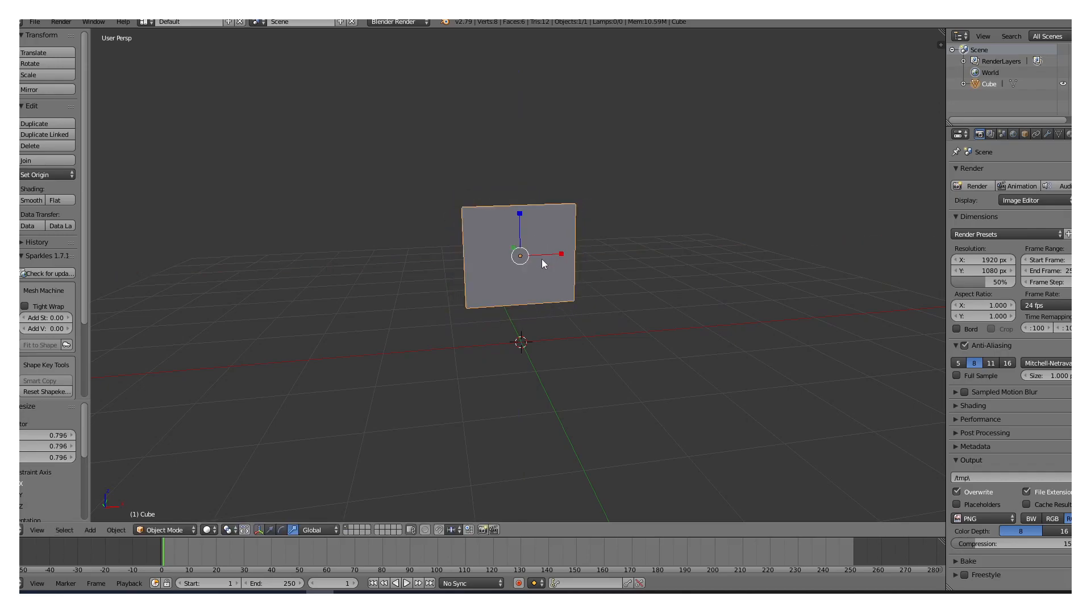
pyautogui.moveTo(527, 263); pyautogui.dragTo(520, 263, button='middle')
pyautogui.click(269, 530)
pyautogui.moveTo(515, 215); pyautogui.dragTo(518, 259)
# - Duplicate the thin panel and move the copy away from the original
pyautogui.moveTo(500, 307); pyautogui.dragTo(536, 320, button='middle')
pyautogui.scroll(4, 536, 320)
pyautogui.hotkey('ctrl', 'c')
pyautogui.hotkey('ctrl', 'v')
pyautogui.moveTo(534, 303); pyautogui.dragTo(651, 340)
pyautogui.moveTo(670, 358); pyautogui.dragTo(482, 370, button='middle')
pyautogui.scroll(-4, 602, 393)
pyautogui.moveTo(438, 297); pyautogui.dragTo(375, 292)
pyautogui.moveTo(382, 313); pyautogui.dragTo(541, 367, button='middle')
pyautogui.scroll(-2, 497, 343)
pyautogui.moveTo(551, 324); pyautogui.dragTo(518, 325)
# - Reshape the duplicated panel into a thin side wall at right angles to the original panel
pyautogui.moveTo(519, 346); pyautogui.dragTo(411, 367, button='middle')
pyautogui.moveTo(431, 291); pyautogui.dragTo(619, 346)
pyautogui.moveTo(625, 347); pyautogui.dragTo(841, 346, button='middle')
pyautogui.moveTo(601, 286); pyautogui.dragTo(551, 283)
pyautogui.moveTo(558, 381); pyautogui.dragTo(464, 393, button='middle')
pyautogui.moveTo(575, 318); pyautogui.dragTo(508, 319)
# - Align the side wall with the first panel's edge and trim its size to match
pyautogui.click(270, 530)
pyautogui.moveTo(549, 363); pyautogui.dragTo(691, 387, button='middle')
pyautogui.moveTo(621, 295); pyautogui.dragTo(583, 295)
pyautogui.moveTo(570, 337)
pyautogui.mouseDown(button='middle')
pyautogui.moveTo(420, 349)
pyautogui.moveTo(555, 348)
pyautogui.mouseUp(button='middle')
pyautogui.click(293, 530)
pyautogui.moveTo(574, 295)
pyautogui.mouseDown()
pyautogui.moveTo(584, 296)
pyautogui.moveTo(556, 296)
pyautogui.mouseUp()
pyautogui.click(270, 530)
# - Duplicate the side wall and move the copy along X to form the opposite side of the box
pyautogui.rightClick(588, 316)
pyautogui.moveTo(587, 316); pyautogui.dragTo(476, 338, button='middle')
pyautogui.hotkey('ctrl', 'c')
pyautogui.hotkey('ctrl', 'v')
pyautogui.moveTo(502, 323); pyautogui.dragTo(615, 323)
# - Duplicate the first panel and move the copy along Y to close the open side between the side walls
pyautogui.moveTo(578, 341); pyautogui.dragTo(669, 347, button='middle')
pyautogui.rightClick(548, 247)
pyautogui.hotkey('ctrl', 'c')
pyautogui.hotkey('ctrl', 'v')
pyautogui.moveTo(507, 288); pyautogui.dragTo(606, 298)
# - Fit the front wall against the side walls, scaling it uniformly by about 1.03
pyautogui.moveTo(653, 321); pyautogui.dragTo(534, 345, button='middle')
pyautogui.moveTo(534, 347); pyautogui.dragTo(537, 348)
pyautogui.moveTo(588, 336); pyautogui.dragTo(591, 412, button='middle')
pyautogui.moveTo(539, 415); pyautogui.dragTo(540, 417)
pyautogui.moveTo(540, 416); pyautogui.dragTo(568, 284, button='middle')
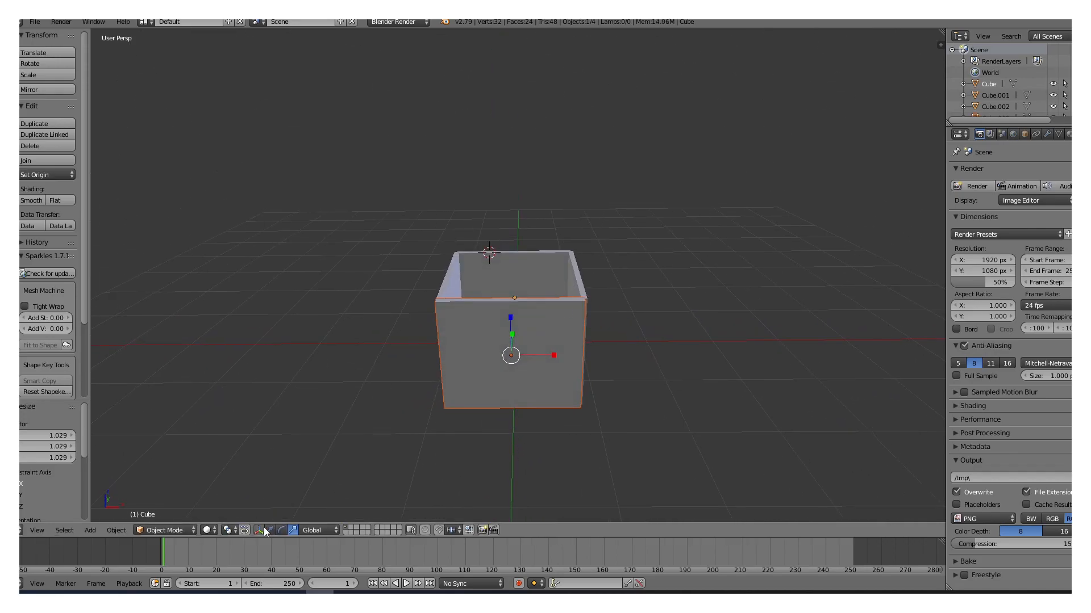
# - Duplicate the front wall and move the copy along Y to the middle of the box
pyautogui.moveTo(511, 356); pyautogui.dragTo(379, 390, button='middle')
pyautogui.hotkey('ctrl', 'c')
pyautogui.hotkey('ctrl', 'v')
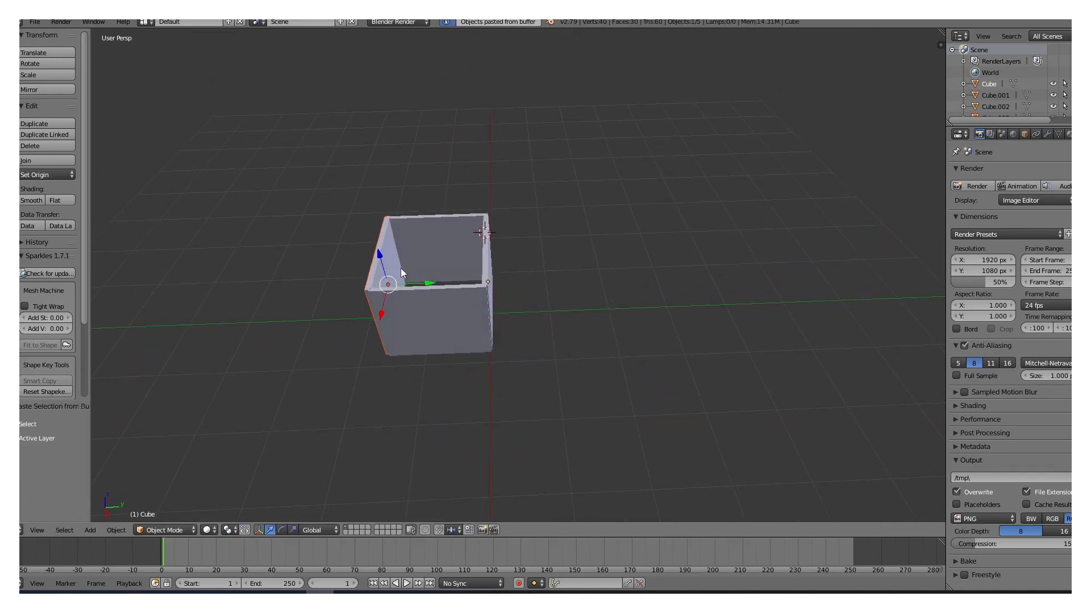
pyautogui.moveTo(411, 286); pyautogui.dragTo(463, 286)
# - Flatten the middle copy along Z and stretch it along Y to span the box as a floor panel
pyautogui.click(292, 531)
pyautogui.moveTo(432, 252); pyautogui.dragTo(436, 275)
pyautogui.moveTo(453, 282); pyautogui.dragTo(480, 283)
# - Thin the floor panel further along Z and lower it about 1.98 units to the bottom of the box
pyautogui.moveTo(504, 321); pyautogui.dragTo(502, 287, button='middle')
pyautogui.click(270, 530)
pyautogui.moveTo(441, 248); pyautogui.dragTo(440, 182)
pyautogui.moveTo(473, 264); pyautogui.dragTo(474, 224, button='middle')
pyautogui.click(291, 531)
pyautogui.moveTo(430, 170); pyautogui.dragTo(434, 297)
pyautogui.click(270, 530)
pyautogui.moveTo(480, 308); pyautogui.dragTo(593, 324, button='middle')
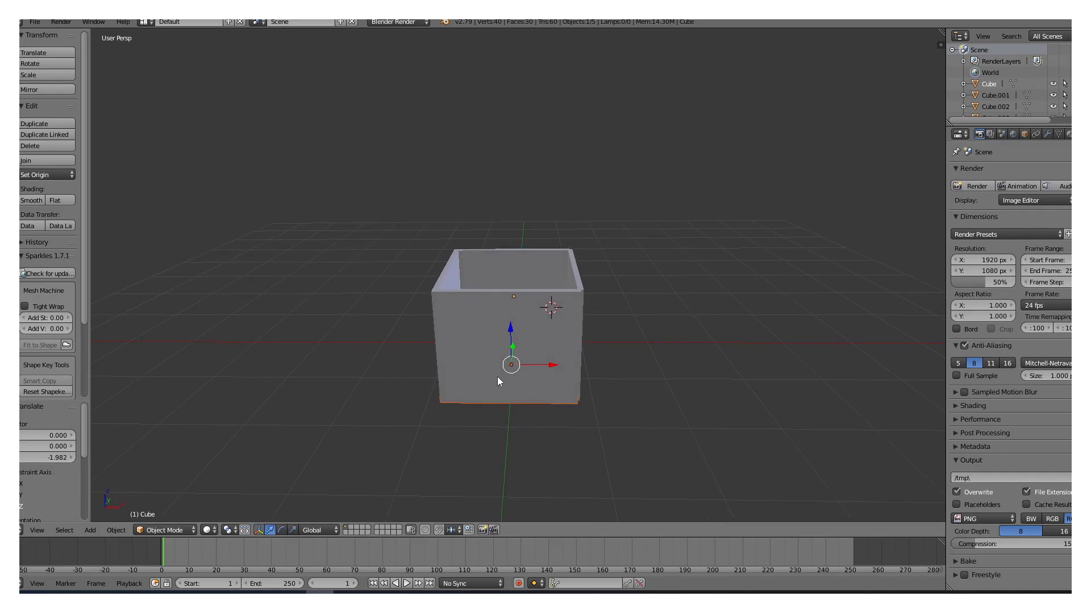
# - Select the four walls together with the floor panel and join them into one object
pyautogui.moveTo(492, 351); pyautogui.dragTo(500, 361, button='middle')
pyautogui.moveTo(498, 383); pyautogui.dragTo(492, 383, button='middle')
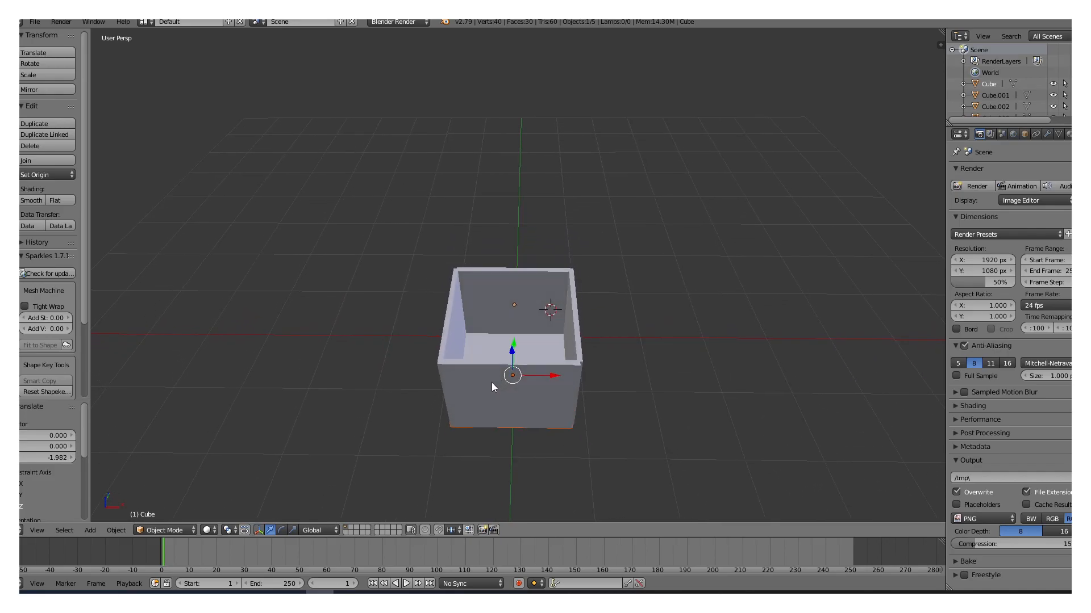
pyautogui.keyDown('shift'); pyautogui.rightClick(455, 311); pyautogui.keyUp('shift')
pyautogui.keyDown('shift'); pyautogui.rightClick(495, 283); pyautogui.keyUp('shift')
pyautogui.keyDown('shift'); pyautogui.rightClick(574, 322); pyautogui.keyUp('shift')
pyautogui.keyDown('shift'); pyautogui.rightClick(533, 378); pyautogui.keyUp('shift')
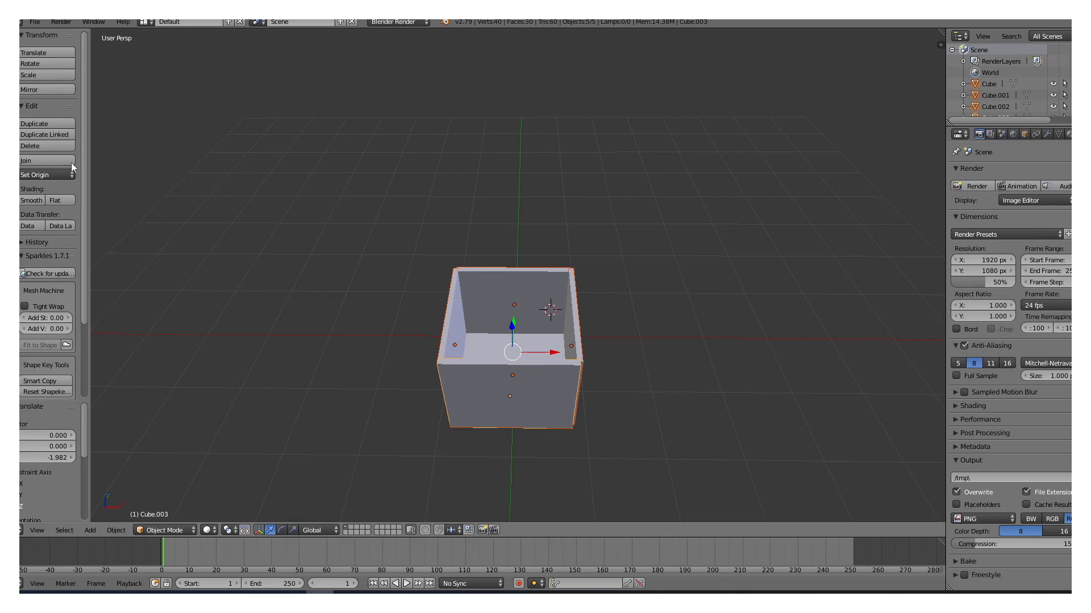
pyautogui.click(48, 161)
# - Split the 3D view into two areas and turn the new area into a UV/Image Editor
pyautogui.moveTo(531, 434); pyautogui.dragTo(545, 345, button='middle')
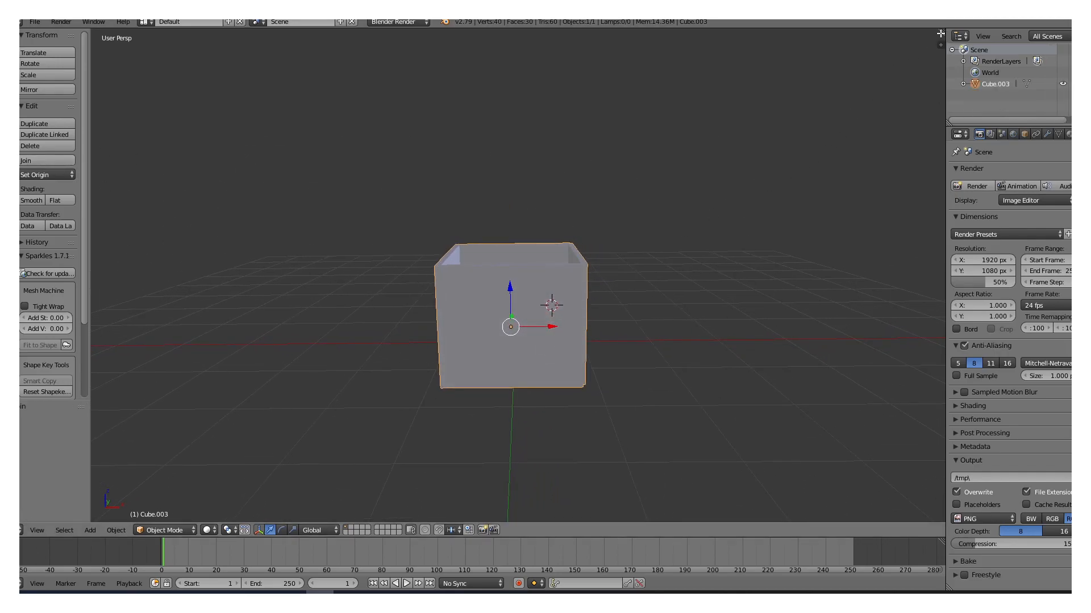
pyautogui.moveTo(940, 33); pyautogui.dragTo(354, 116)
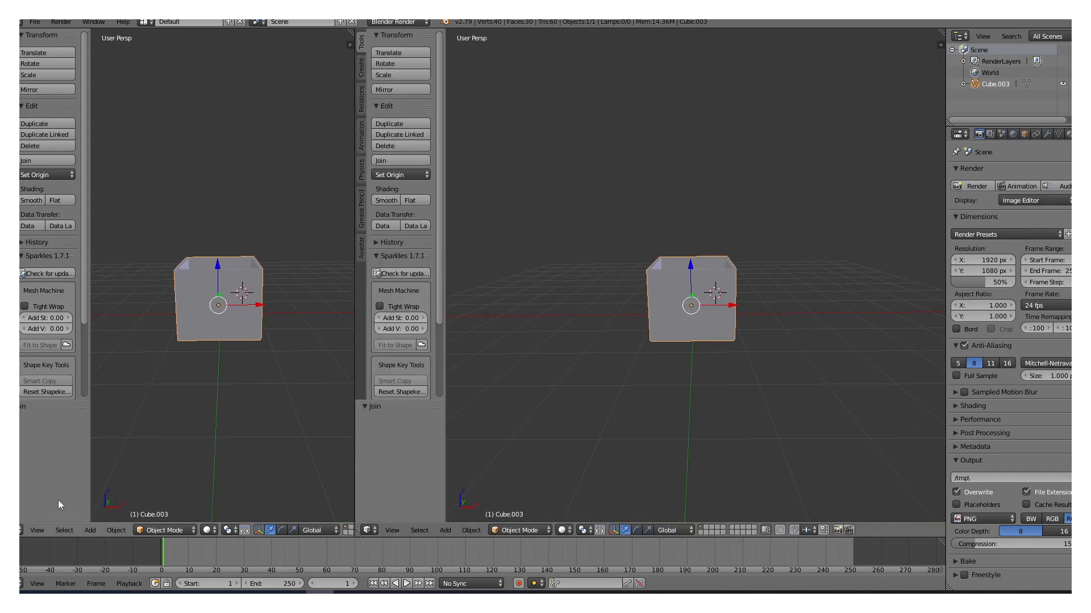
pyautogui.click(20, 530)
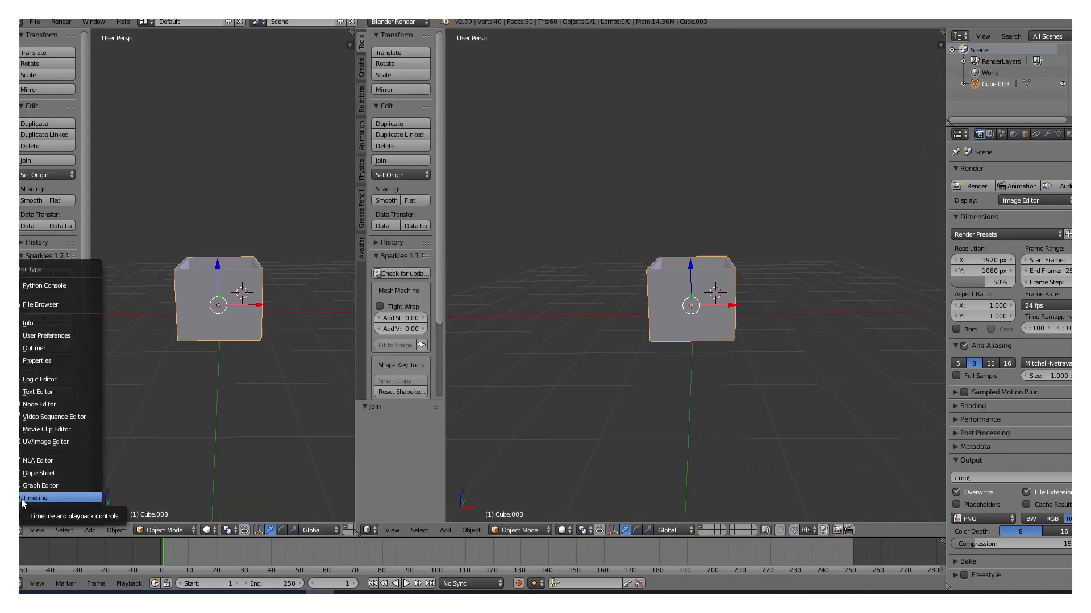
pyautogui.click(25, 442)
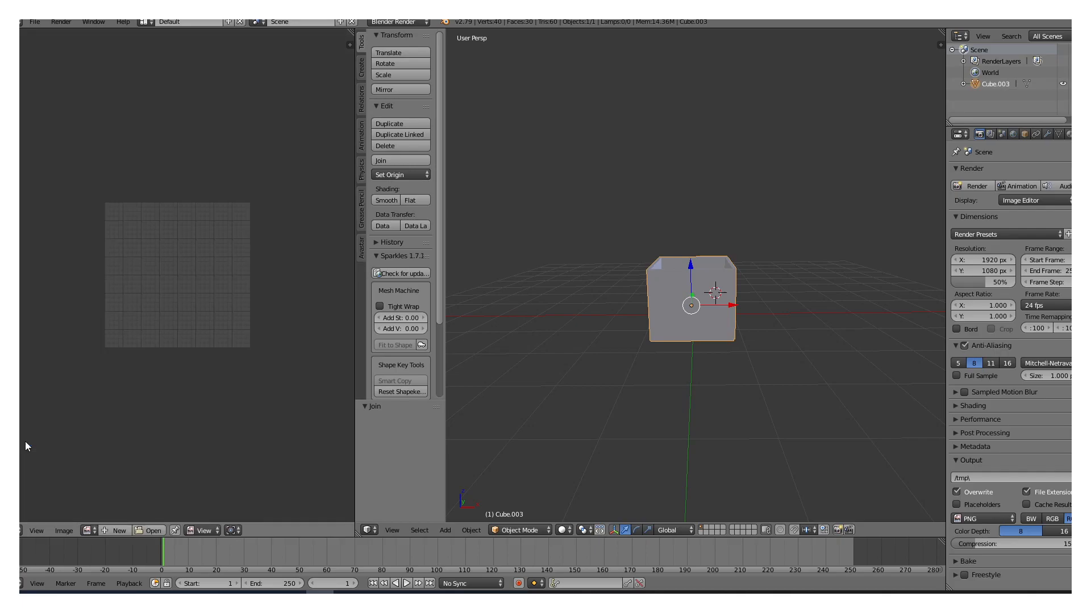
pyautogui.scroll(2, 192, 330)
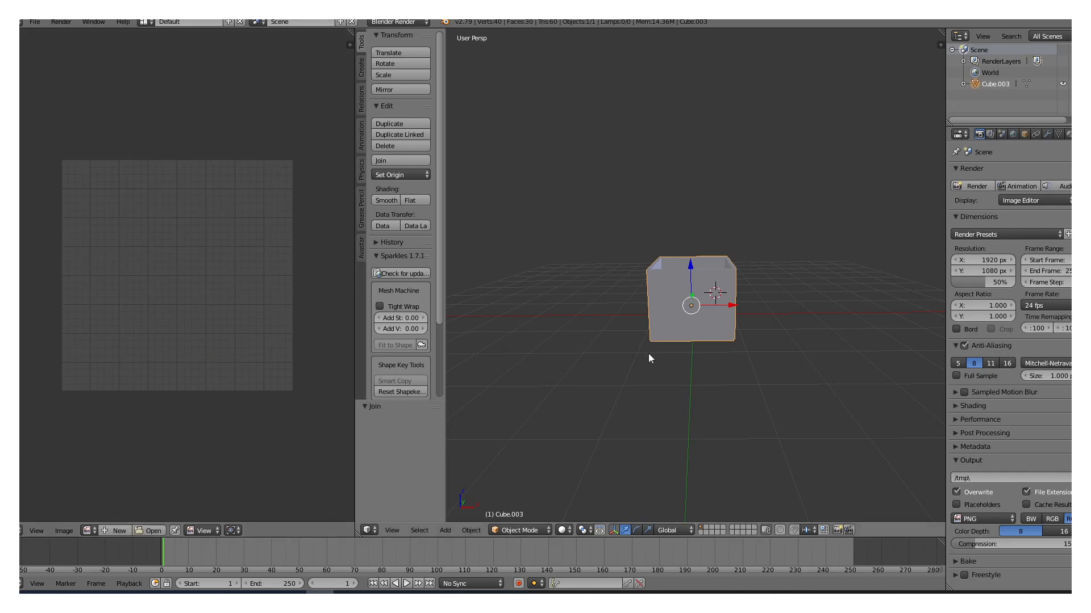
pyautogui.click(525, 530)
pyautogui.press('a')
pyautogui.press('a')
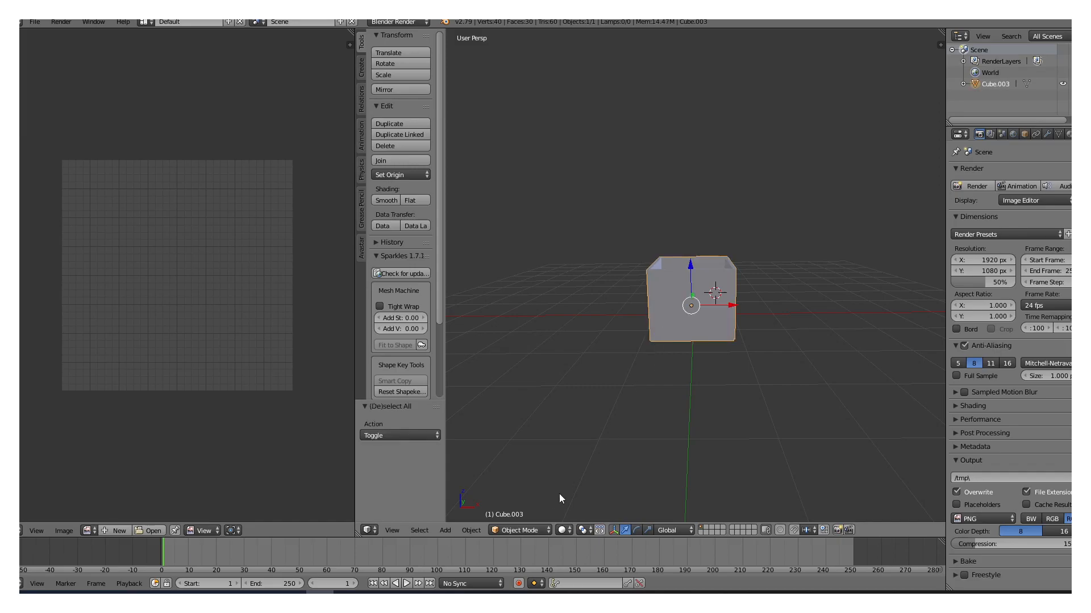
pyautogui.click(526, 530)
pyautogui.click(526, 504)
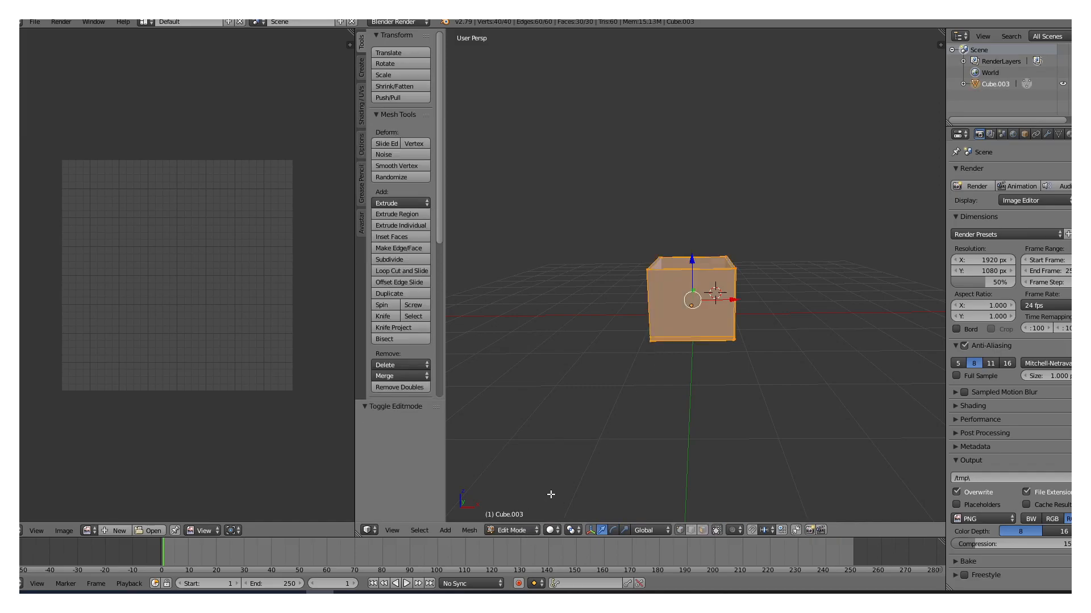
pyautogui.click(523, 531)
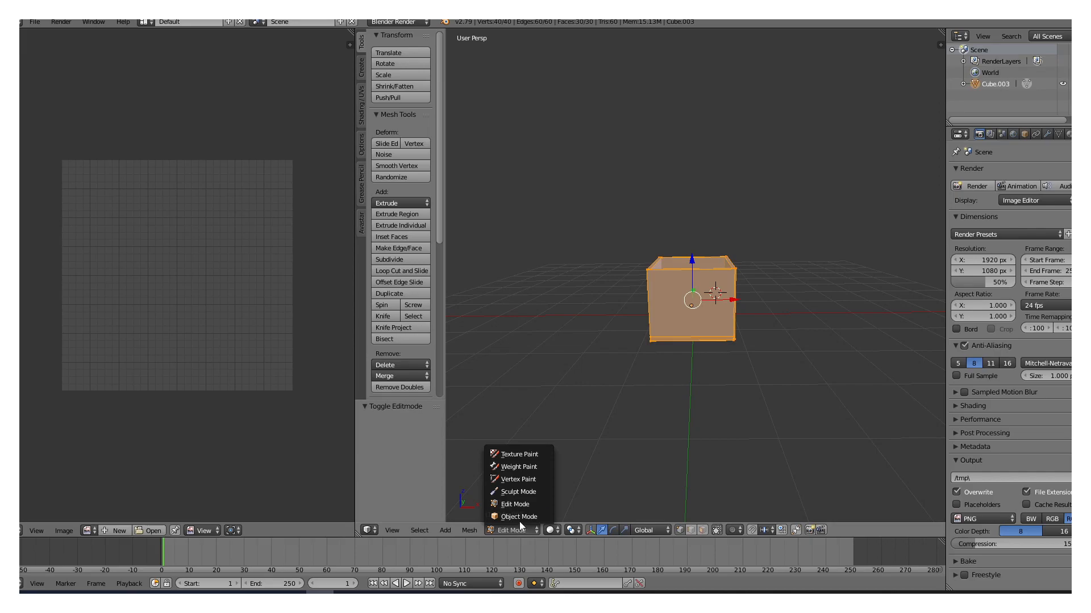
pyautogui.click(518, 518)
pyautogui.press('a')
pyautogui.press('a')
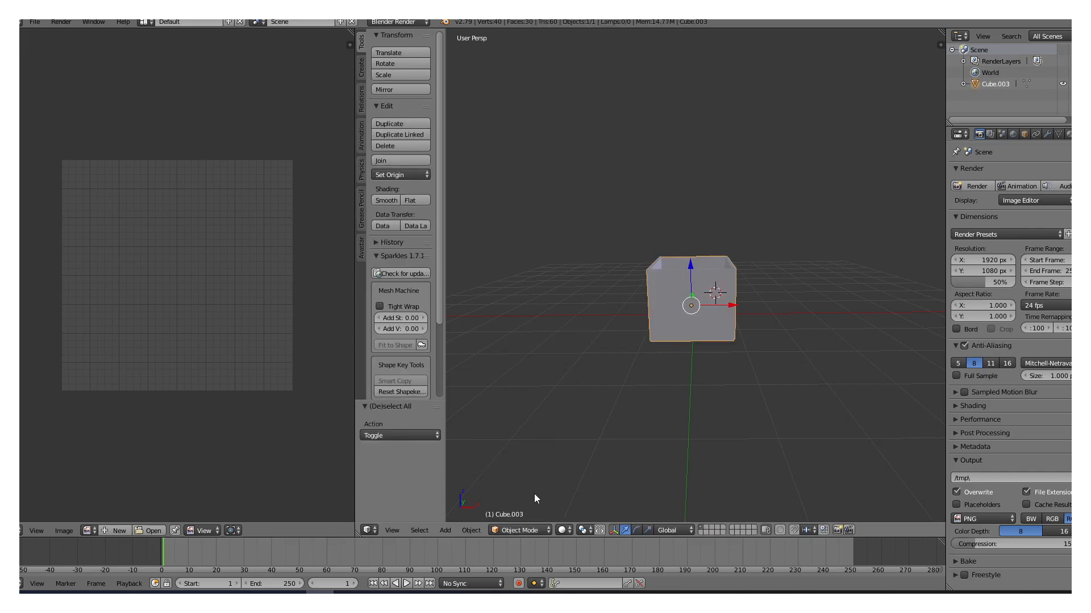
# - Switch the selected box object to Edit Mode
pyautogui.click(515, 528)
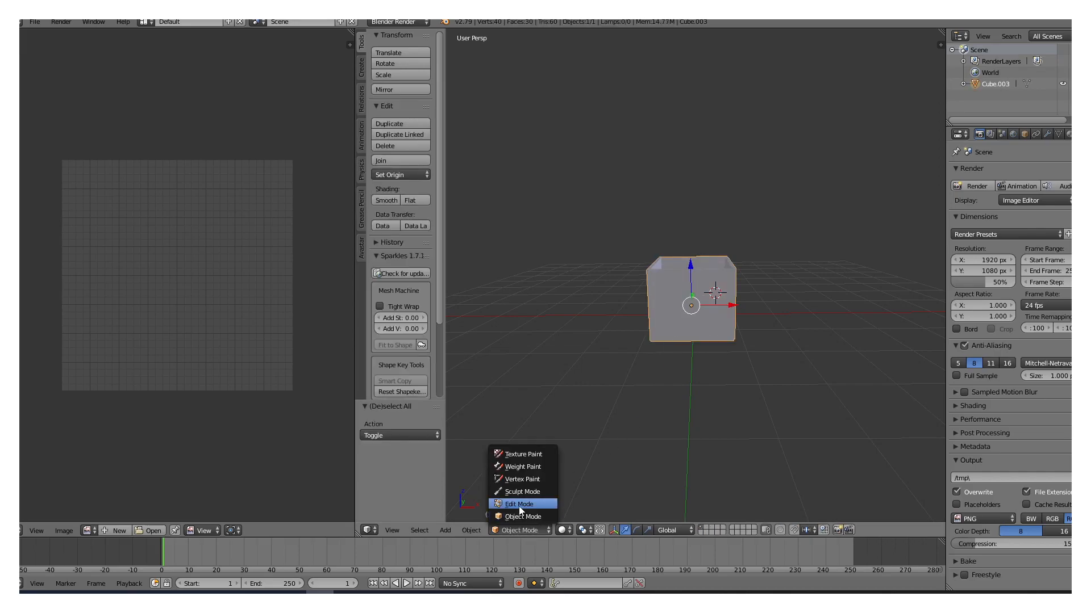
pyautogui.click(519, 504)
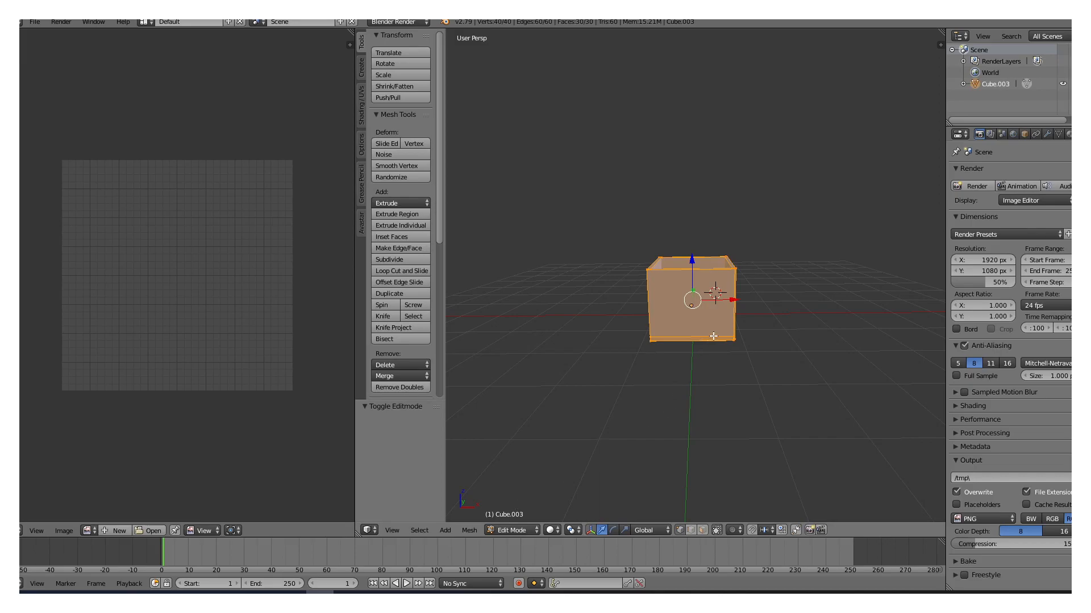
pyautogui.moveTo(714, 332)
pyautogui.mouseDown(button='middle')
pyautogui.moveTo(694, 390)
pyautogui.moveTo(700, 441)
pyautogui.moveTo(702, 341)
pyautogui.mouseUp(button='middle')
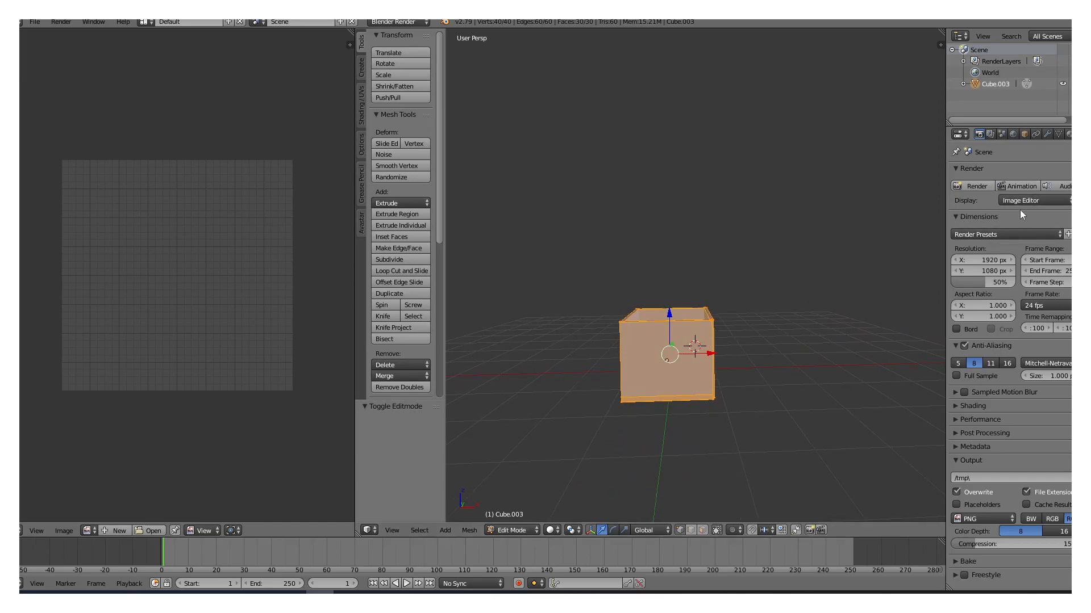
# - Enable Ambient Occlusion in the world settings and choose its blending method
pyautogui.click(1013, 134)
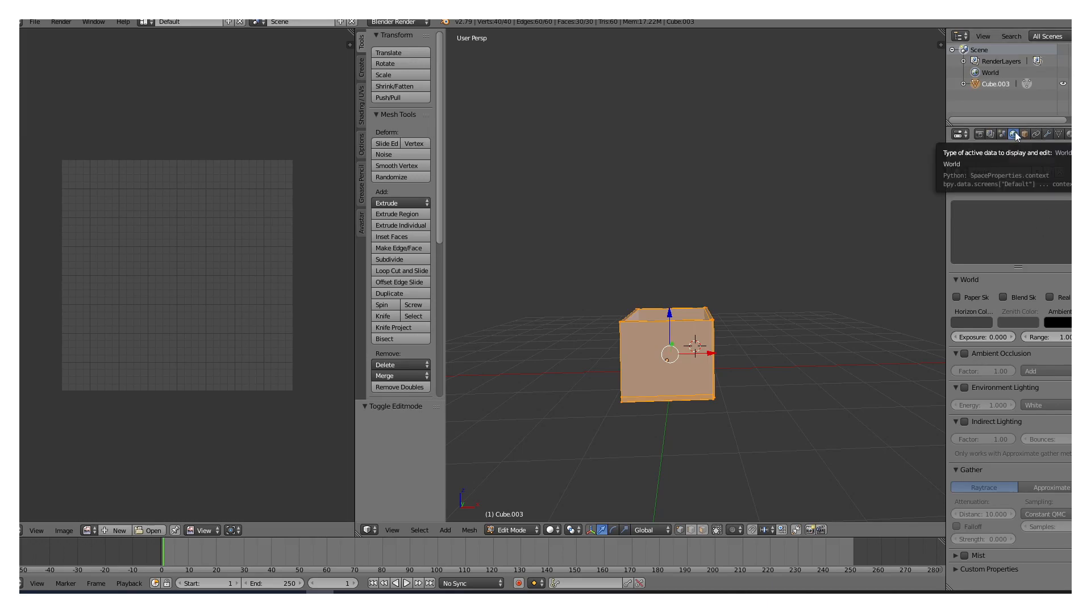
pyautogui.click(964, 353)
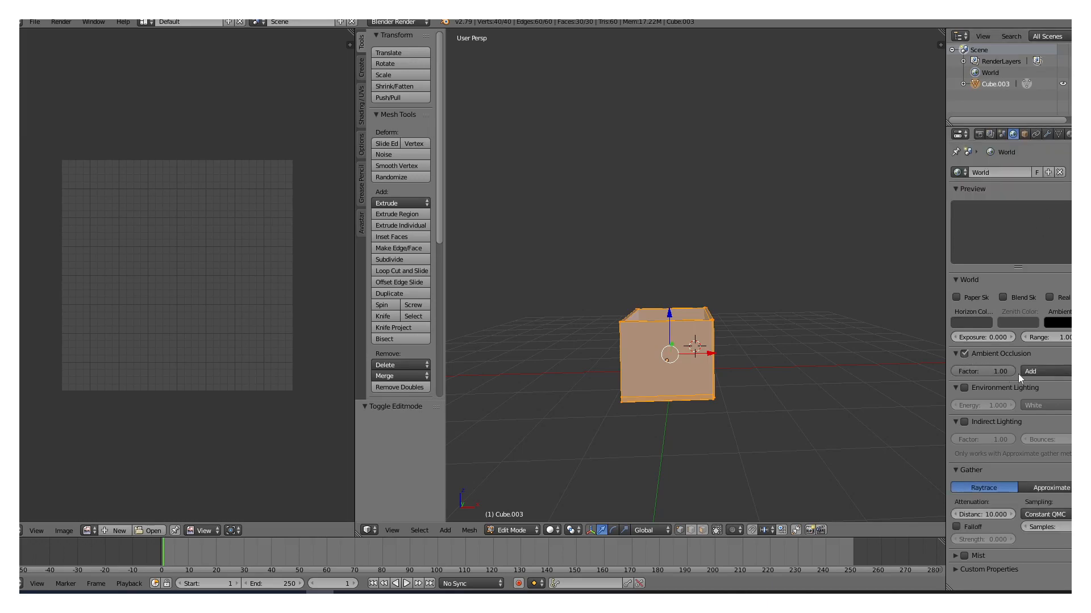
pyautogui.click(1040, 371)
pyautogui.click(1040, 359)
# - Set the render output's color depth to 16 and open the bake settings
pyautogui.click(977, 135)
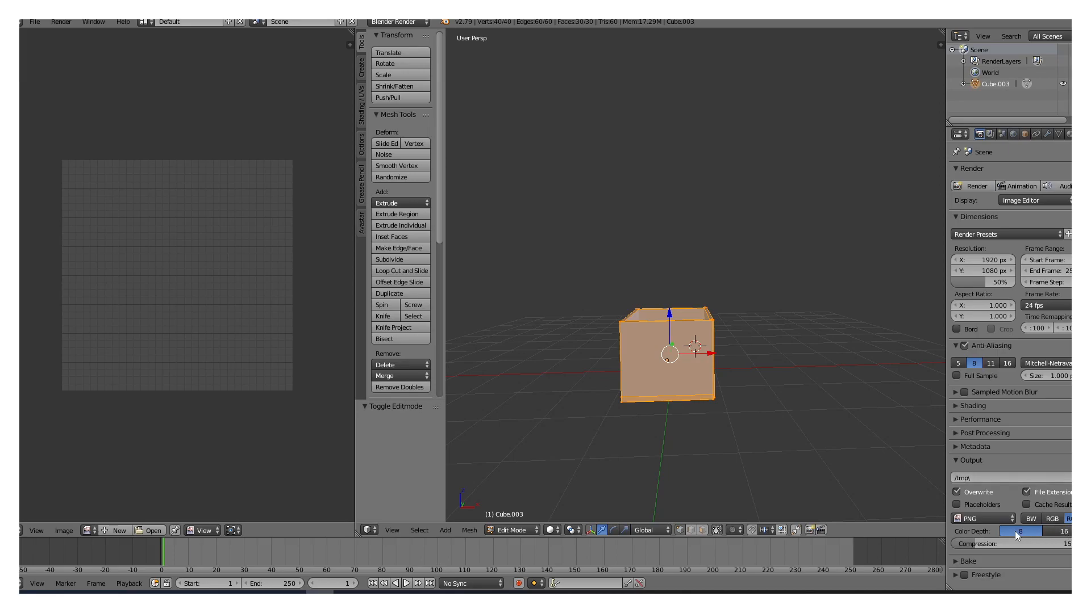
pyautogui.click(1063, 532)
pyautogui.click(955, 562)
pyautogui.scroll(-3, 983, 557)
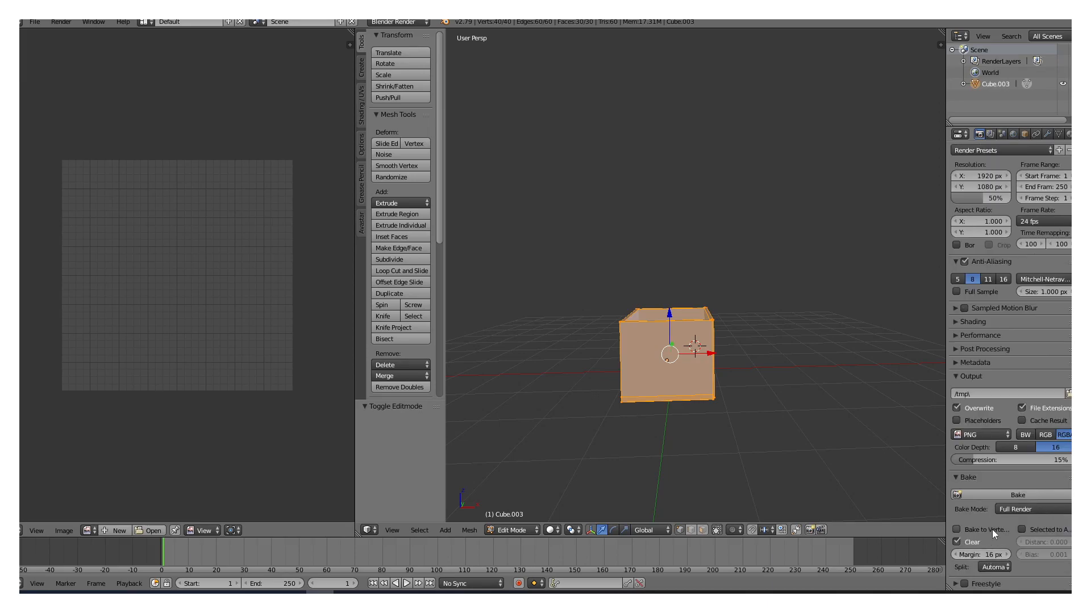
# - Set the bake mode to Ambient Occlusion and enable the Normalized option
pyautogui.click(1020, 509)
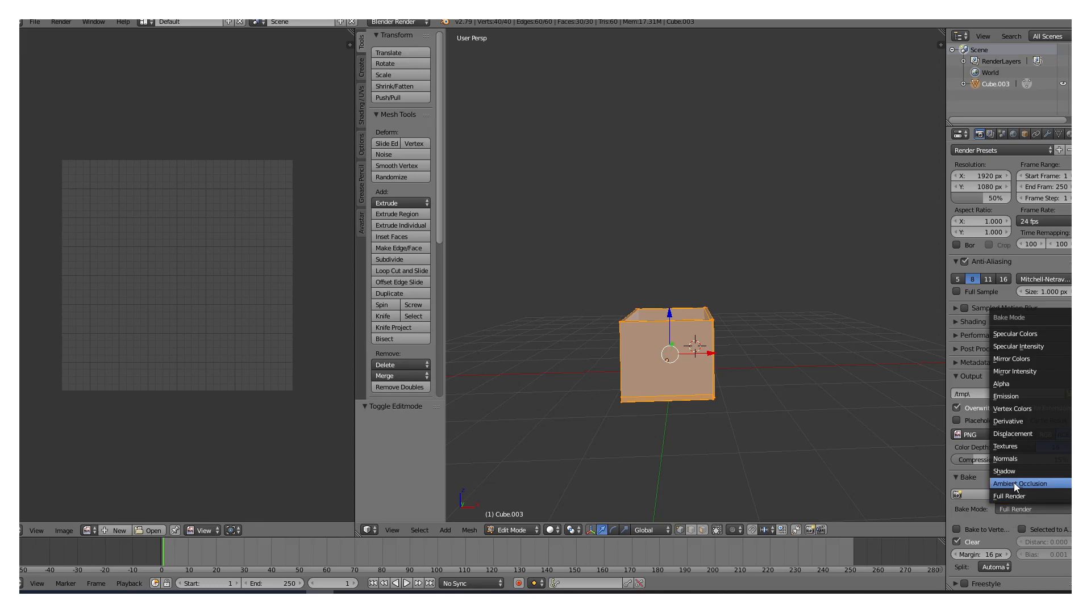
pyautogui.click(1013, 484)
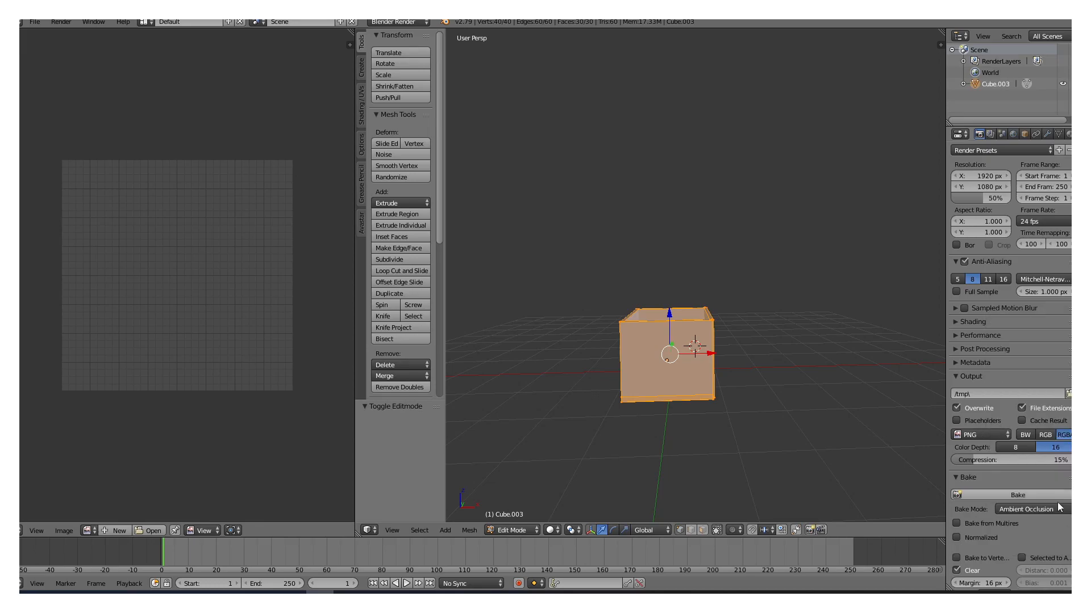
pyautogui.click(956, 538)
pyautogui.scroll(-2, 997, 536)
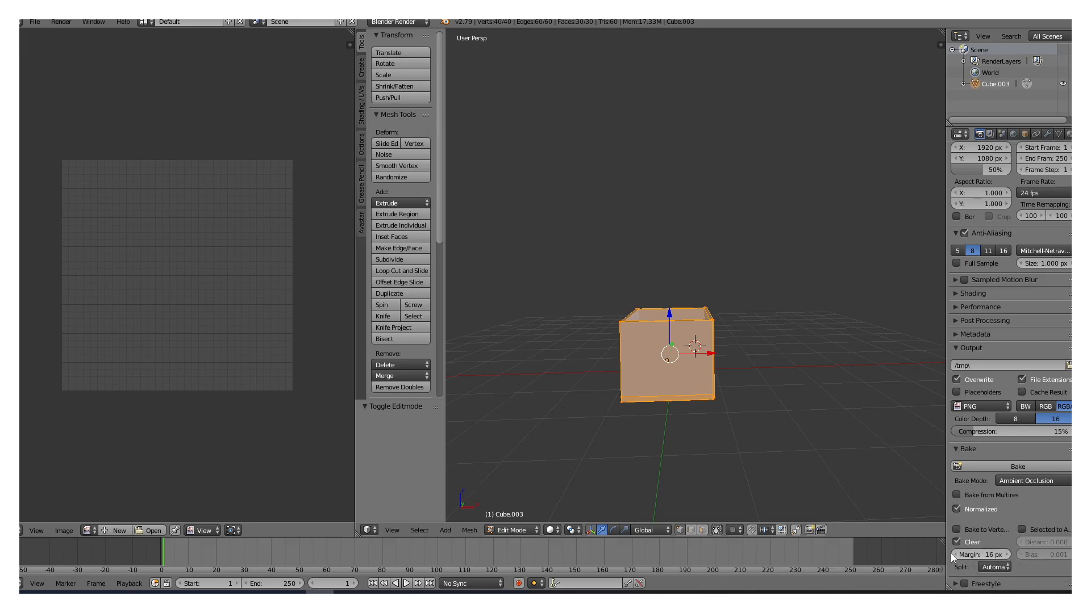
# - Reduce the bake margin to 5 px
pyautogui.click(953, 554)
pyautogui.click(954, 554)
pyautogui.click(954, 554)
pyautogui.click(954, 555)
pyautogui.click(954, 554)
pyautogui.click(954, 554)
pyautogui.click(953, 554)
pyautogui.click(953, 555)
pyautogui.click(953, 554)
pyautogui.click(1003, 555)
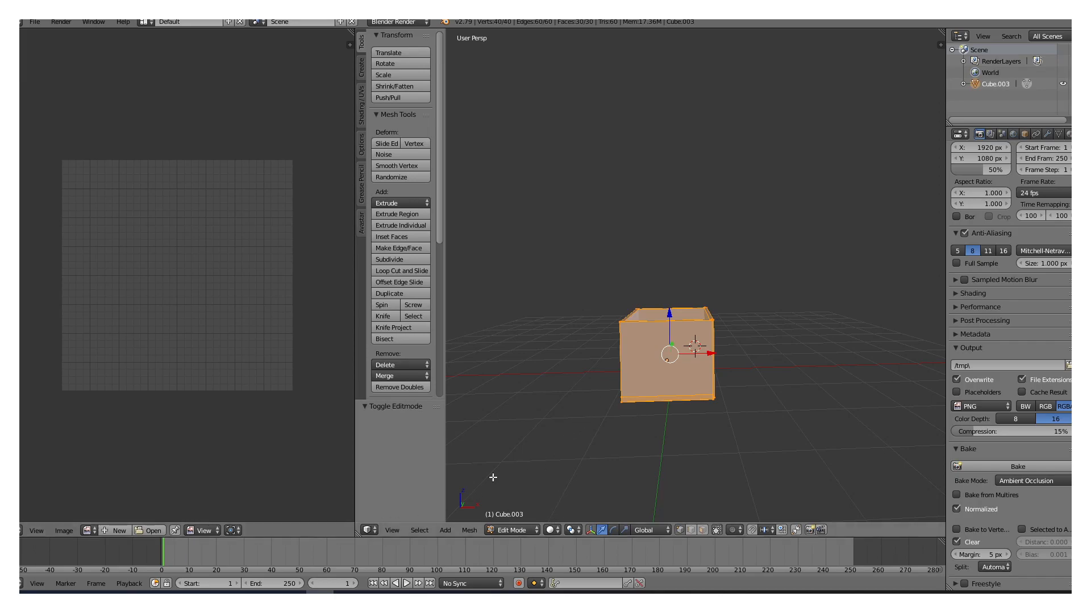
# - Create a new blank 1024 × 1024 px image named BOX in the UV/Image editor
pyautogui.moveTo(677, 410)
pyautogui.mouseDown(button='middle')
pyautogui.moveTo(694, 390)
pyautogui.moveTo(576, 341)
pyautogui.moveTo(898, 410)
pyautogui.moveTo(686, 422)
pyautogui.mouseUp(button='middle')
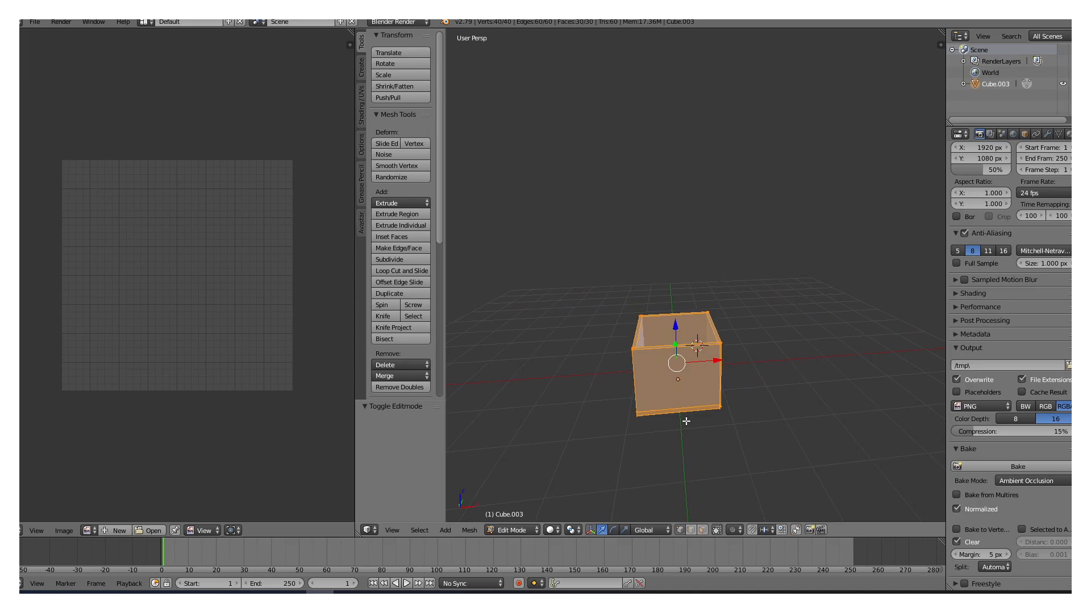
pyautogui.click(115, 528)
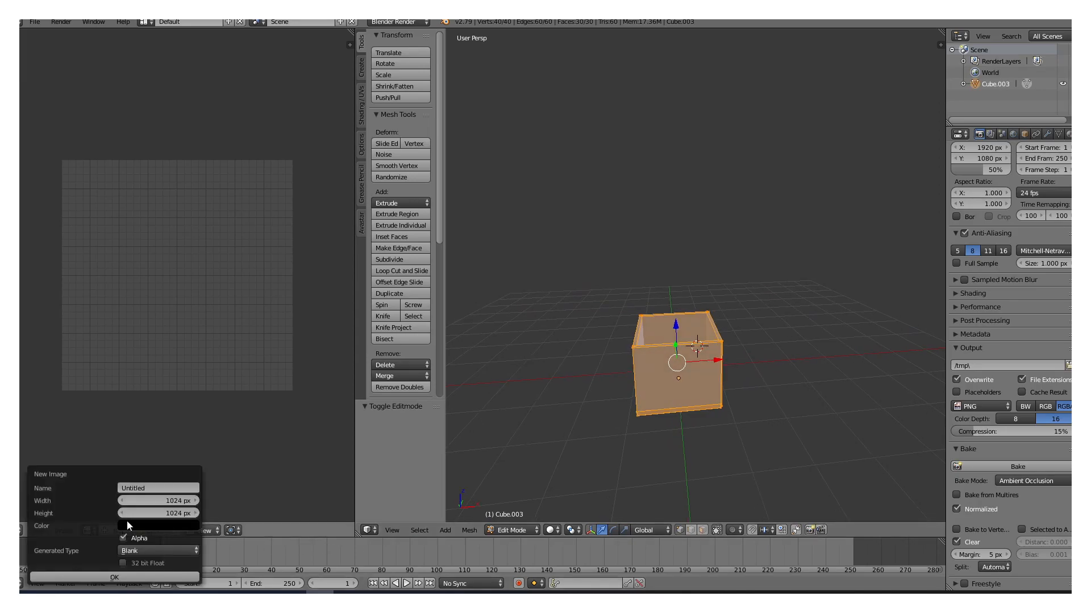
pyautogui.click(141, 489)
pyautogui.write('b')
pyautogui.press('BackSpace')
pyautogui.press('BackSpace')
pyautogui.press('BackSpace')
pyautogui.write('BOX')
pyautogui.click(98, 577)
# - Scale all the stacked UV faces by about -0.371 and unlink the BOX image from the UV/Image editor
pyautogui.scroll(-5, 257, 386)
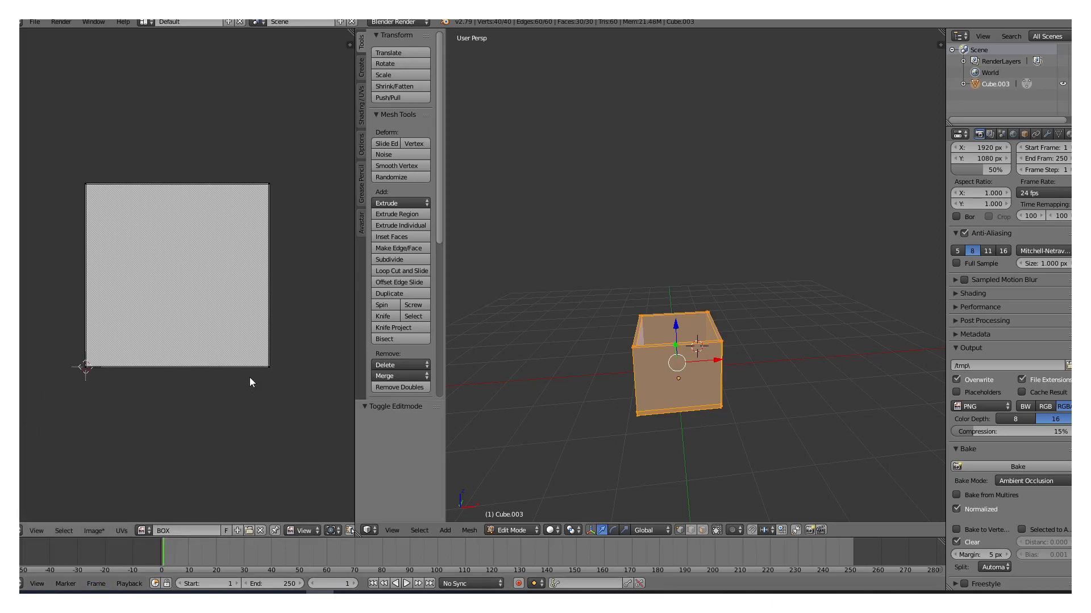
pyautogui.press('a')
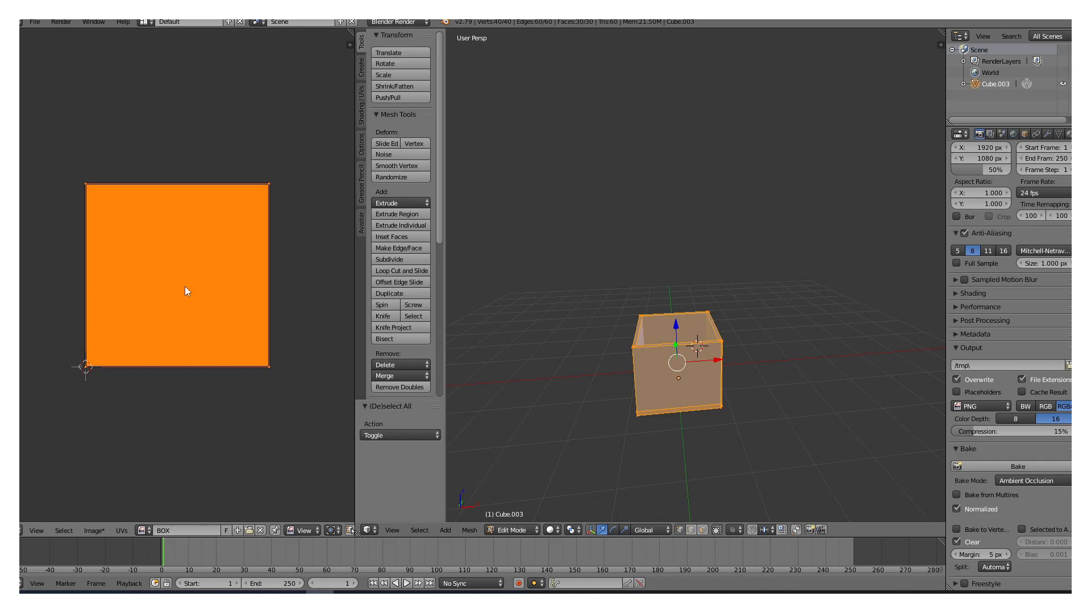
pyautogui.press('s')
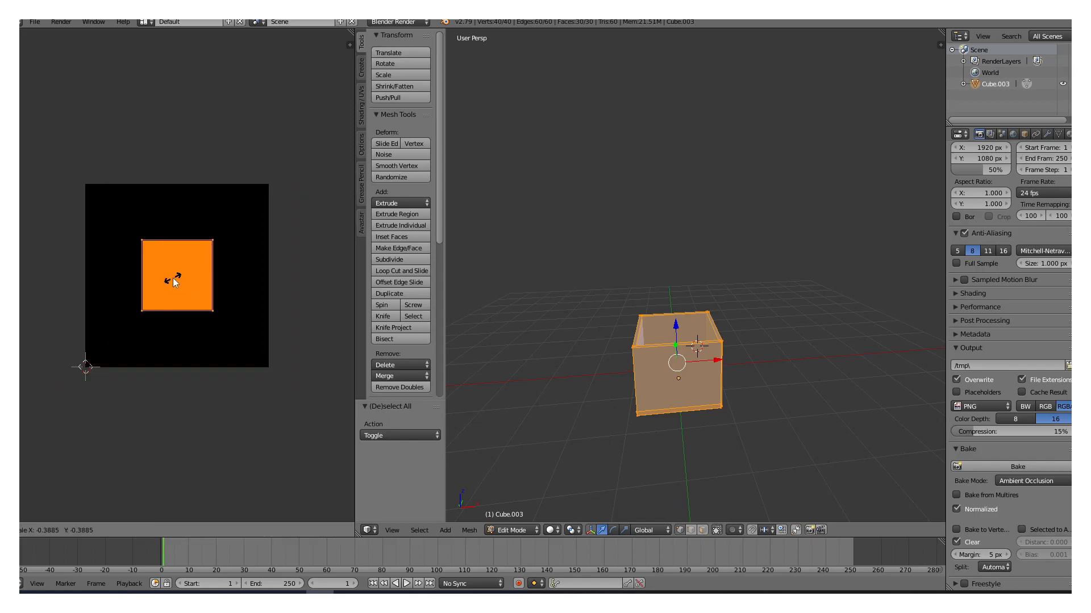
pyautogui.click(173, 274)
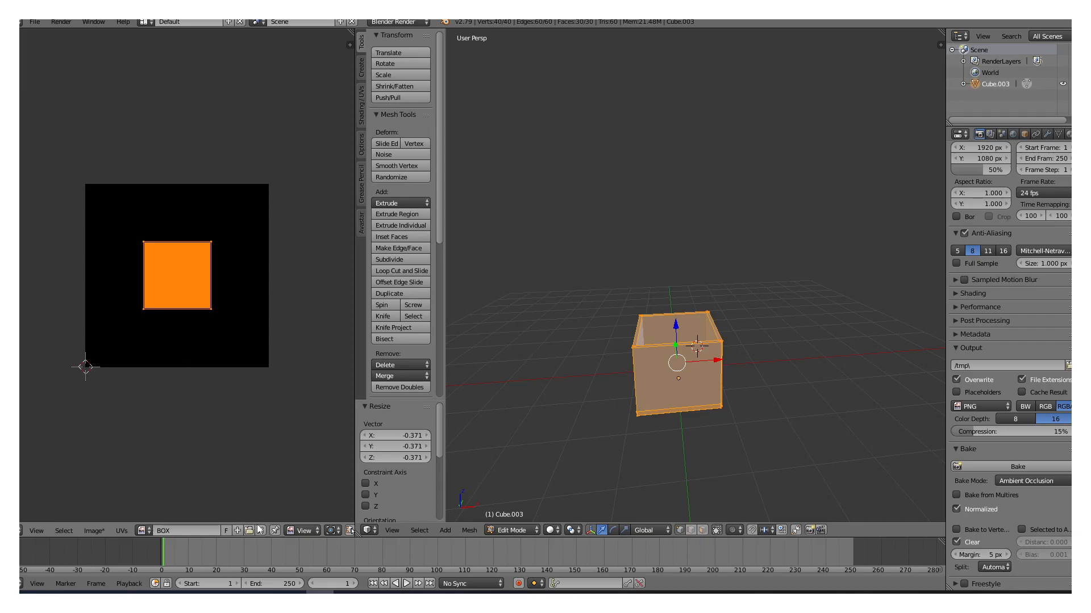
pyautogui.click(261, 530)
pyautogui.scroll(5, 182, 321)
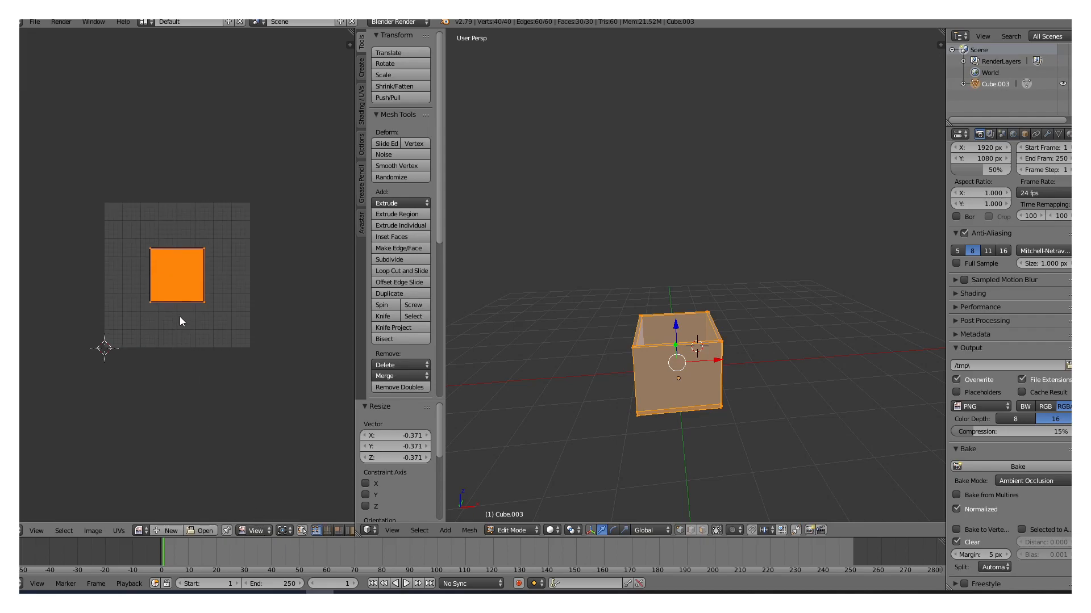
# - Place the 2D cursor above the UV grid and scale all the UV faces by about 0.552
pyautogui.click(171, 88)
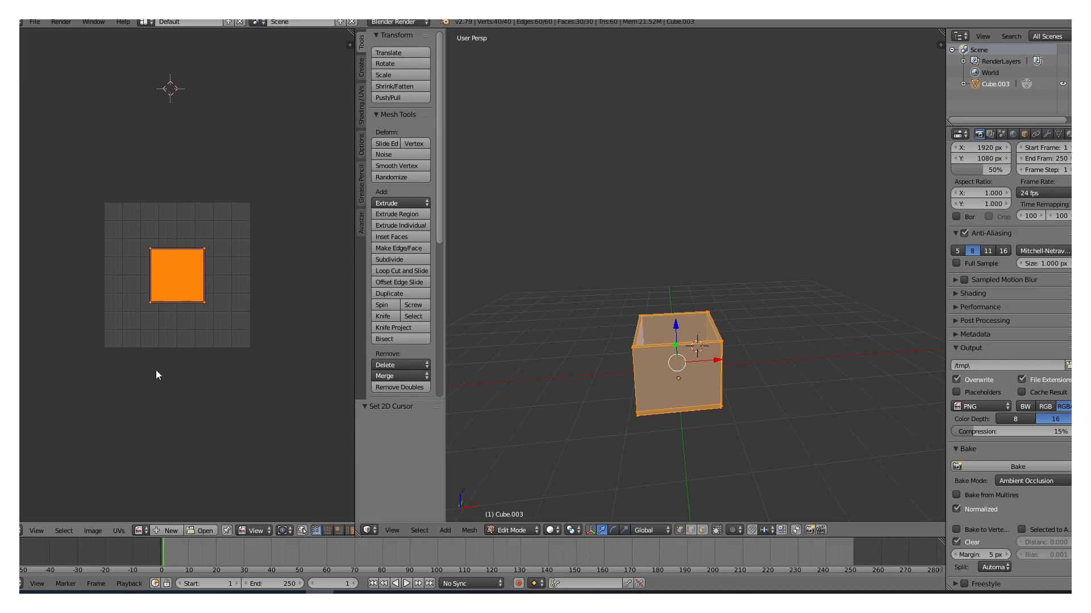
pyautogui.scroll(3, 169, 347)
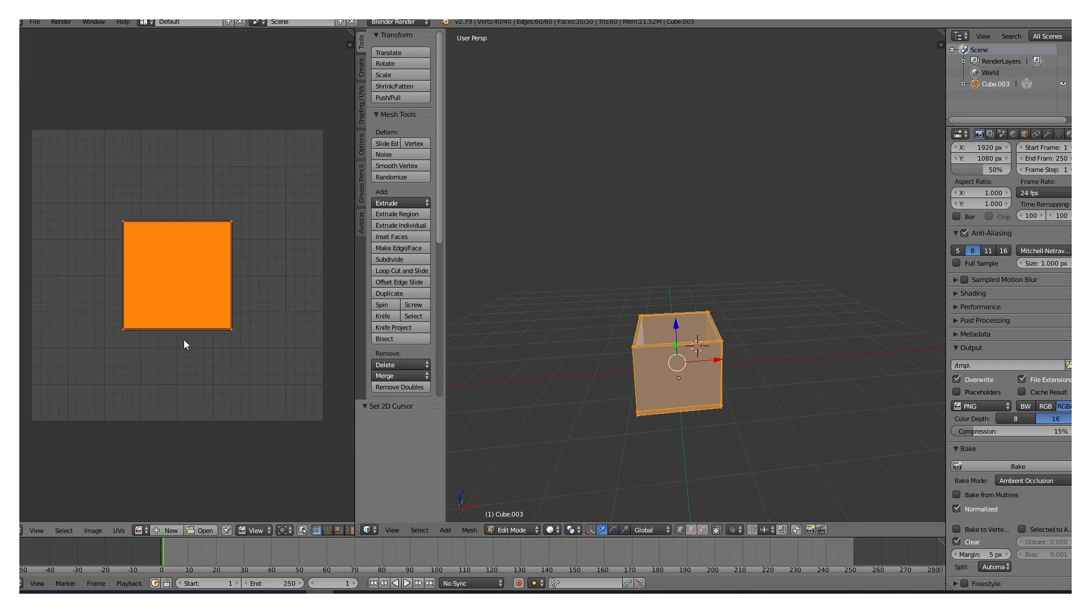
pyautogui.press('s')
pyautogui.click(175, 311)
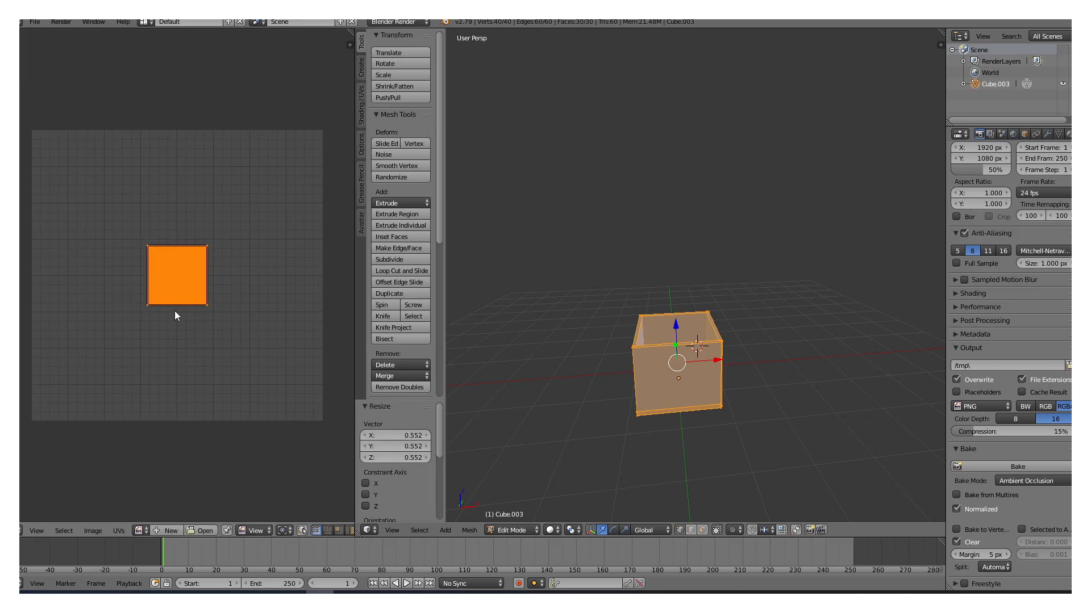
pyautogui.moveTo(621, 410); pyautogui.dragTo(620, 402, button='middle')
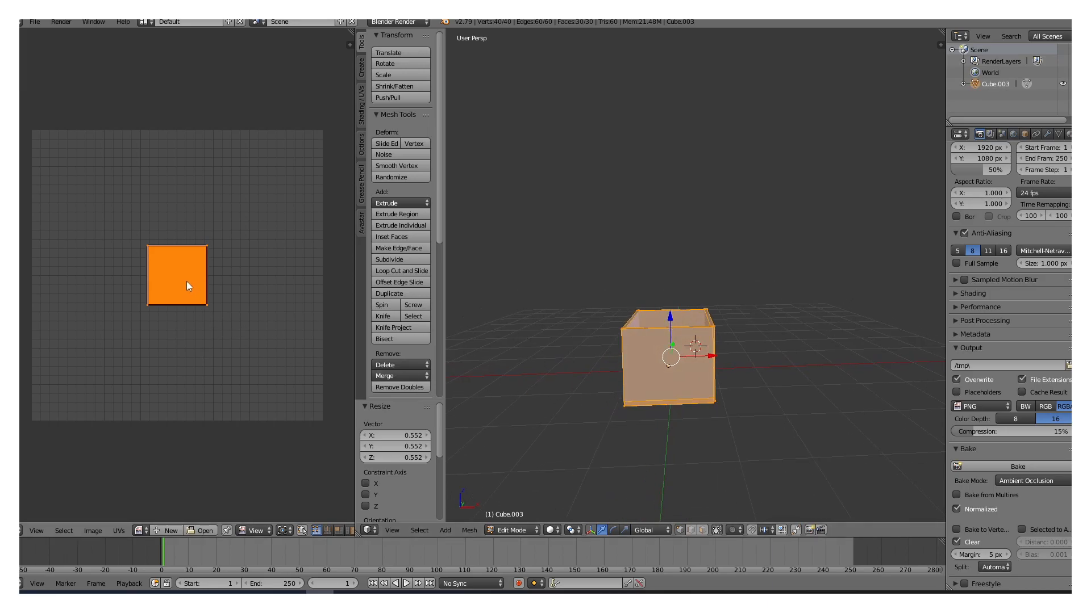
# - Deselect the UVs and move three faces from the central stack to the UV grid's upper left, upper middle and upper right
pyautogui.press('a')
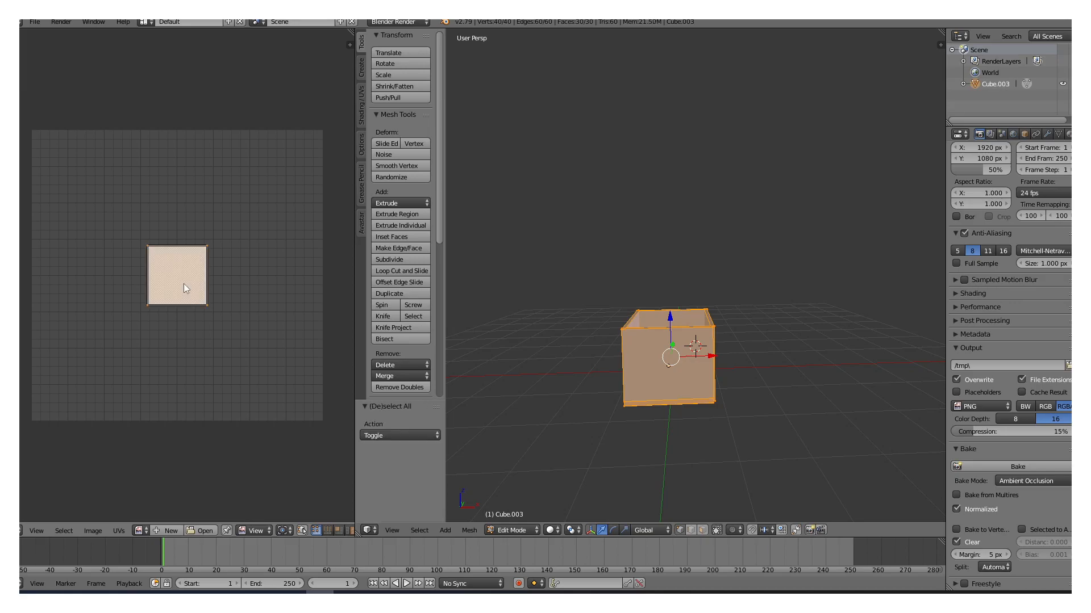
pyautogui.moveTo(183, 284); pyautogui.dragTo(77, 175, button='right')
pyautogui.moveTo(185, 264); pyautogui.dragTo(154, 157, button='right')
pyautogui.moveTo(188, 259); pyautogui.dragTo(294, 151, button='right')
# - Reposition the upper-right and upper-middle UV faces so the grid's upper row is evenly spaced
pyautogui.press('g')
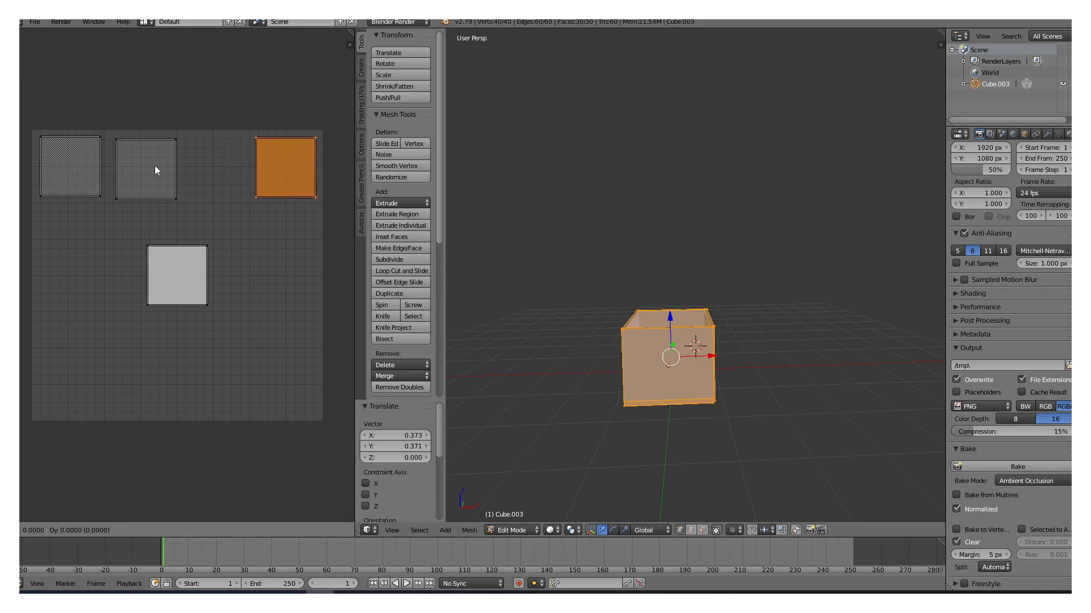
pyautogui.click(202, 212)
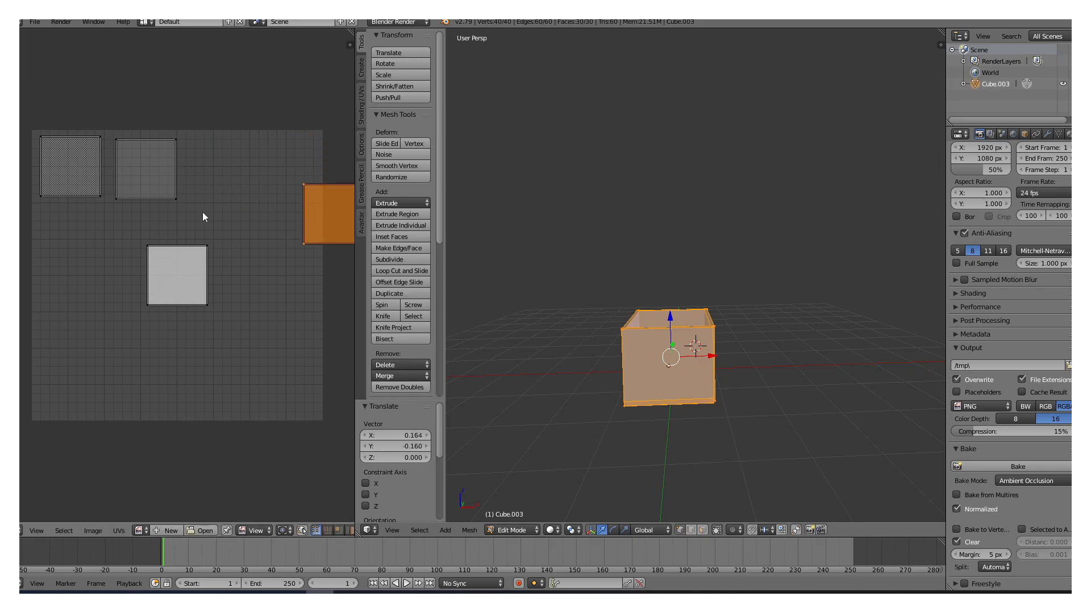
pyautogui.press('g')
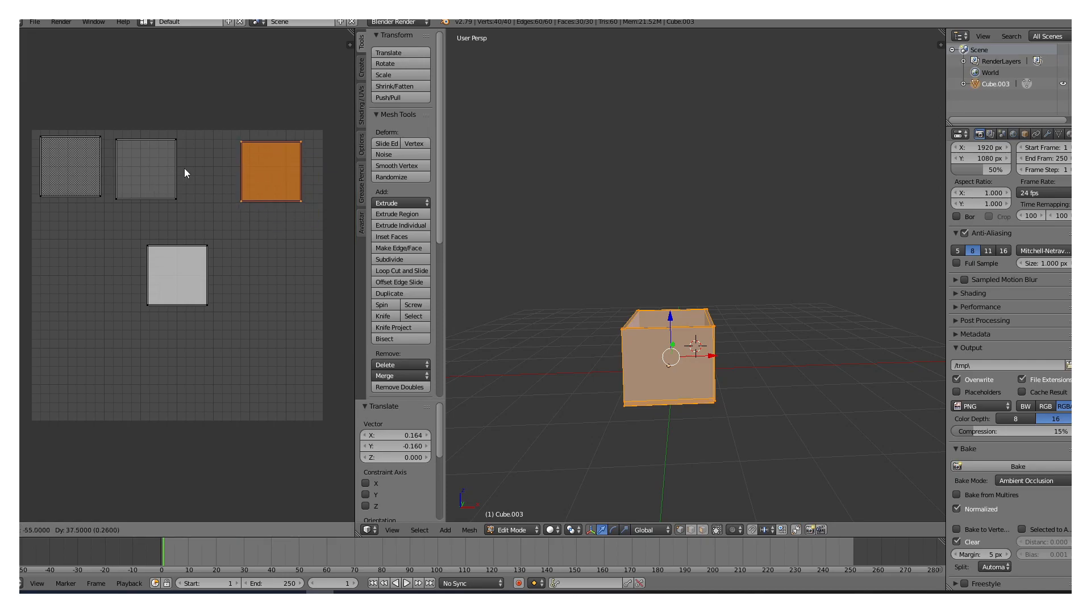
pyautogui.click(191, 166)
pyautogui.rightClick(162, 183)
pyautogui.press('g')
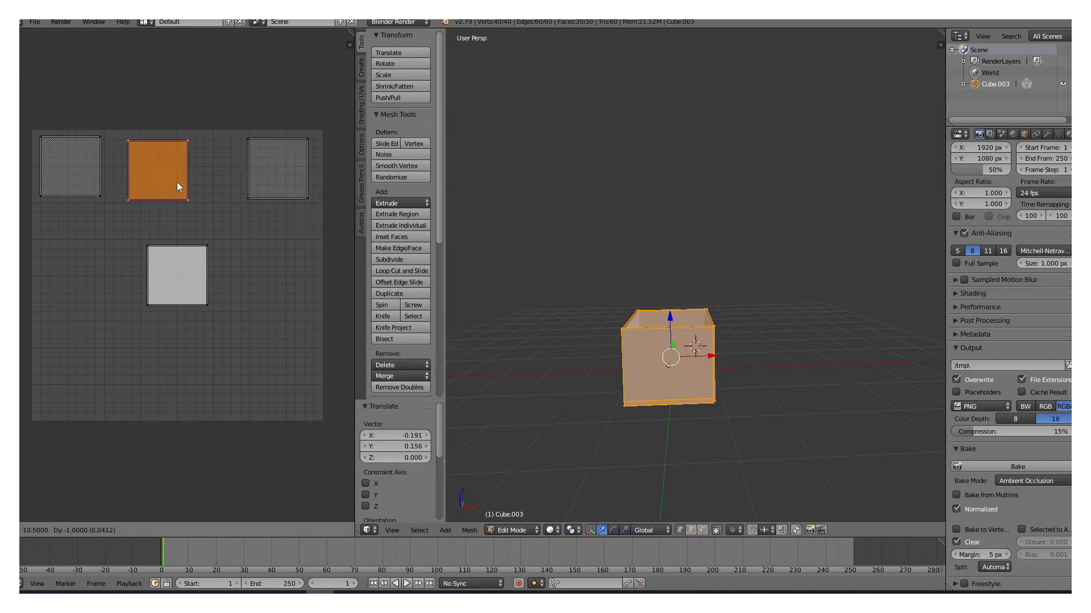
pyautogui.click(187, 176)
# - Move three faces from the central UV stack to the grid's lower left, lower middle and lower right
pyautogui.rightClick(185, 268)
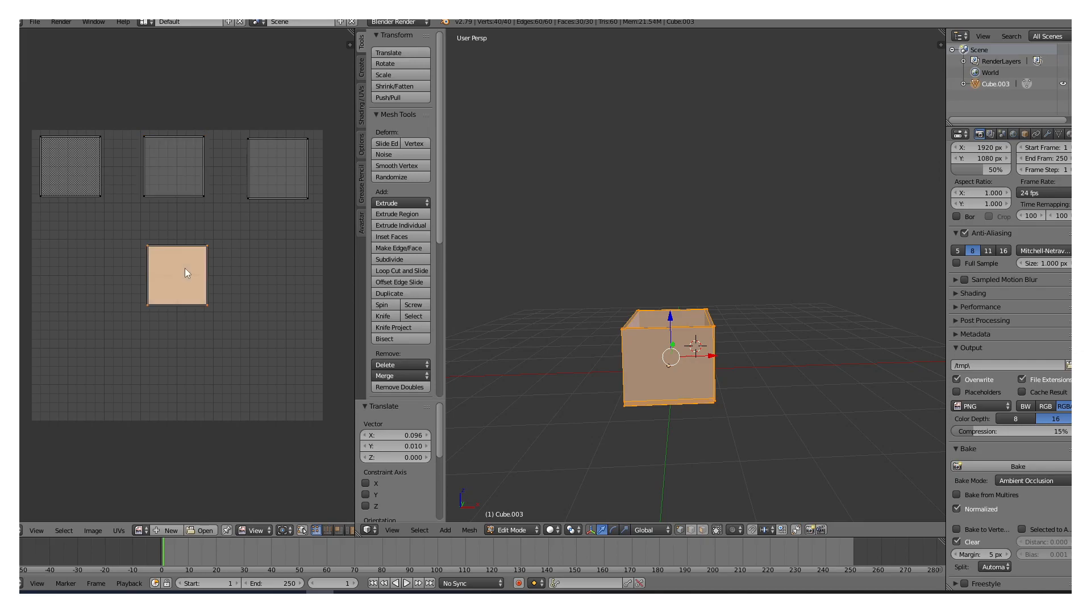
pyautogui.press('g')
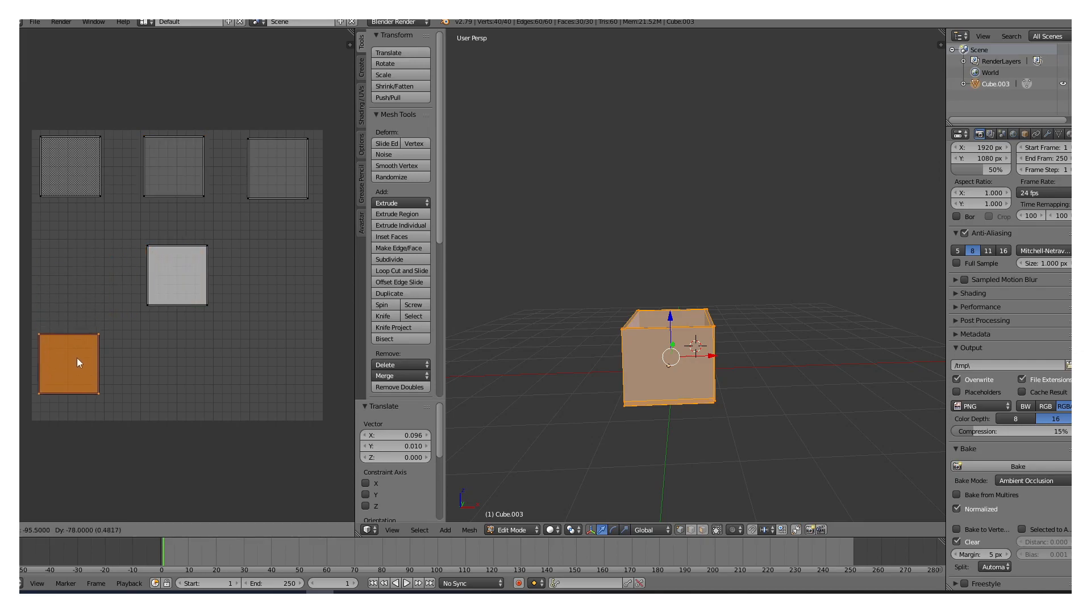
pyautogui.click(83, 355)
pyautogui.rightClick(175, 278)
pyautogui.press('g')
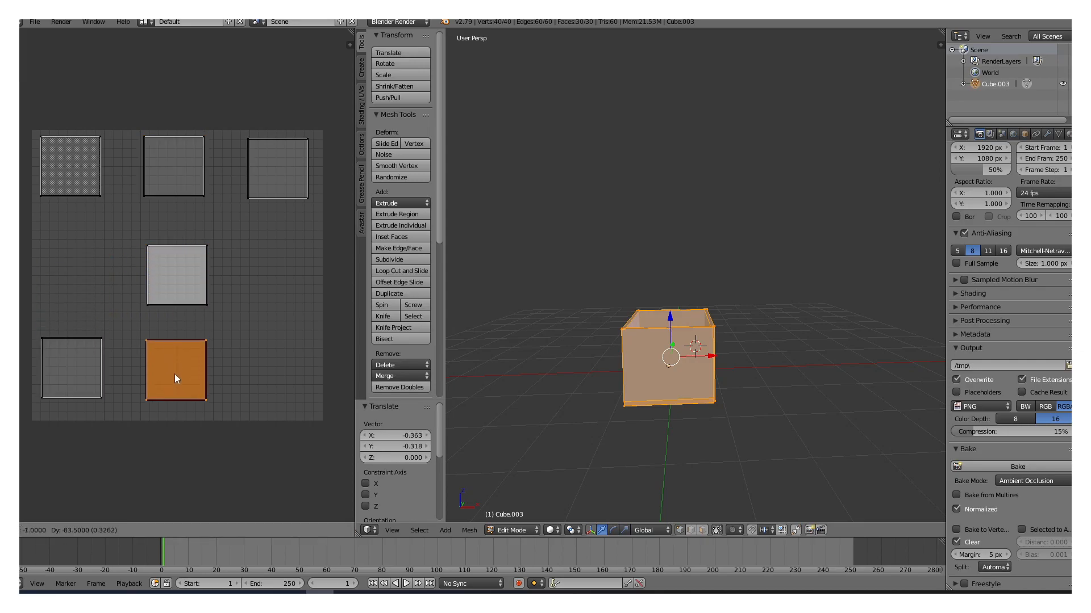
pyautogui.click(175, 371)
pyautogui.rightClick(184, 289)
pyautogui.press('g')
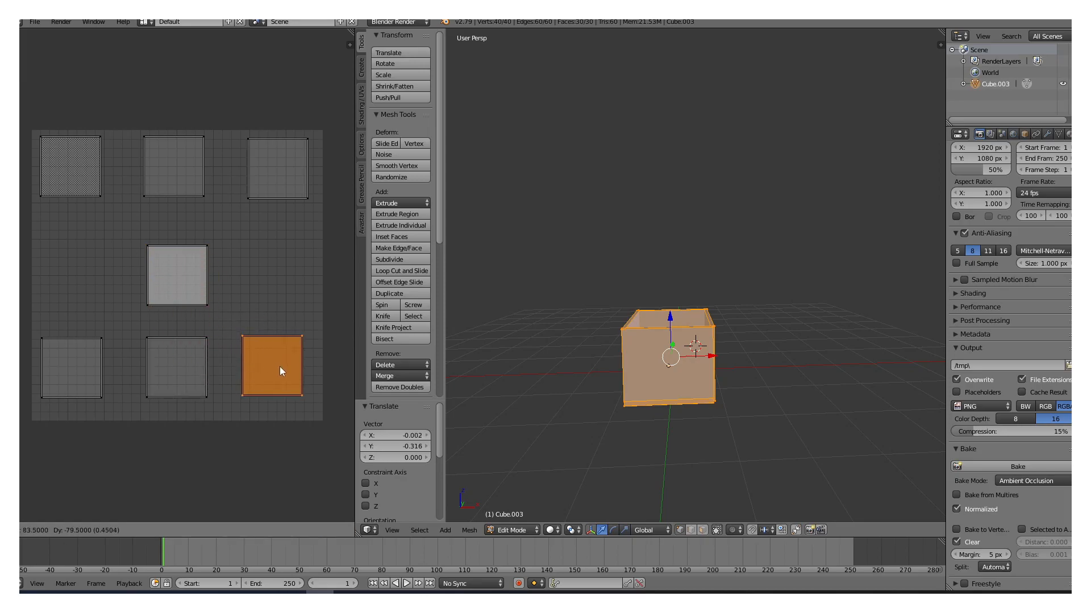
pyautogui.click(281, 368)
# - Move two faces from the central UV stack to the left and right ends of the grid's middle row
pyautogui.rightClick(176, 281)
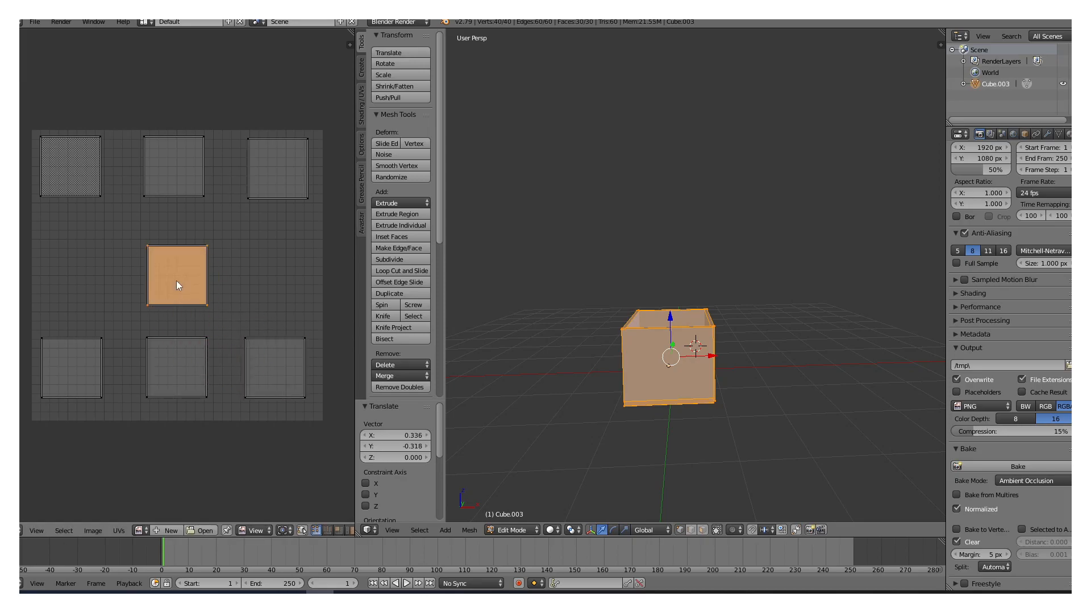
pyautogui.press('g')
pyautogui.click(76, 275)
pyautogui.rightClick(182, 280)
pyautogui.press('g')
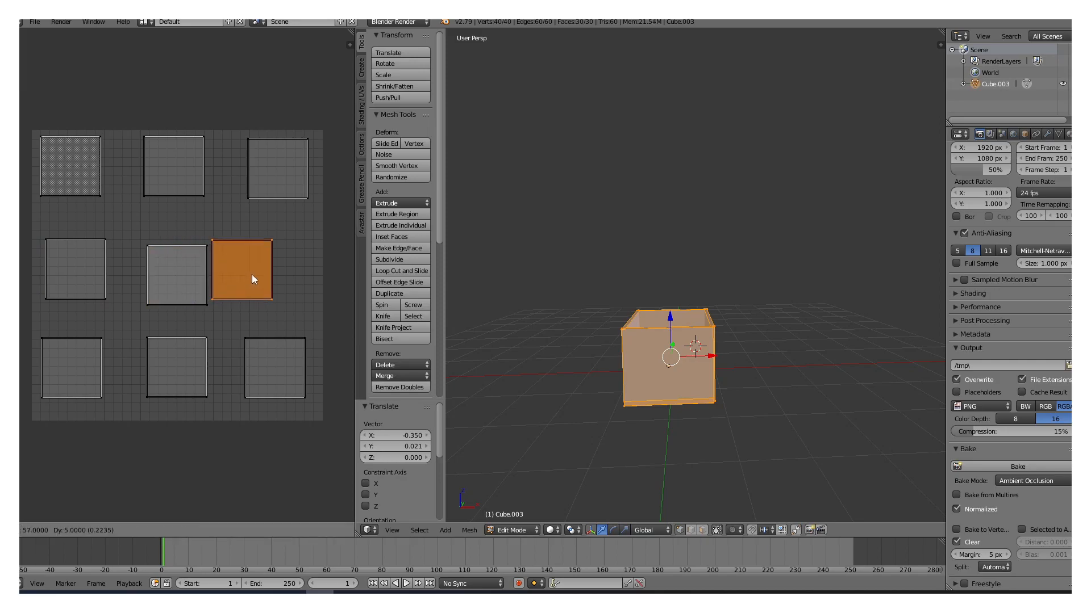
pyautogui.click(285, 277)
# - Move one more face from the central UV stack to just above the grid's upper-left corner
pyautogui.rightClick(209, 281)
pyautogui.press('g')
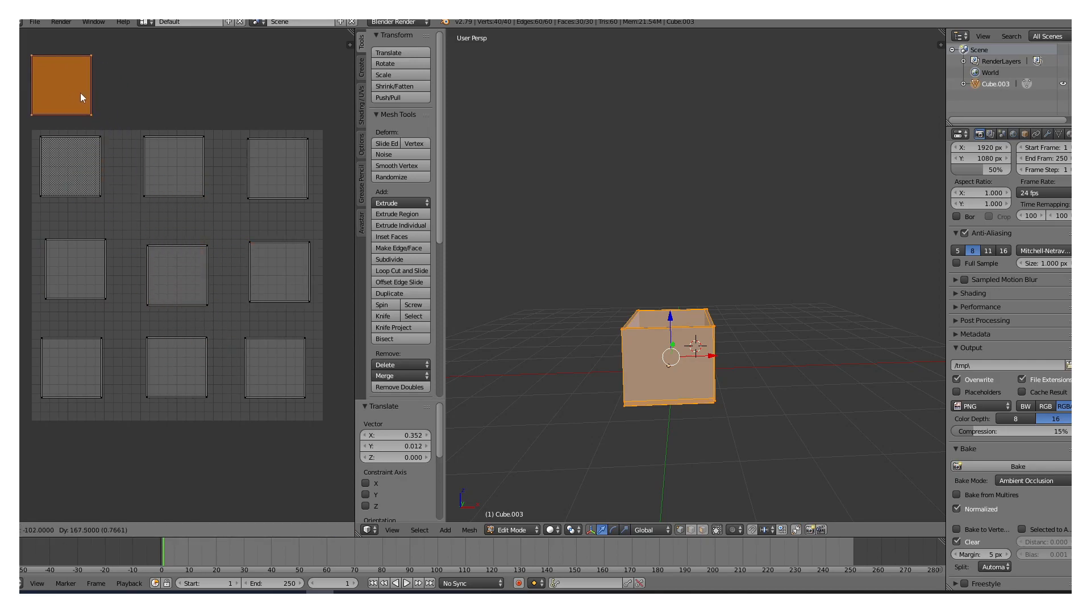
pyautogui.click(86, 94)
# - Move the remaining central UV face above the grid and place it back in the middle of the grid
pyautogui.rightClick(186, 270)
pyautogui.press('g')
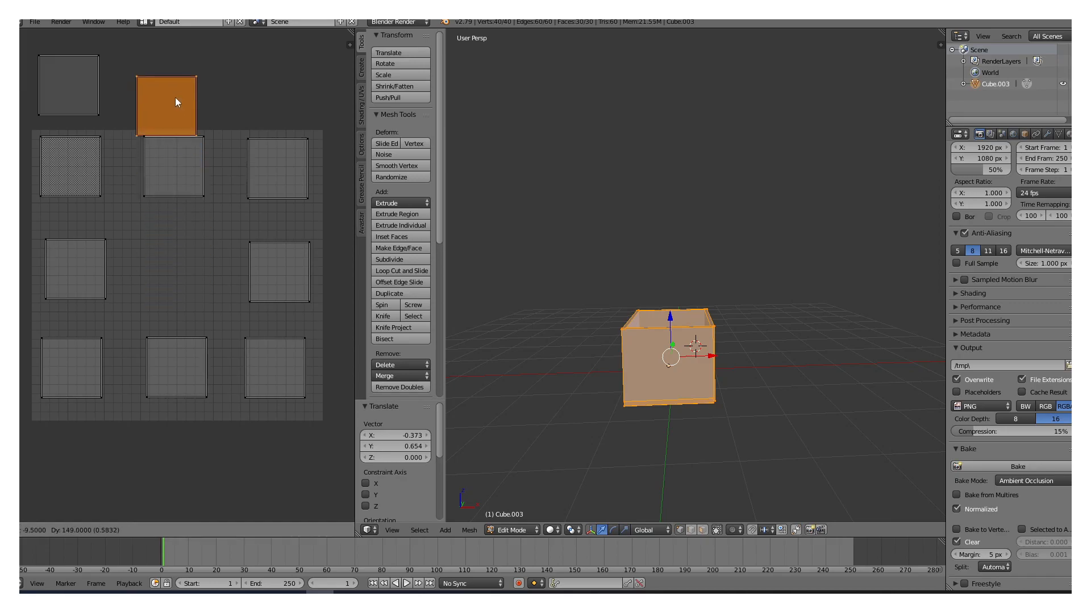
pyautogui.click(173, 80)
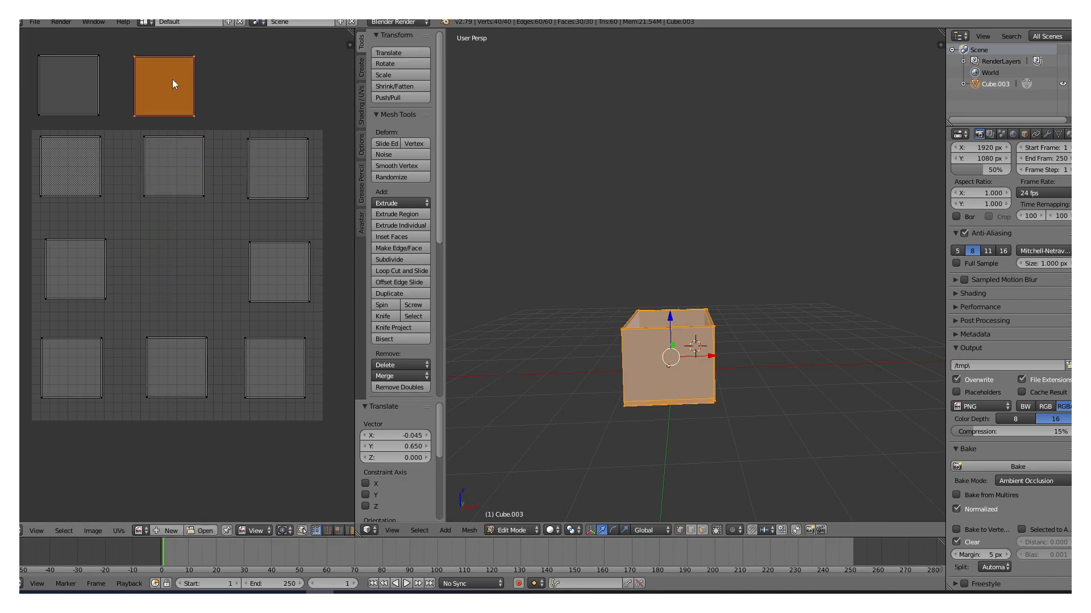
pyautogui.press('g')
pyautogui.click(189, 266)
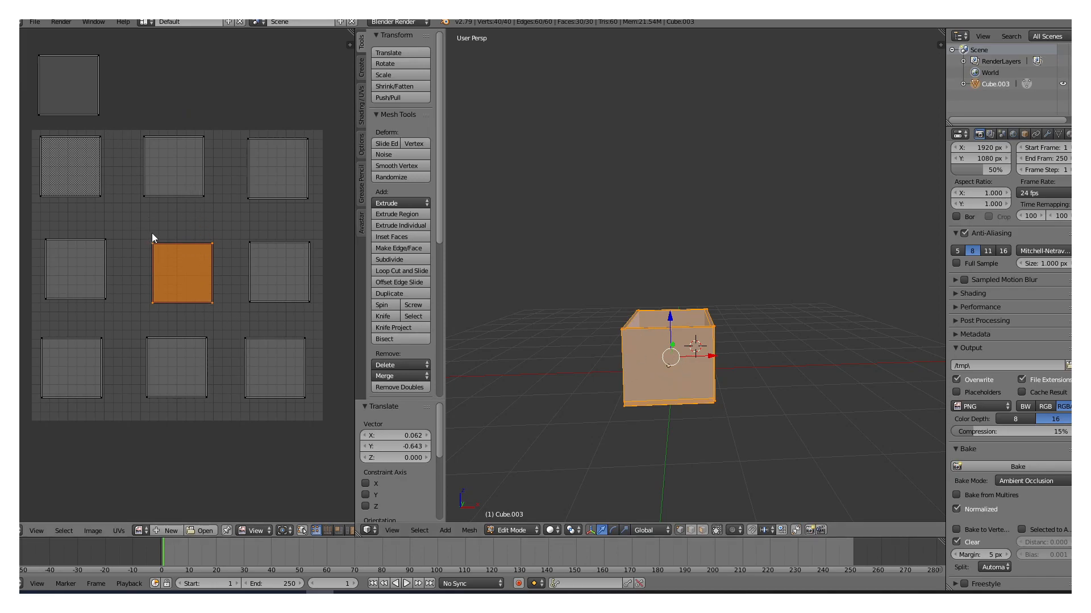
# - Shift the middle row's left and centre UV faces left and its right face slightly right, leaving a gap for a fourth face
pyautogui.scroll(-3, 151, 233)
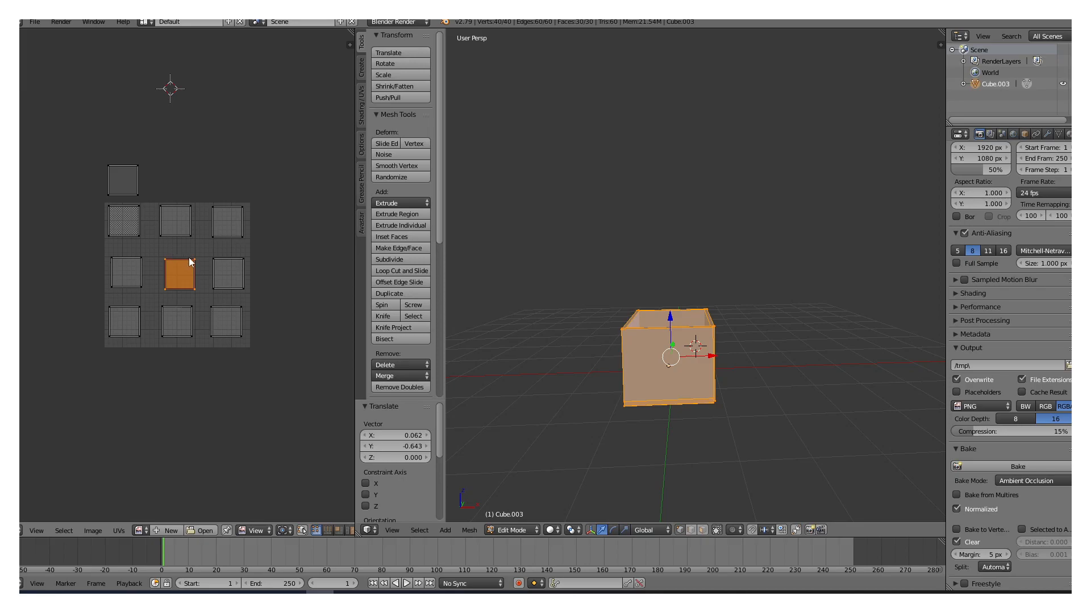
pyautogui.scroll(4, 194, 276)
pyautogui.scroll(-1, 144, 284)
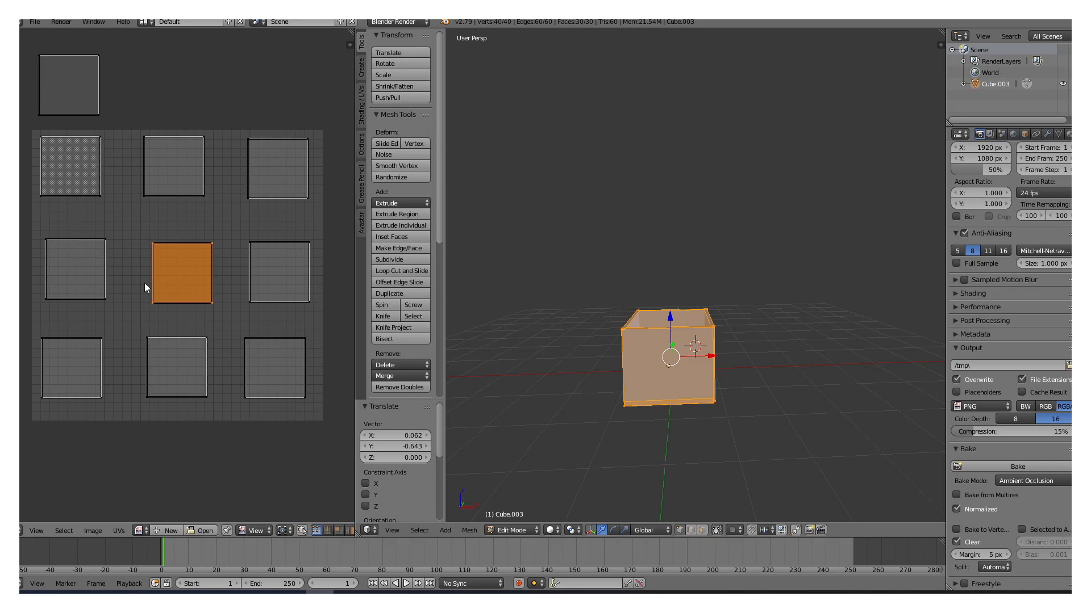
pyautogui.rightClick(87, 271)
pyautogui.press('g')
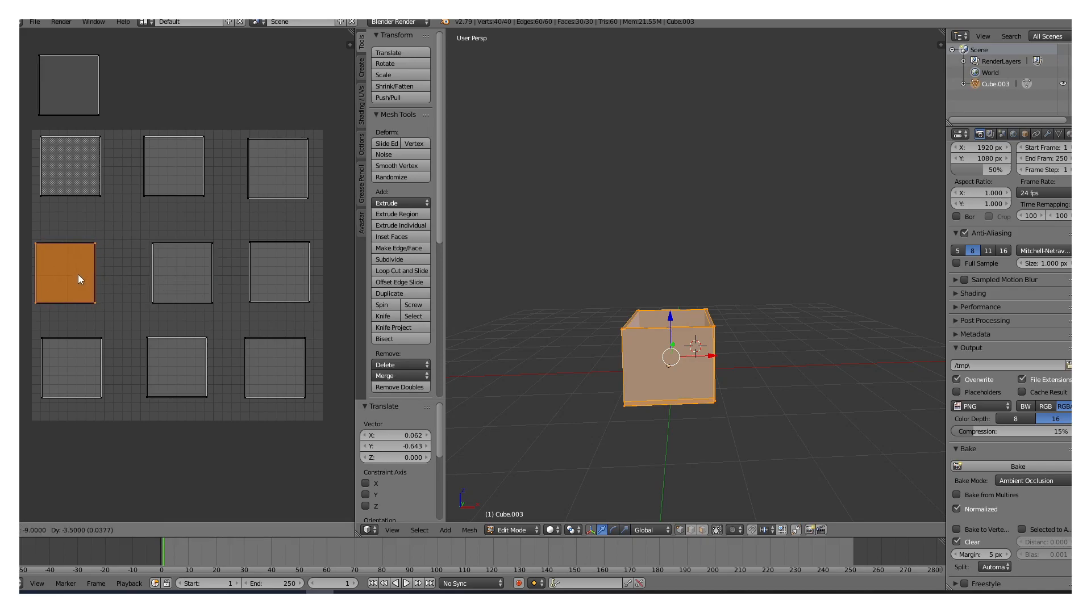
pyautogui.click(80, 273)
pyautogui.rightClick(186, 262)
pyautogui.press('g')
pyautogui.click(142, 265)
pyautogui.rightClick(272, 272)
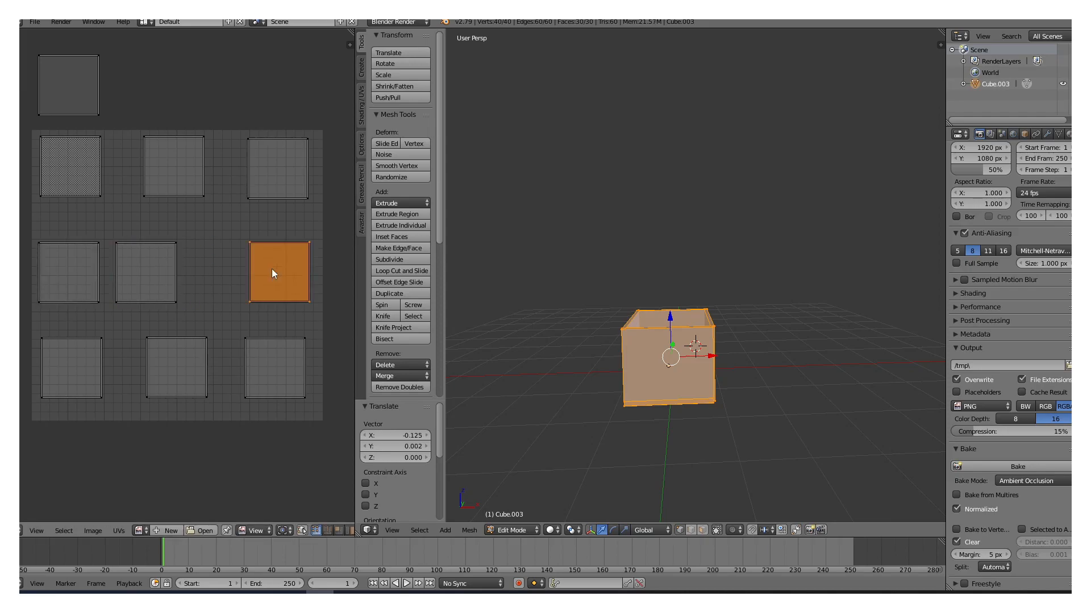
pyautogui.press('g')
pyautogui.click(278, 268)
# - Move the UV face parked above the grid into the gap between the middle row's centre and right faces
pyautogui.rightClick(81, 87)
pyautogui.press('g')
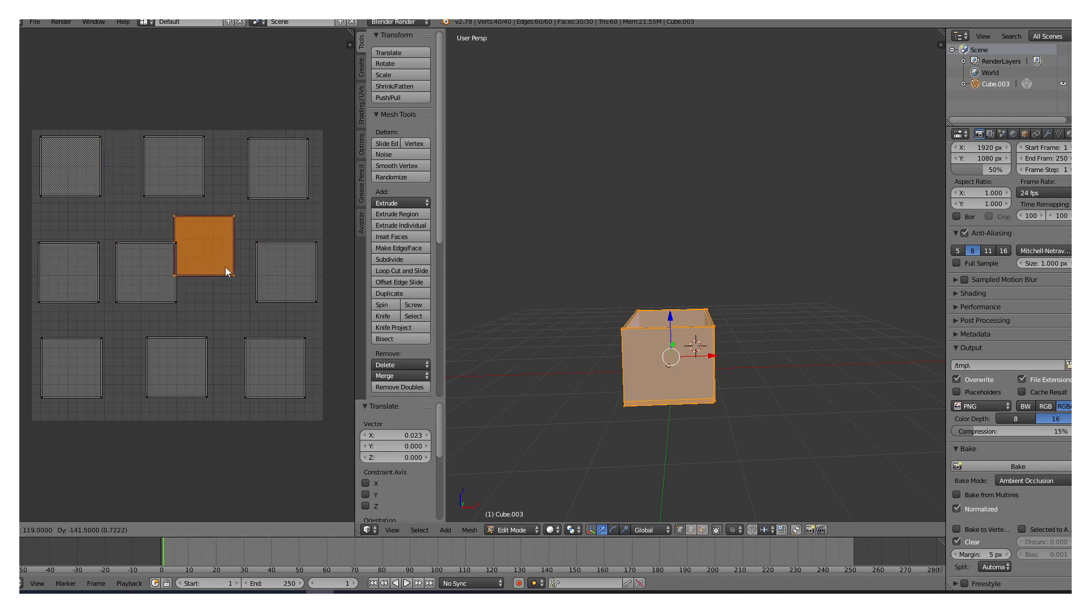
pyautogui.click(236, 291)
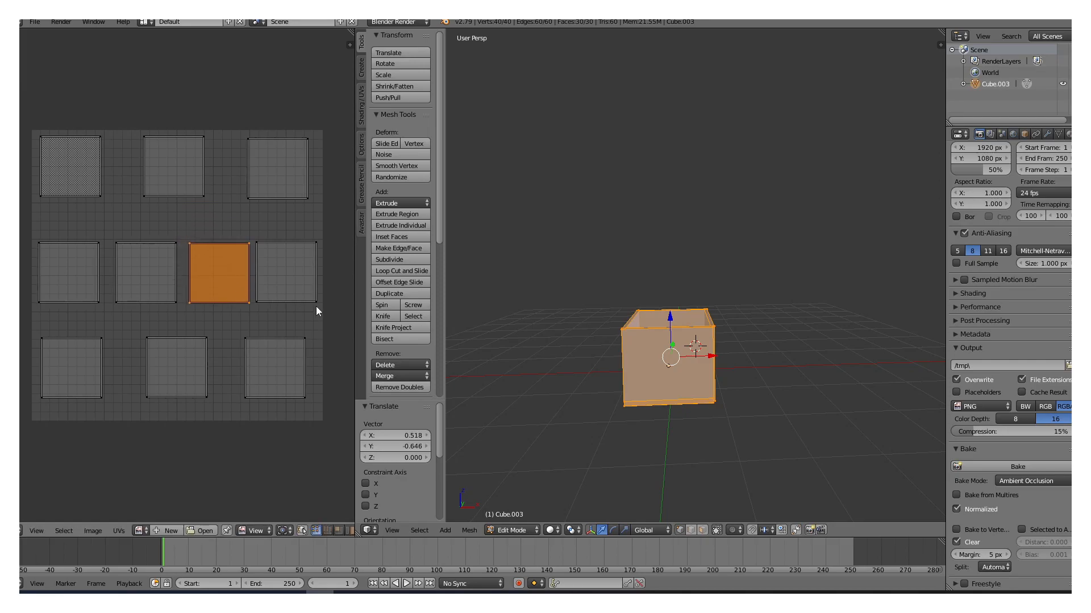
pyautogui.scroll(-1, 255, 335)
pyautogui.scroll(3, 156, 319)
pyautogui.scroll(-2, 156, 319)
# - Select all the UV faces and try to bake the ambient occlusion
pyautogui.press('a')
pyautogui.press('a')
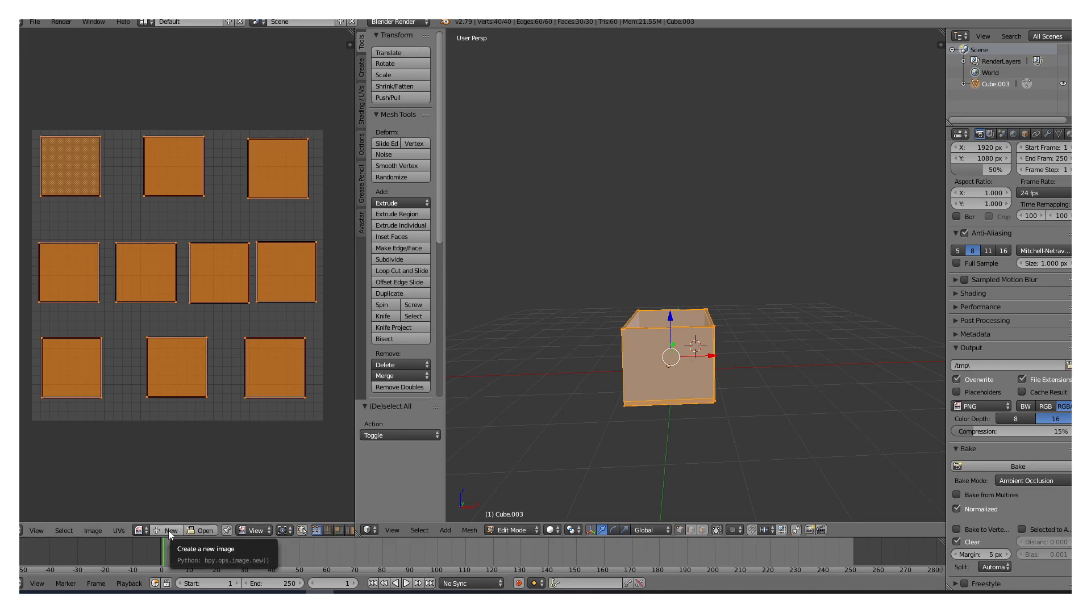
pyautogui.click(1024, 469)
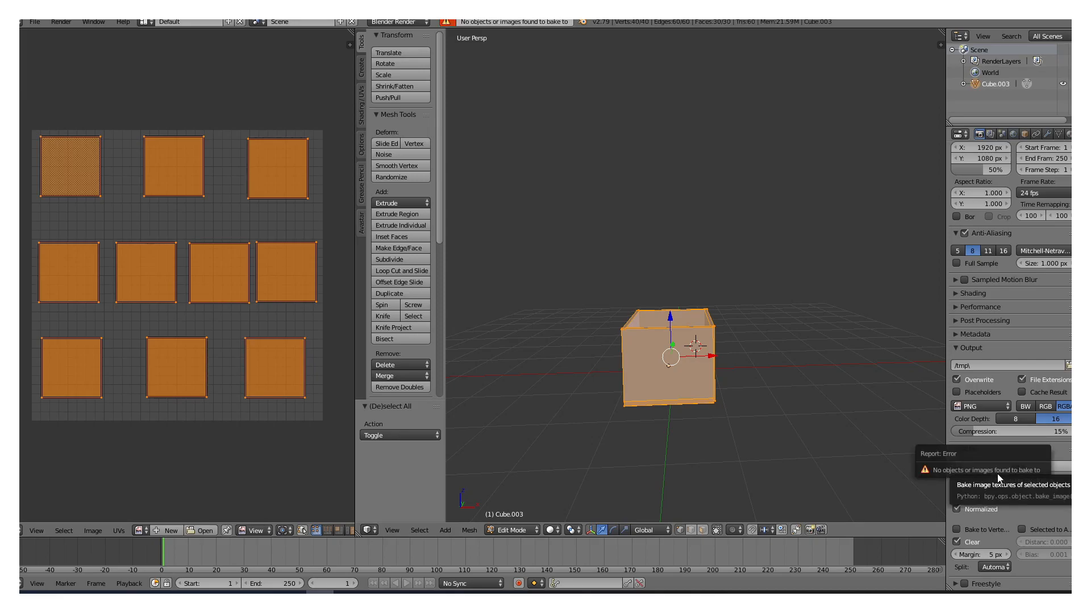
# - Create a blank 1024 × 1024 px image named BOX and bake the box's ambient occlusion onto it
pyautogui.click(170, 531)
pyautogui.click(192, 490)
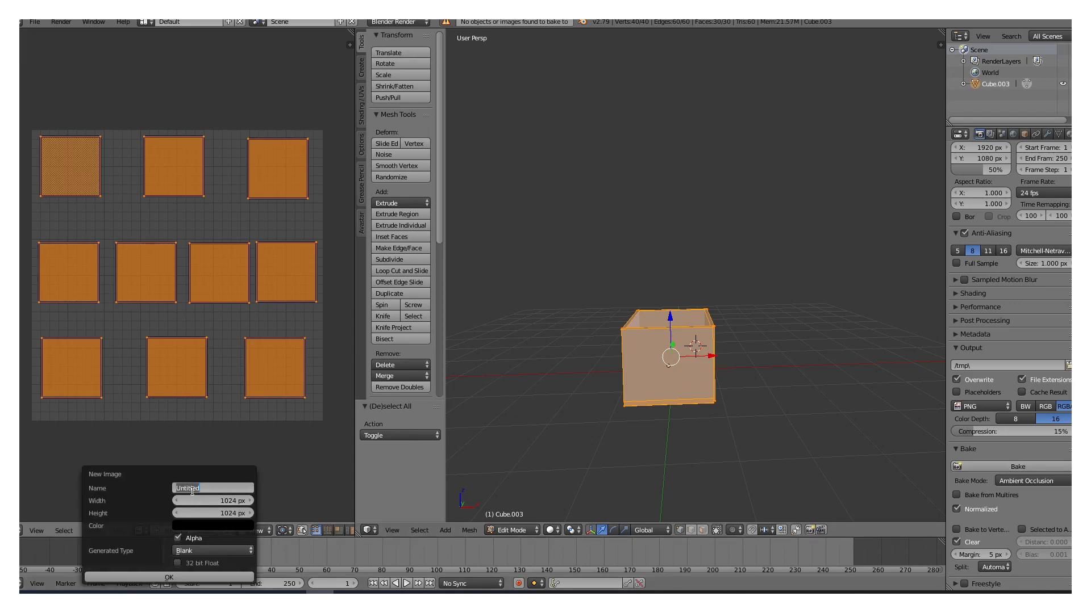
pyautogui.write('BOX')
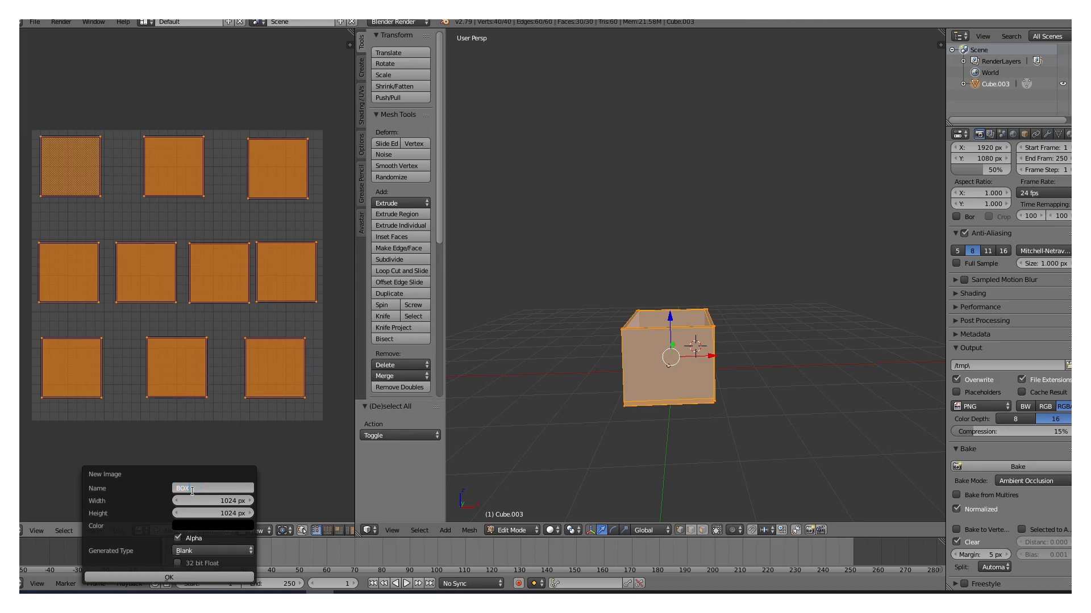
pyautogui.press('Return')
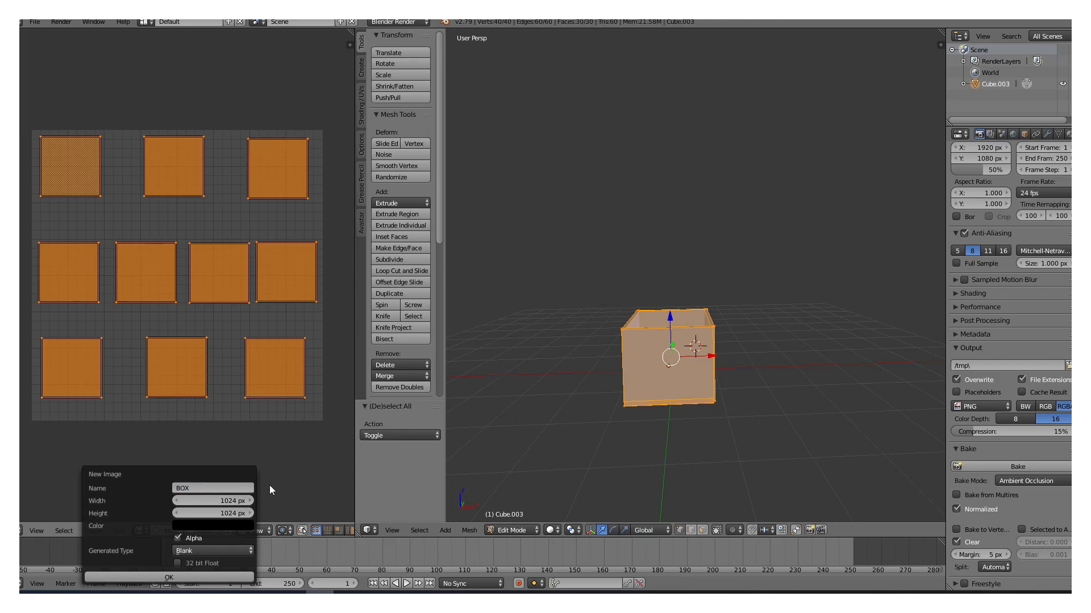
pyautogui.click(161, 579)
pyautogui.scroll(-4, 282, 425)
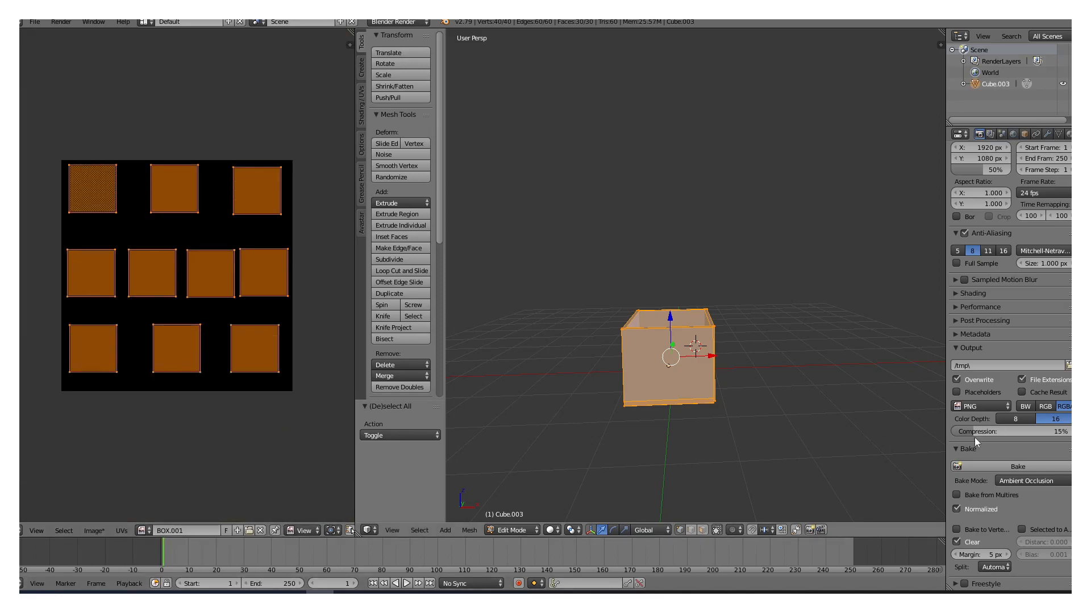
pyautogui.click(1007, 471)
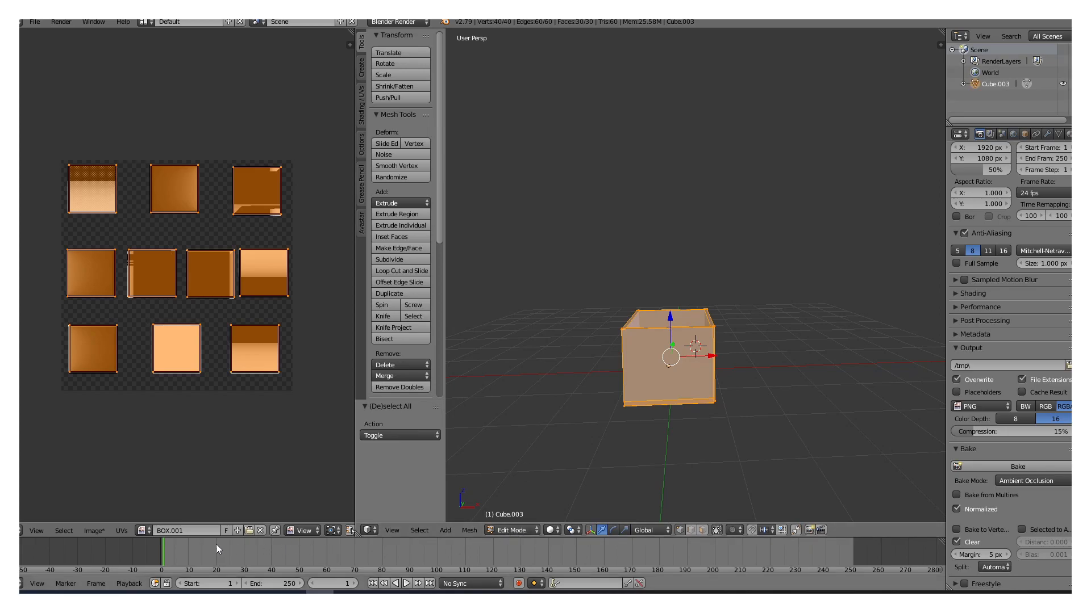
# - Start exporting the UV layout and go to the CUBE BOX folder inside HOMES
pyautogui.click(121, 530)
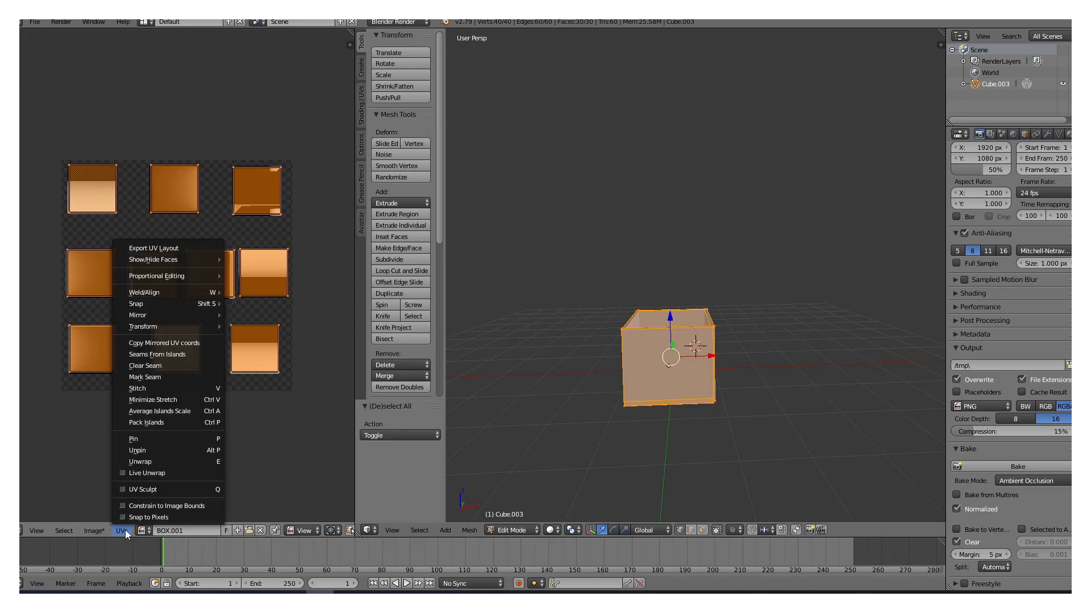
pyautogui.click(161, 250)
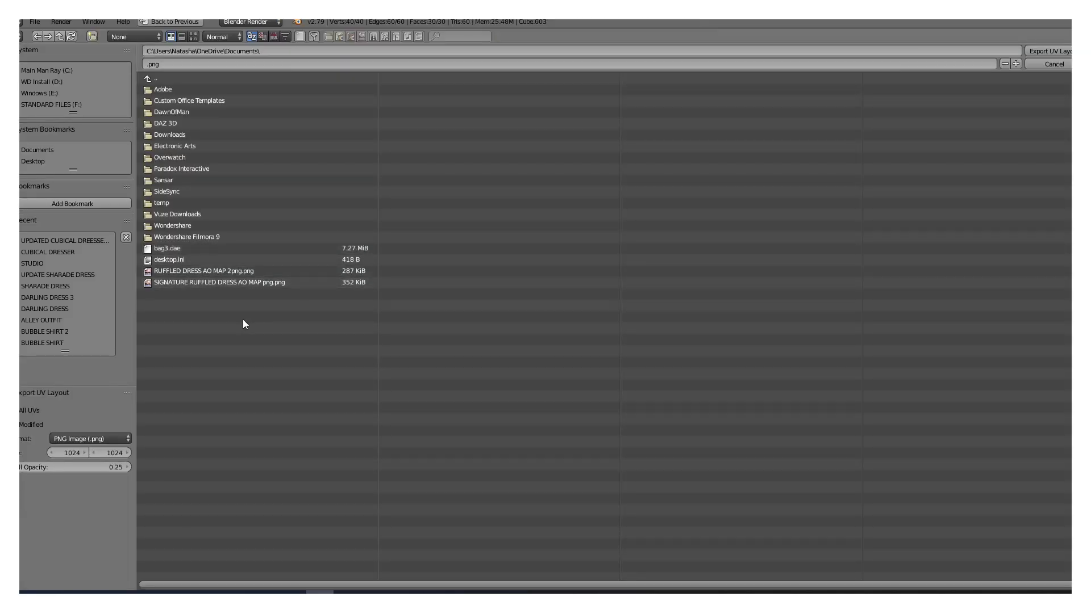
pyautogui.click(59, 253)
pyautogui.click(61, 240)
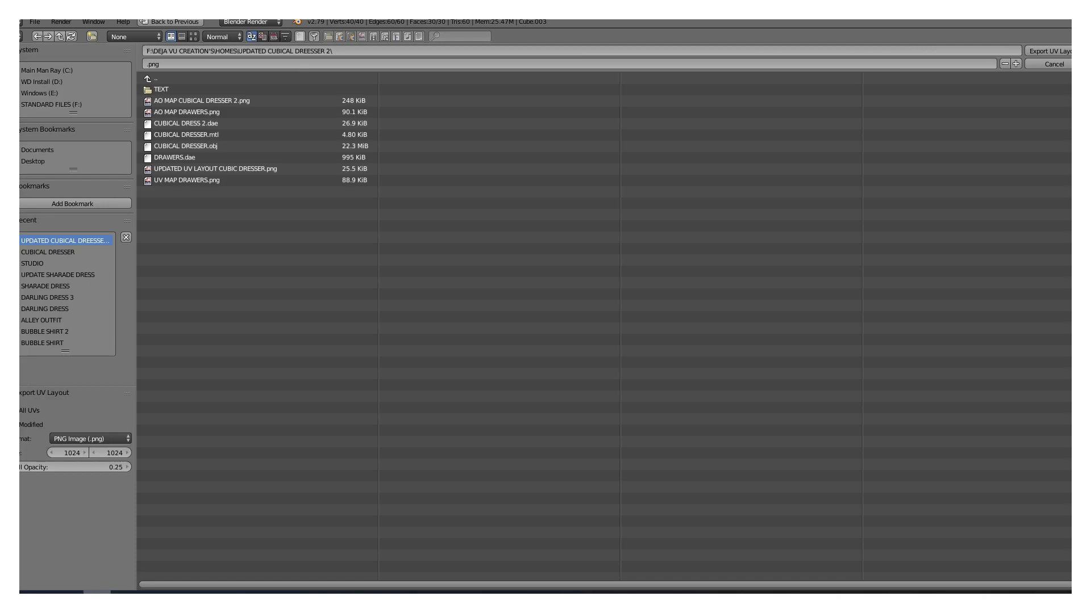
pyautogui.moveTo(96, 593)
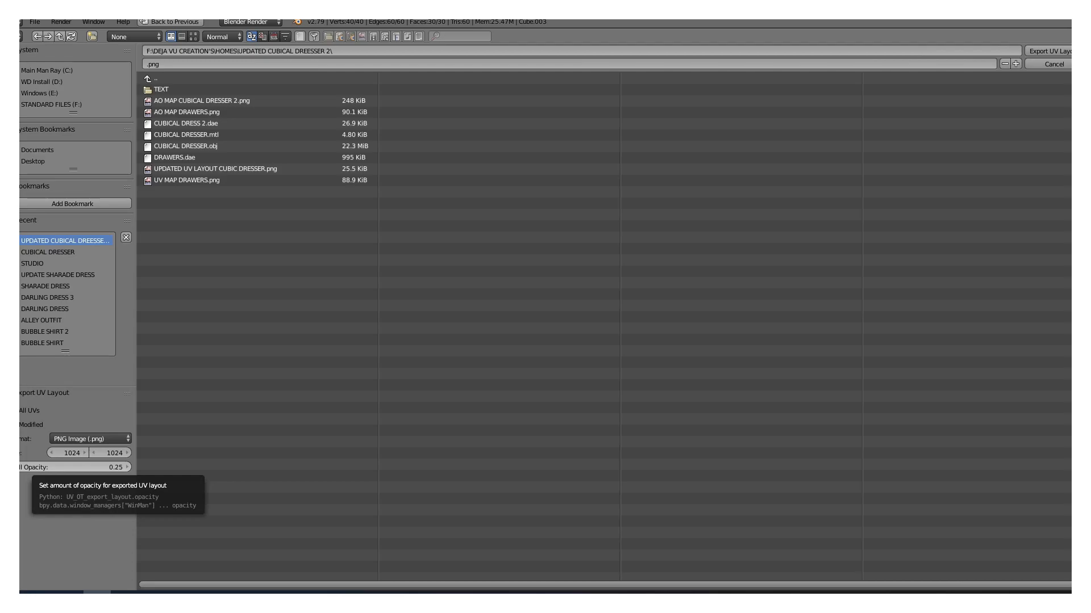
pyautogui.click(152, 79)
pyautogui.click(163, 90)
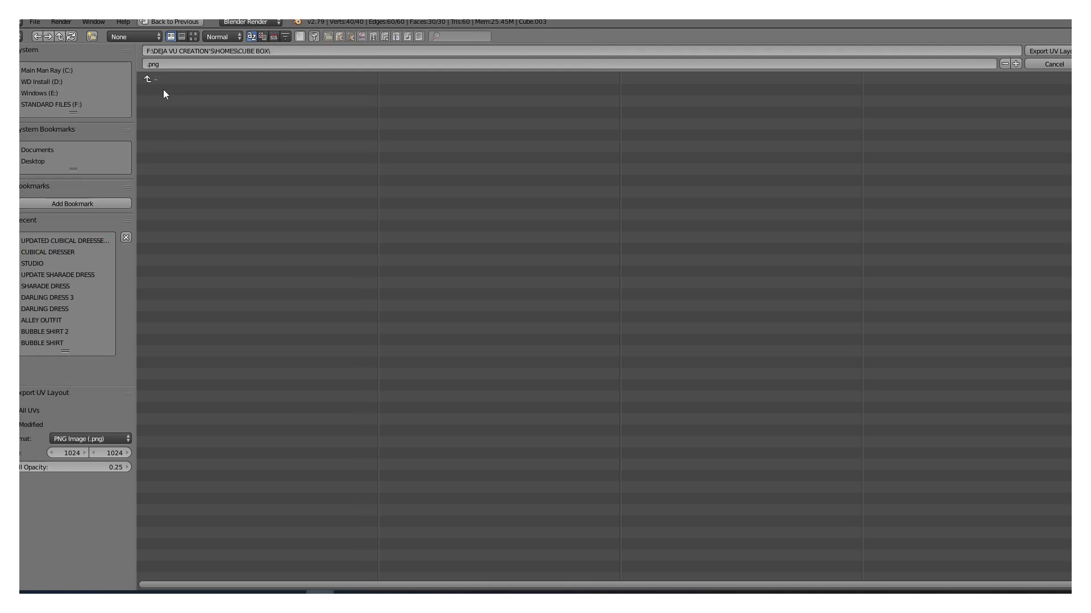
# - Name the file UV LAYOUT CUBE BOX and export the UV layout as PNG
pyautogui.click(146, 64)
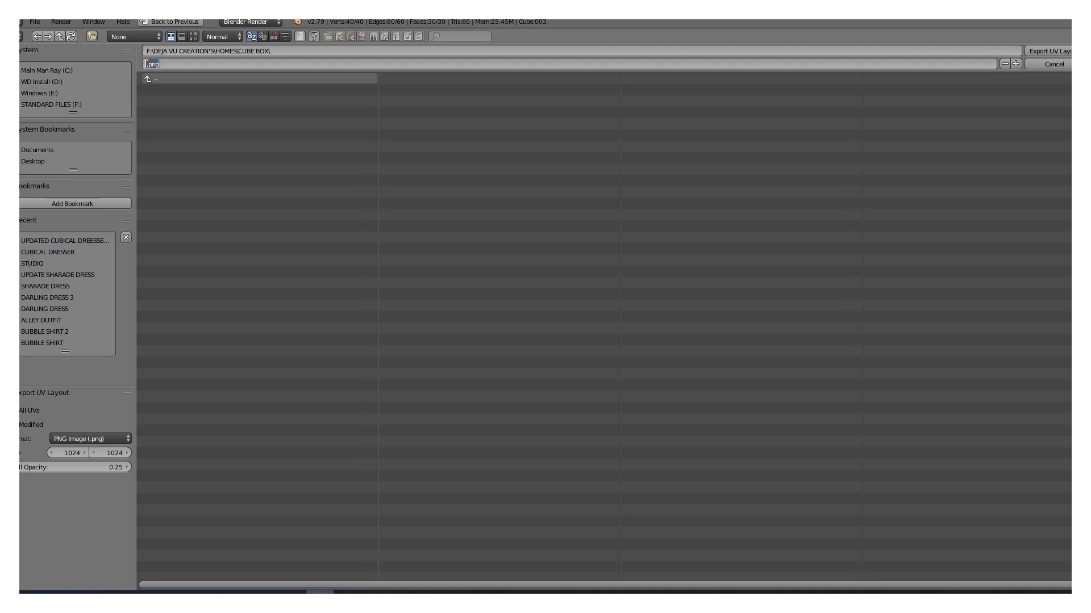
pyautogui.write('cu')
pyautogui.press('BackSpace')
pyautogui.write('uv')
pyautogui.write('YOUT CUBE BOX')
pyautogui.press('Return')
pyautogui.click(1048, 51)
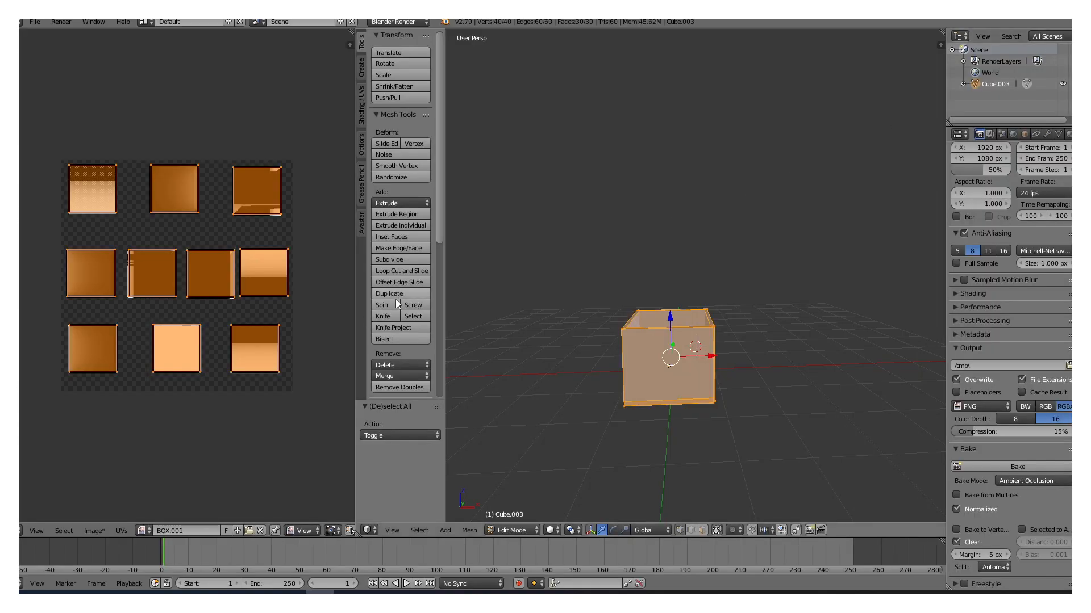
# - Save the baked image as AO MAP CUBE BOX in the HOMES\CUBE BOX folder
pyautogui.click(94, 533)
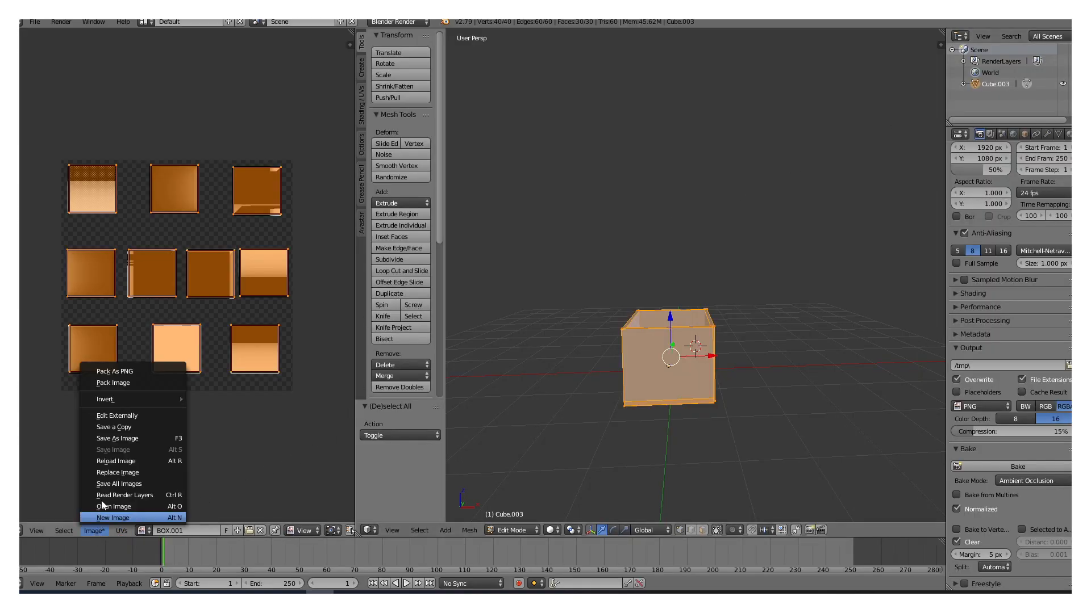
pyautogui.click(108, 439)
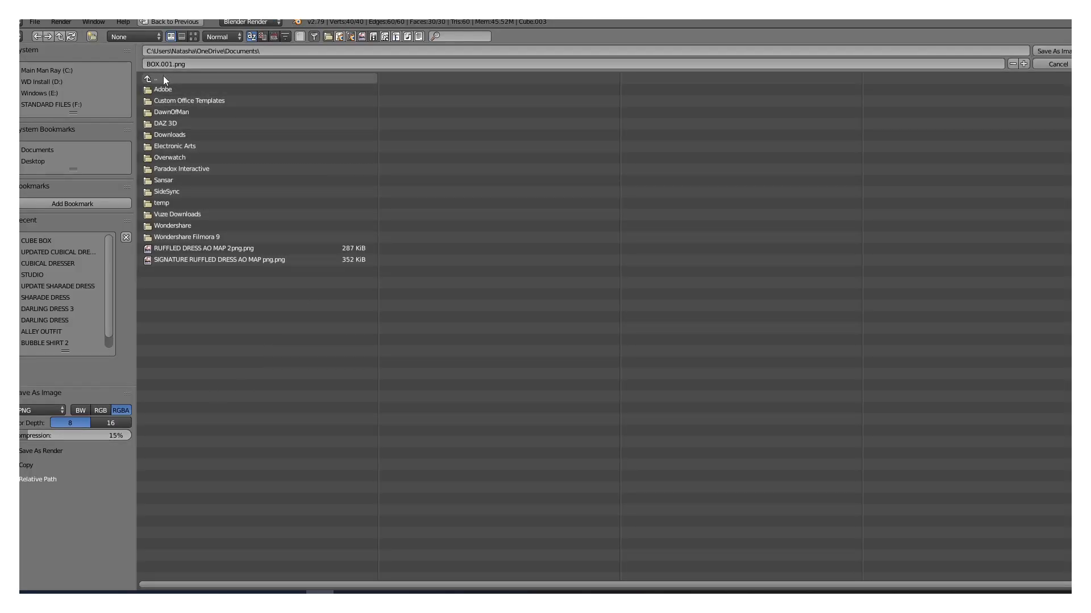
pyautogui.click(41, 252)
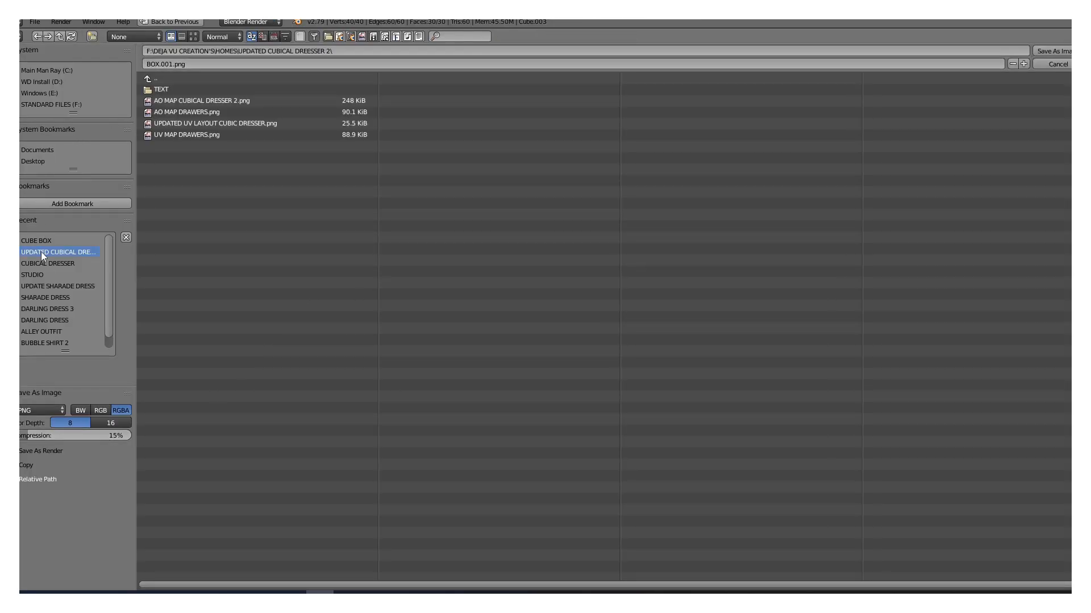
pyautogui.click(151, 78)
pyautogui.click(171, 90)
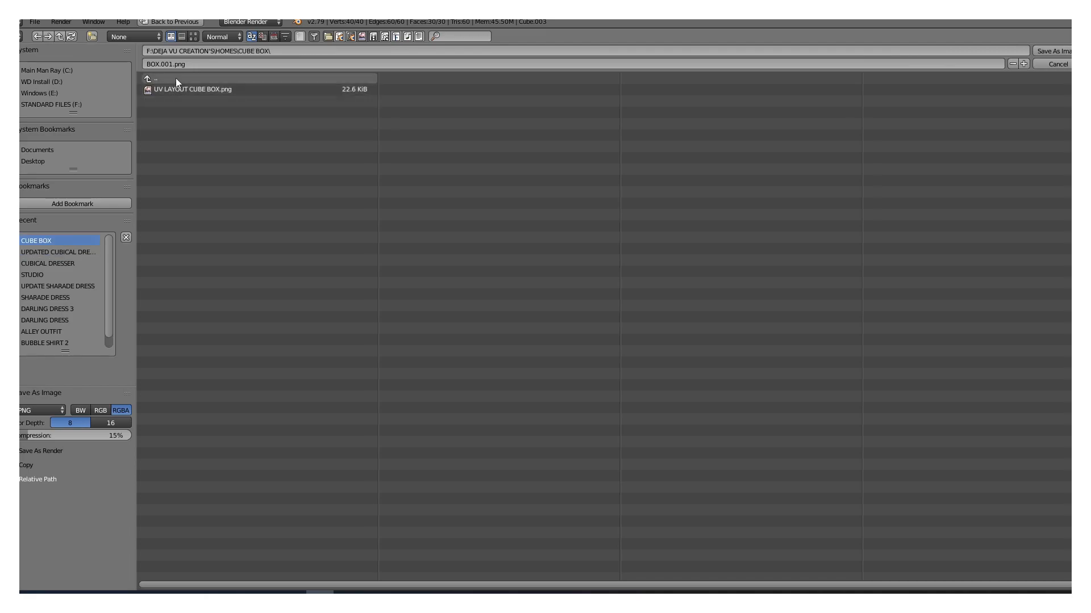
pyautogui.click(174, 64)
pyautogui.write('AO MAP CUBE BOX')
pyautogui.click(1056, 51)
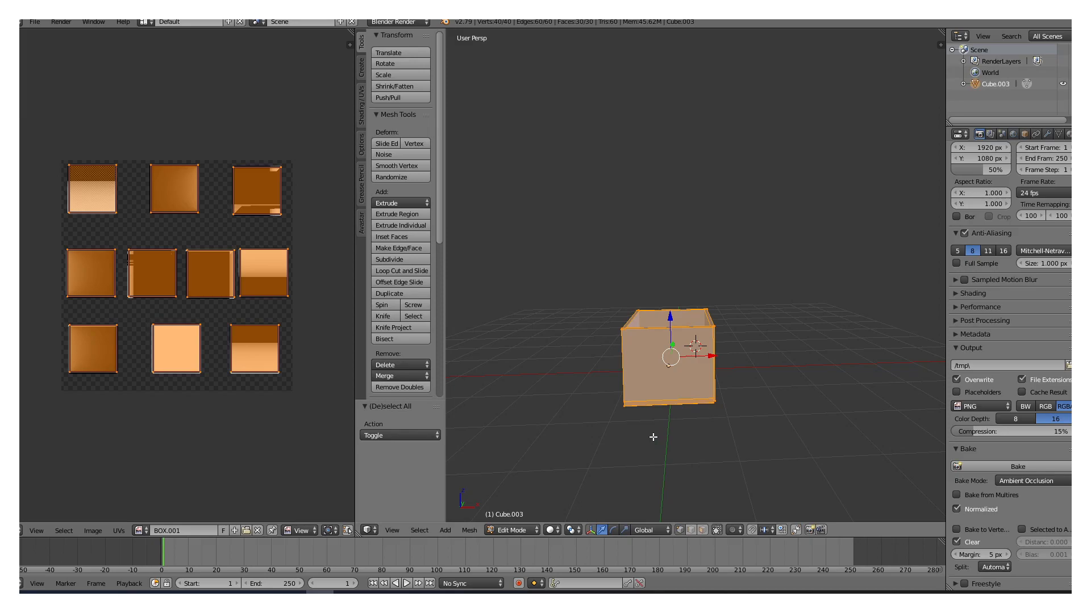
# - Switch the box from Edit Mode to Object Mode
pyautogui.scroll(-2, 598, 459)
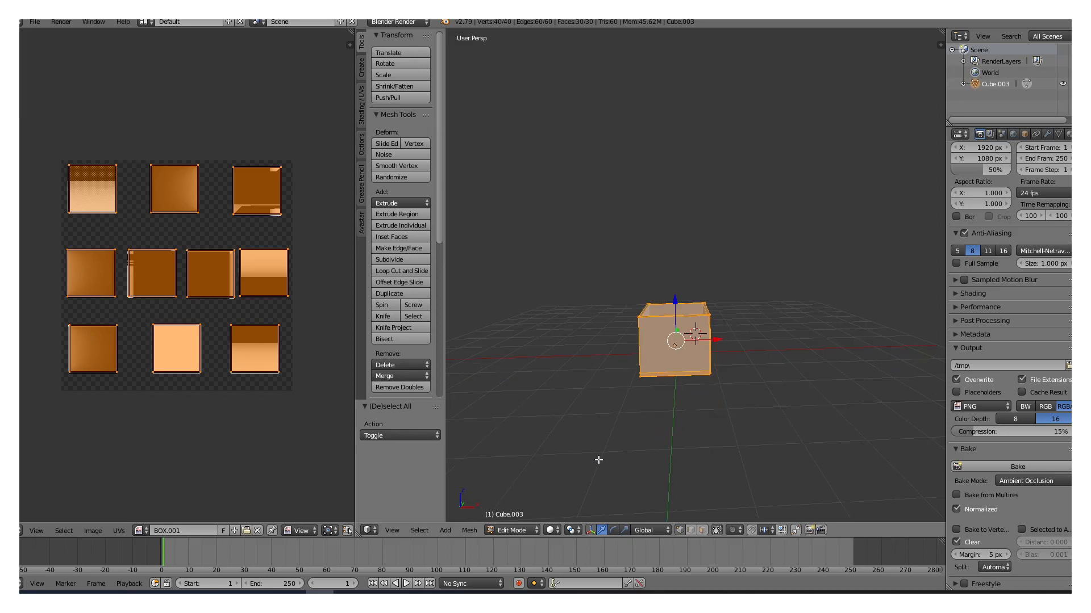
pyautogui.moveTo(627, 441); pyautogui.dragTo(649, 427, button='middle')
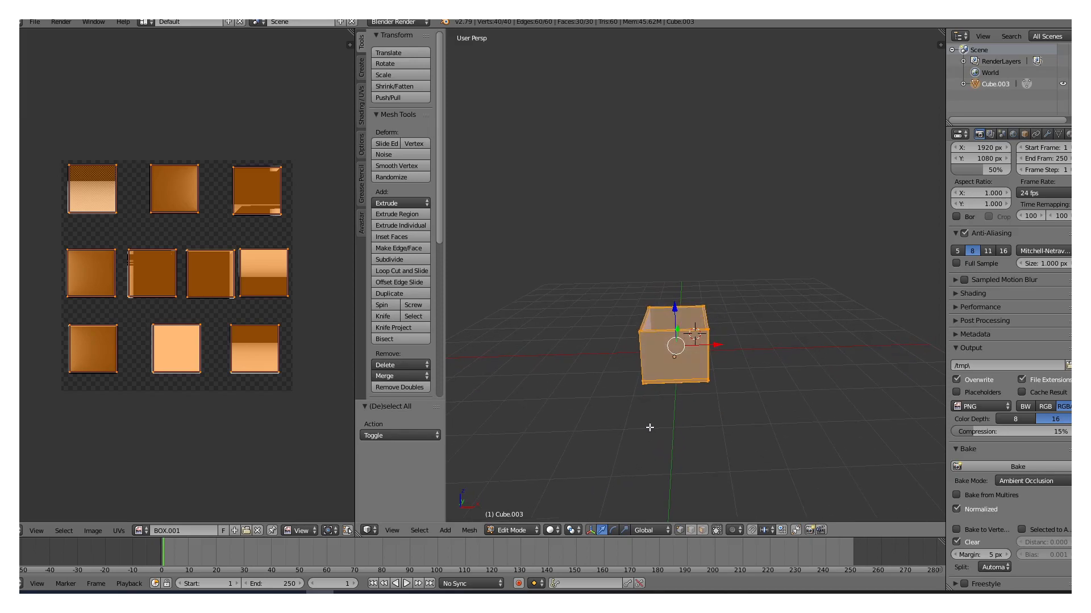
pyautogui.scroll(2, 650, 427)
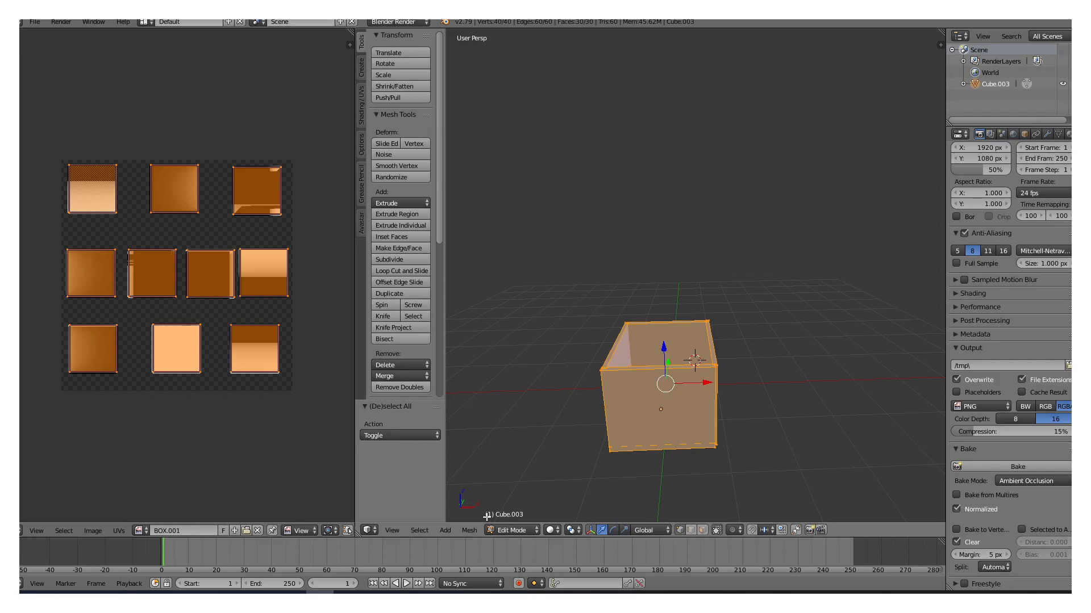
pyautogui.click(511, 530)
pyautogui.click(517, 517)
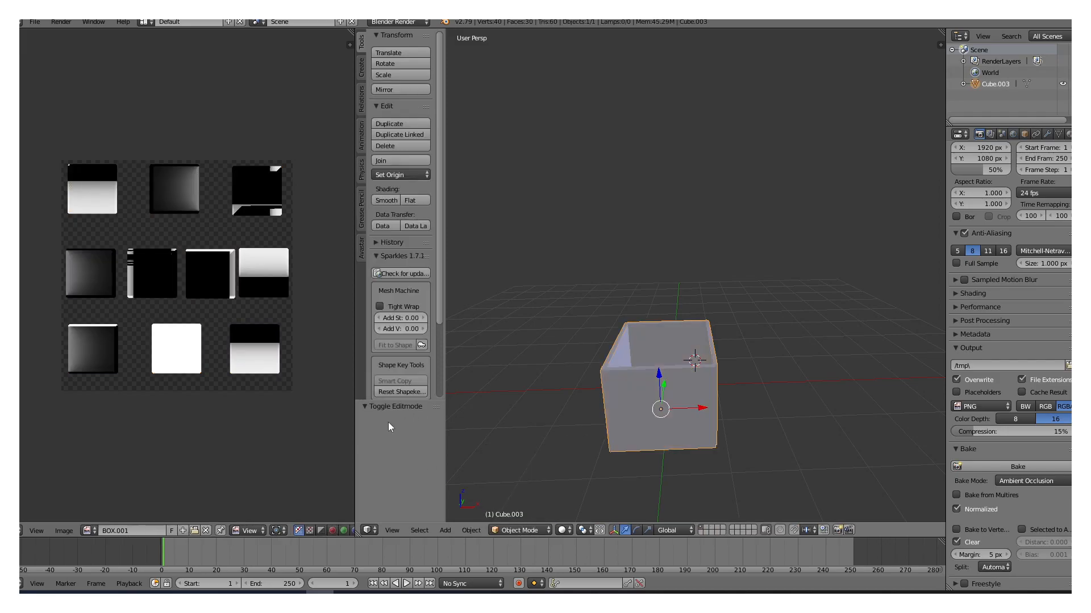
# - Join the UV editor area with the 3D viewport so the 3D view takes over its space
pyautogui.rightClick(354, 393)
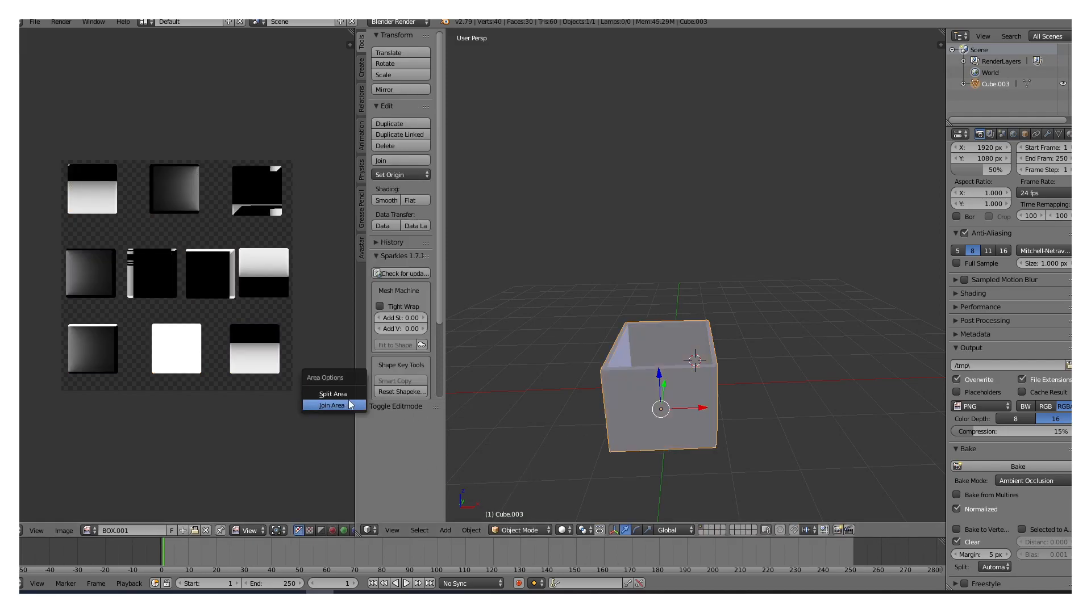
pyautogui.click(332, 405)
pyautogui.click(292, 404)
pyautogui.scroll(-5, 466, 420)
pyautogui.moveTo(479, 421); pyautogui.dragTo(499, 366, button='middle')
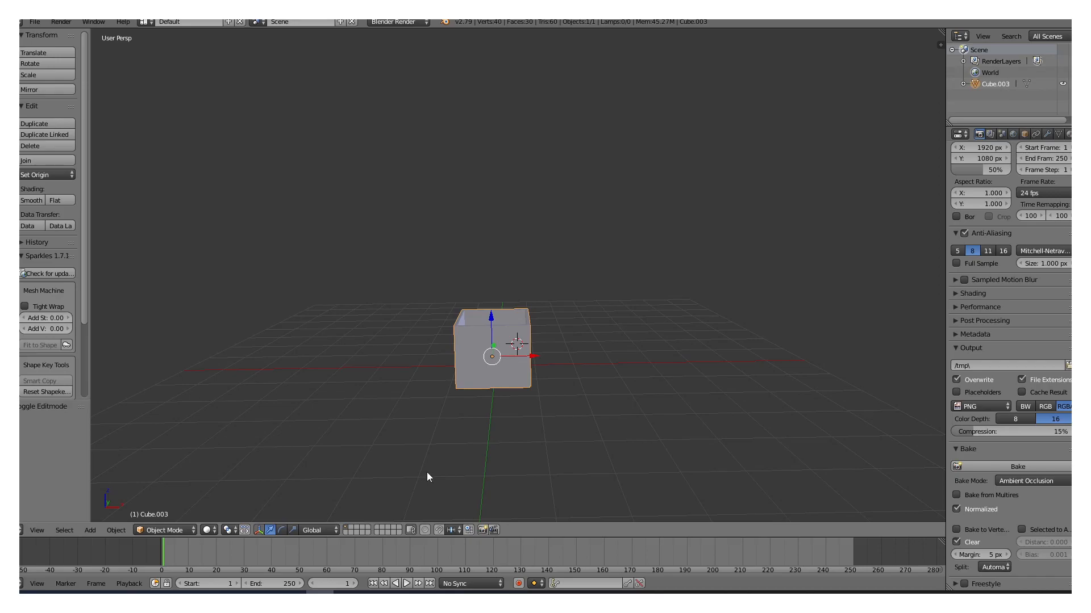
# - Add a Solidify modifier to the box, set its thickness to -0.0010, and apply it
pyautogui.click(1047, 134)
pyautogui.click(993, 172)
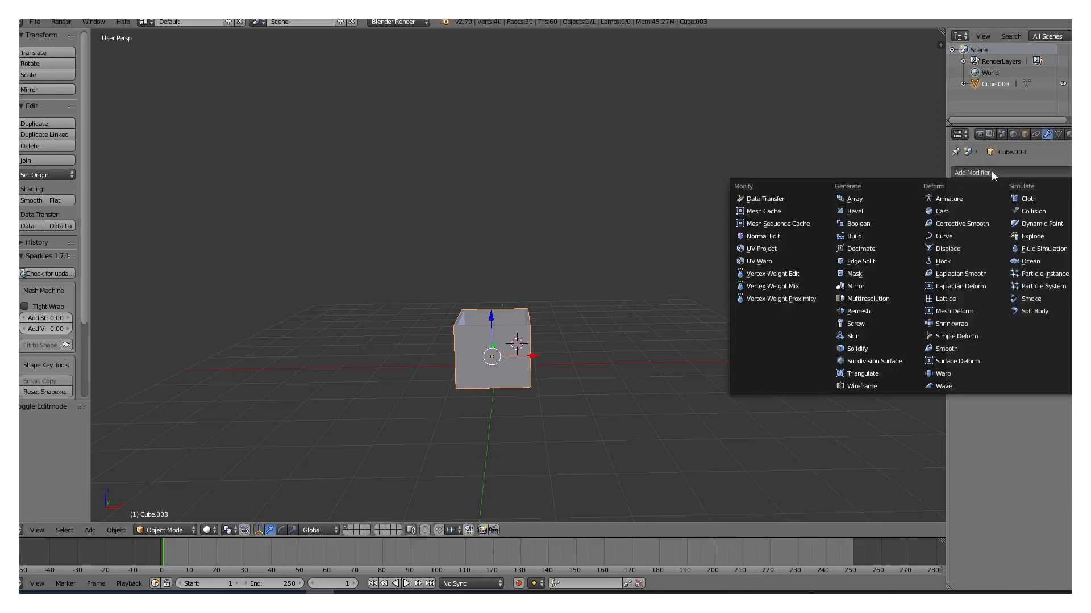
pyautogui.click(882, 347)
pyautogui.click(959, 222)
pyautogui.click(958, 222)
pyautogui.click(959, 223)
pyautogui.click(959, 222)
pyautogui.click(959, 222)
pyautogui.click(959, 222)
pyautogui.click(959, 222)
pyautogui.click(959, 222)
pyautogui.click(959, 222)
pyautogui.click(958, 222)
pyautogui.click(959, 222)
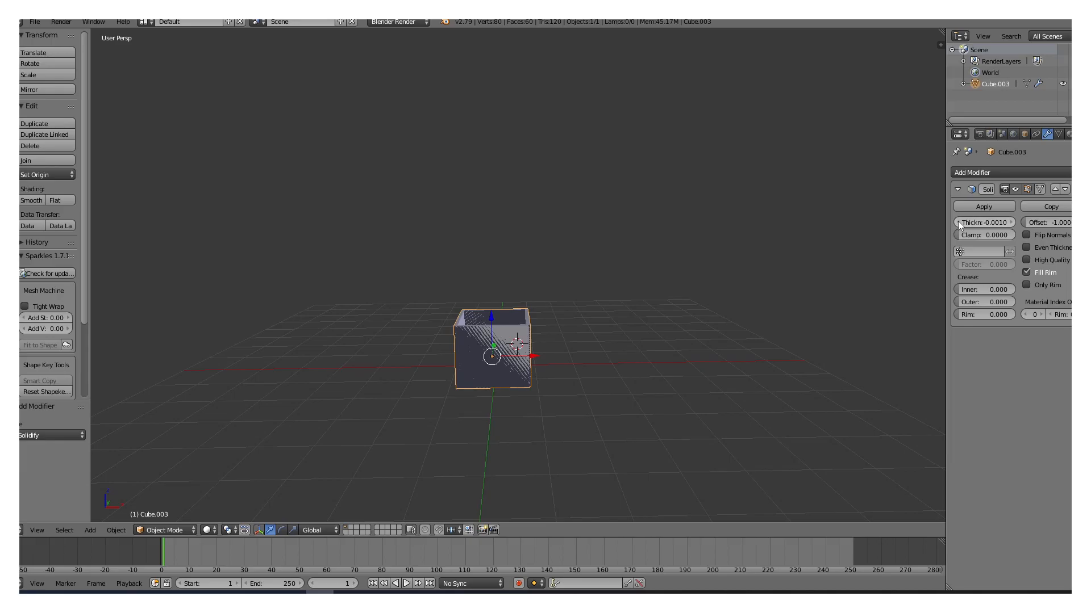
pyautogui.click(989, 208)
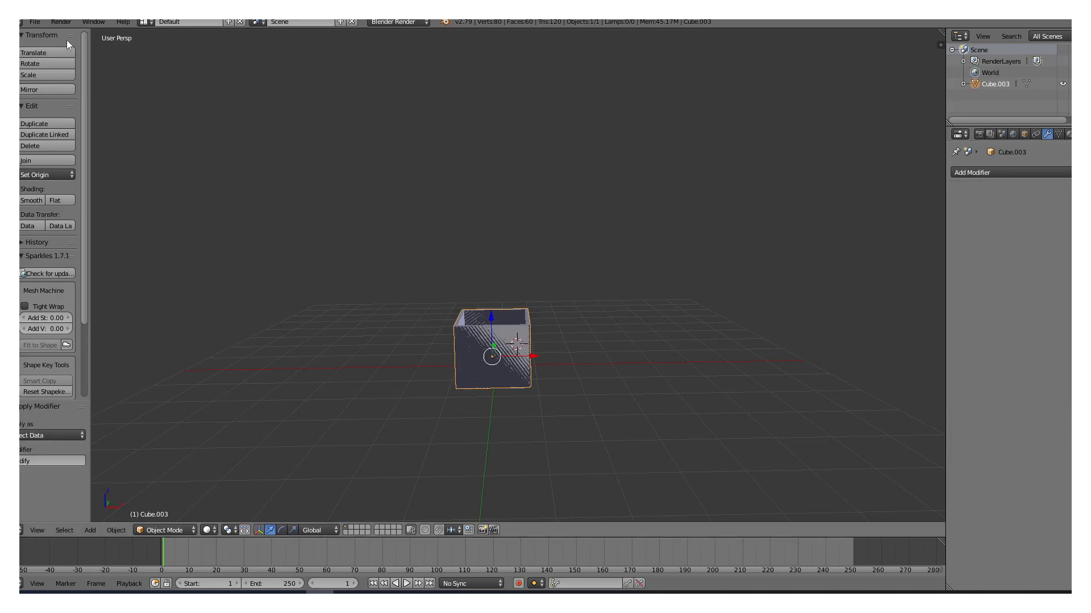
# - Name the box's Collada (Avastar) file and export it to the CUBE BOX folder
pyautogui.click(34, 22)
pyautogui.moveTo(36, 250)
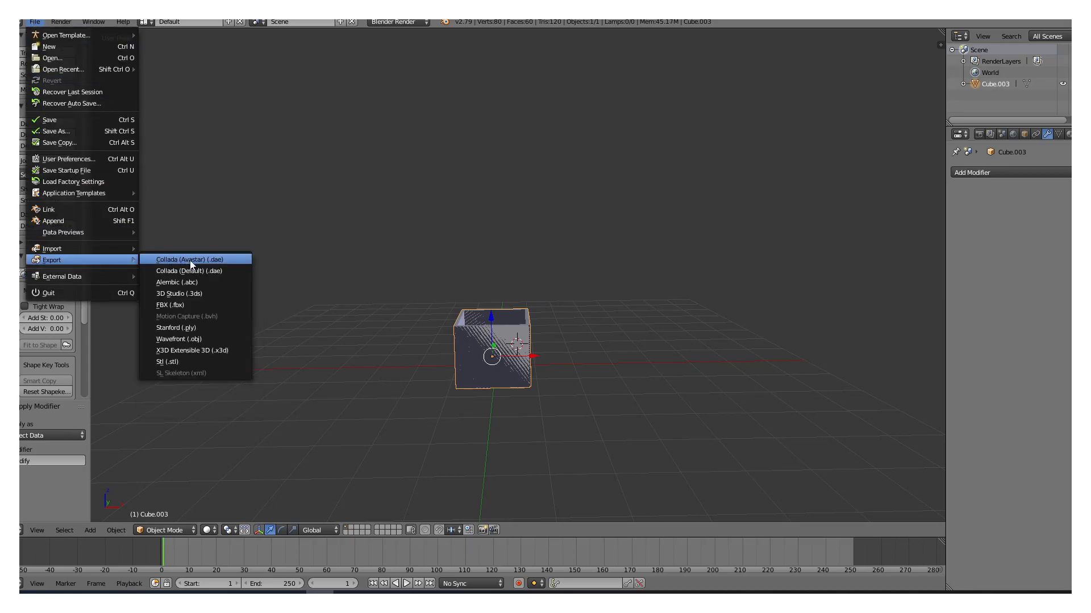
pyautogui.click(185, 261)
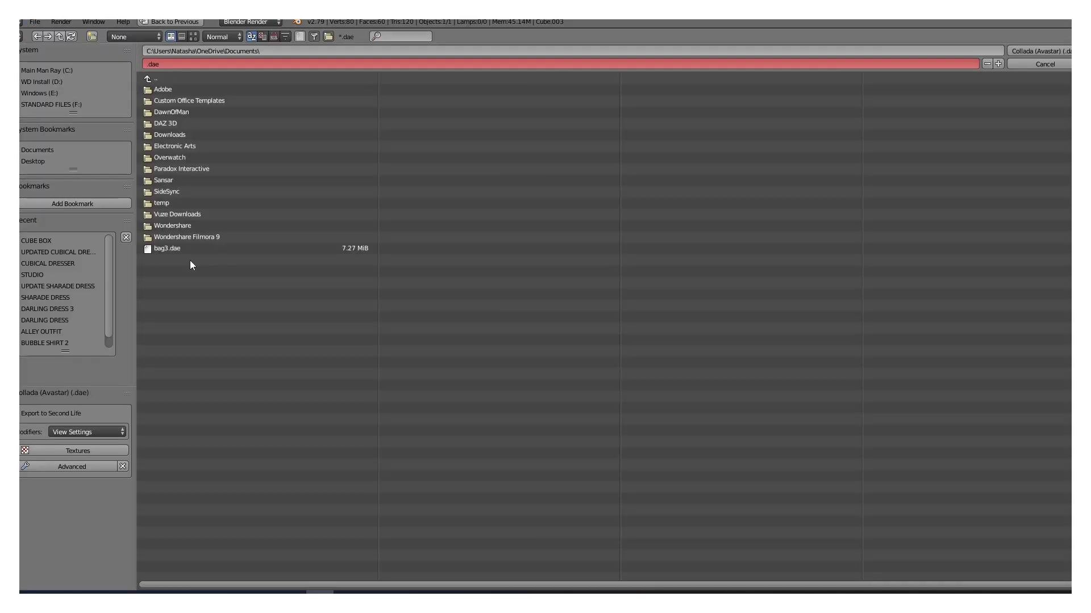
pyautogui.click(43, 240)
pyautogui.click(148, 63)
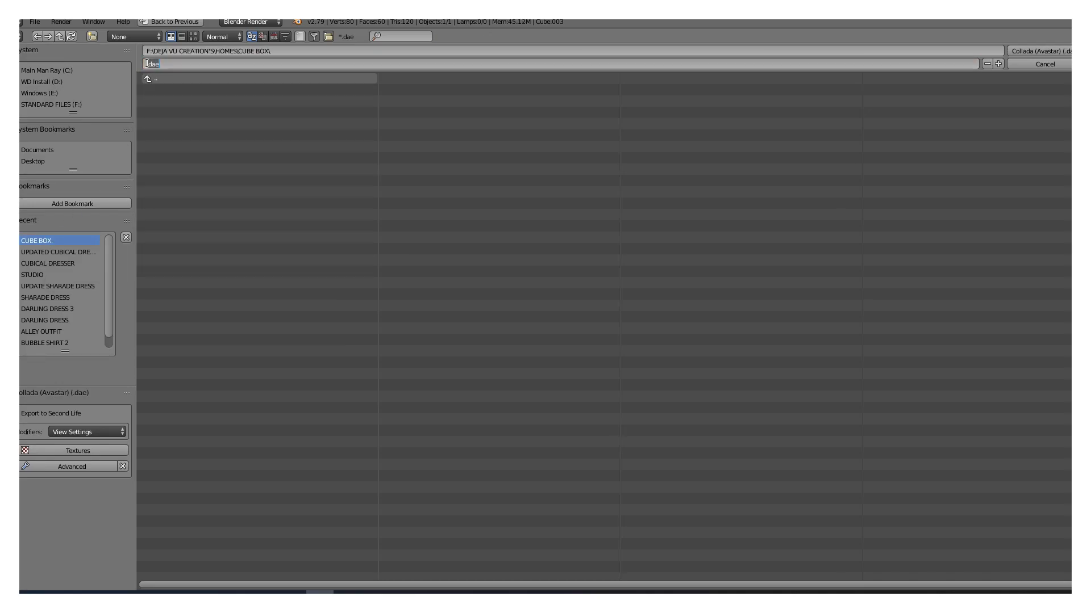
pyautogui.write('cu')
pyautogui.click(1038, 50)
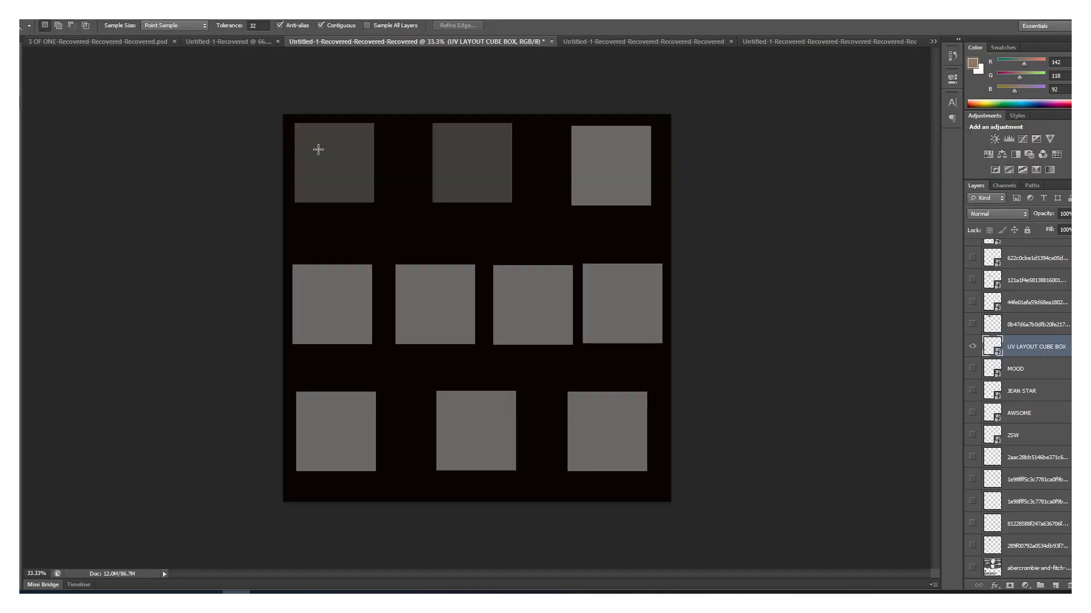
# - Switch to Photoshop and select all ten squares of the UV LAYOUT CUBE BOX layer with the Magic Wand
pyautogui.click(318, 149)
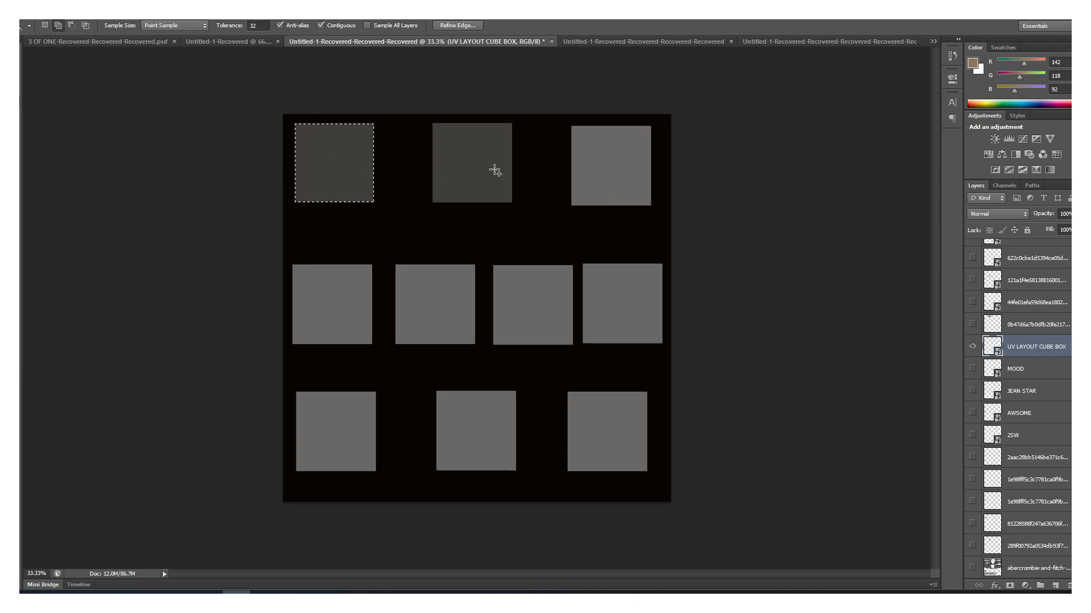
pyautogui.keyDown('shift'); pyautogui.click(639, 310); pyautogui.keyUp('shift')
pyautogui.keyDown('shift'); pyautogui.click(523, 301); pyautogui.keyUp('shift')
pyautogui.keyDown('shift'); pyautogui.click(428, 306); pyautogui.keyUp('shift')
pyautogui.keyDown('shift'); pyautogui.click(311, 301); pyautogui.keyUp('shift')
pyautogui.keyDown('shift'); pyautogui.click(497, 429); pyautogui.keyUp('shift')
pyautogui.keyDown('shift'); pyautogui.click(585, 431); pyautogui.keyUp('shift')
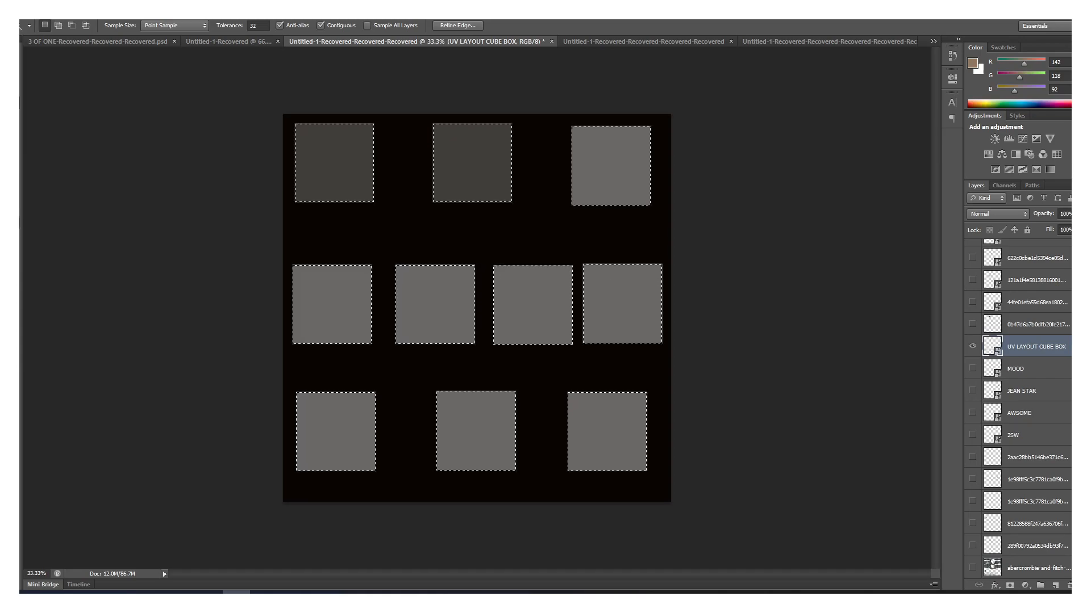
# - Rasterize the UV layout layer, fill the selected squares with pink (RGB 230, 97, 153), and deselect them
pyautogui.click(18, 303)
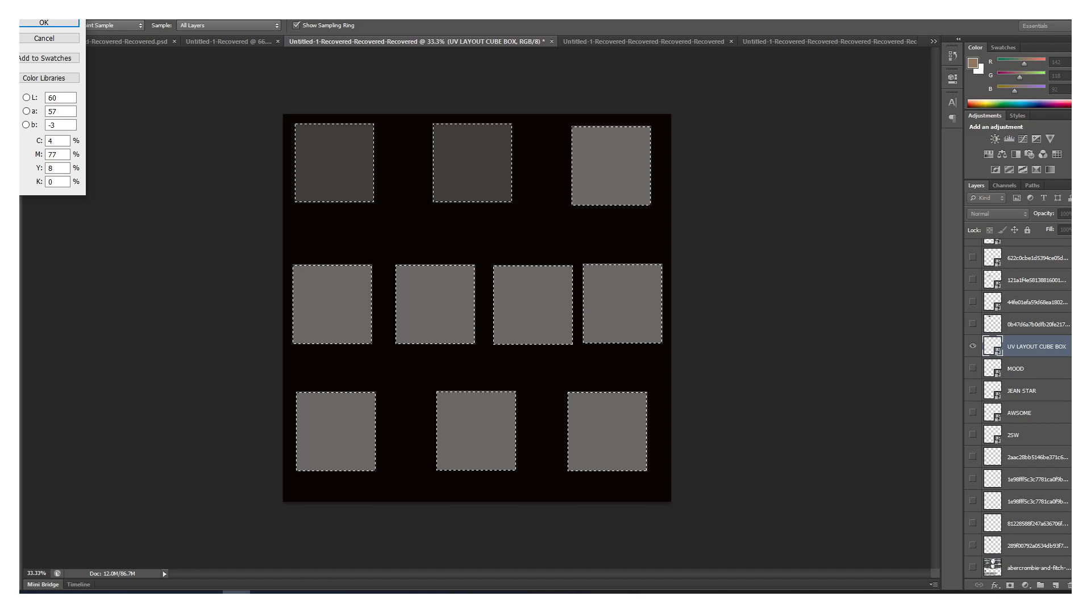
pyautogui.press('Return')
pyautogui.press('w')
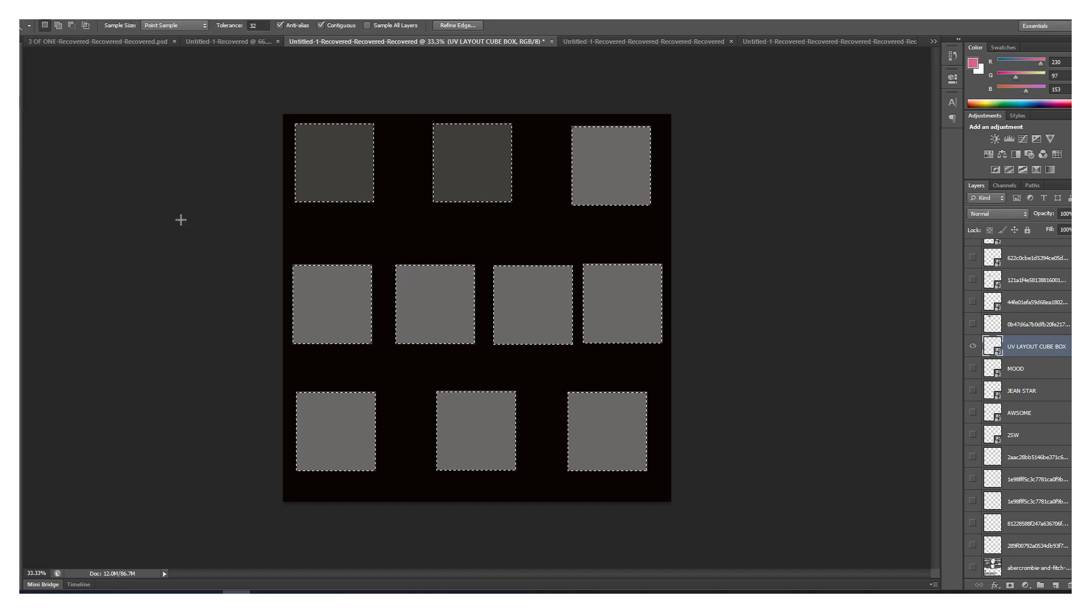
pyautogui.press('g')
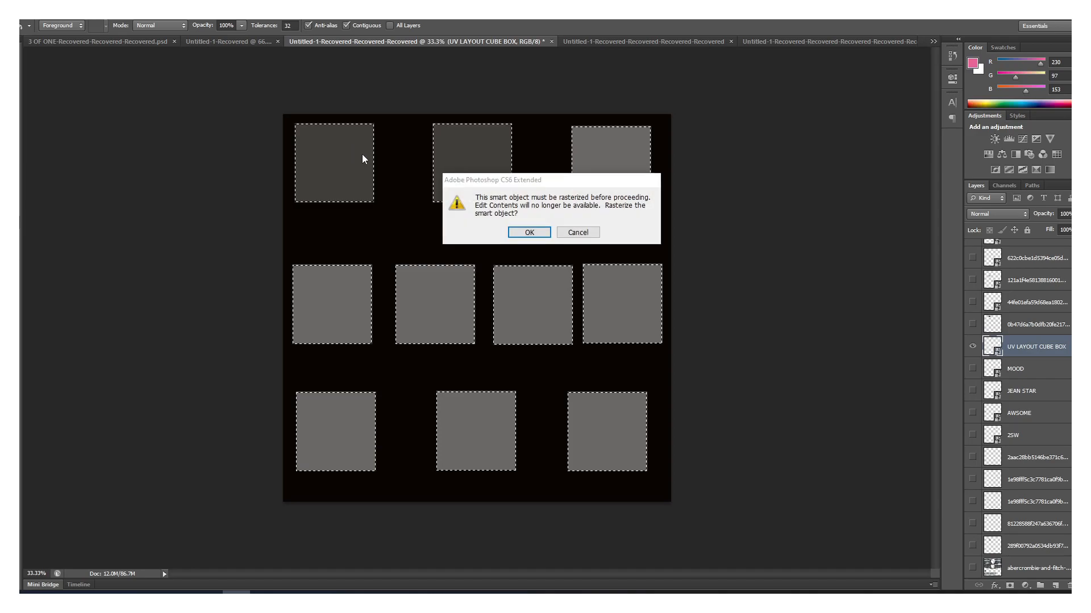
pyautogui.click(529, 233)
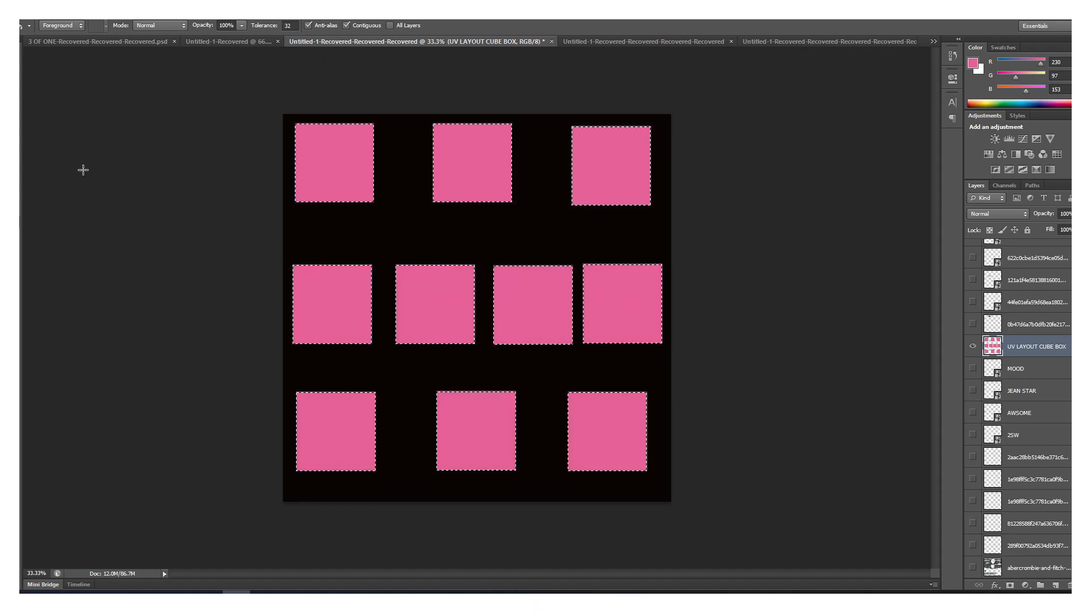
pyautogui.click(25, 103)
pyautogui.hotkey('ctrl', 'd')
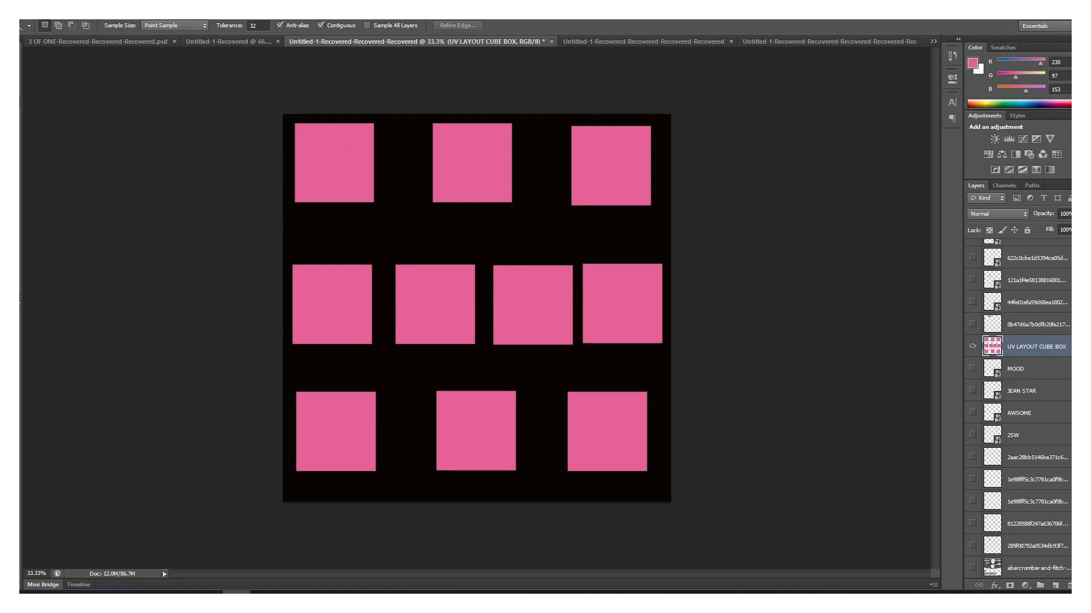
# - Label the first square in the top row with a black 1 in 72 pt Impact
pyautogui.press('t')
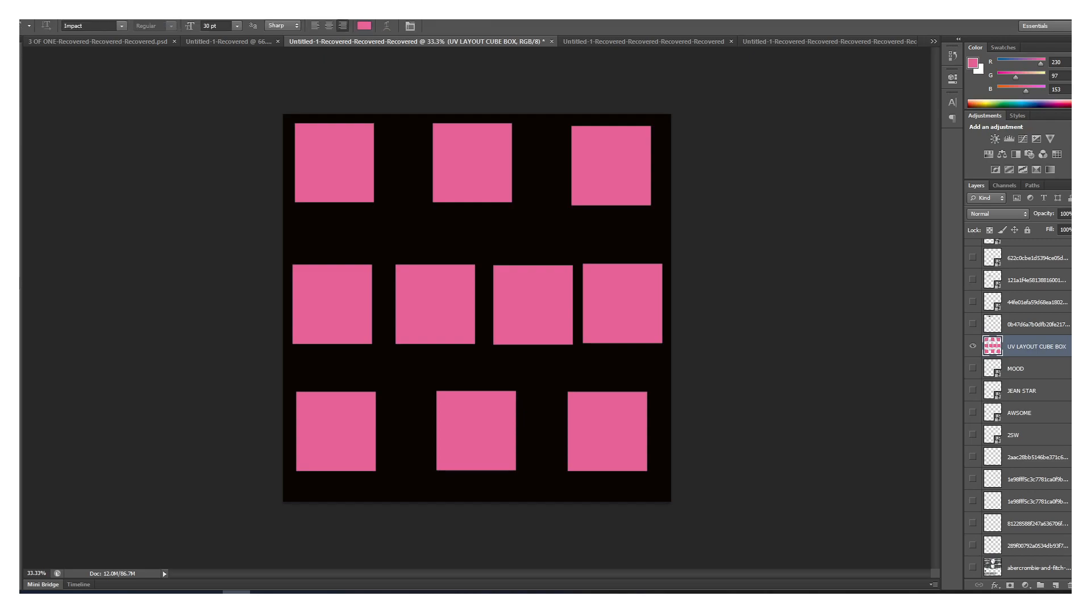
pyautogui.click(327, 155)
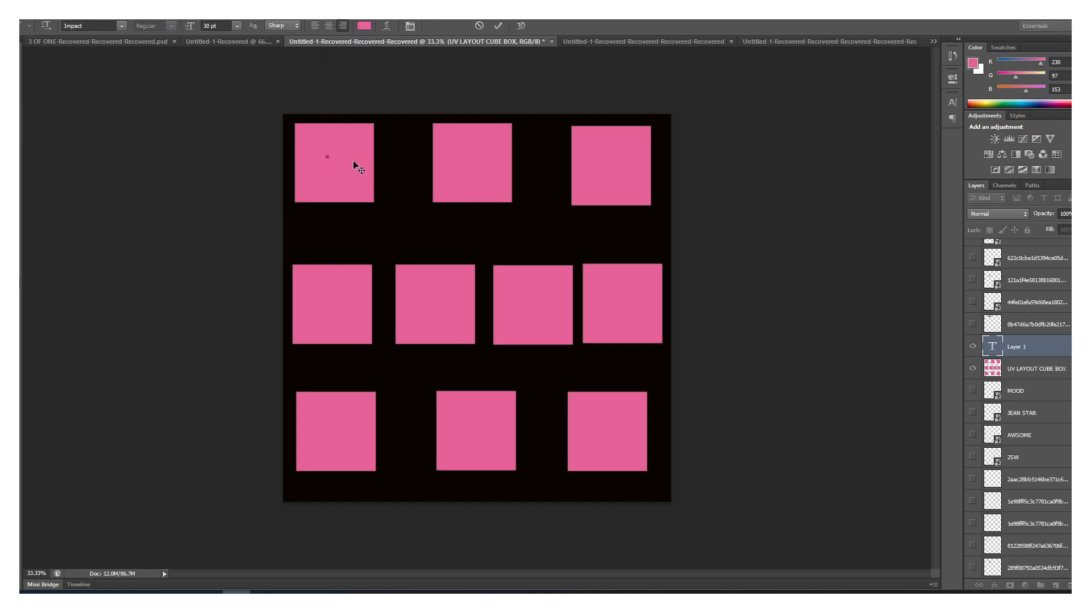
pyautogui.click(236, 27)
pyautogui.click(227, 218)
pyautogui.click(382, 258)
pyautogui.write('1')
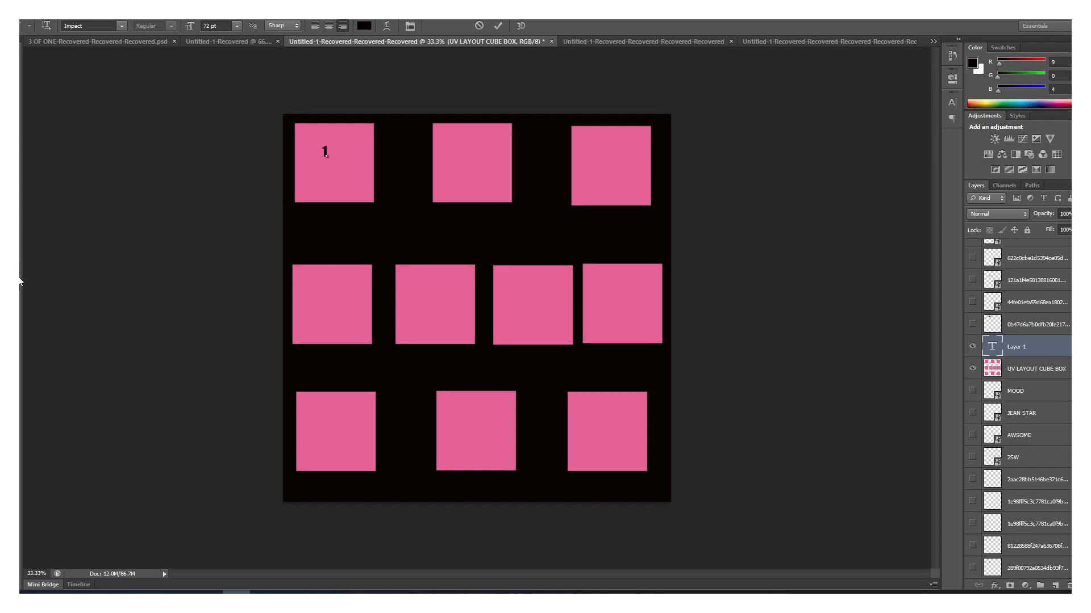
pyautogui.click(499, 26)
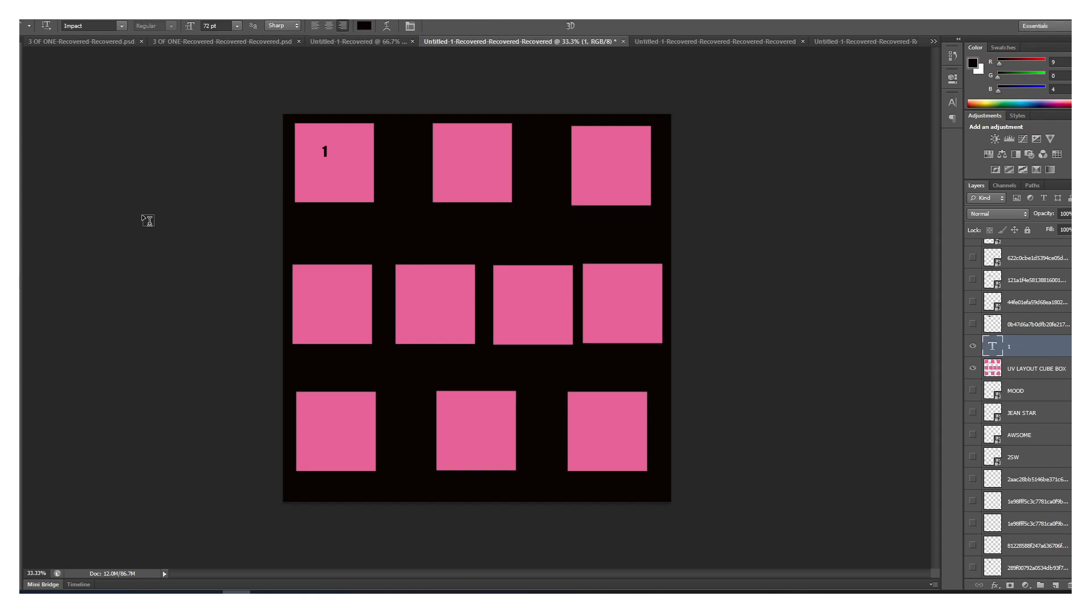
# - Label the second and third squares in the top row 2 and 3
pyautogui.click(478, 159)
pyautogui.write('2')
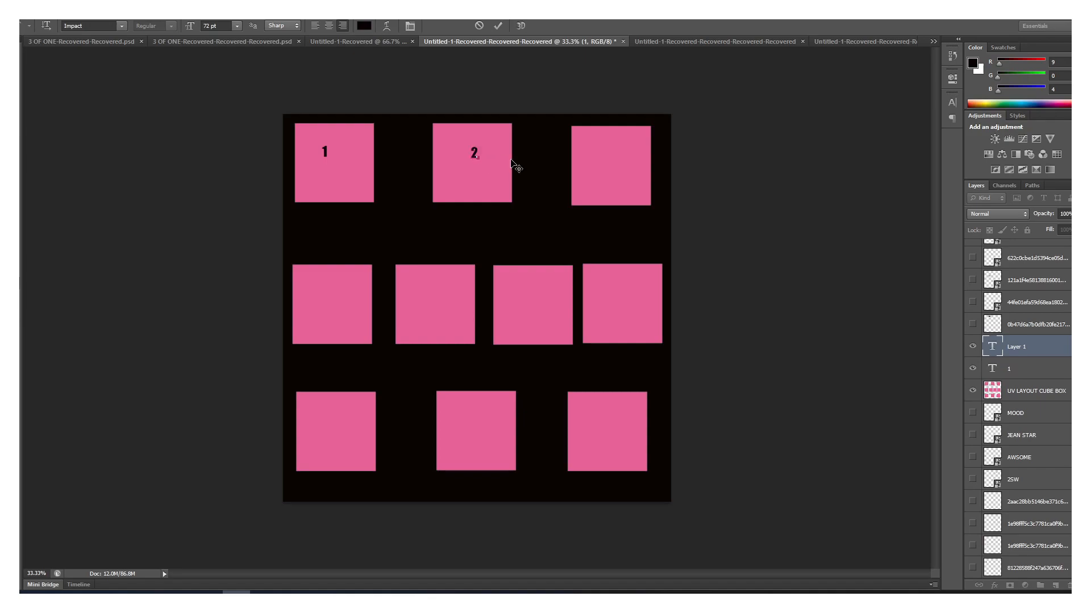
pyautogui.click(493, 26)
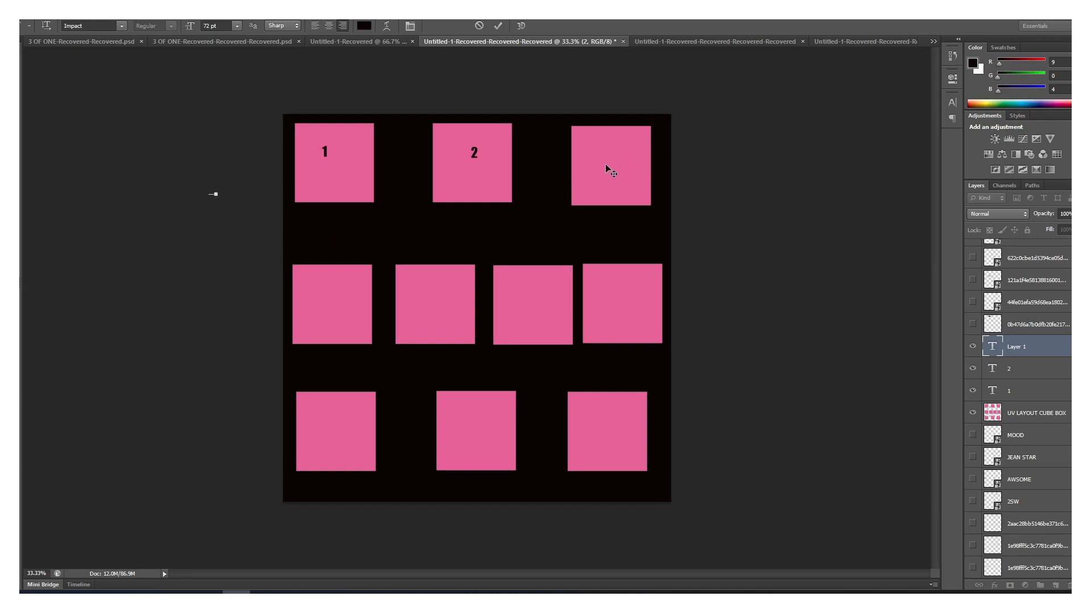
pyautogui.moveTo(199, 216); pyautogui.dragTo(597, 183)
pyautogui.click(498, 26)
# - Label the four squares in the middle row 4, 5, 6 and 7 in order
pyautogui.click(203, 276)
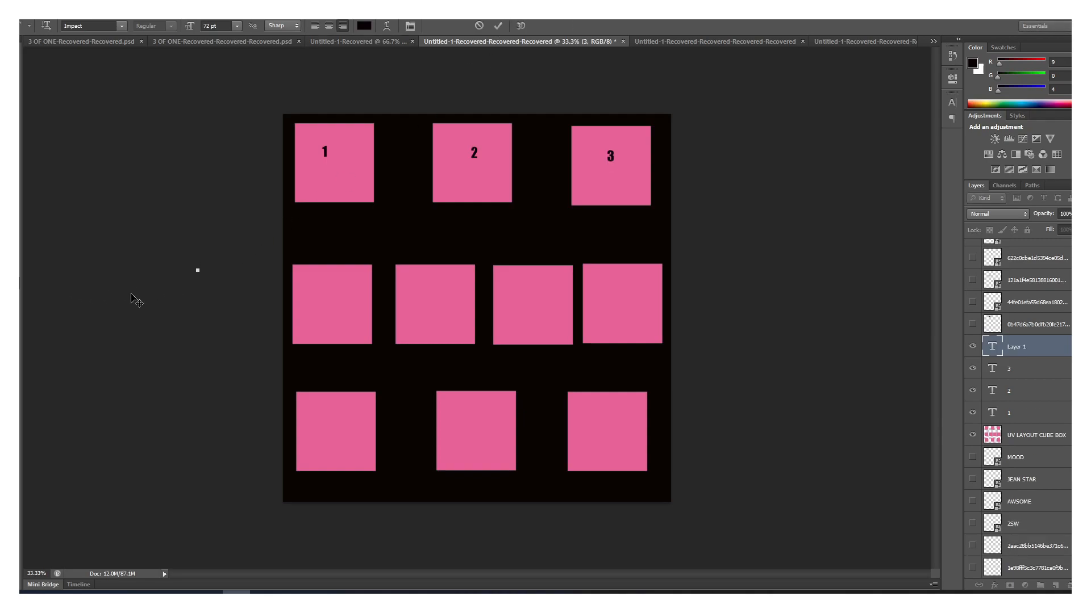
pyautogui.moveTo(213, 286); pyautogui.dragTo(328, 319)
pyautogui.write('4')
pyautogui.click(503, 25)
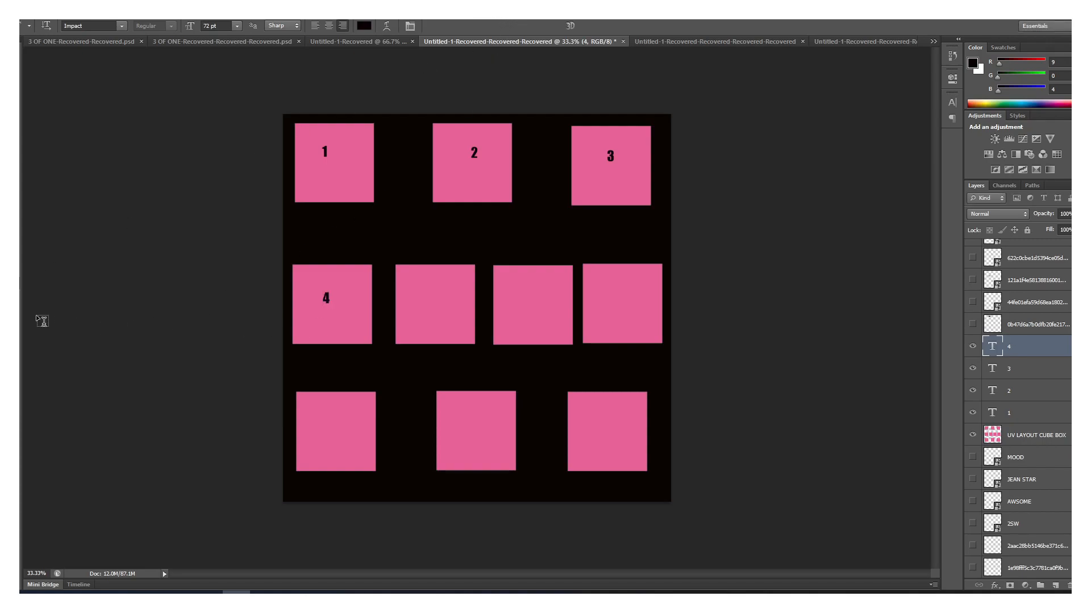
pyautogui.click(423, 303)
pyautogui.write('5')
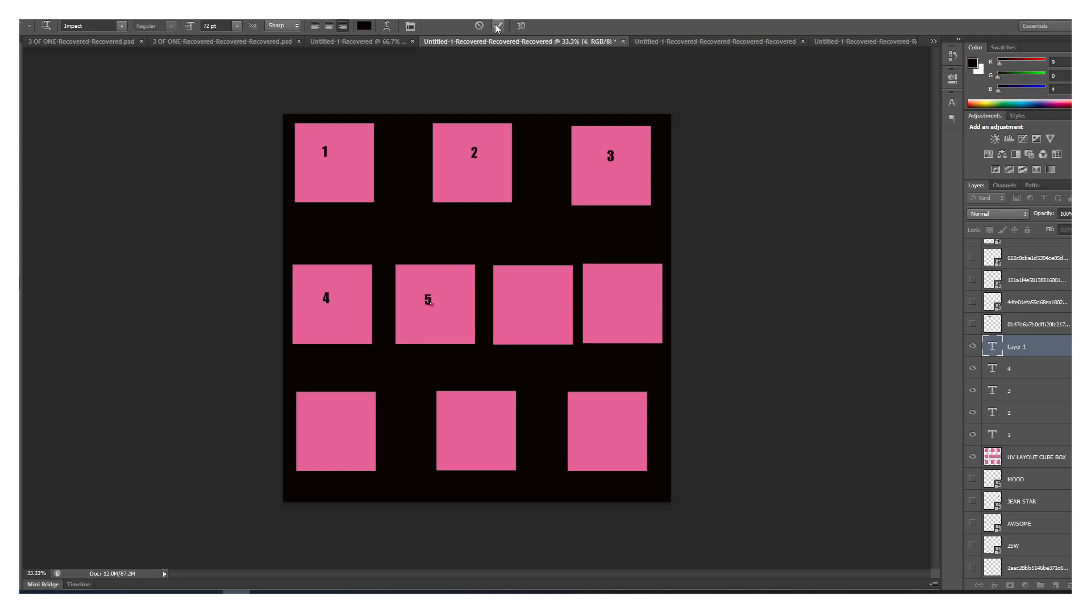
pyautogui.click(498, 26)
pyautogui.click(525, 300)
pyautogui.write('6')
pyautogui.click(498, 26)
pyautogui.click(623, 293)
pyautogui.write('7')
pyautogui.click(498, 25)
# - Label the three squares in the bottom row 8, 9 and 10 in order
pyautogui.click(329, 427)
pyautogui.write('8')
pyautogui.click(498, 26)
pyautogui.click(475, 427)
pyautogui.write('9')
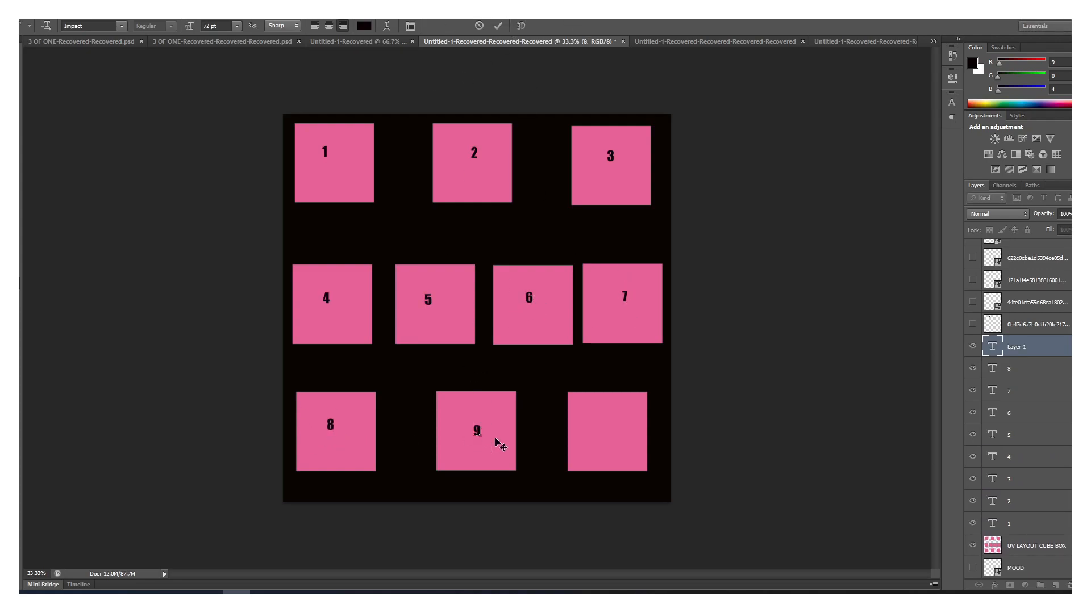
pyautogui.click(498, 26)
pyautogui.click(603, 427)
pyautogui.write('10')
pyautogui.click(497, 25)
# - Hide the black Background layer and save the numbered layout as an interlaced PNG with None / Fast compression
pyautogui.scroll(-5, 1029, 461)
pyautogui.click(972, 569)
pyautogui.click(30, 14)
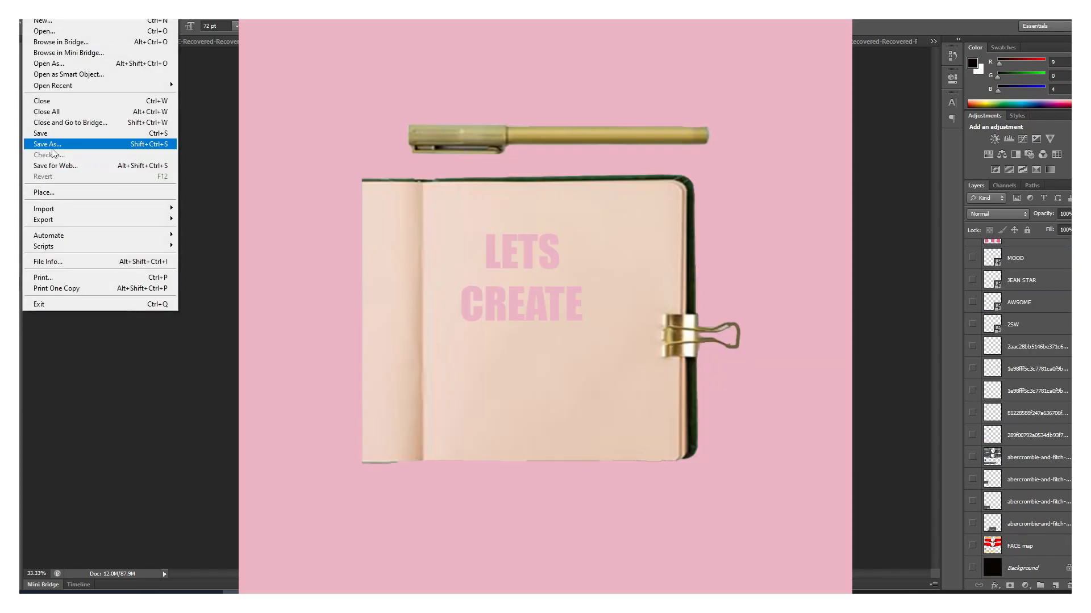
pyautogui.click(57, 144)
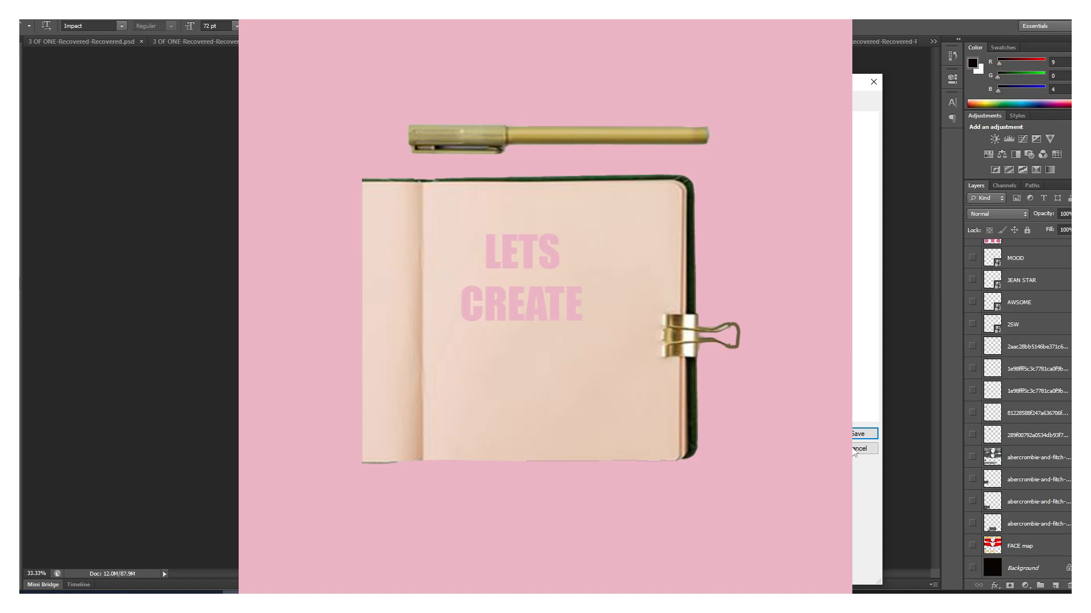
pyautogui.click(849, 435)
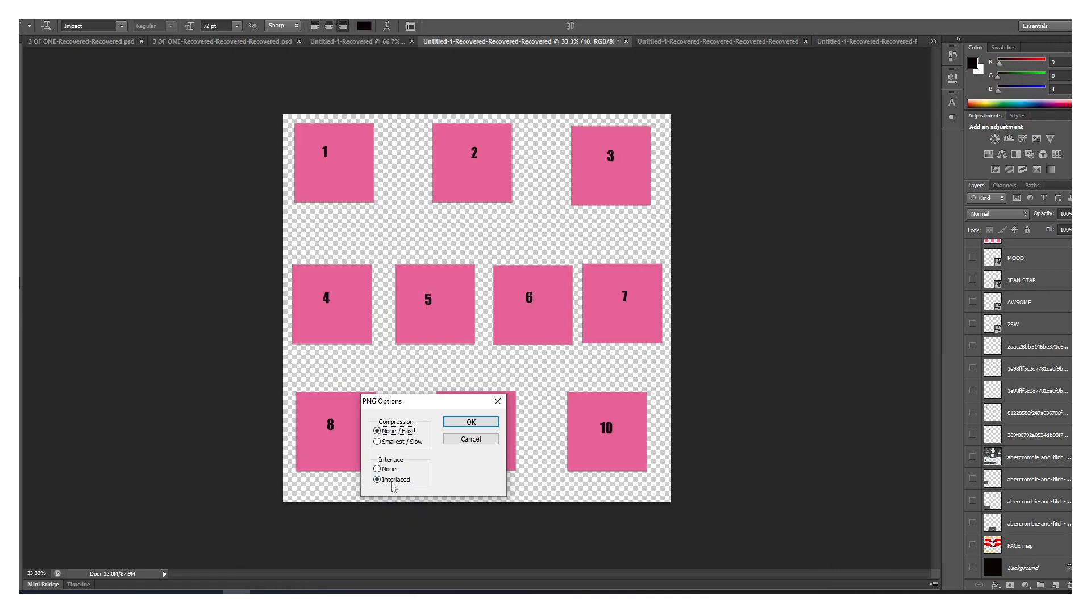
pyautogui.click(502, 422)
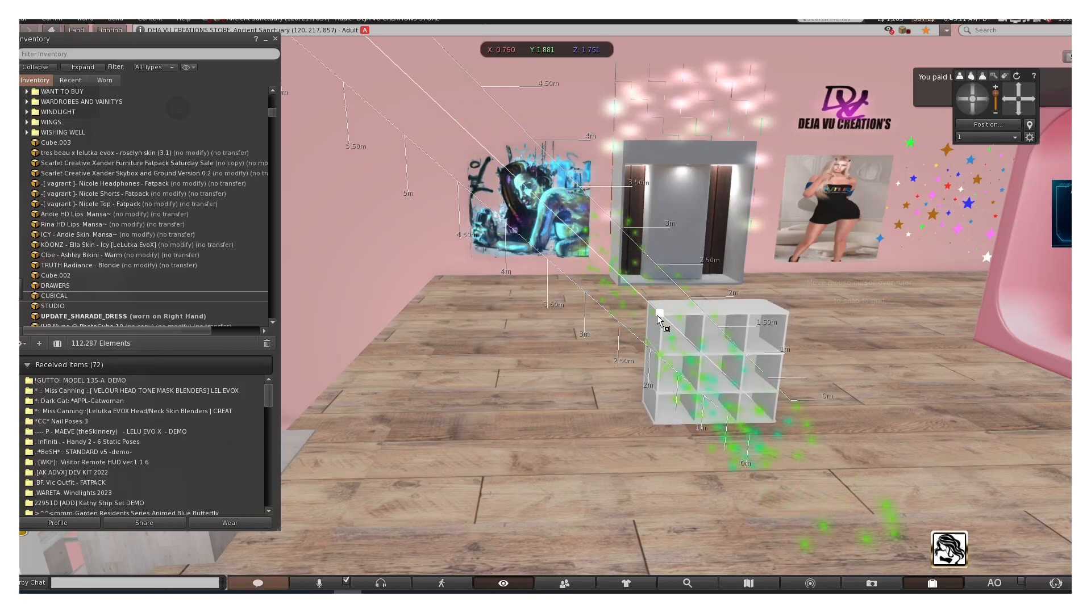
# - Switch to the Second Life viewer, place the box in the store and open its texture settings
pyautogui.click(657, 315)
pyautogui.click(400, 170)
pyautogui.rightClick(612, 325)
pyautogui.click(602, 307)
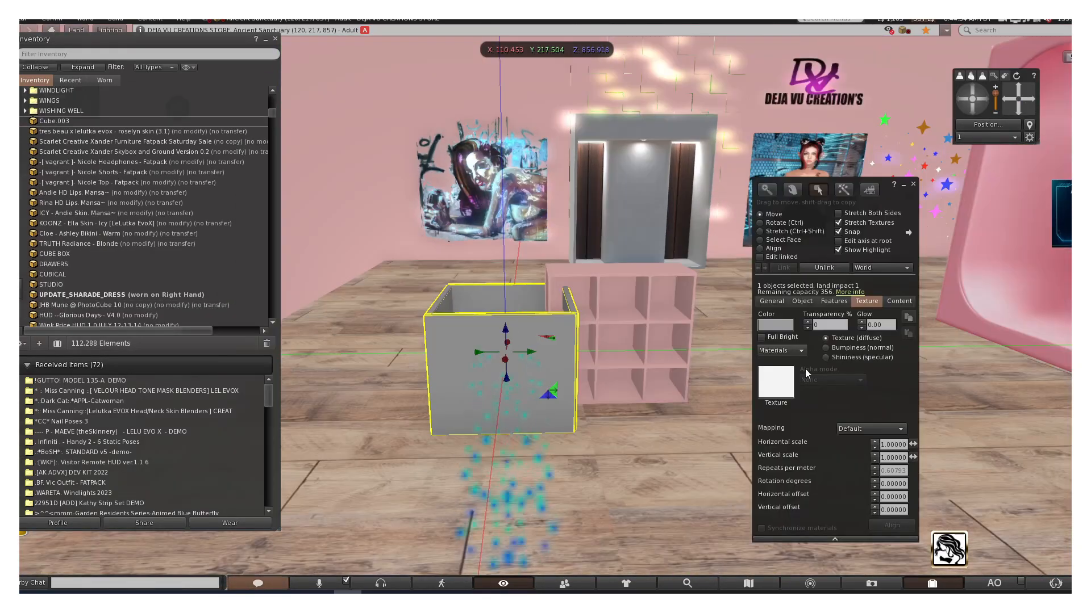
# - Load TEST BOX as a local texture, apply it to the open box and close the edit window
pyautogui.click(773, 378)
pyautogui.click(565, 296)
pyautogui.doubleClick(232, 105)
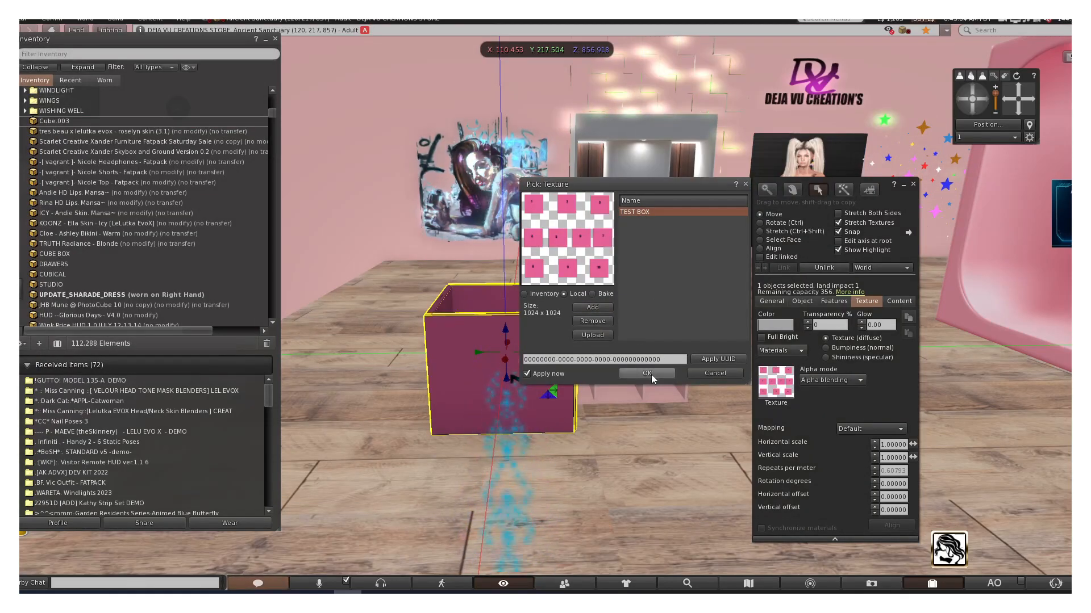
pyautogui.click(649, 374)
pyautogui.click(913, 185)
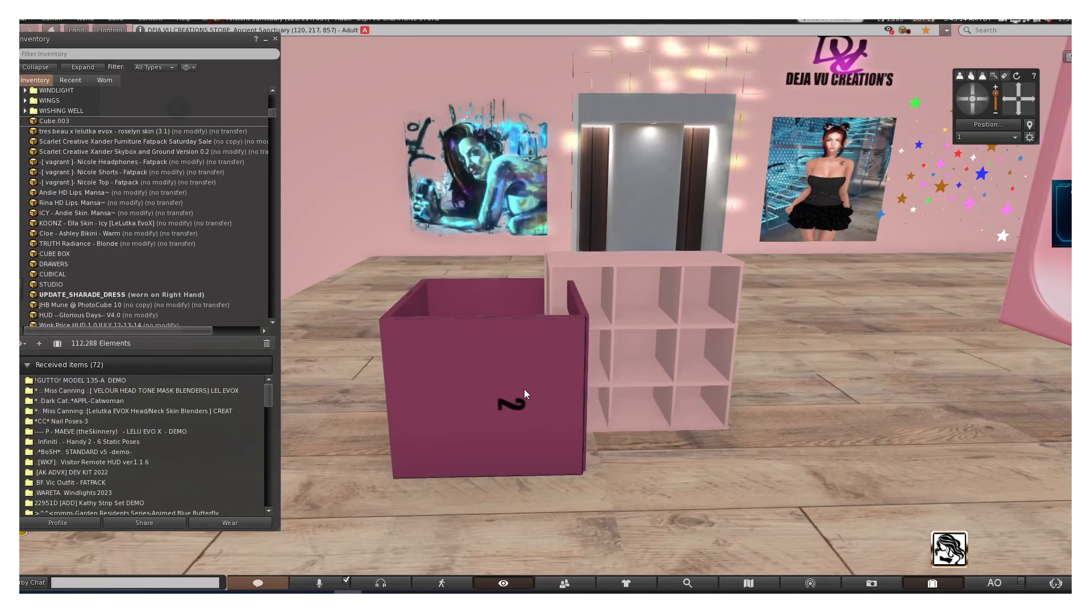
# - Open the textured box for editing, rotate it and try Full Bright on it
pyautogui.scroll(2, 508, 470)
pyautogui.rightClick(479, 389)
pyautogui.click(502, 418)
pyautogui.moveTo(471, 372)
pyautogui.keyDown('ctrl'); pyautogui.mouseDown()
pyautogui.moveTo(534, 371)
pyautogui.moveTo(477, 358)
pyautogui.mouseUp(); pyautogui.keyUp('ctrl')
pyautogui.click(761, 337)
pyautogui.click(761, 337)
# - Scale the box down to compartment size and move it into the pink cubby shelf
pyautogui.keyDown('ctrl'); pyautogui.keyDown('shift'); pyautogui.moveTo(392, 282); pyautogui.dragTo(497, 397); pyautogui.keyUp('shift'); pyautogui.keyUp('ctrl')
pyautogui.moveTo(536, 428); pyautogui.dragTo(618, 425)
pyautogui.moveTo(590, 436); pyautogui.dragTo(576, 392)
# - Duplicate the box to fill the shelf's middle row and the two outer compartments of the bottom row
pyautogui.keyDown('shift'); pyautogui.moveTo(568, 330); pyautogui.dragTo(568, 330); pyautogui.keyUp('shift')
pyautogui.keyDown('shift'); pyautogui.moveTo(603, 353); pyautogui.dragTo(704, 359); pyautogui.keyUp('shift')
pyautogui.keyDown('alt'); pyautogui.moveTo(630, 392); pyautogui.dragTo(607, 406); pyautogui.keyUp('alt')
pyautogui.moveTo(675, 364); pyautogui.dragTo(646, 443)
# - Set the alpha mode to None on all three boxes in the middle row
pyautogui.click(653, 364)
pyautogui.click(831, 381)
pyautogui.click(810, 391)
pyautogui.click(583, 361)
pyautogui.click(831, 380)
pyautogui.click(809, 391)
pyautogui.click(518, 365)
pyautogui.click(831, 380)
pyautogui.click(809, 391)
# - Set the alpha mode to None on the two boxes in the bottom row
pyautogui.click(519, 457)
pyautogui.click(831, 380)
pyautogui.click(809, 391)
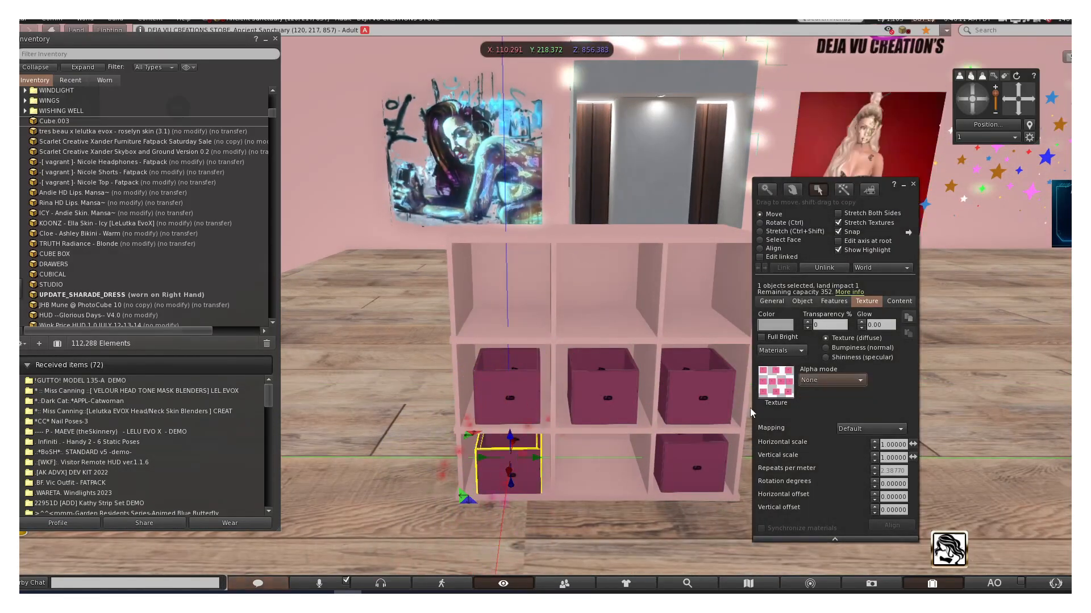
pyautogui.click(691, 467)
pyautogui.click(831, 380)
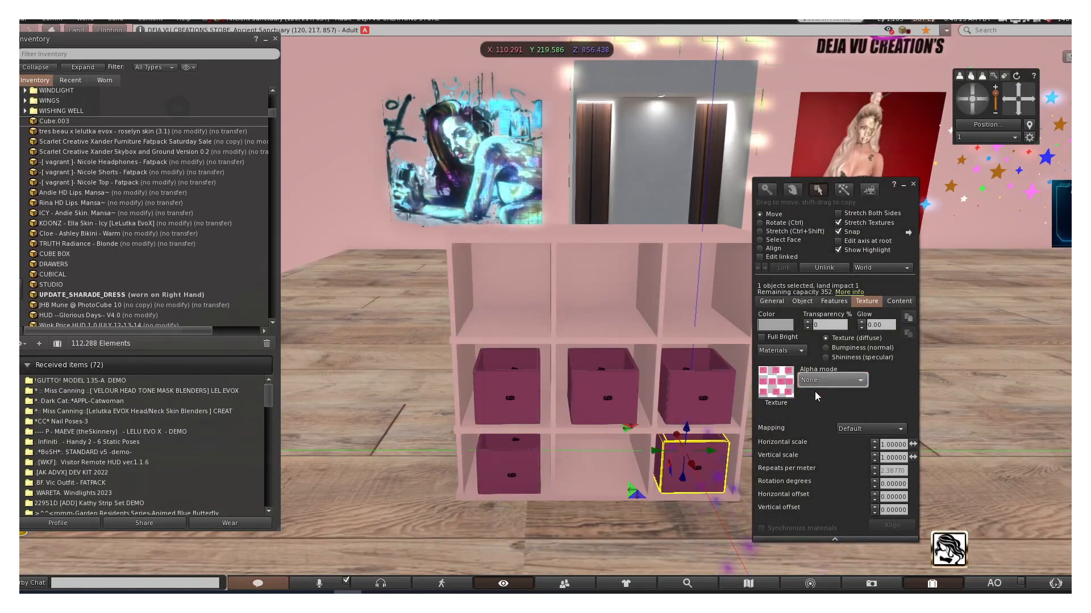
pyautogui.click(809, 390)
# - Build a plywood cube on the floor beside the left of the shelf
pyautogui.click(115, 21)
pyautogui.click(843, 189)
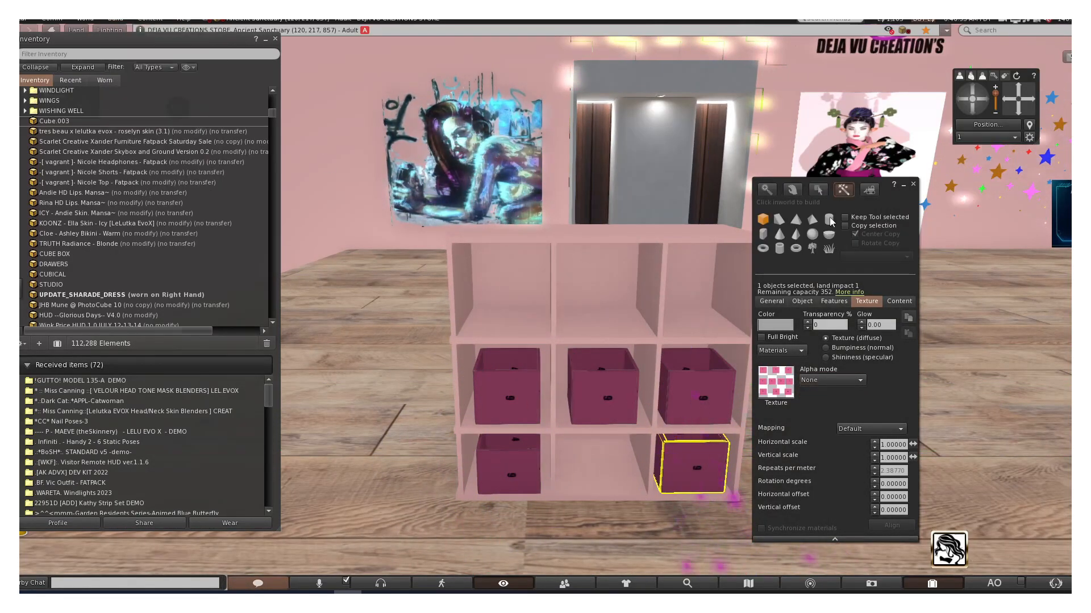
pyautogui.click(388, 406)
# - Copy a middle-row box up and across to fill the shelf's top row
pyautogui.scroll(3, 507, 411)
pyautogui.click(506, 411)
pyautogui.keyDown('shift'); pyautogui.moveTo(499, 387); pyautogui.dragTo(639, 299); pyautogui.keyUp('shift')
pyautogui.keyDown('shift'); pyautogui.moveTo(639, 299); pyautogui.dragTo(754, 301); pyautogui.keyUp('shift')
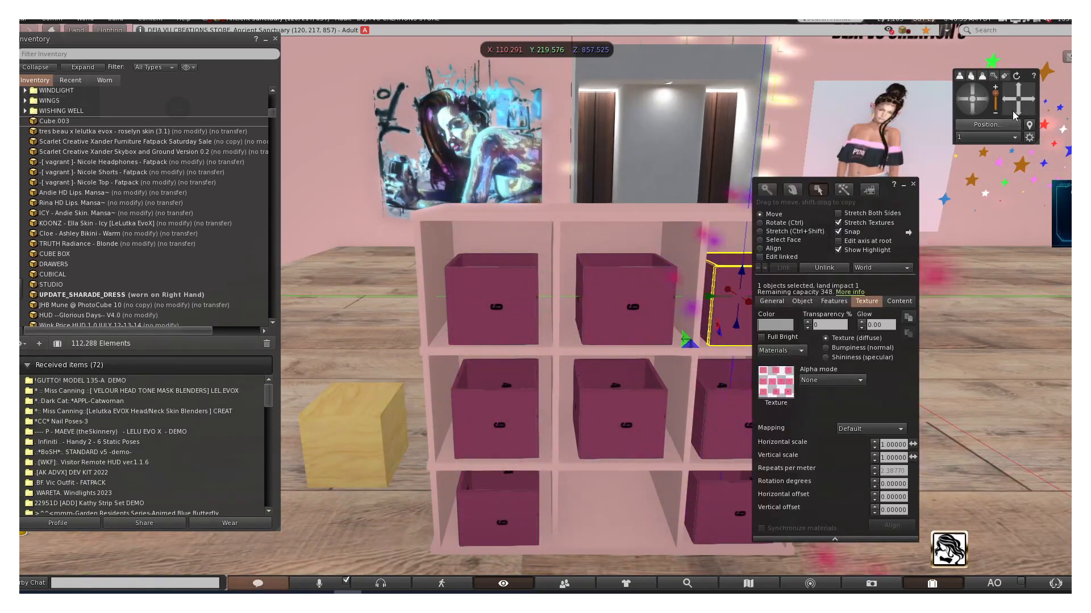
# - Move the center box of the middle row down into the empty center compartment of the bottom row
pyautogui.keyDown('alt'); pyautogui.moveTo(689, 353); pyautogui.dragTo(672, 394); pyautogui.keyUp('alt')
pyautogui.click(502, 414)
pyautogui.keyDown('shift'); pyautogui.moveTo(474, 375); pyautogui.dragTo(474, 464); pyautogui.keyUp('shift')
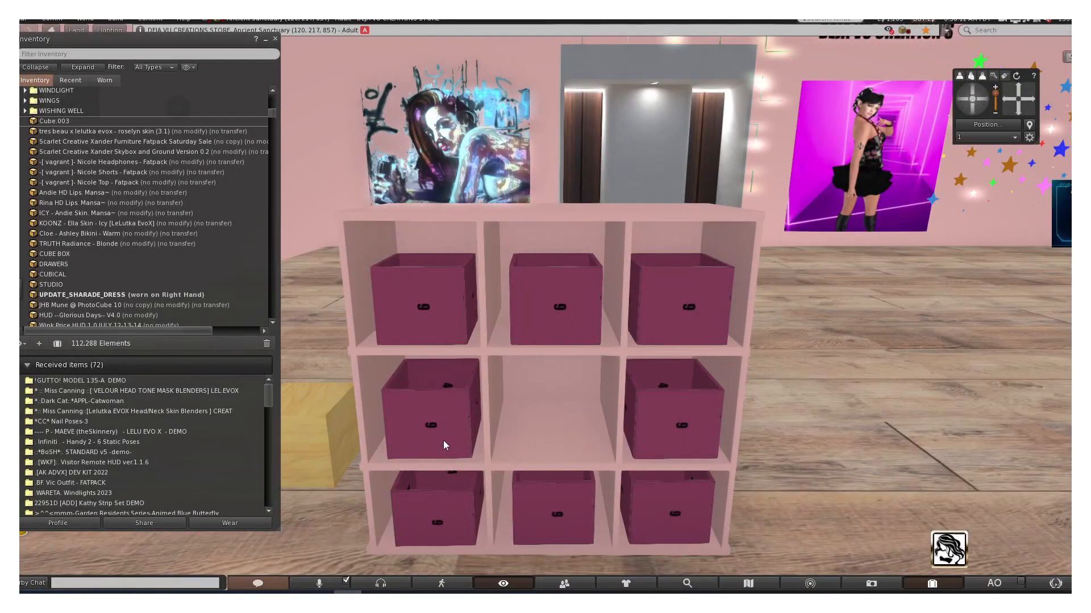
# - Rotate the left box in the middle row to 183 degrees around Z
pyautogui.rightClick(437, 425)
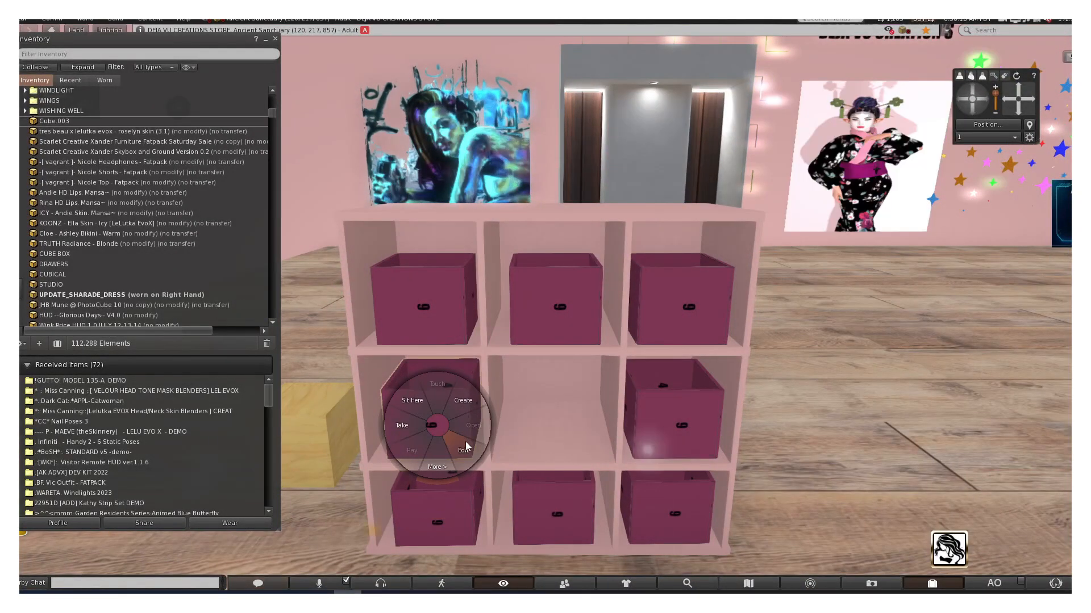
pyautogui.click(454, 443)
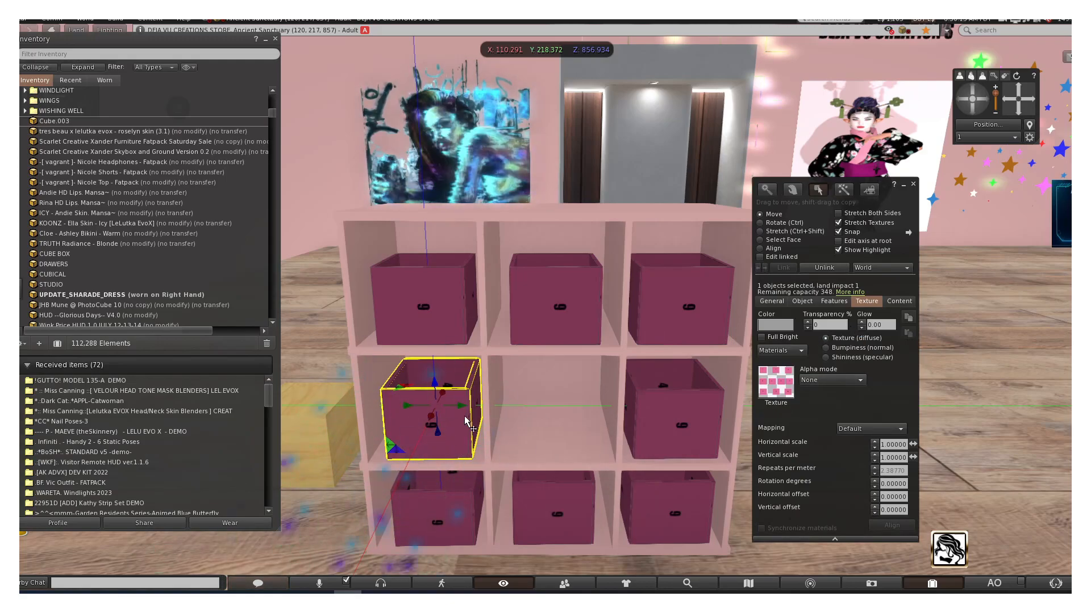
pyautogui.click(760, 224)
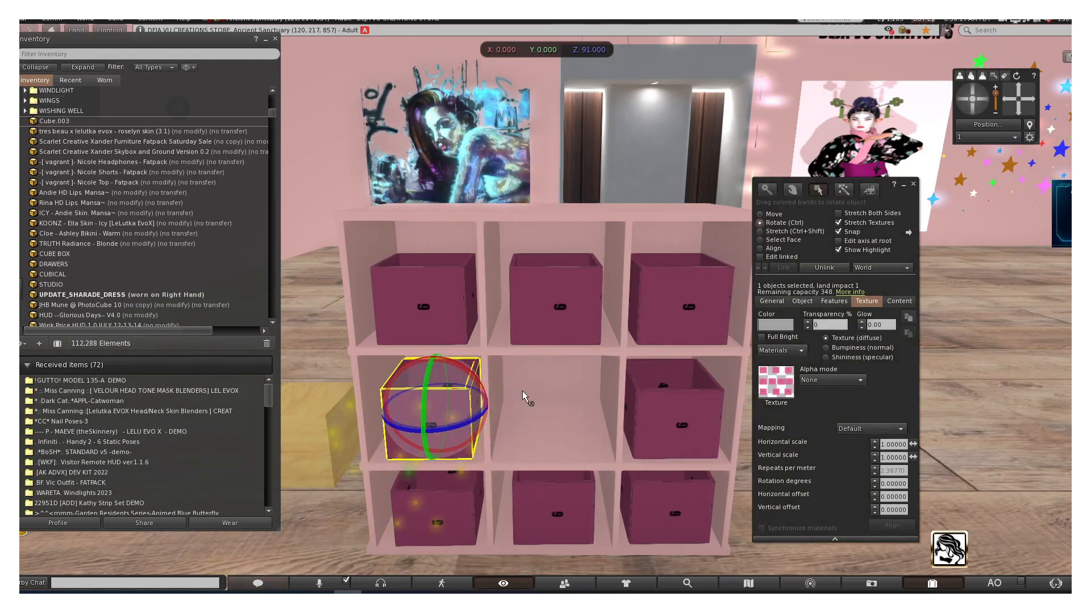
pyautogui.moveTo(400, 424); pyautogui.dragTo(483, 424)
pyautogui.moveTo(405, 426); pyautogui.dragTo(408, 428)
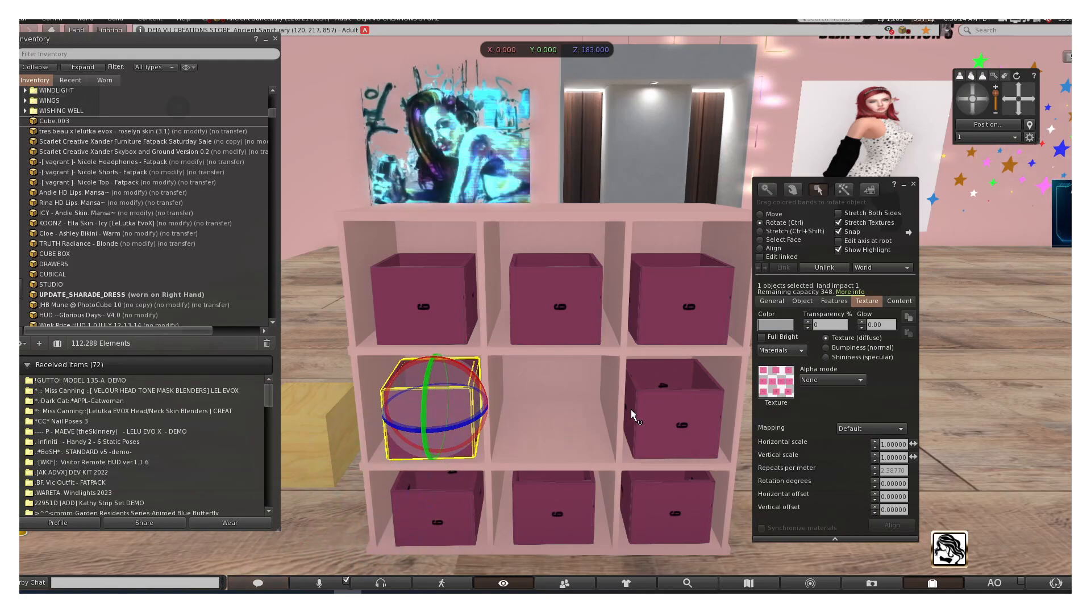
# - Rotate the top row's center box around Z and turn the top-right box to 0 degrees around Z
pyautogui.click(688, 411)
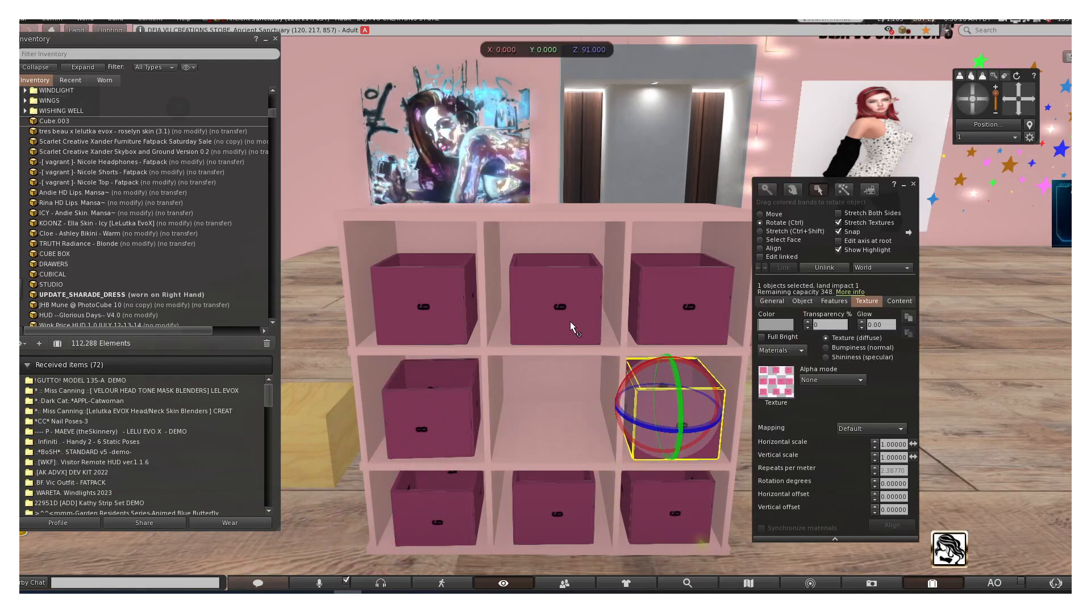
pyautogui.click(563, 303)
pyautogui.moveTo(564, 304); pyautogui.dragTo(594, 309)
pyautogui.moveTo(523, 305); pyautogui.dragTo(565, 307)
pyautogui.click(688, 309)
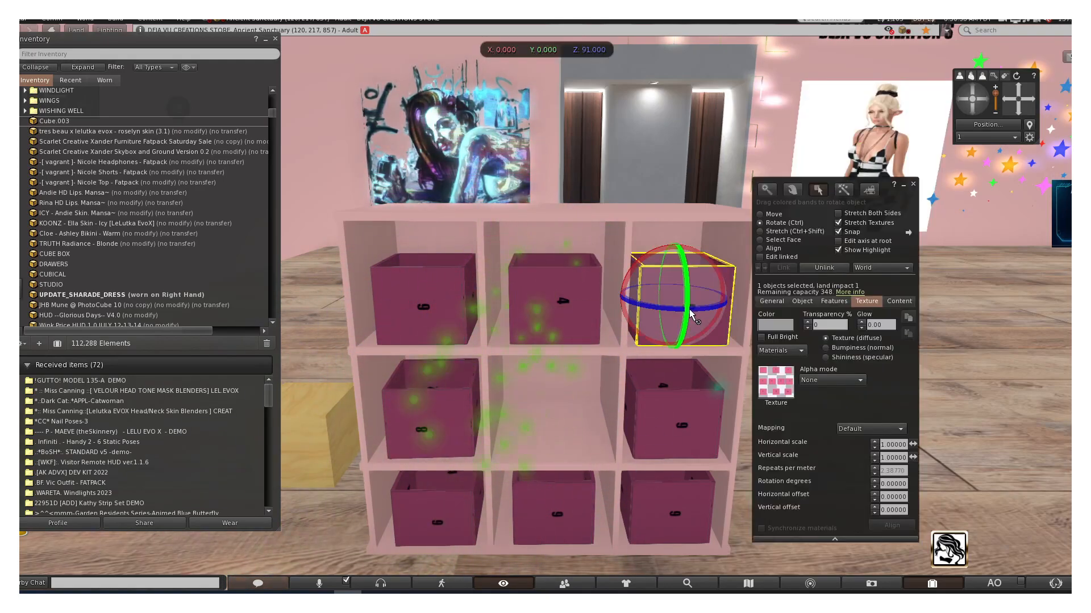
pyautogui.moveTo(719, 305); pyautogui.dragTo(684, 302)
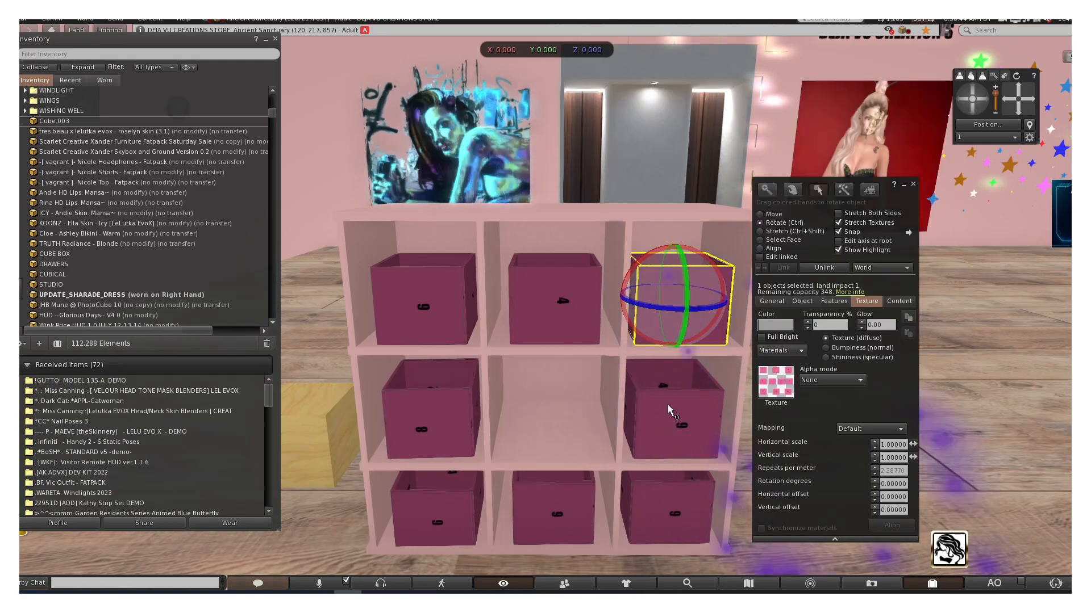
pyautogui.click(567, 515)
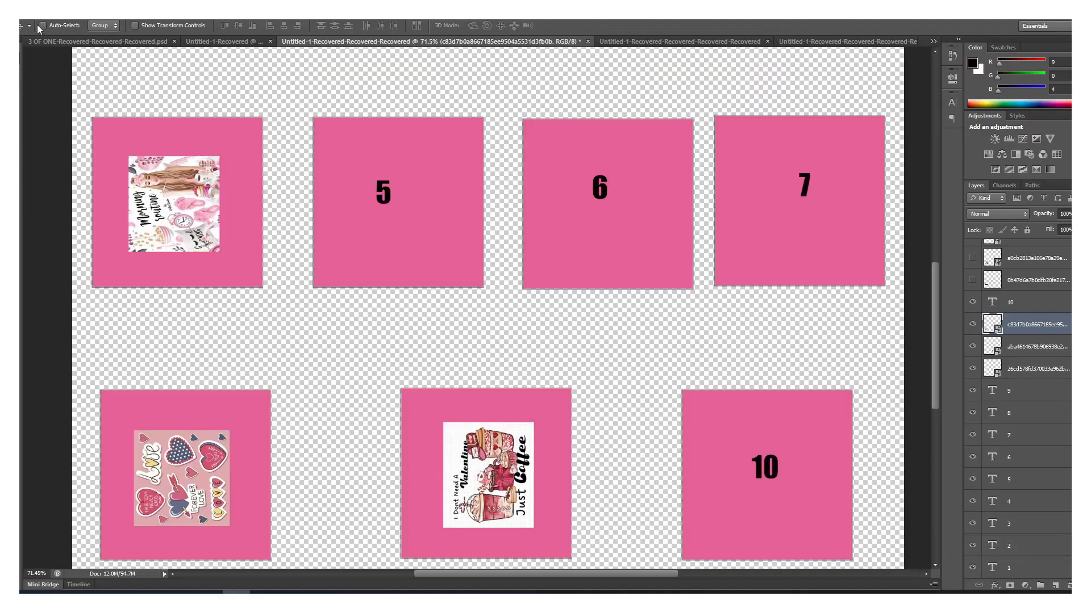
# - Save the picture-decorated layout as a PNG in the CUBE BOX folder, replacing TEST BOX.png
pyautogui.click(30, 10)
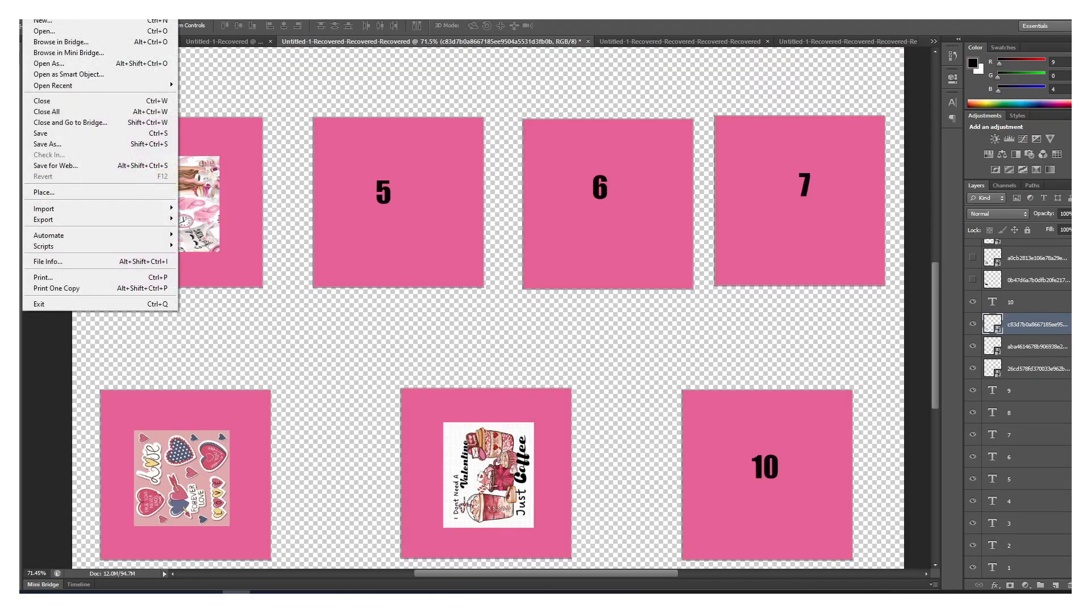
pyautogui.click(48, 145)
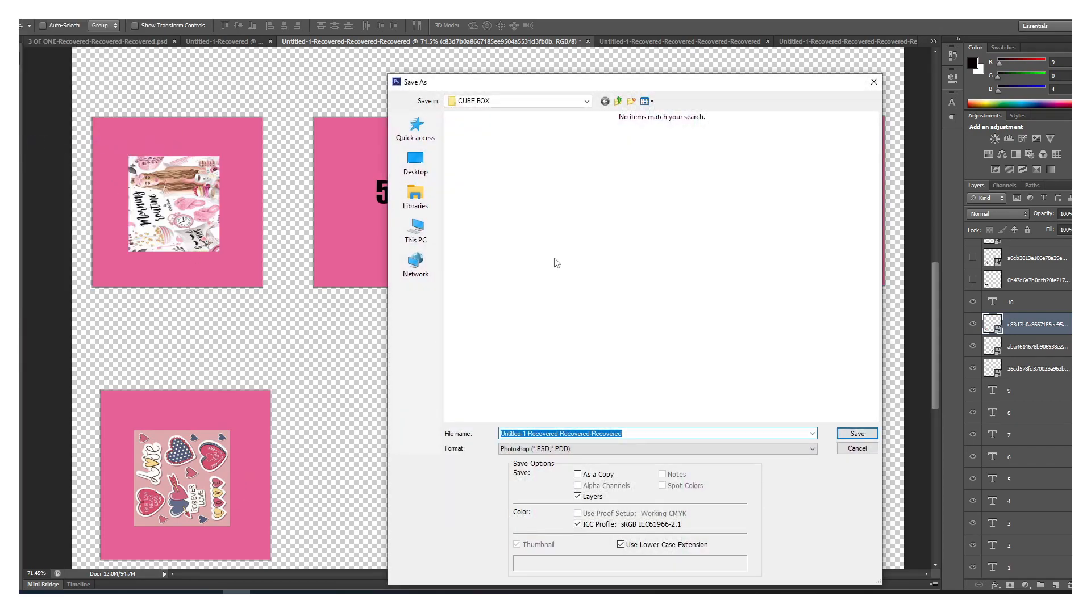
pyautogui.click(545, 449)
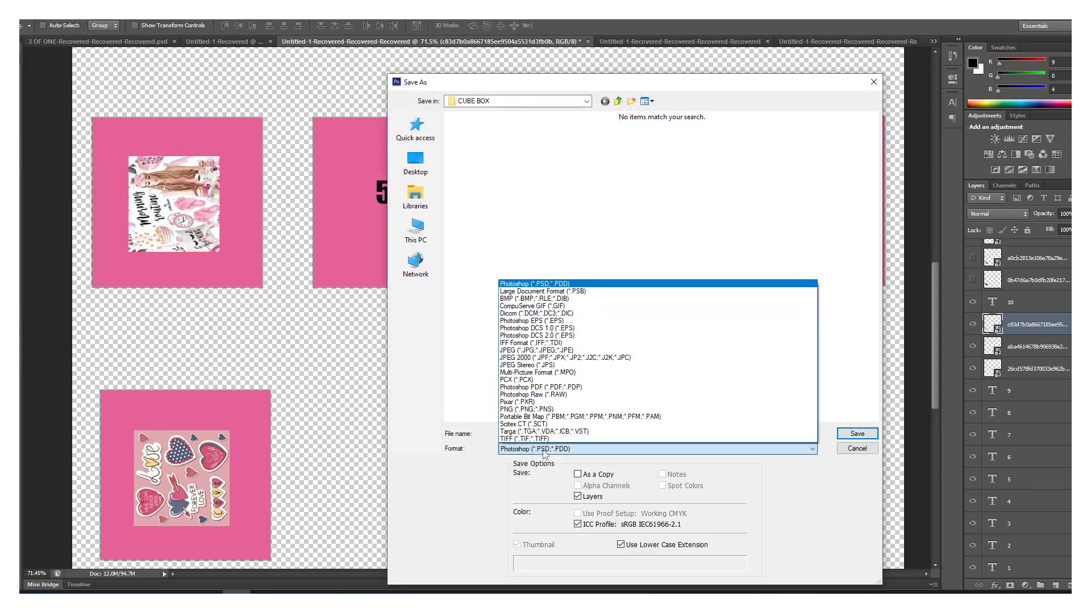
pyautogui.click(524, 409)
pyautogui.doubleClick(551, 162)
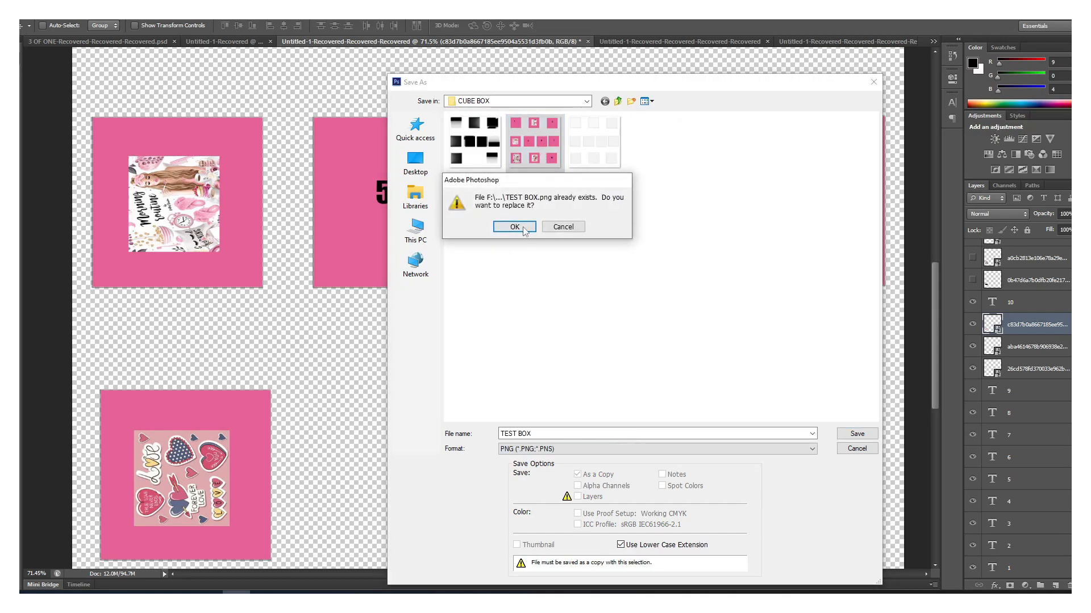
pyautogui.click(516, 226)
pyautogui.click(477, 423)
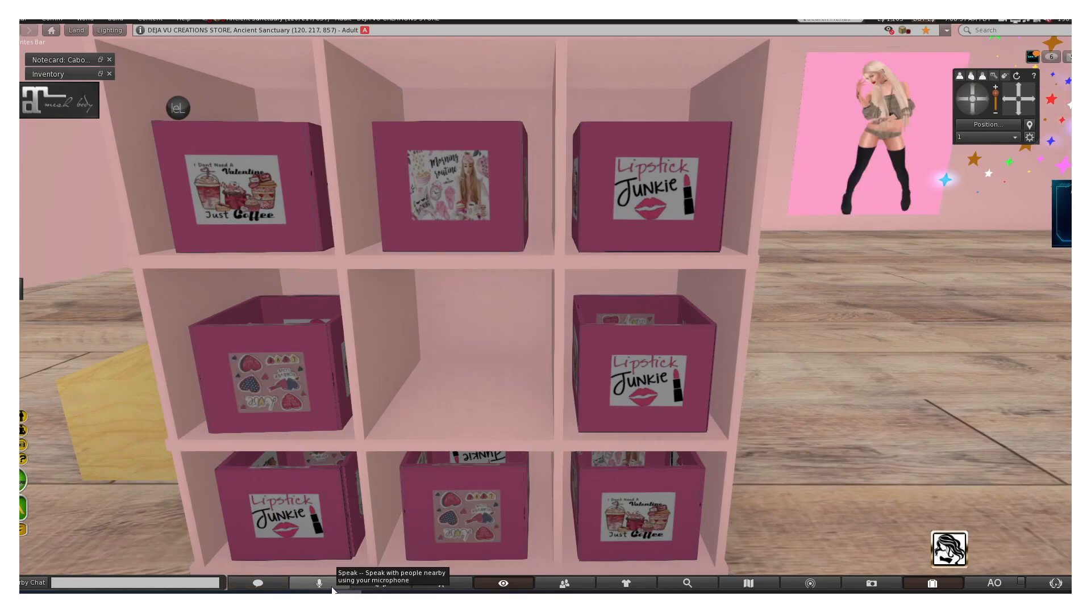
# - Switch to Photoshop, turn the Love hearts picture upside down to 90.33 degrees and nudge it slightly downward
pyautogui.moveTo(348, 592)
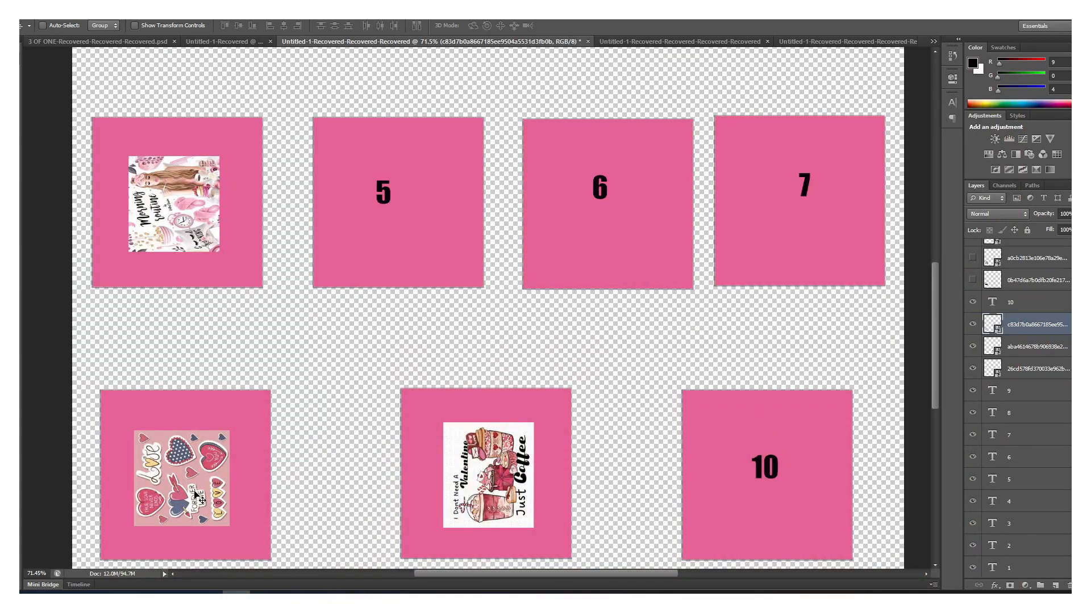
pyautogui.moveTo(252, 462); pyautogui.dragTo(106, 496)
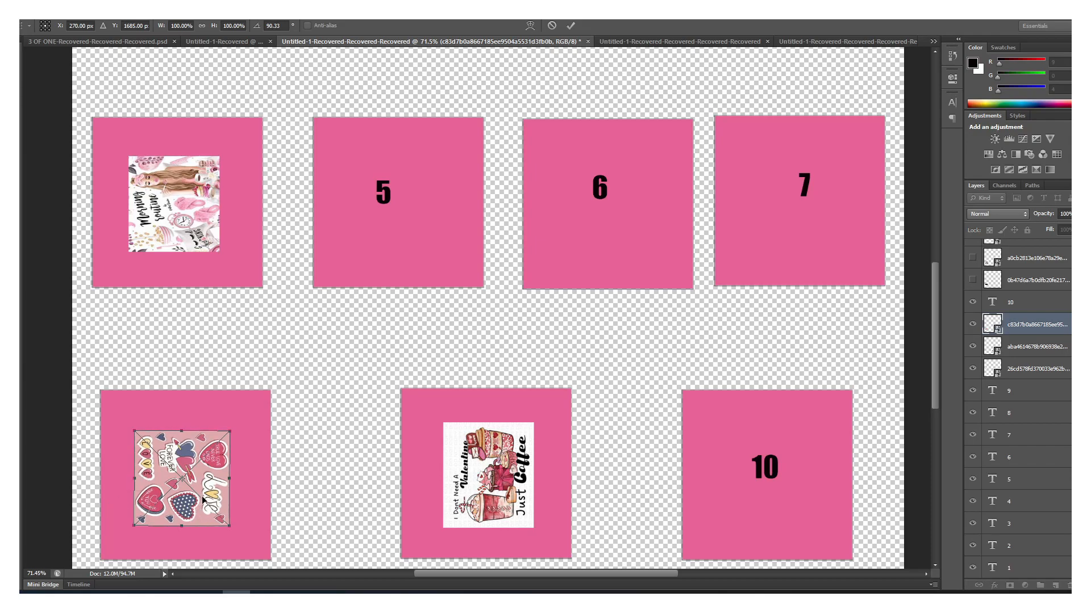
pyautogui.moveTo(207, 505); pyautogui.dragTo(206, 504)
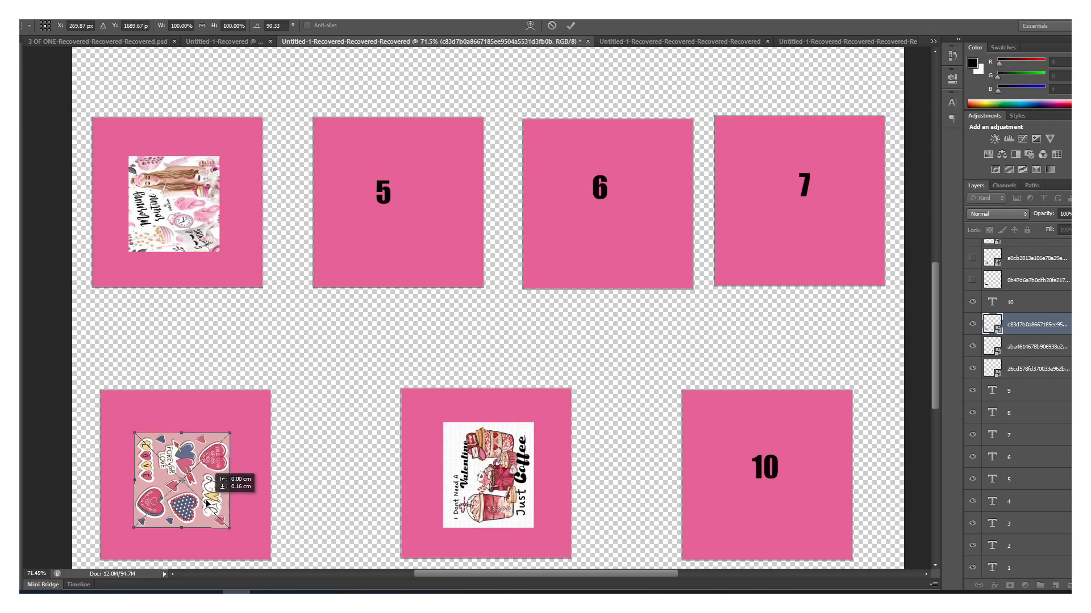
pyautogui.click(571, 26)
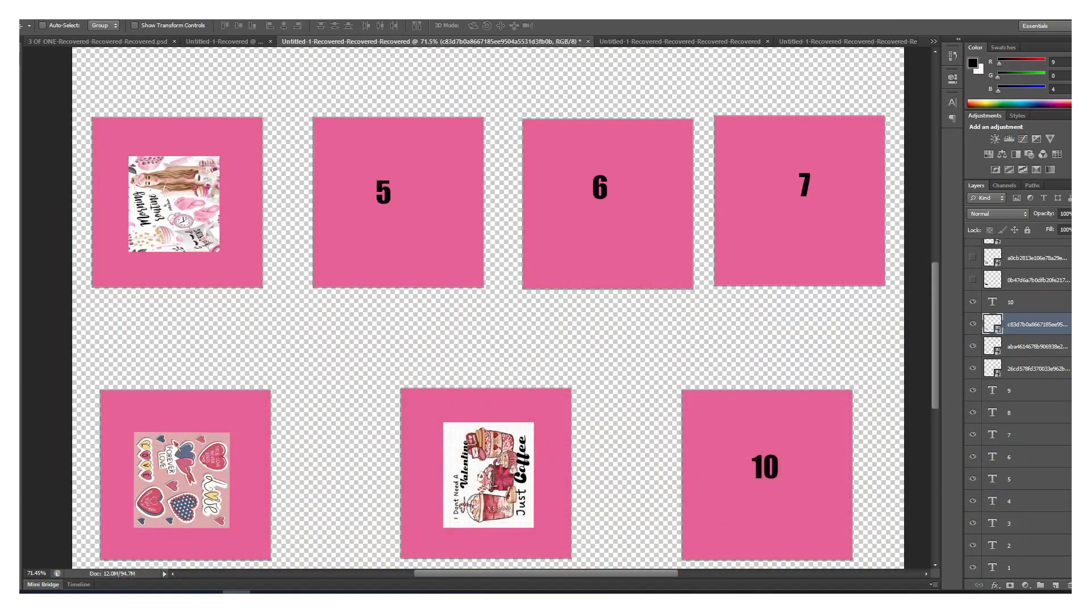
# - Overwrite TEST BOX.png with the layout containing the turned hearts picture, in PNG format
pyautogui.click(30, 9)
pyautogui.click(51, 145)
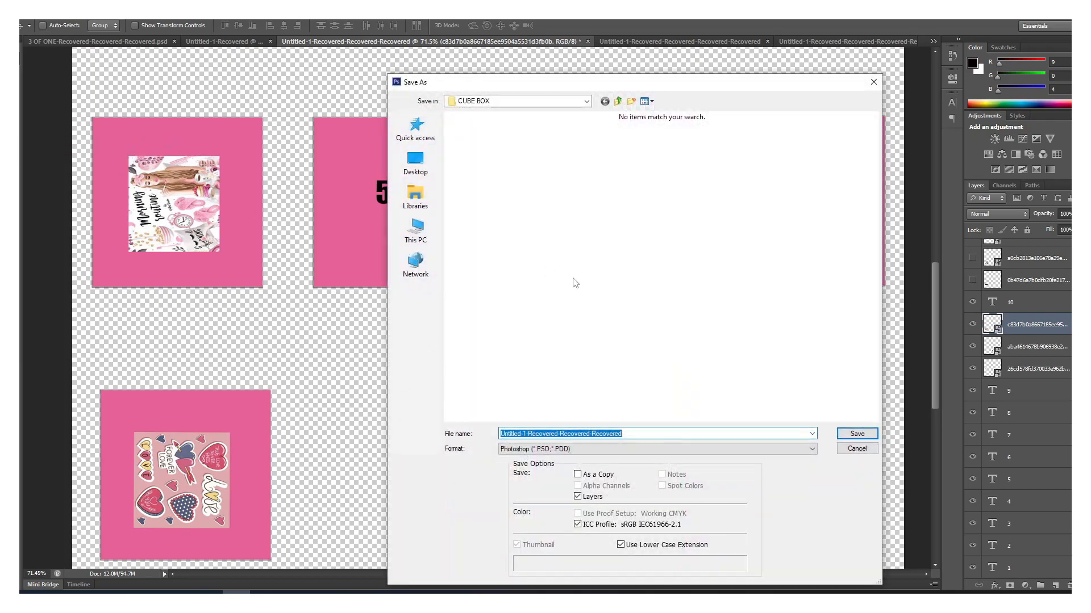
pyautogui.click(557, 450)
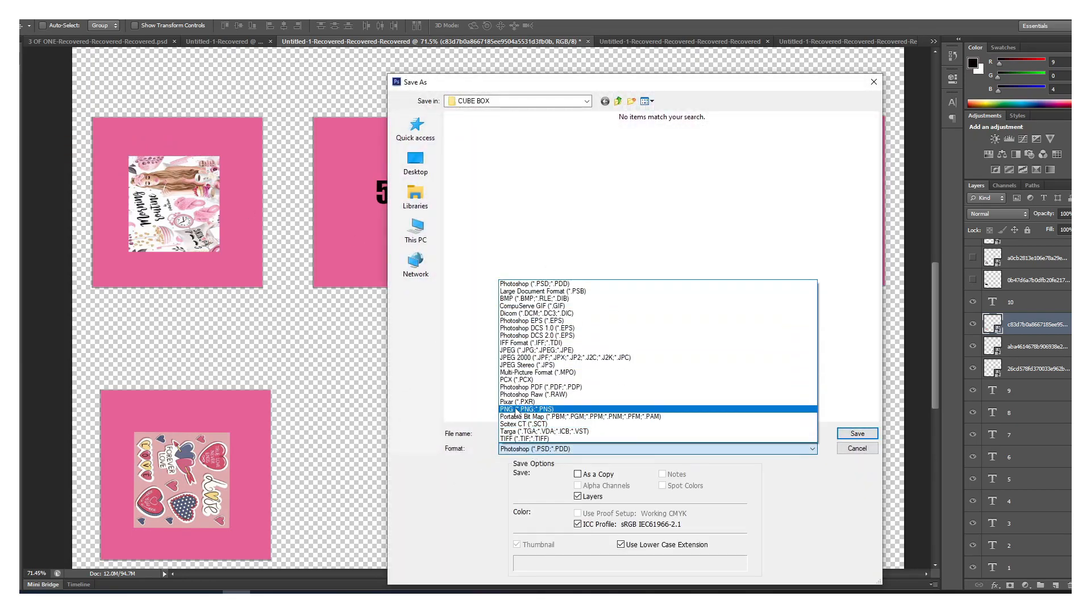
pyautogui.click(516, 409)
pyautogui.doubleClick(520, 127)
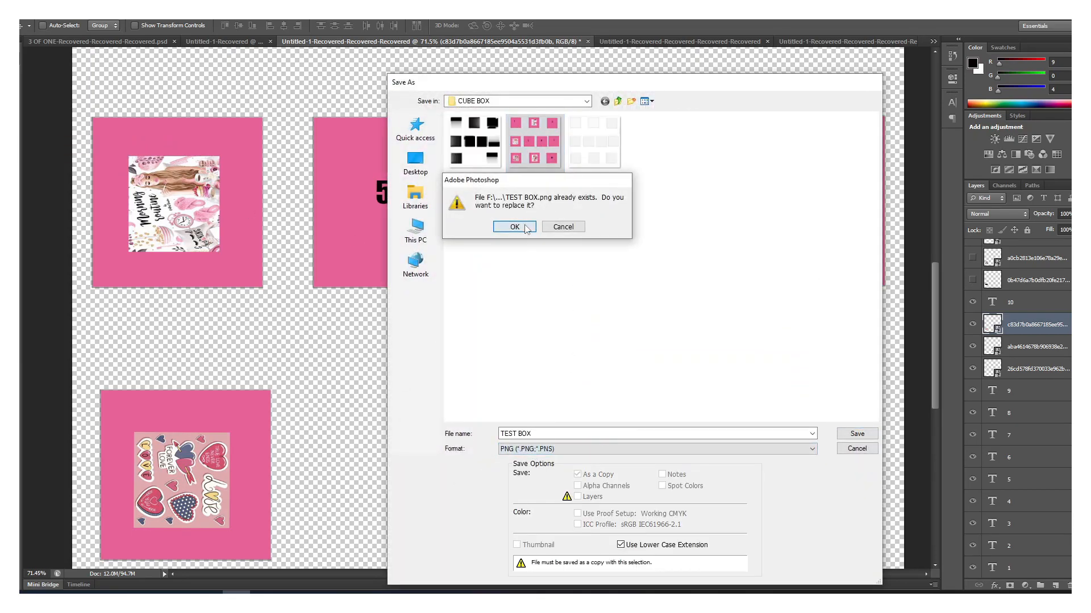
pyautogui.click(500, 227)
pyautogui.click(467, 422)
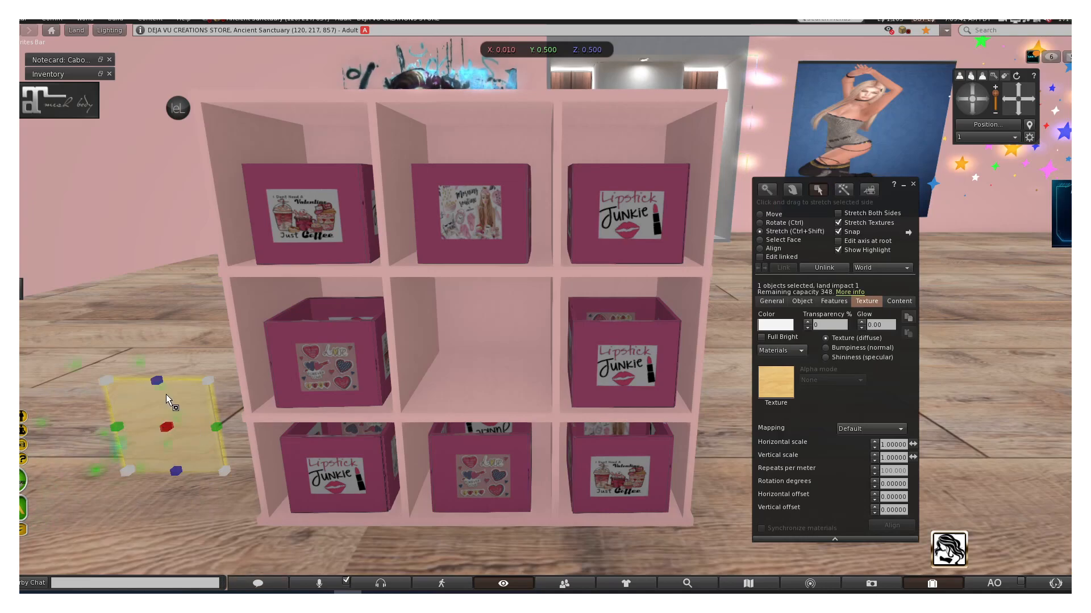
# - In Second Life, move the thin plywood panel onto the bottom-left box's front and copy it to the bottom-right and middle-left boxes
pyautogui.click(760, 214)
pyautogui.moveTo(211, 439); pyautogui.dragTo(270, 504)
pyautogui.moveTo(319, 480)
pyautogui.mouseDown()
pyautogui.moveTo(369, 479)
pyautogui.moveTo(324, 501)
pyautogui.mouseUp()
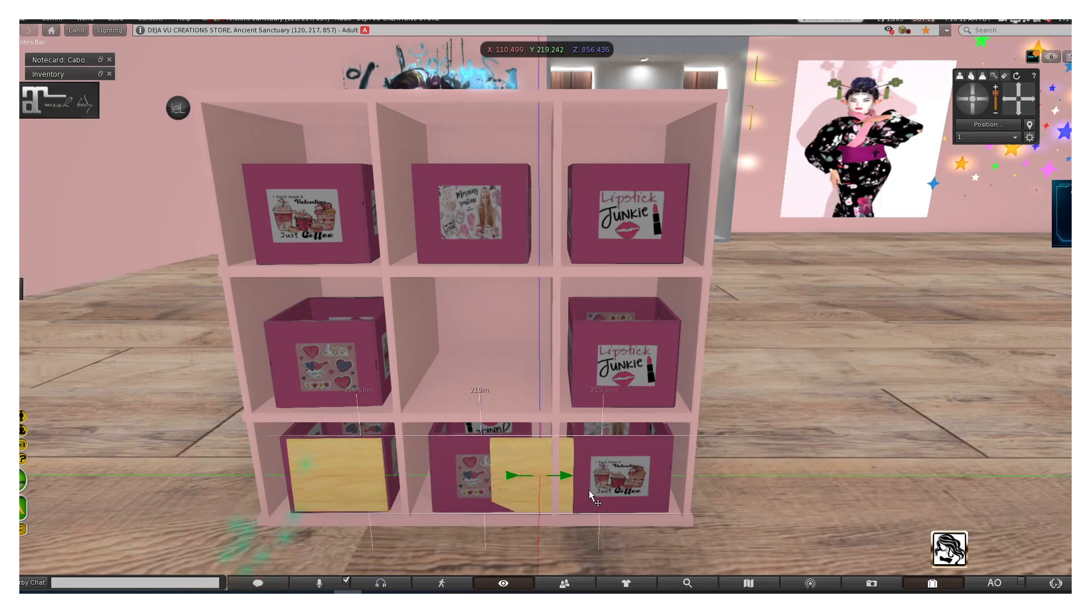
pyautogui.moveTo(536, 475); pyautogui.dragTo(646, 483)
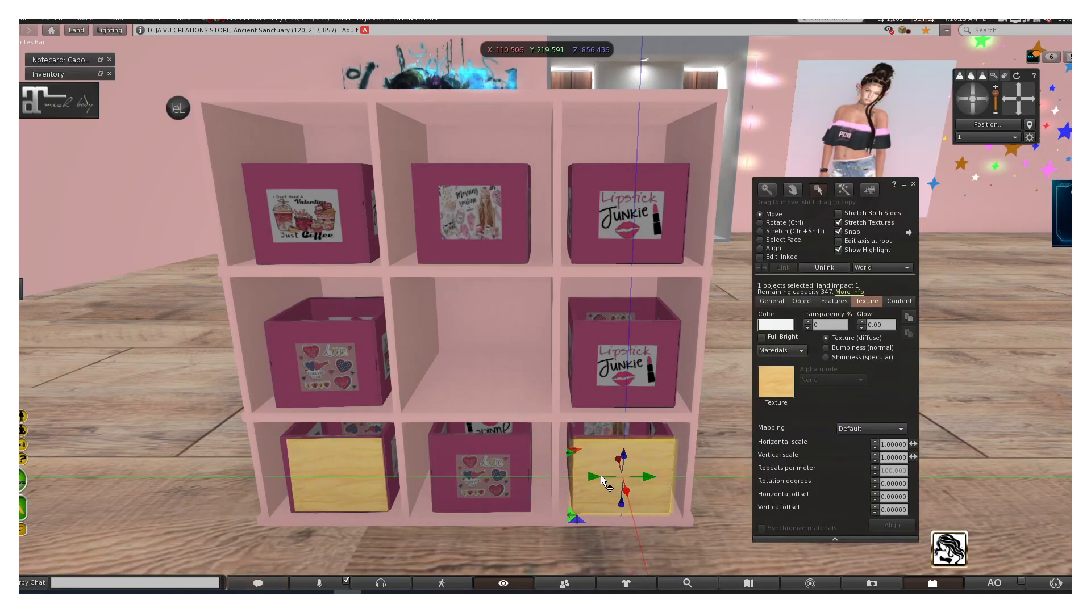
pyautogui.keyDown('shift'); pyautogui.moveTo(647, 483); pyautogui.dragTo(509, 478); pyautogui.keyUp('shift')
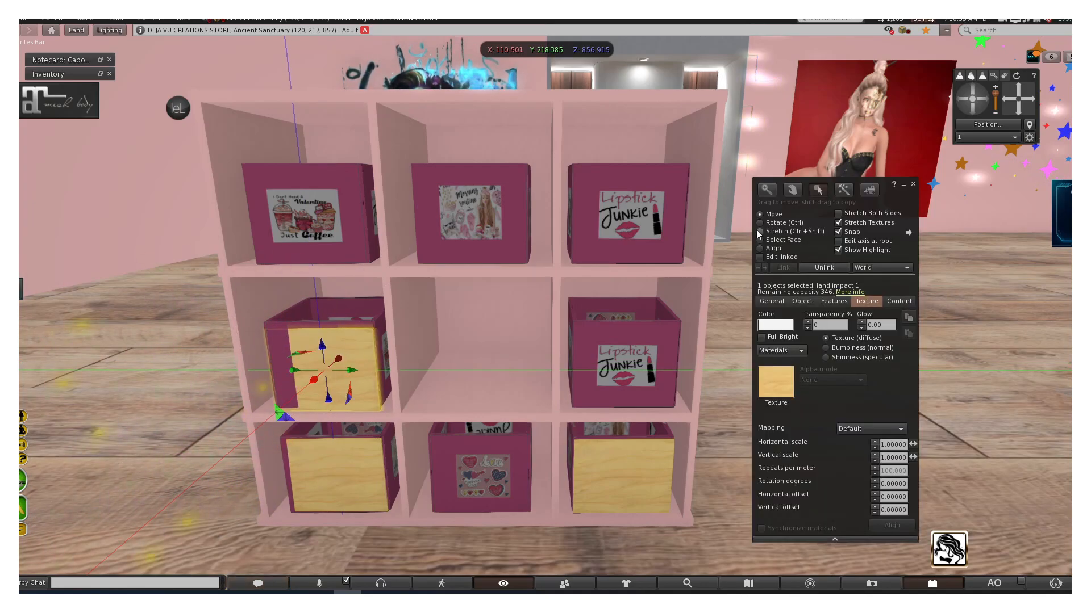
# - Rotate the middle-left panel to match its box and place a copy on the front of the middle-right box
pyautogui.click(760, 223)
pyautogui.moveTo(338, 395); pyautogui.dragTo(626, 348)
pyautogui.click(760, 214)
pyautogui.moveTo(648, 368); pyautogui.dragTo(648, 369)
# - Rotate the bottom-left plywood panel to 1 degree around Z to line it up with its box
pyautogui.moveTo(264, 593)
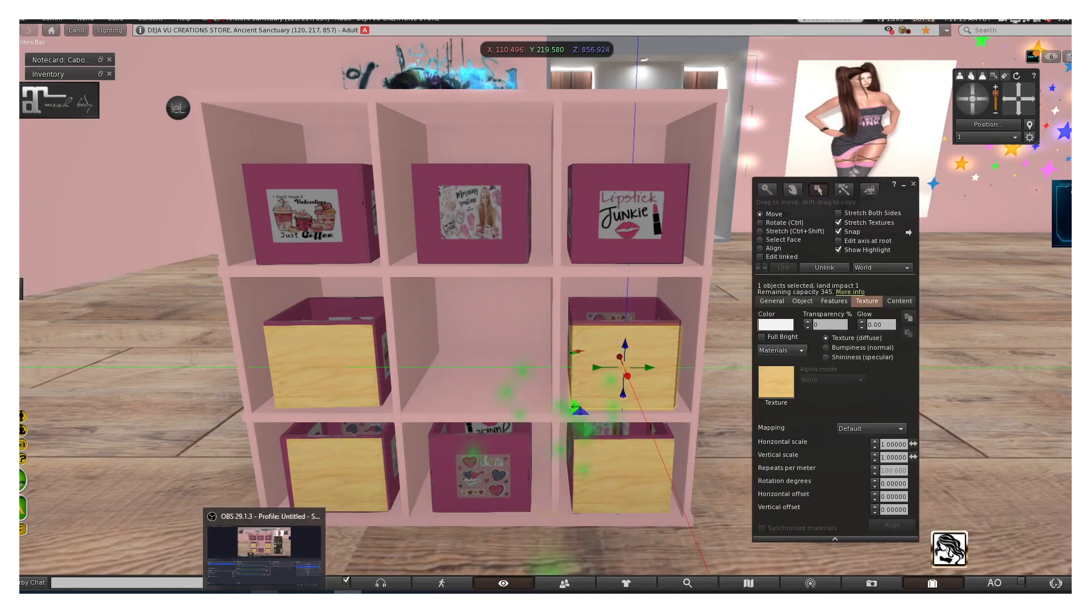
pyautogui.click(361, 482)
pyautogui.keyDown('ctrl'); pyautogui.moveTo(349, 504); pyautogui.dragTo(339, 503); pyautogui.keyUp('ctrl')
pyautogui.keyDown('ctrl'); pyautogui.moveTo(339, 503); pyautogui.dragTo(338, 504); pyautogui.keyUp('ctrl')
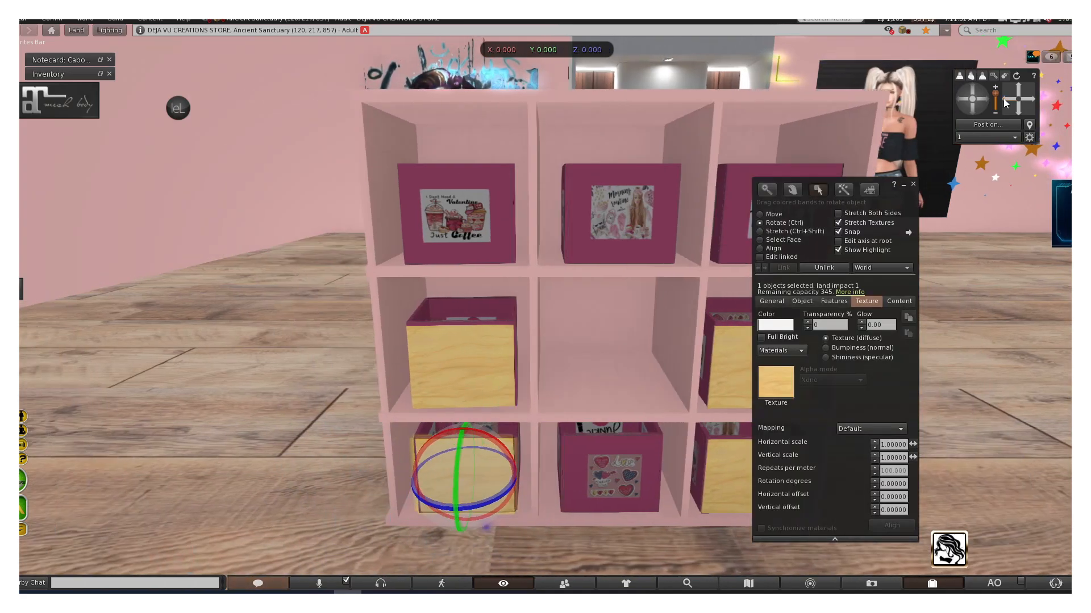
pyautogui.keyDown('ctrl'); pyautogui.moveTo(484, 505); pyautogui.dragTo(490, 503); pyautogui.keyUp('ctrl')
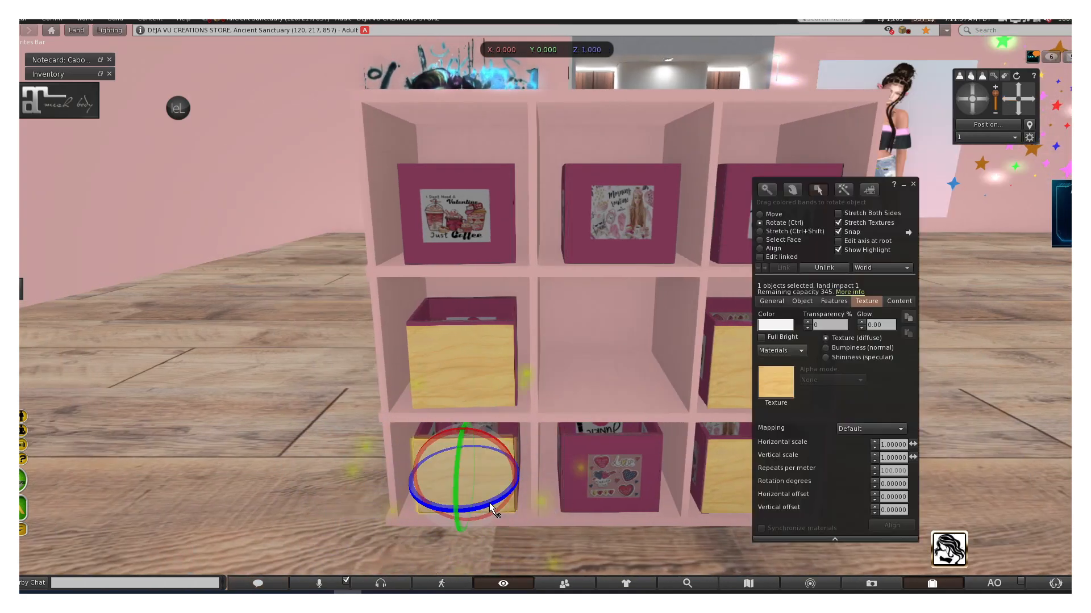
# - Link the four plywood panels into one object and open its texture for selection
pyautogui.keyDown('shift'); pyautogui.click(487, 350); pyautogui.keyUp('shift')
pyautogui.keyDown('shift'); pyautogui.click(729, 363); pyautogui.keyUp('shift')
pyautogui.keyDown('shift'); pyautogui.click(727, 476); pyautogui.keyUp('shift')
pyautogui.hotkey('ctrl', 'l')
pyautogui.click(782, 377)
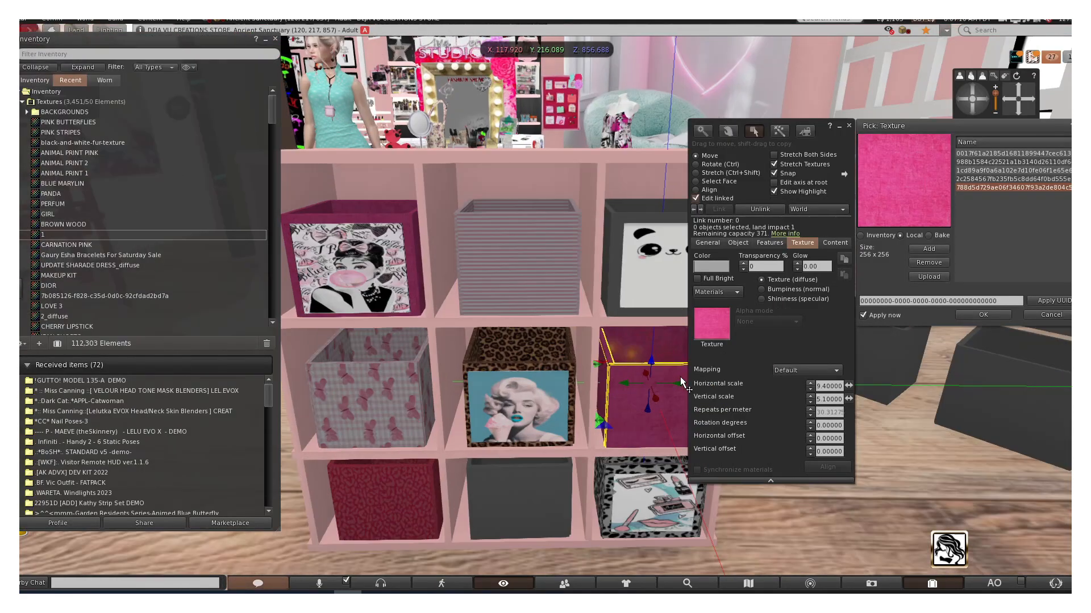
# - Select the shelf's bottom-middle box and apply the bright pink local texture starting with 788d5d729ae06f34607f93a2de804c to it
pyautogui.click(1019, 115)
pyautogui.click(1031, 99)
pyautogui.click(995, 88)
pyautogui.click(450, 400)
pyautogui.click(725, 325)
pyautogui.click(1000, 188)
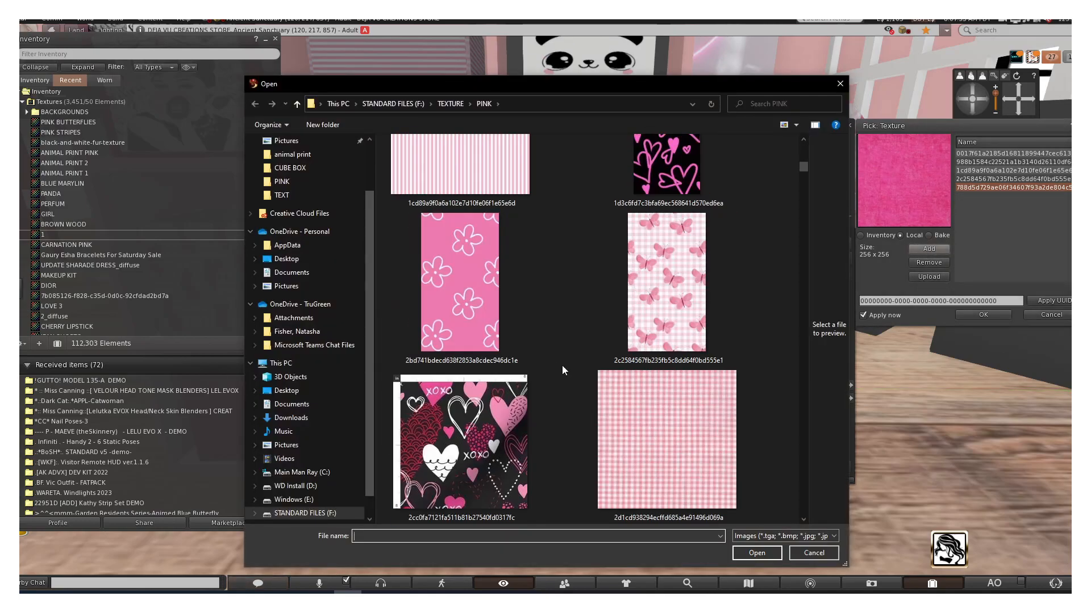
# - Try other images from the PINK folder on the bottom-middle box and return to the bright pink texture
pyautogui.scroll(-3, 602, 359)
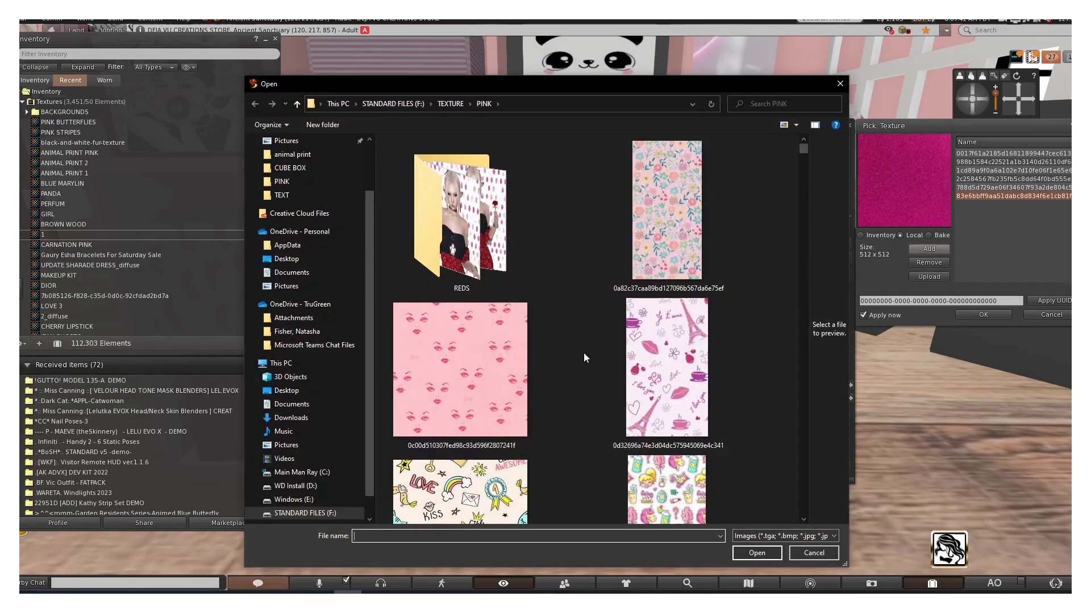
pyautogui.scroll(-5, 584, 353)
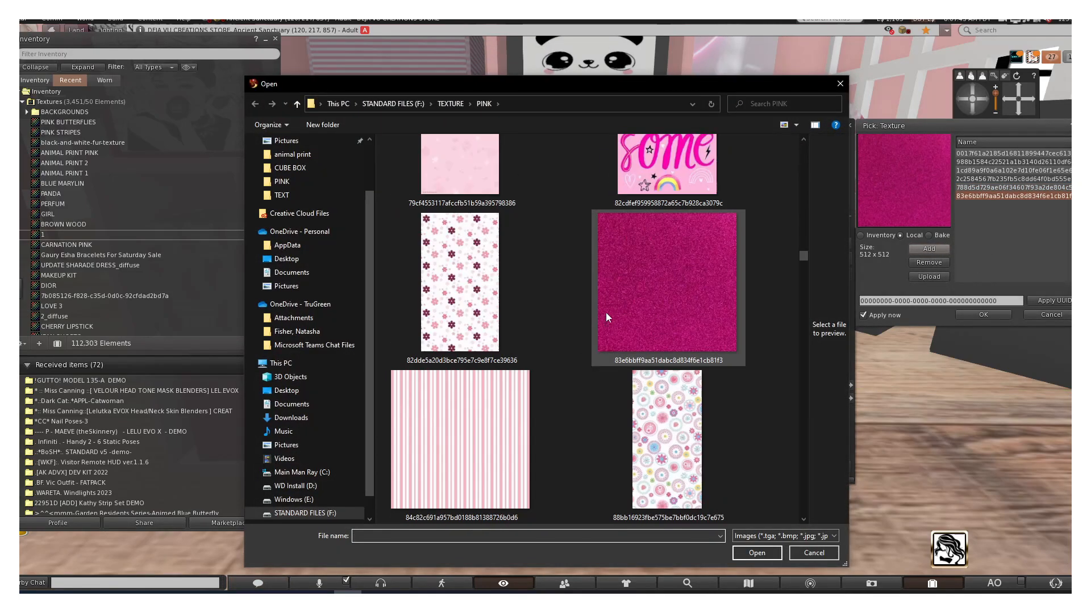
pyautogui.scroll(-3, 610, 312)
pyautogui.doubleClick(488, 318)
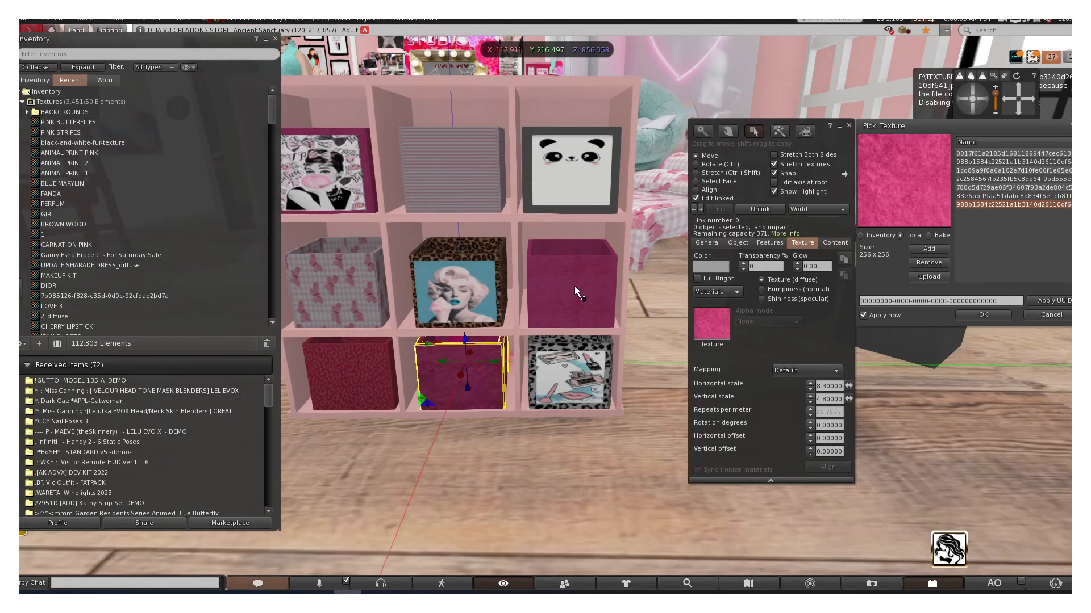
pyautogui.click(995, 196)
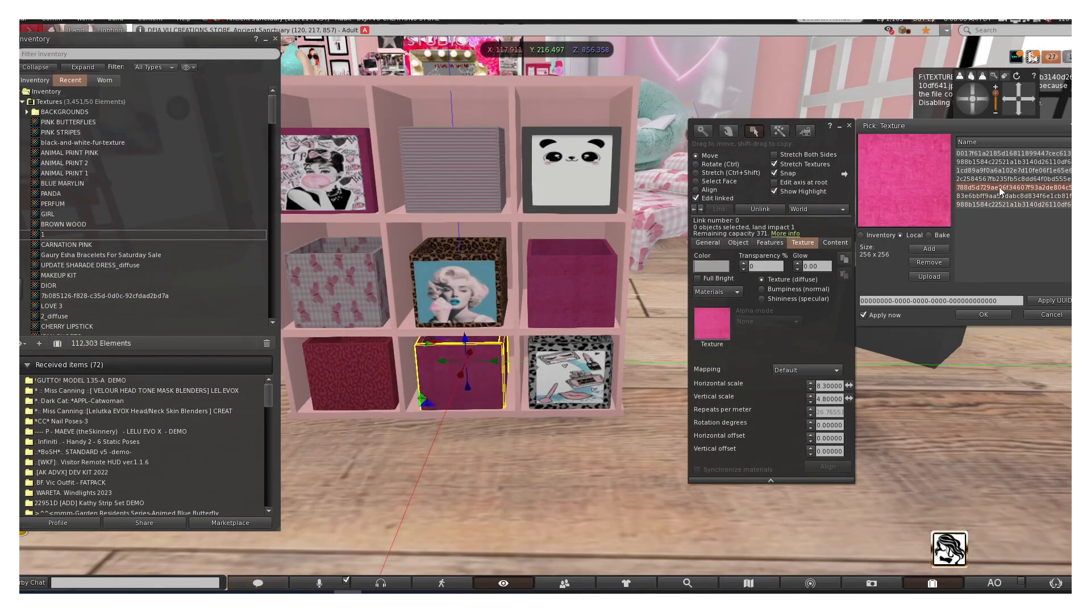
# - Remove the magenta glitter image from the local textures and upload the bright pink one to the inventory as BRIGHT PINK
pyautogui.click(929, 264)
pyautogui.click(972, 188)
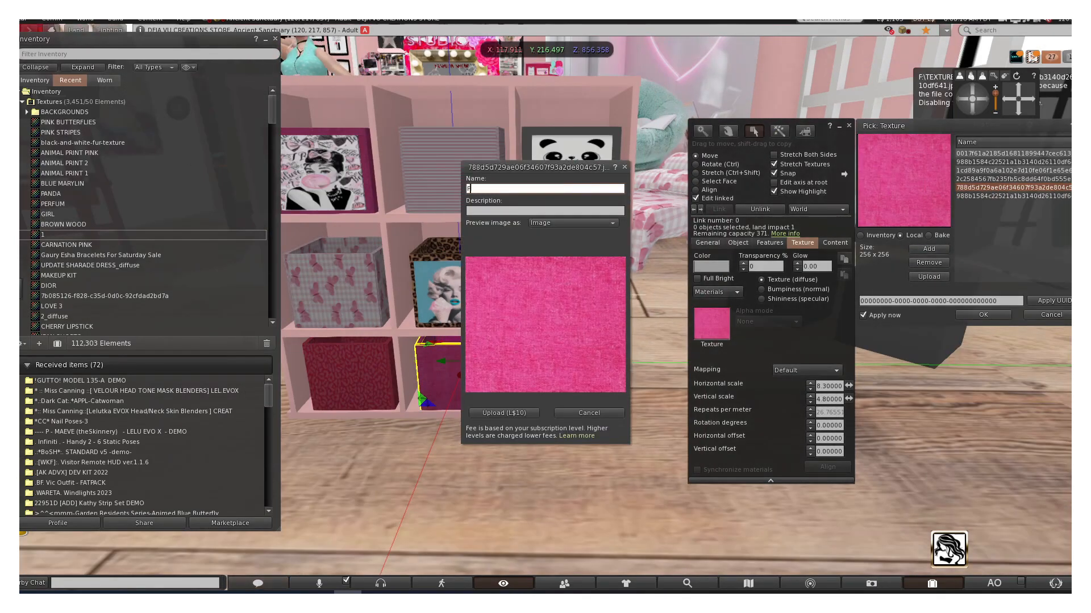
pyautogui.click(127, 146)
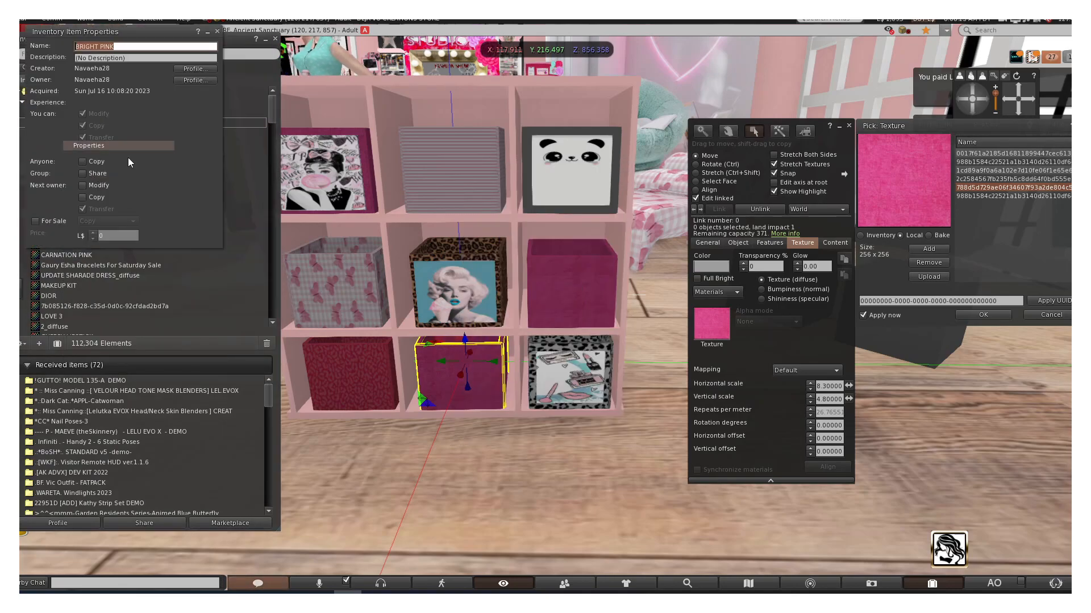
pyautogui.click(217, 31)
pyautogui.moveTo(60, 122); pyautogui.dragTo(774, 203)
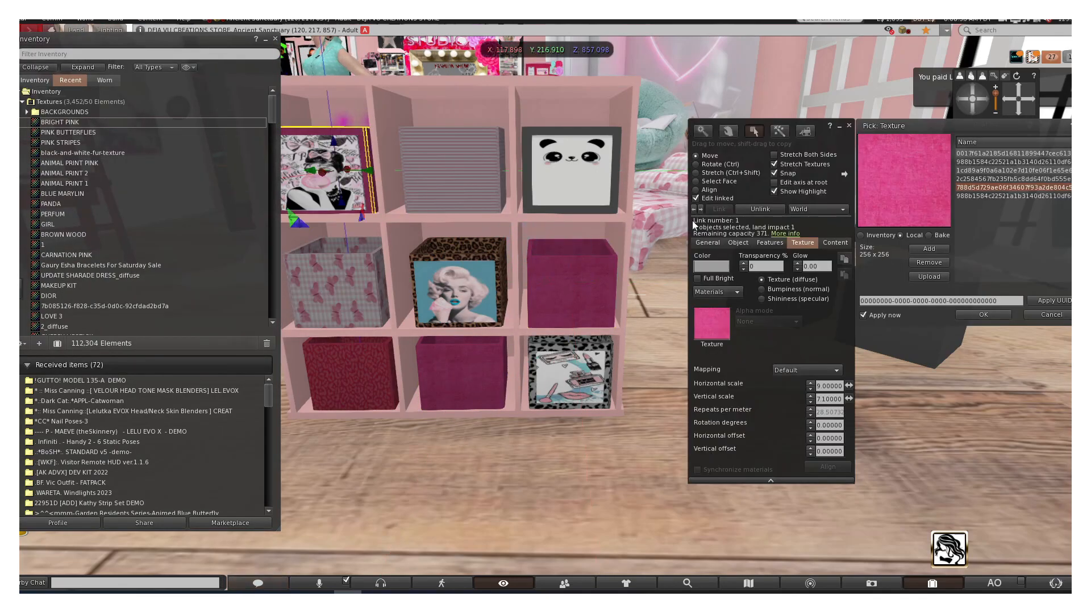
pyautogui.click(990, 316)
# - Texture only the top-right panda box with the pink plaid image from the PLAID folder, at horizontal scale 8.3 and vertical scale 6.2
pyautogui.click(613, 204)
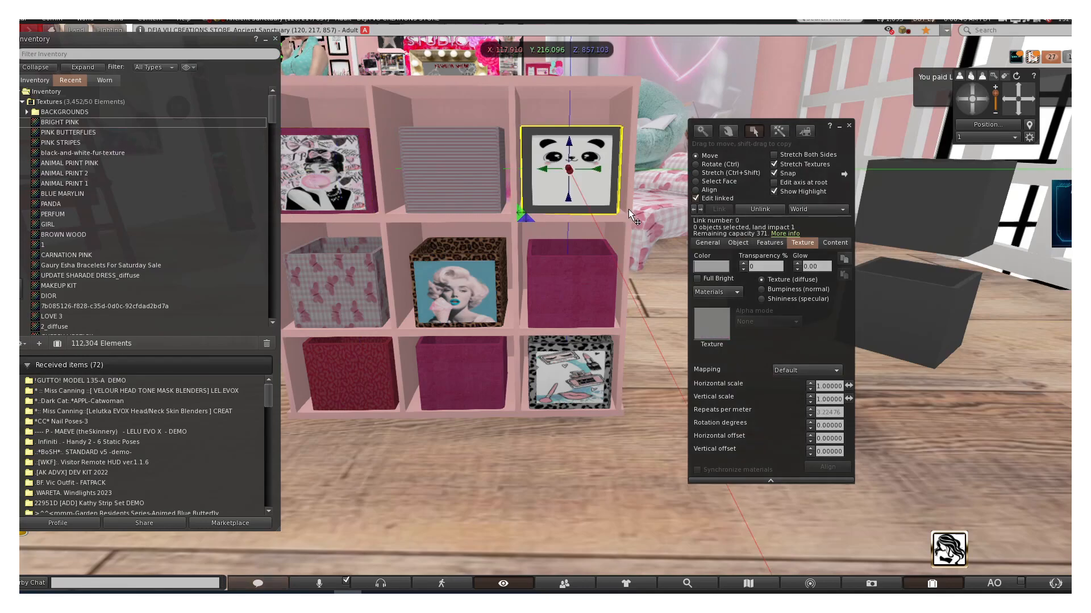
pyautogui.click(696, 198)
pyautogui.click(711, 324)
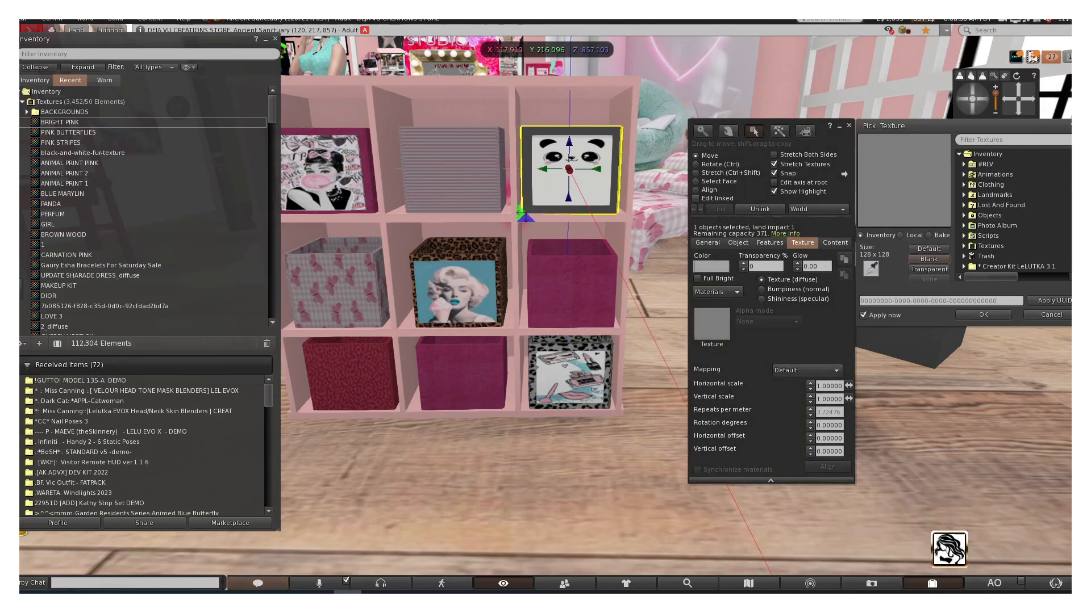
pyautogui.click(900, 235)
pyautogui.click(928, 249)
pyautogui.click(450, 104)
pyautogui.scroll(-10, 583, 264)
pyautogui.scroll(1, 578, 261)
pyautogui.doubleClick(653, 267)
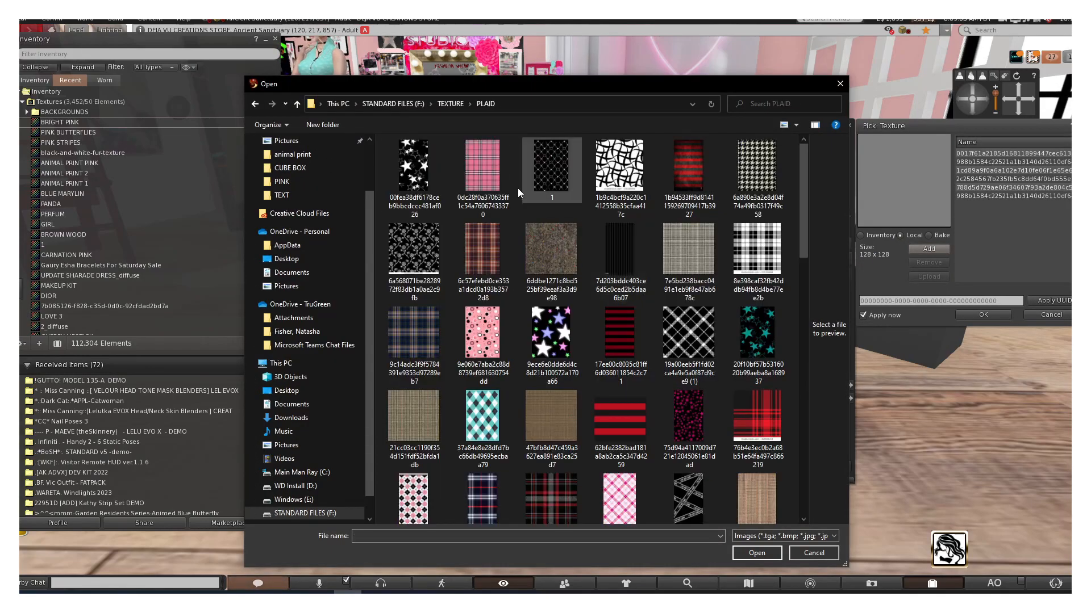
pyautogui.doubleClick(483, 170)
pyautogui.click(970, 205)
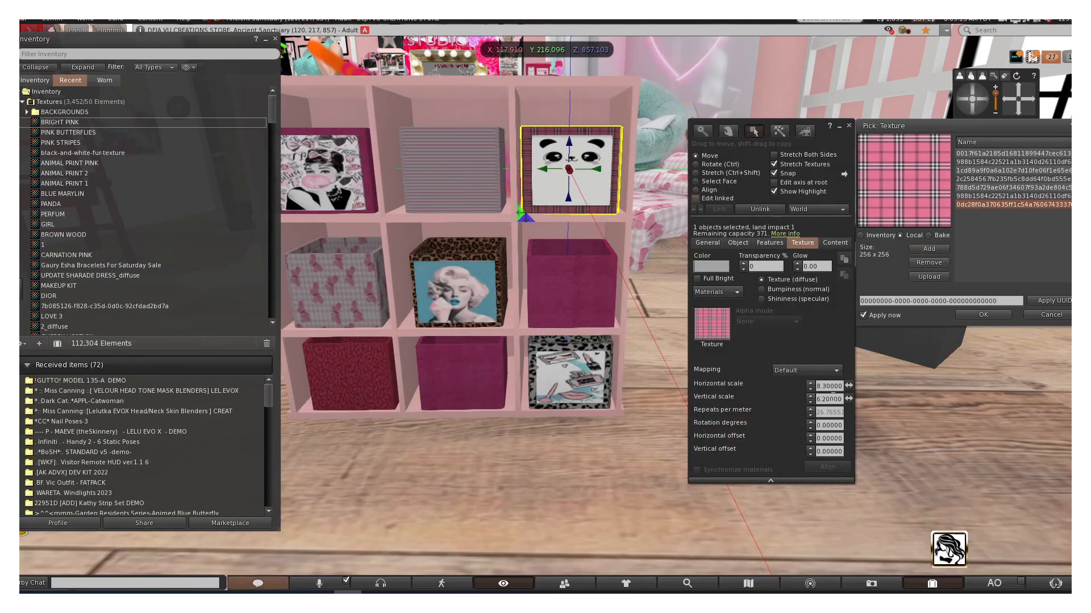
pyautogui.click(983, 315)
# - Turn on full bright for the top-middle striped box, the middle-right pink box and the leopard-print box in the centre
pyautogui.click(467, 176)
pyautogui.click(697, 279)
pyautogui.click(581, 280)
pyautogui.click(696, 279)
pyautogui.click(483, 287)
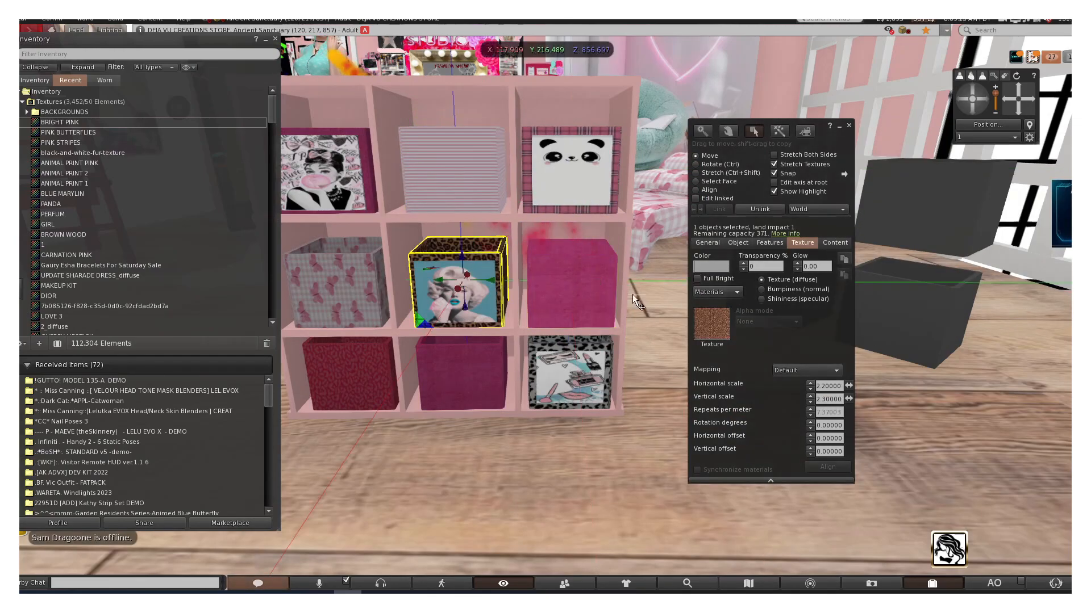
pyautogui.click(697, 278)
# - Turn on full bright for the bottom-middle, middle-left butterfly and bottom-left red boxes
pyautogui.click(489, 366)
pyautogui.click(696, 278)
pyautogui.click(697, 279)
pyautogui.click(335, 284)
pyautogui.click(697, 278)
pyautogui.click(351, 372)
pyautogui.click(697, 279)
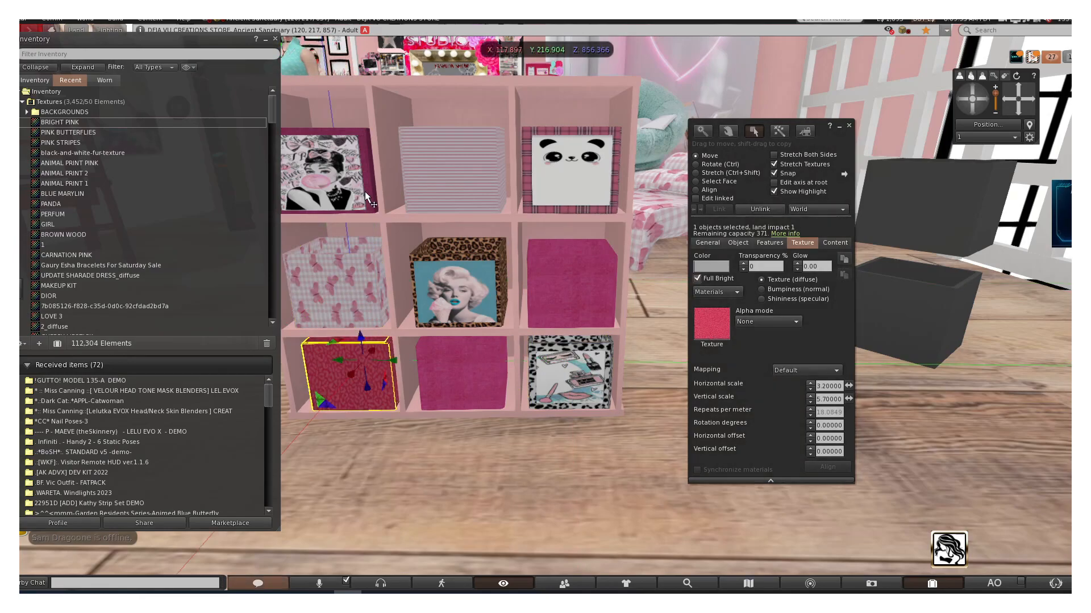
# - Turn on full bright for the top-left box and finish editing the shelf boxes
pyautogui.click(364, 192)
pyautogui.click(696, 199)
pyautogui.click(370, 193)
pyautogui.click(849, 126)
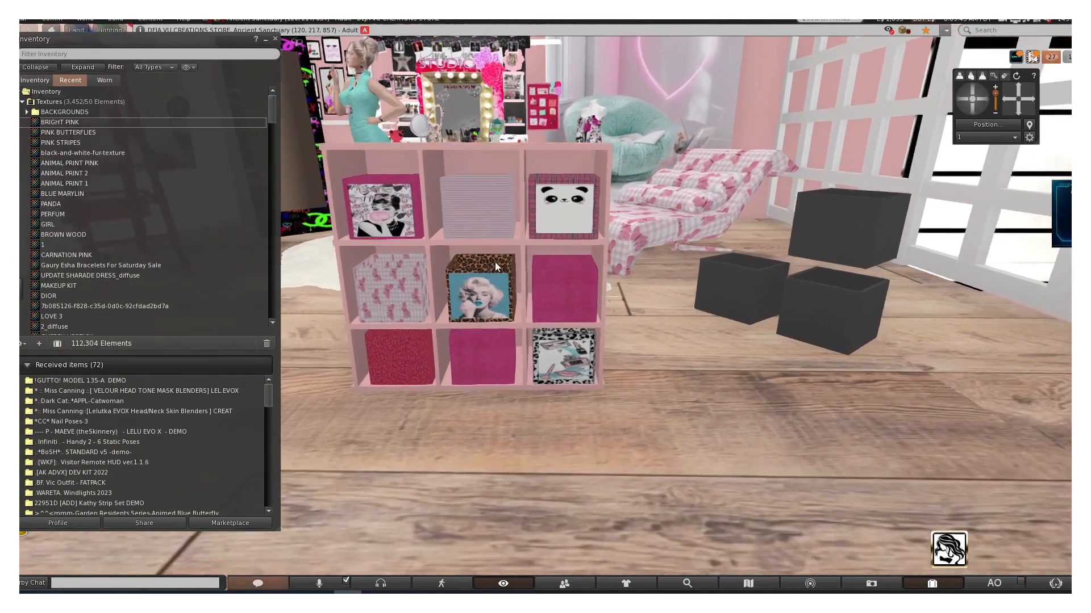
# - Edit the bottom-middle box and texture it with the green polka-dot image from the POKADOTS folder
pyautogui.keyDown('alt'); pyautogui.click(495, 261); pyautogui.keyUp('alt')
pyautogui.rightClick(553, 377)
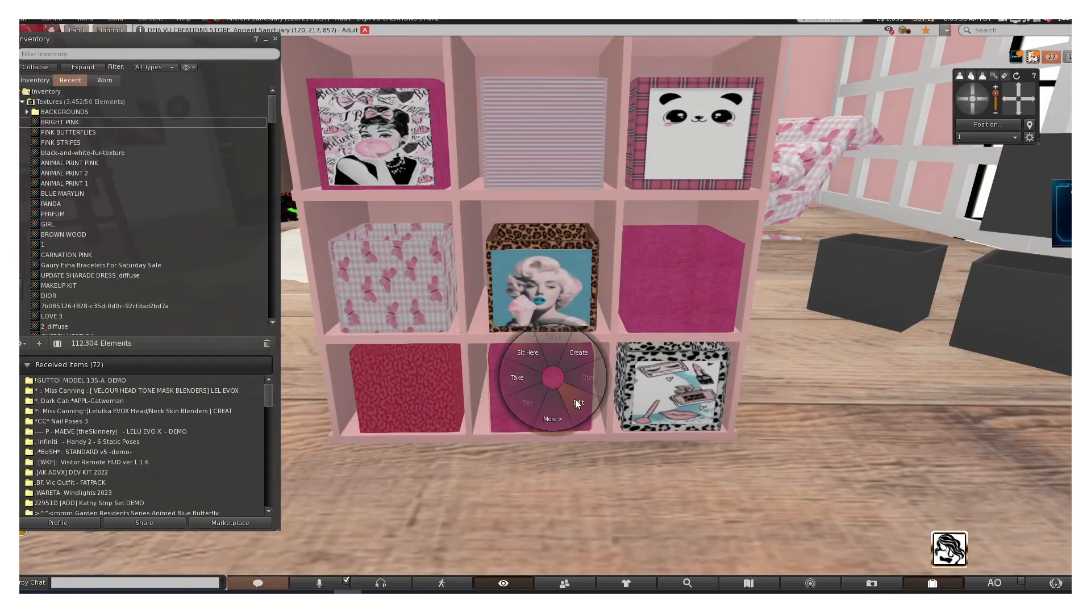
pyautogui.click(574, 400)
pyautogui.click(926, 248)
pyautogui.scroll(-7, 663, 284)
pyautogui.click(297, 104)
pyautogui.scroll(-3, 555, 364)
pyautogui.doubleClick(674, 319)
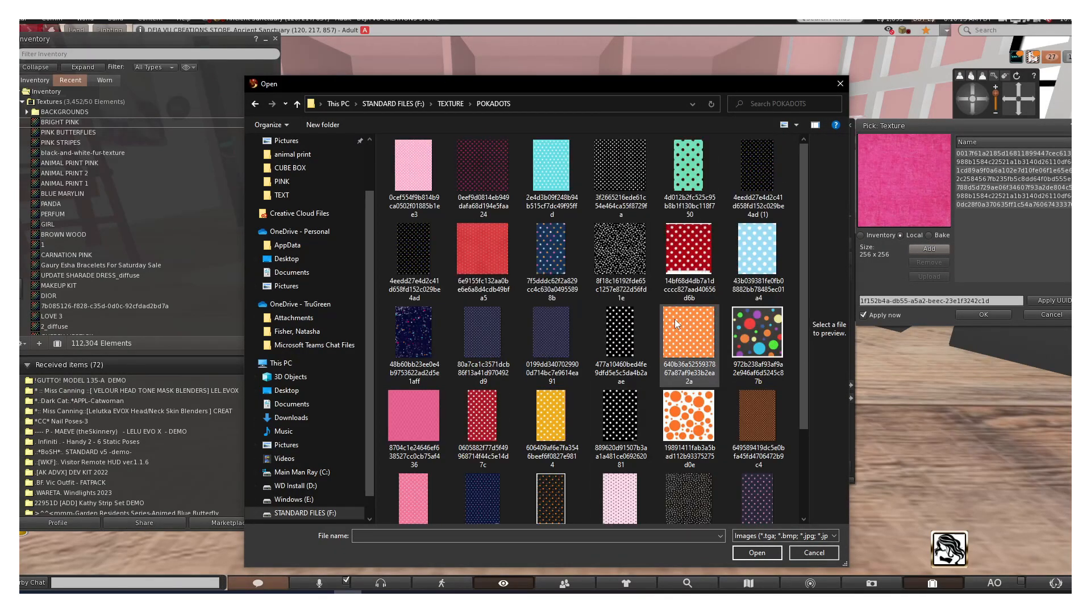
pyautogui.doubleClick(689, 170)
pyautogui.click(973, 213)
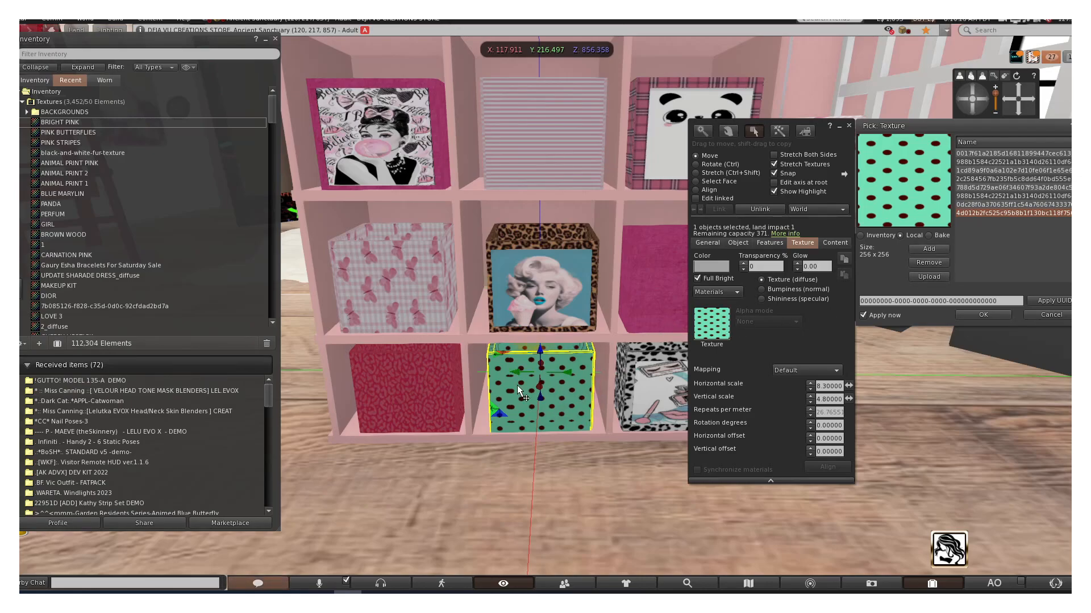
# - Select the middle-right box and add the black image with hand-drawn hearts from the FUN FABRIC folder as its texture
pyautogui.click(660, 275)
pyautogui.click(927, 250)
pyautogui.scroll(10, 560, 305)
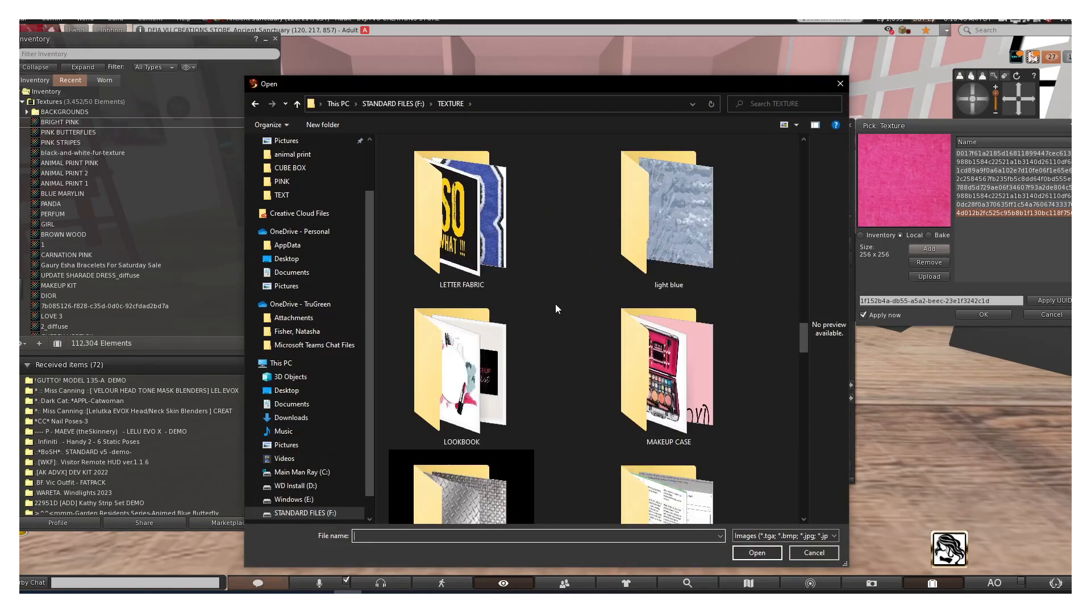
pyautogui.scroll(5, 557, 305)
pyautogui.scroll(-4, 644, 317)
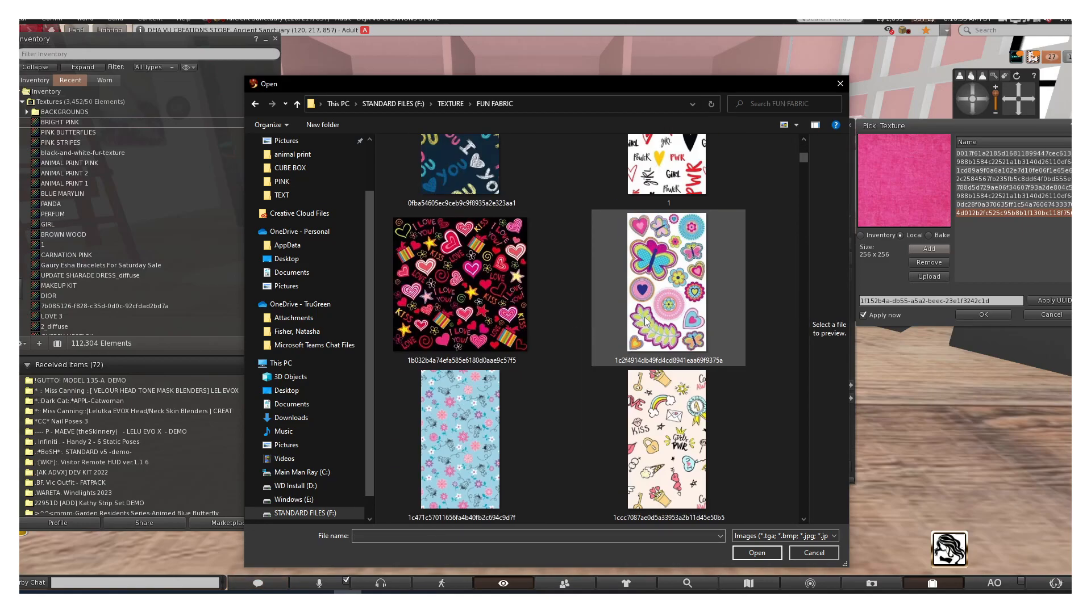
pyautogui.scroll(-10, 725, 329)
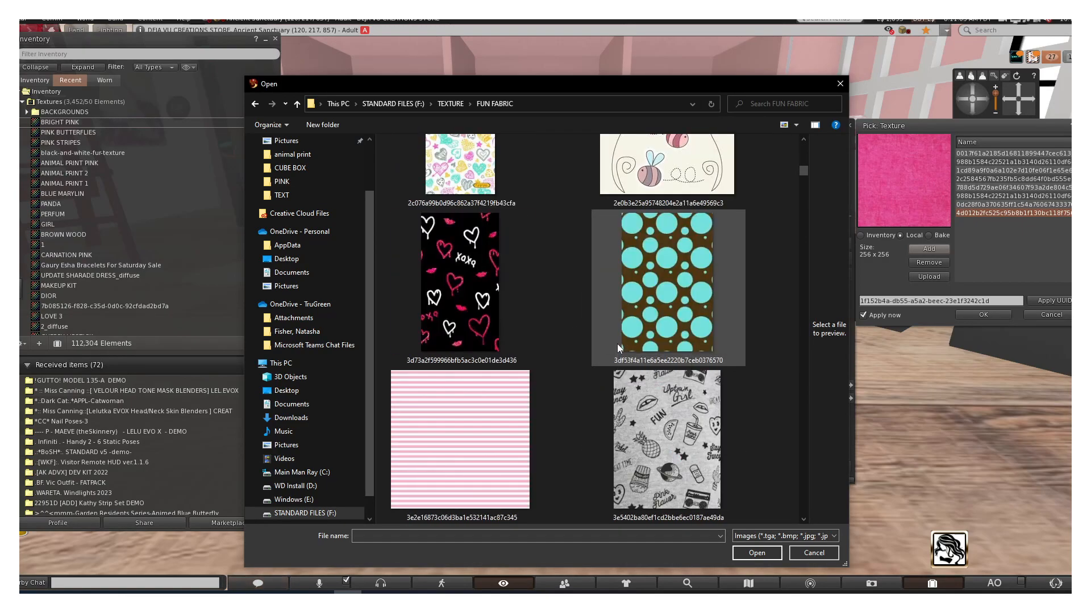
pyautogui.doubleClick(451, 245)
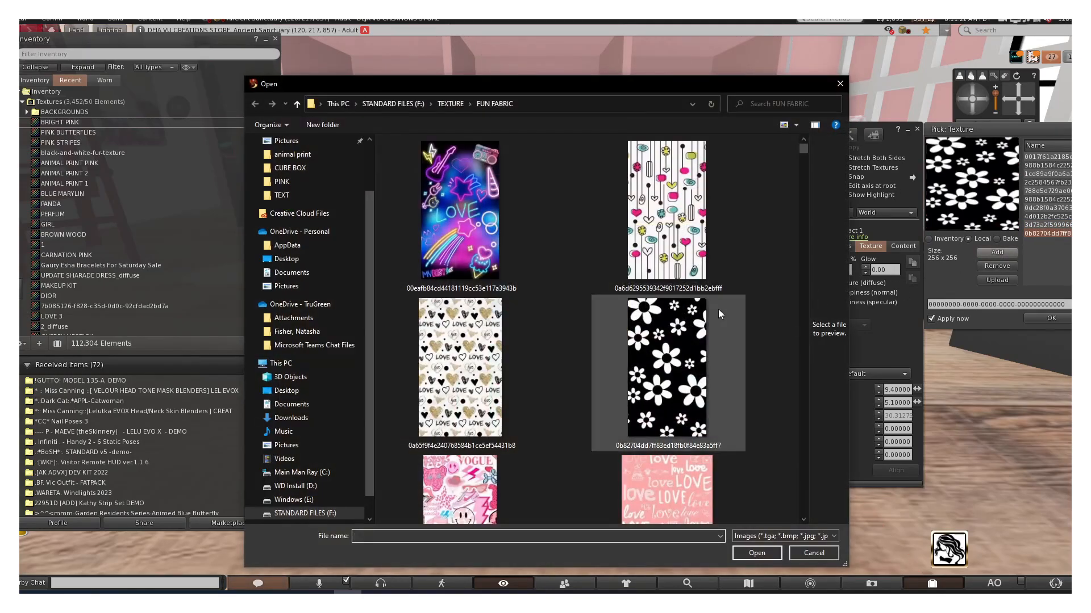
# - Try the teal HELLO!, black umbrella and pastel dot images from the FUN FABRIC folder on the middle-right box
pyautogui.scroll(-5, 717, 300)
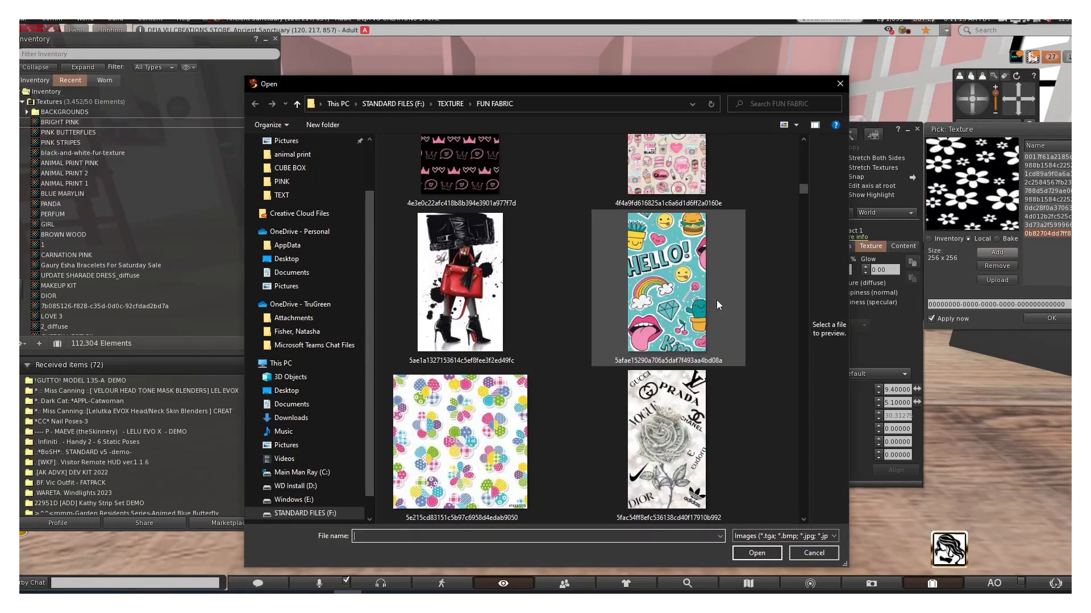
pyautogui.doubleClick(717, 300)
pyautogui.click(997, 252)
pyautogui.scroll(-3, 657, 280)
pyautogui.doubleClick(657, 280)
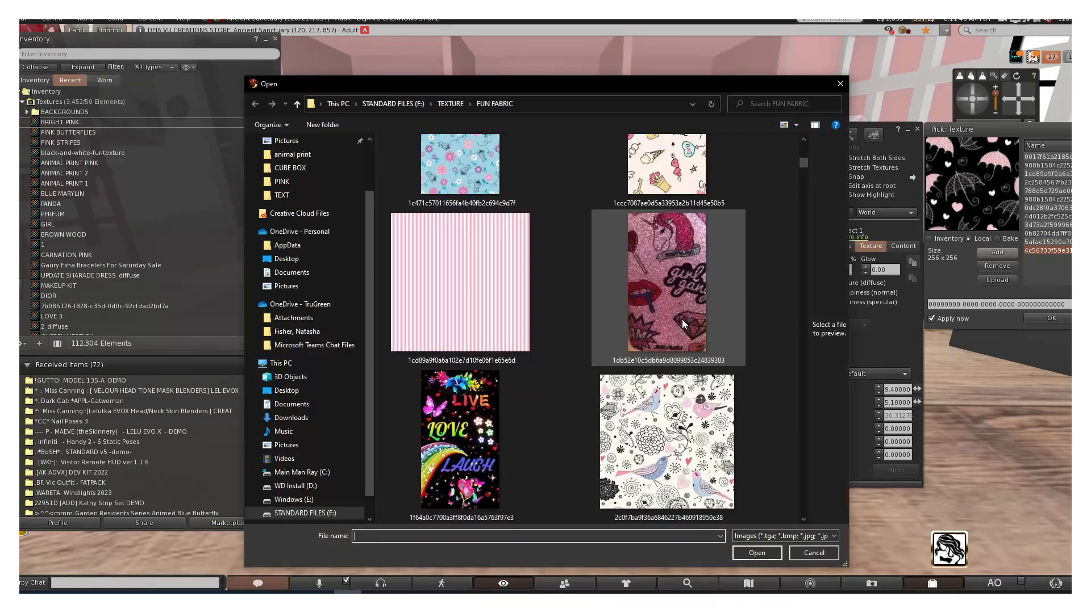
pyautogui.scroll(-10, 683, 325)
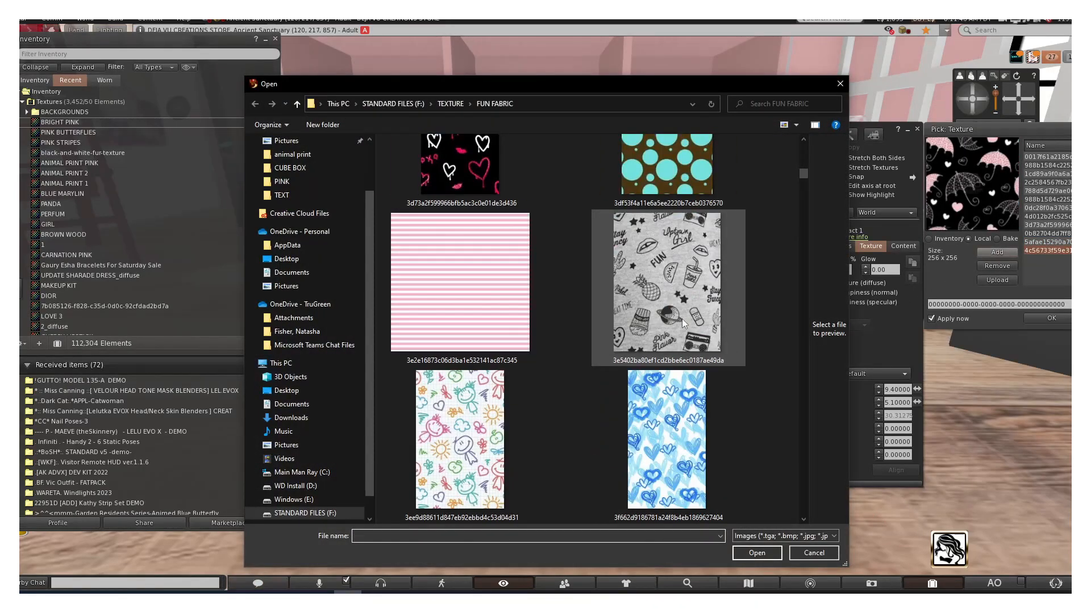
pyautogui.doubleClick(475, 443)
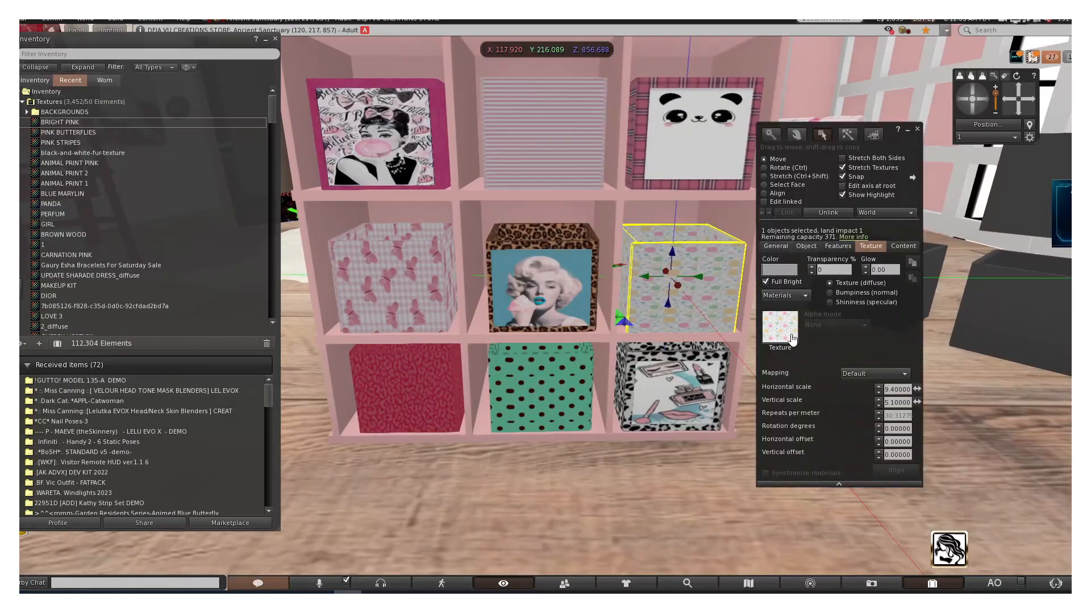
# - Apply the black image with pink hearts to the middle-right box, with texture rotation 88 degrees and vertical scale 6.8
pyautogui.click(780, 328)
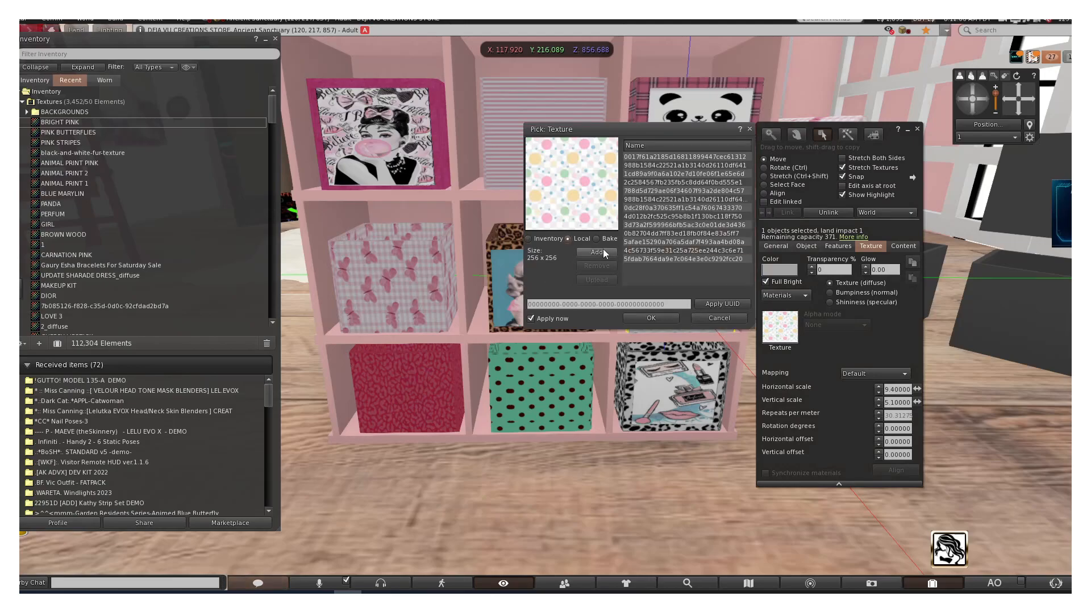
pyautogui.click(610, 253)
pyautogui.scroll(-6, 629, 347)
pyautogui.moveTo(506, 85); pyautogui.dragTo(826, 81)
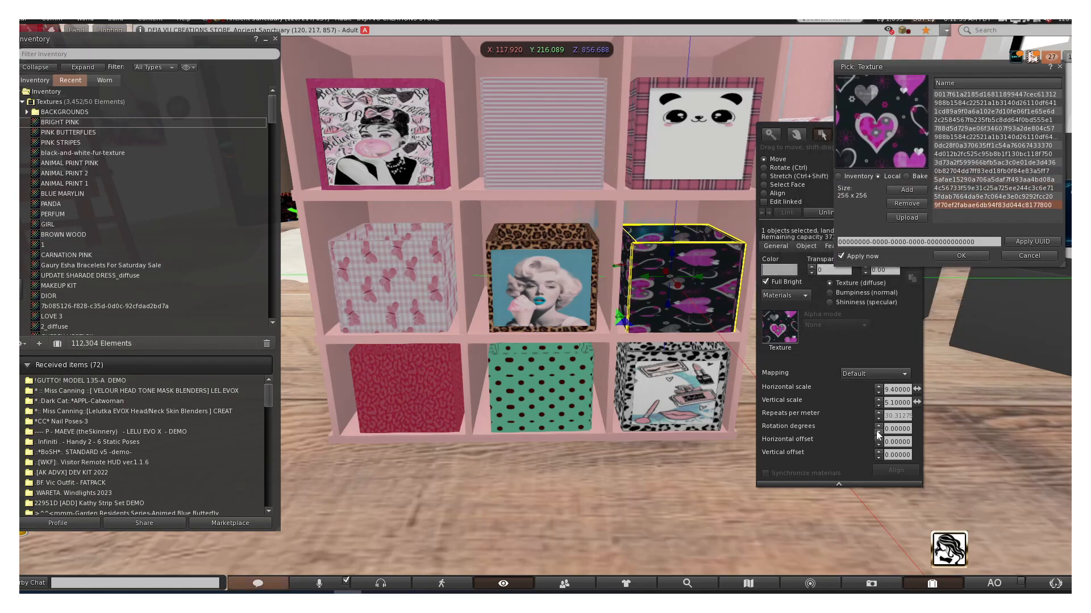
pyautogui.click(878, 431)
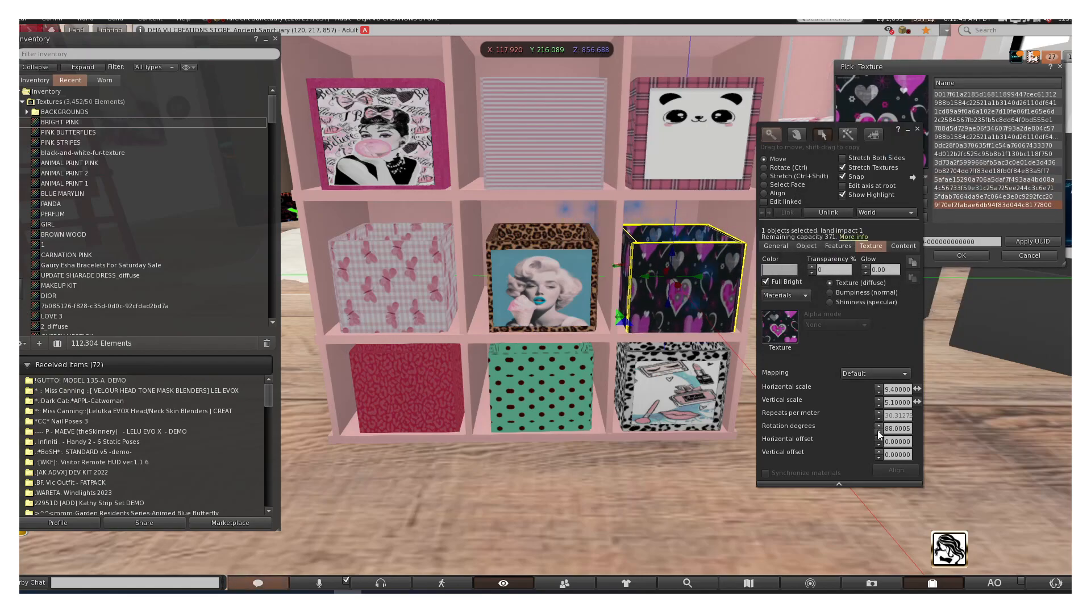
pyautogui.click(878, 400)
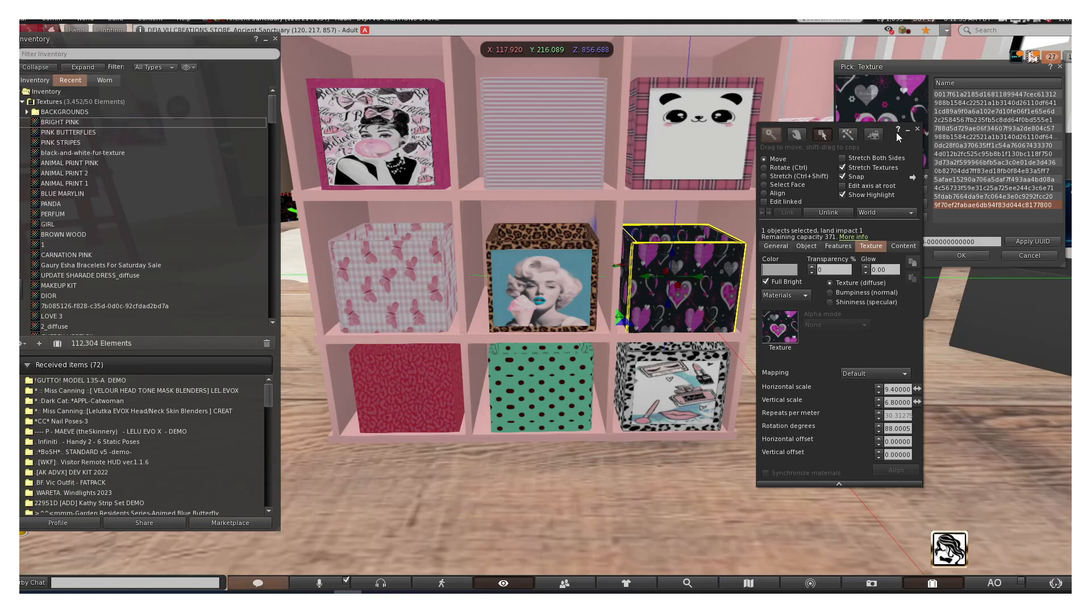
# - Try the pink patterned image 507d56c0083039fc8b752df5c7a08966 from the FUN FABRIC folder on the middle-right box
pyautogui.moveTo(895, 131); pyautogui.dragTo(473, 147)
pyautogui.scroll(-10, 783, 266)
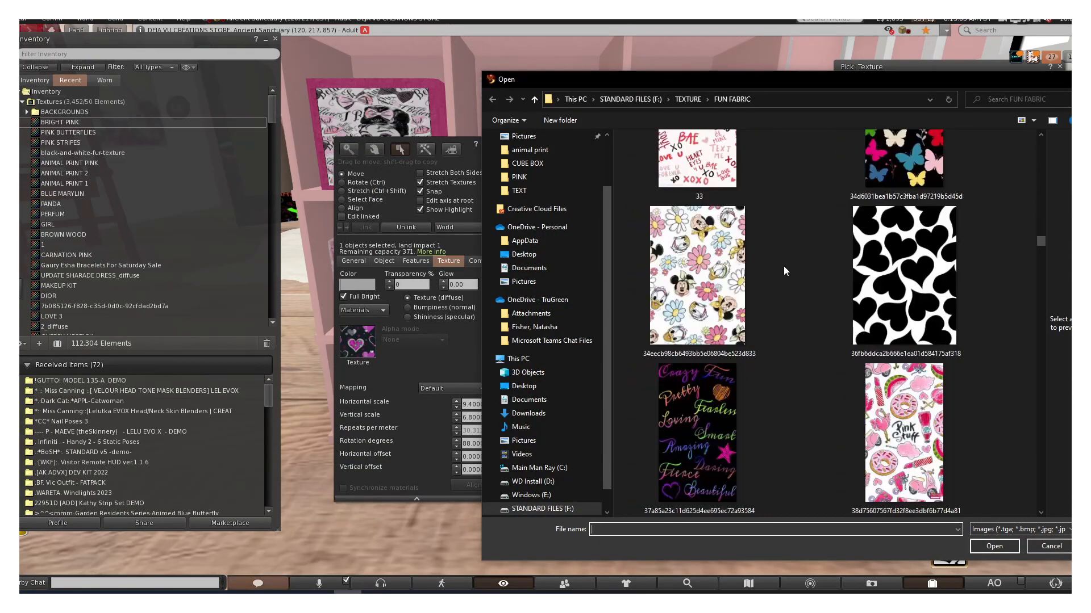
pyautogui.scroll(5, 783, 265)
pyautogui.scroll(-8, 795, 265)
pyautogui.scroll(-8, 898, 347)
pyautogui.scroll(-1, 912, 326)
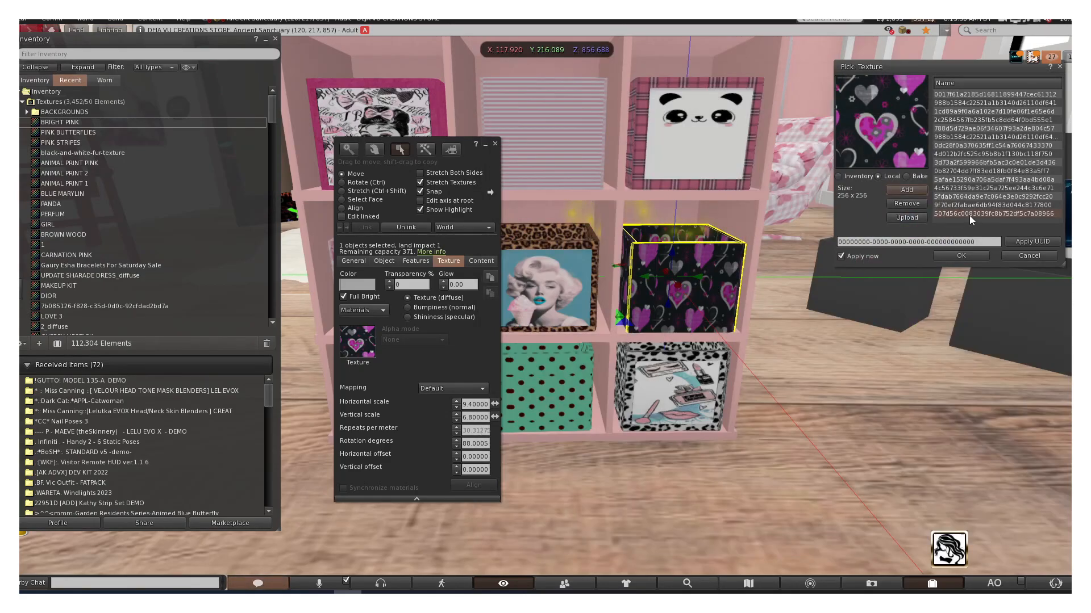
pyautogui.click(969, 215)
# - Texture the middle-right box with the black daisy image from the FUN FABRIC folder and finish editing
pyautogui.moveTo(490, 164); pyautogui.dragTo(340, 161)
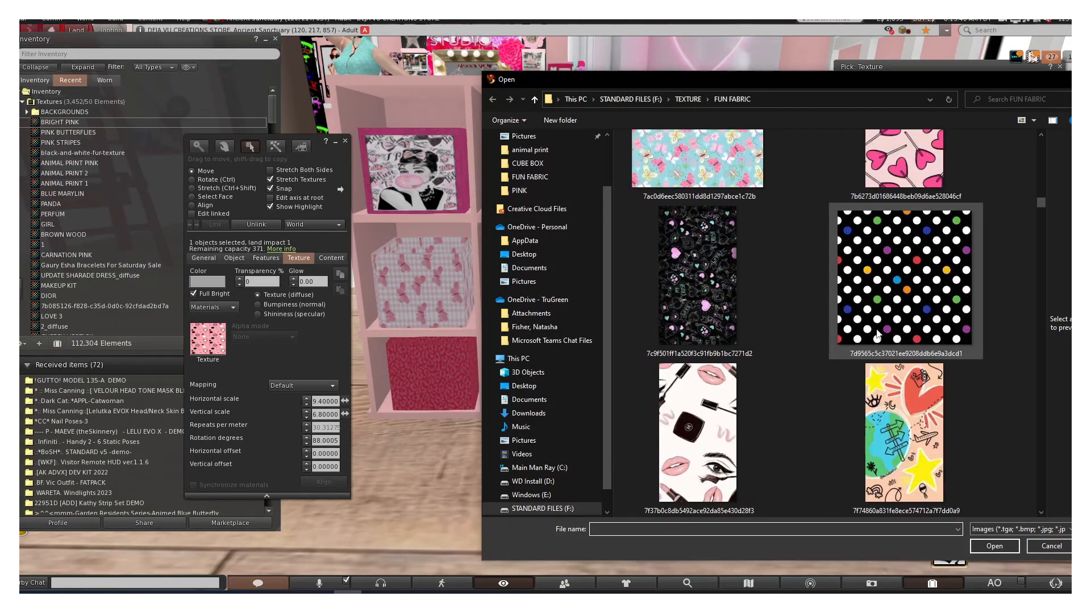
pyautogui.scroll(-5, 910, 290)
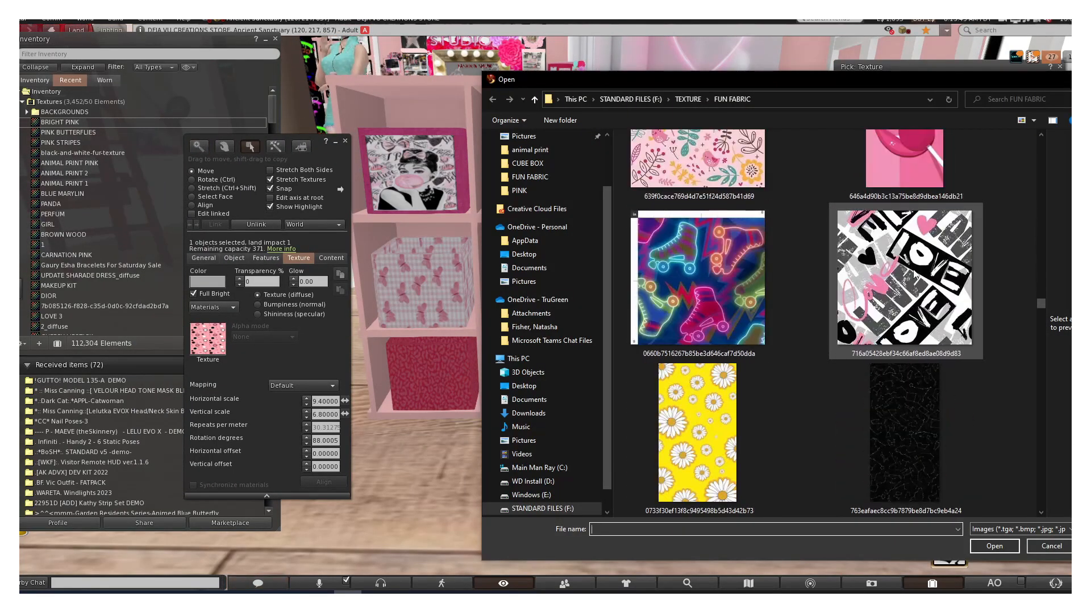
pyautogui.click(912, 283)
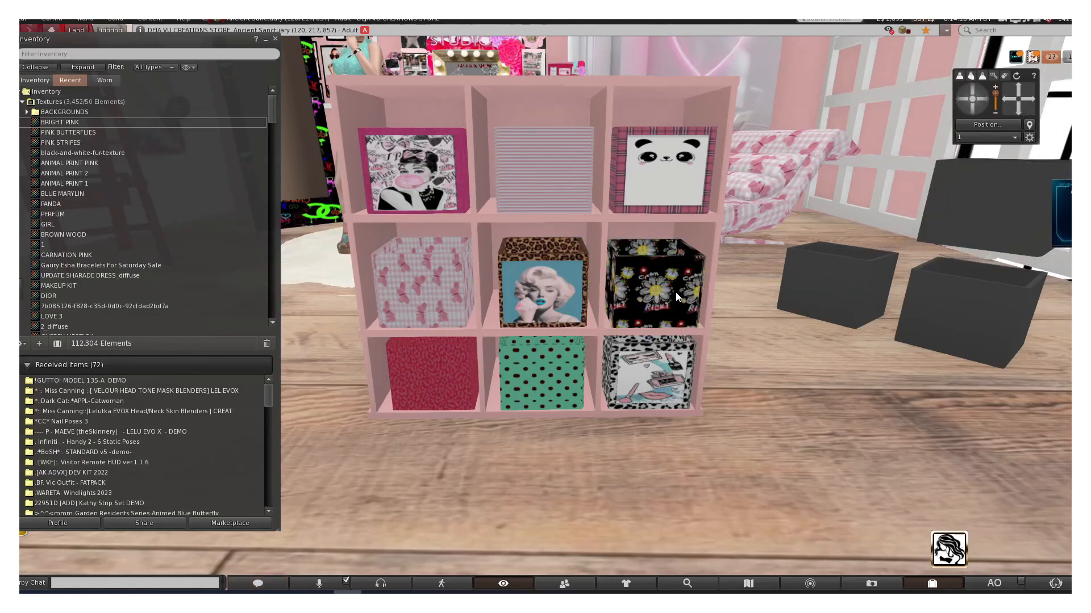
# - Apply the pink dotted image 507d56c0083039fc8b752df5c7a08966 to the middle-right box and upload it to the inventory as DOTS
pyautogui.click(208, 339)
pyautogui.click(396, 250)
pyautogui.scroll(-3, 505, 275)
pyautogui.click(504, 272)
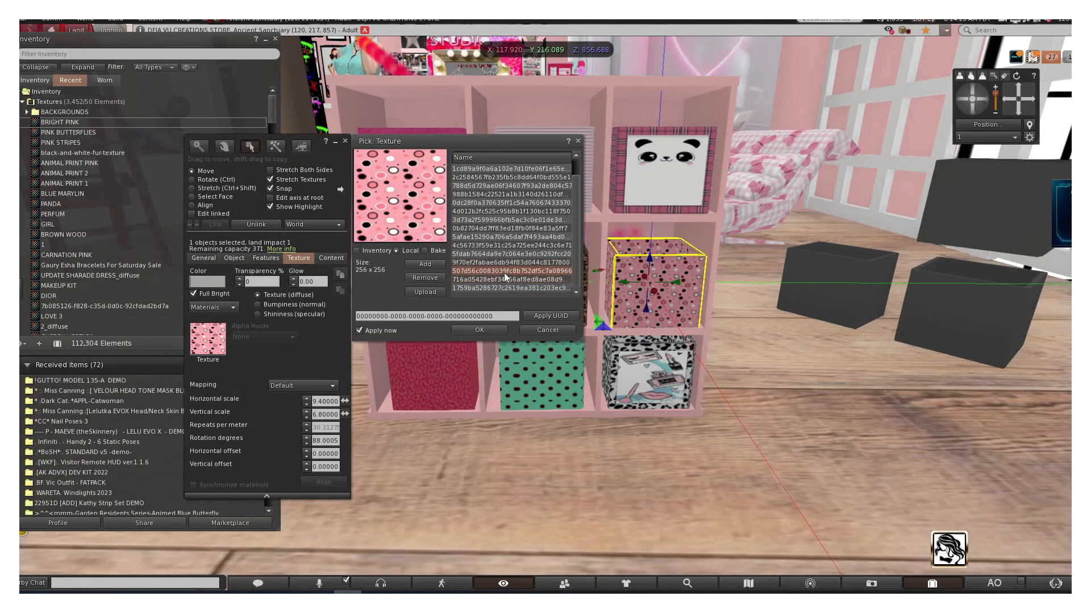
pyautogui.click(426, 292)
pyautogui.click(504, 413)
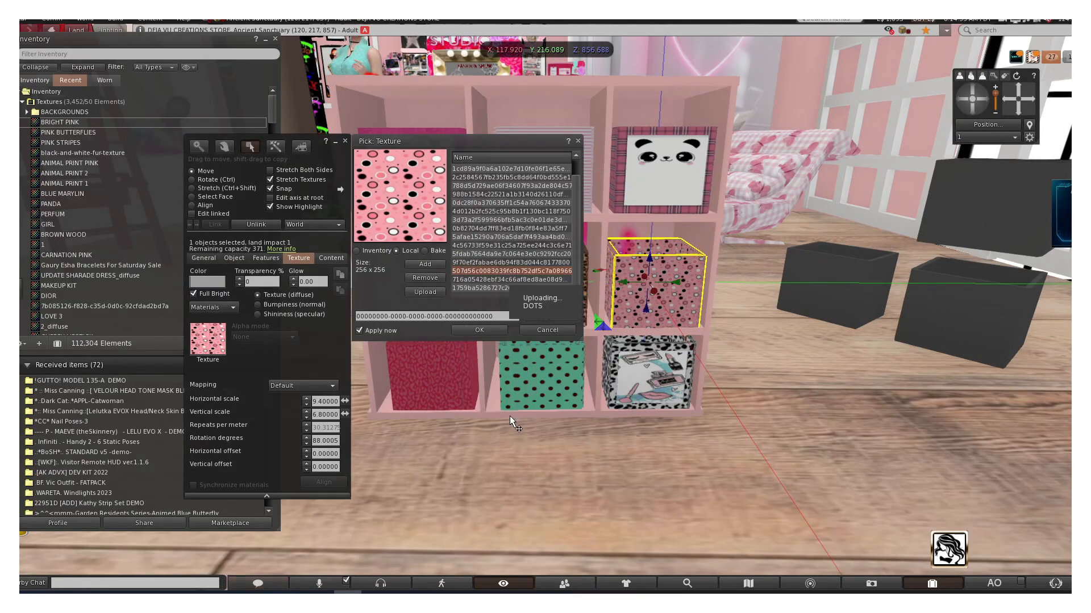
pyautogui.click(479, 330)
pyautogui.moveTo(310, 141); pyautogui.dragTo(539, 140)
# - Move the uploaded textures from DOTS through the one named 1 into the BACKGROUNDS inventory folder
pyautogui.moveTo(99, 122); pyautogui.dragTo(445, 345)
pyautogui.keyDown('shift'); pyautogui.click(49, 255); pyautogui.keyUp('shift')
pyautogui.rightClick(59, 241)
pyautogui.click(80, 317)
pyautogui.click(35, 80)
pyautogui.rightClick(60, 307)
pyautogui.click(78, 461)
# - Position the picture panel on the bottom-left box's front and try the POUFIE CHAIR, DVC 61623 and 15L images on it
pyautogui.moveTo(373, 392); pyautogui.dragTo(395, 416)
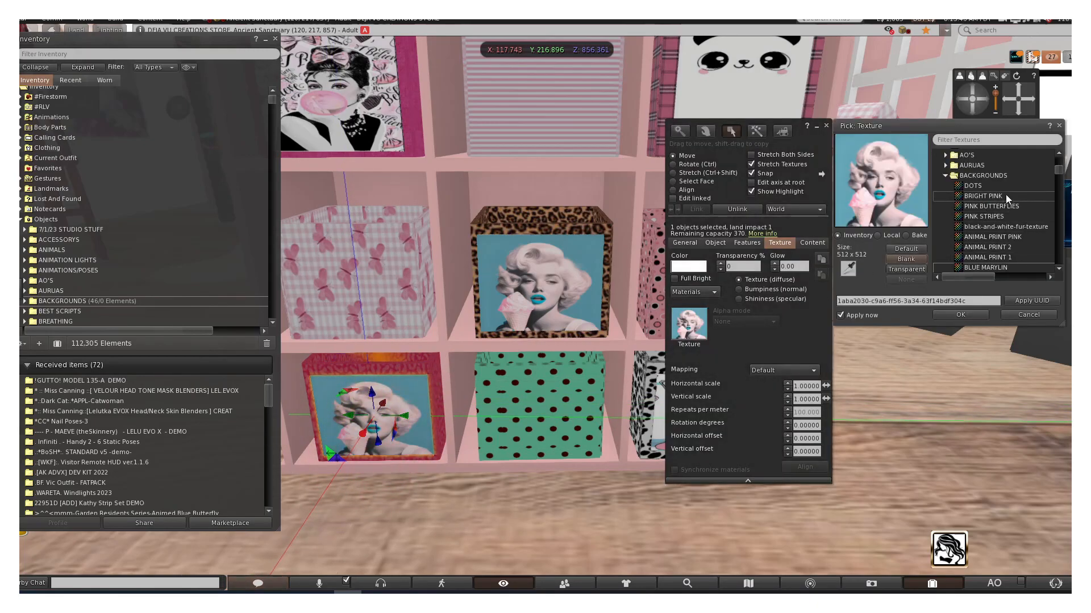
pyautogui.scroll(-14, 1004, 195)
pyautogui.click(1001, 214)
pyautogui.click(990, 253)
pyautogui.scroll(-7, 992, 250)
pyautogui.click(995, 231)
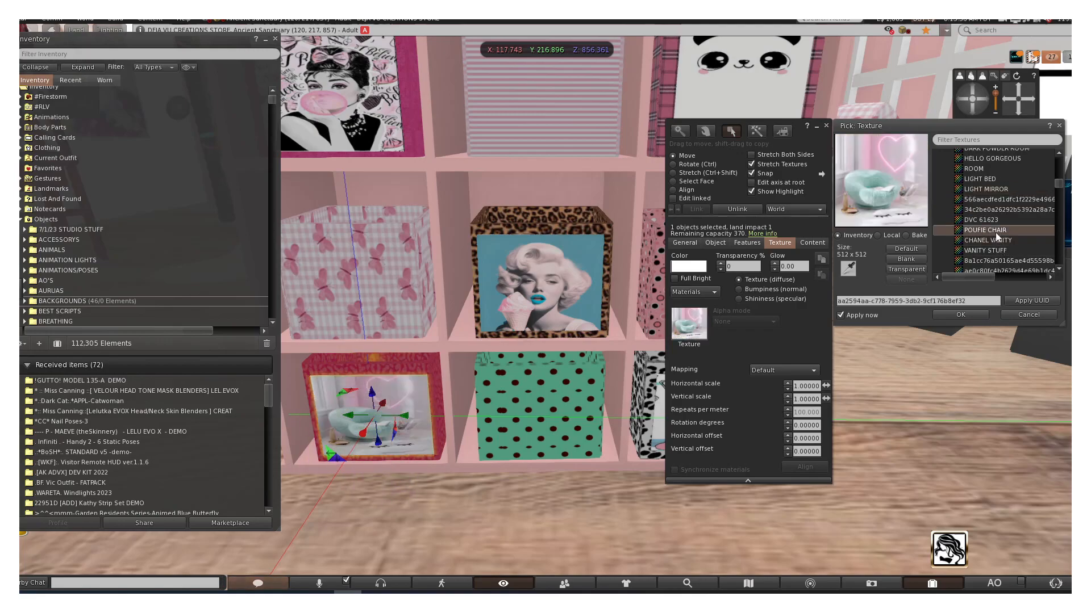
pyautogui.click(988, 221)
pyautogui.scroll(-2, 988, 234)
pyautogui.click(988, 242)
pyautogui.click(994, 254)
pyautogui.click(995, 265)
pyautogui.scroll(-3, 988, 255)
pyautogui.click(981, 246)
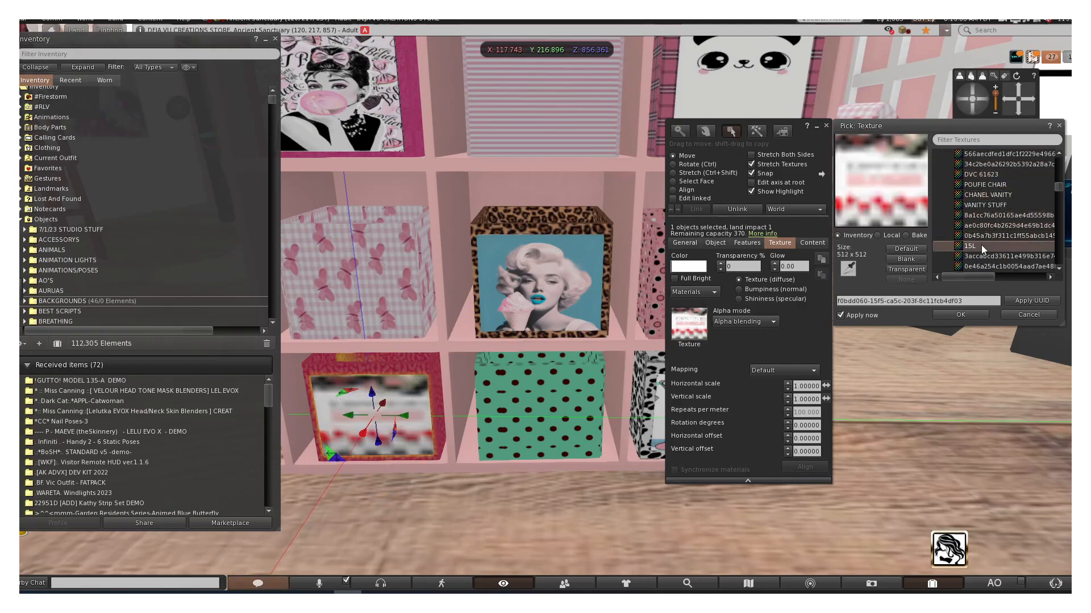
# - Try the images listed below 15L on the bottom-left box's picture panel, ending with a solid pink one
pyautogui.scroll(-3, 984, 248)
pyautogui.click(987, 250)
pyautogui.click(987, 260)
pyautogui.scroll(-2, 987, 259)
pyautogui.click(988, 259)
pyautogui.scroll(-3, 988, 258)
pyautogui.click(987, 253)
pyautogui.click(985, 262)
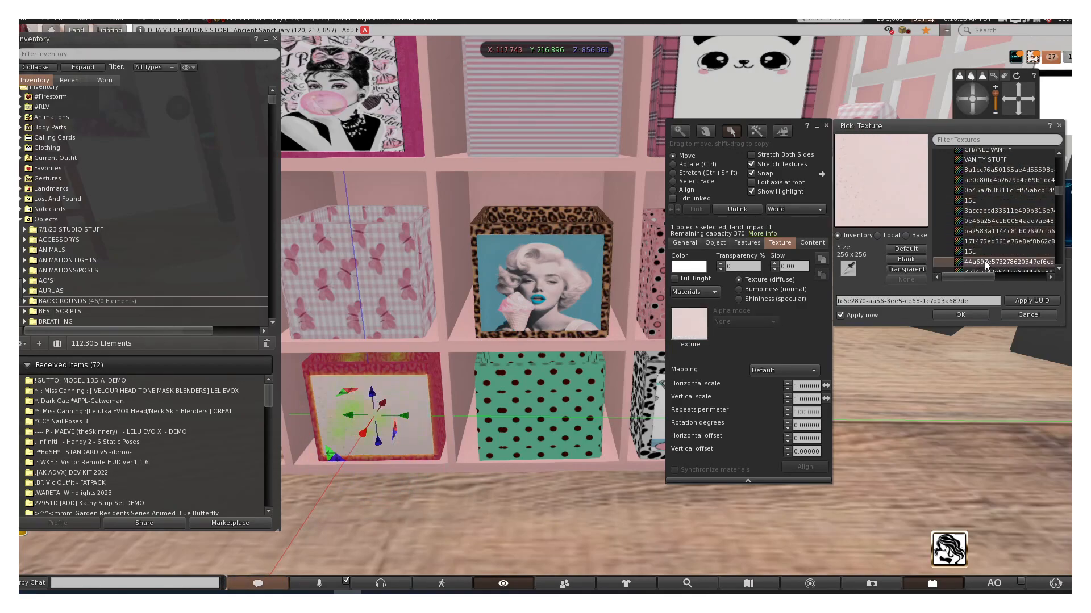
pyautogui.click(986, 271)
pyautogui.scroll(-4, 988, 261)
pyautogui.click(993, 248)
pyautogui.click(996, 257)
pyautogui.scroll(-3, 991, 258)
pyautogui.click(984, 259)
pyautogui.scroll(-2, 985, 259)
pyautogui.click(988, 260)
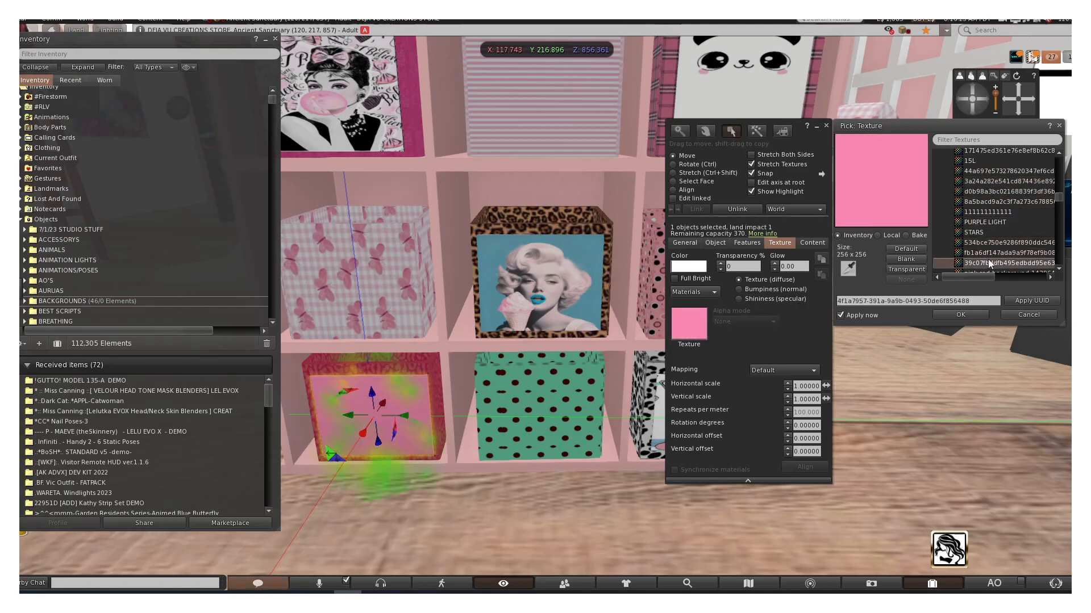
# - Texture the bottom-left box's picture panel with the pop-art eye makeup image and accept it
pyautogui.scroll(-2, 988, 258)
pyautogui.click(986, 237)
pyautogui.scroll(2, 988, 226)
pyautogui.click(990, 215)
pyautogui.click(987, 201)
pyautogui.click(983, 190)
pyautogui.click(982, 180)
pyautogui.click(980, 171)
pyautogui.click(979, 160)
pyautogui.click(960, 314)
pyautogui.click(827, 125)
# - Rename the pink shelf PINK CUBICAL, allow the next owner to copy but not transfer it, and take a copy into the inventory
pyautogui.click(484, 341)
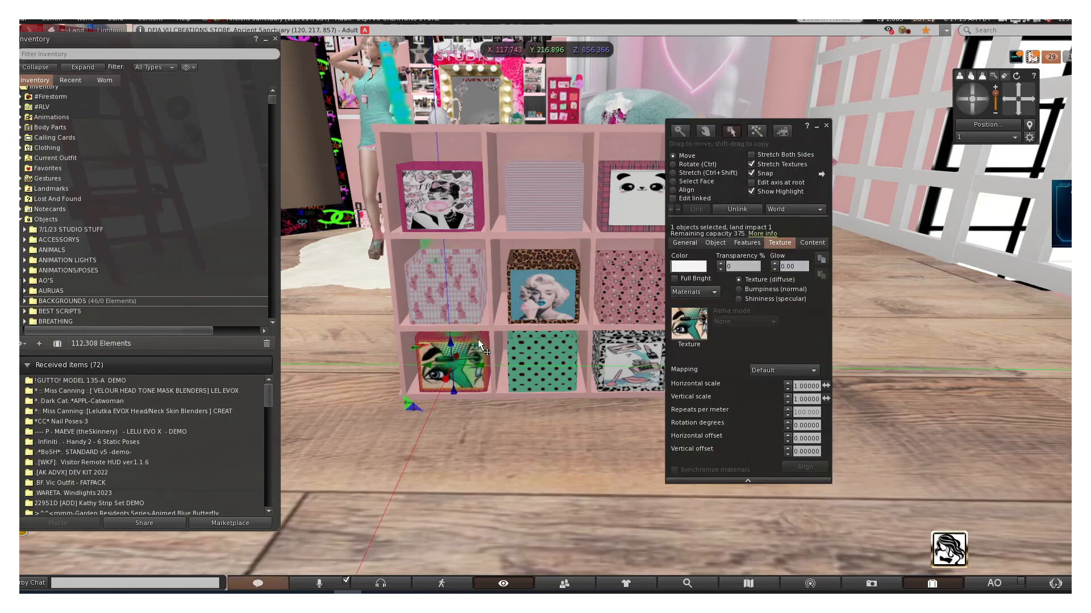
pyautogui.click(552, 291)
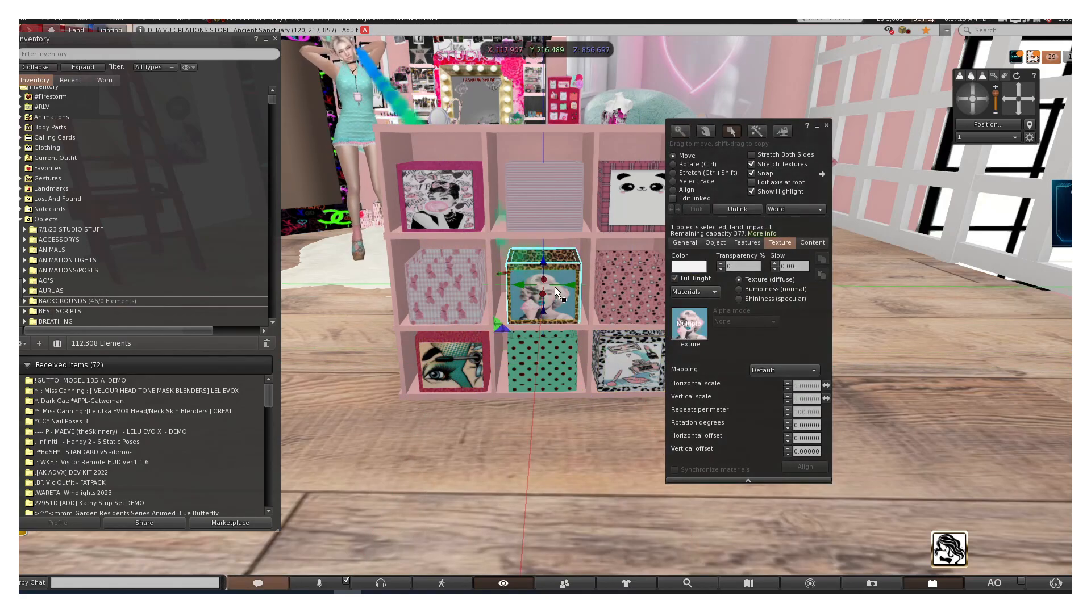
pyautogui.click(456, 195)
pyautogui.click(582, 138)
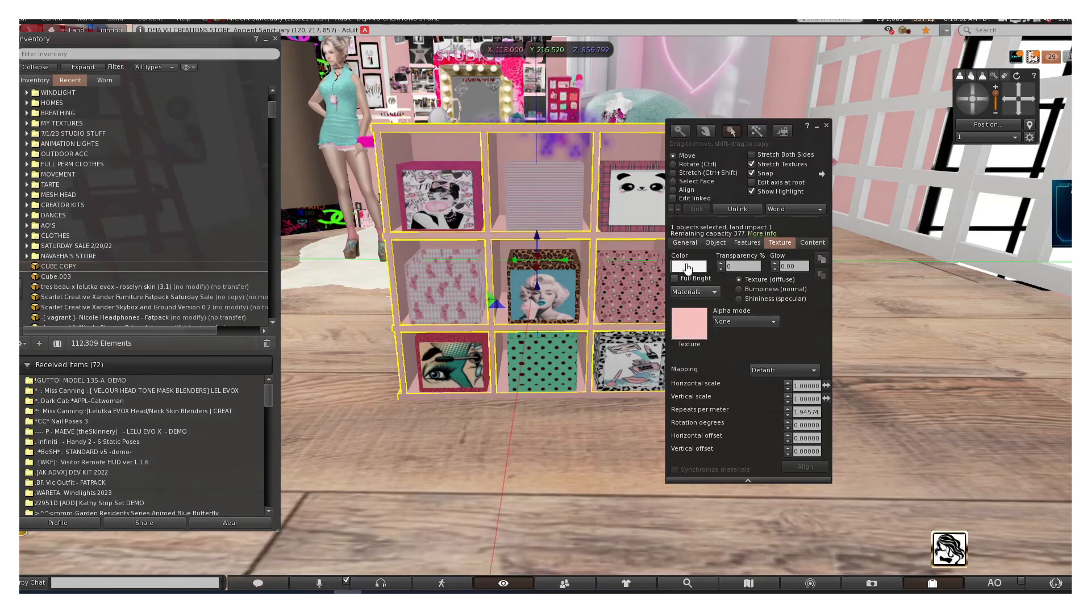
pyautogui.click(684, 243)
pyautogui.click(724, 464)
pyautogui.click(770, 464)
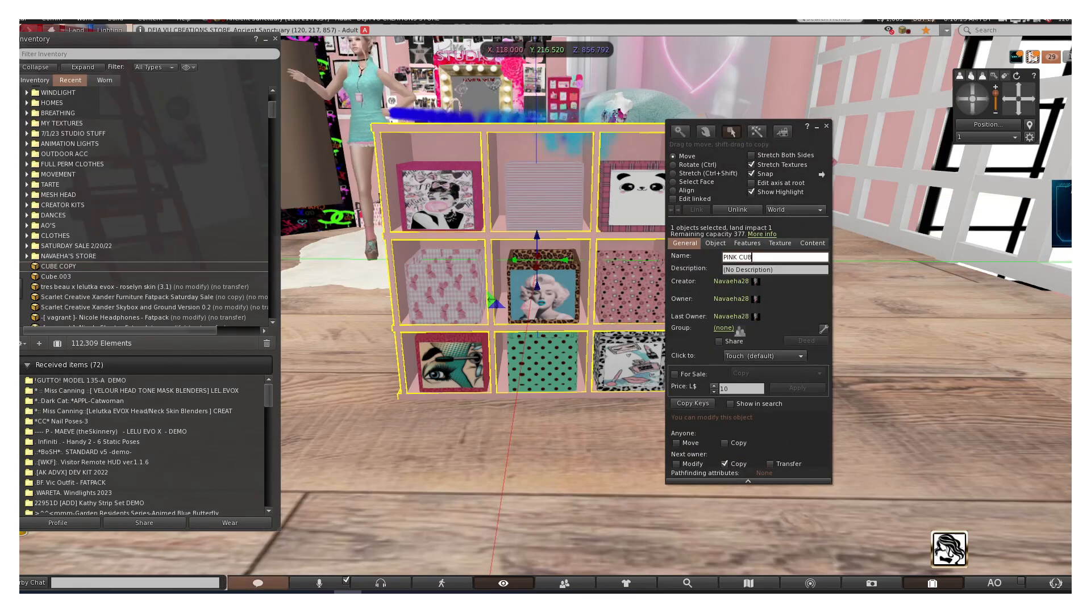
pyautogui.rightClick(581, 117)
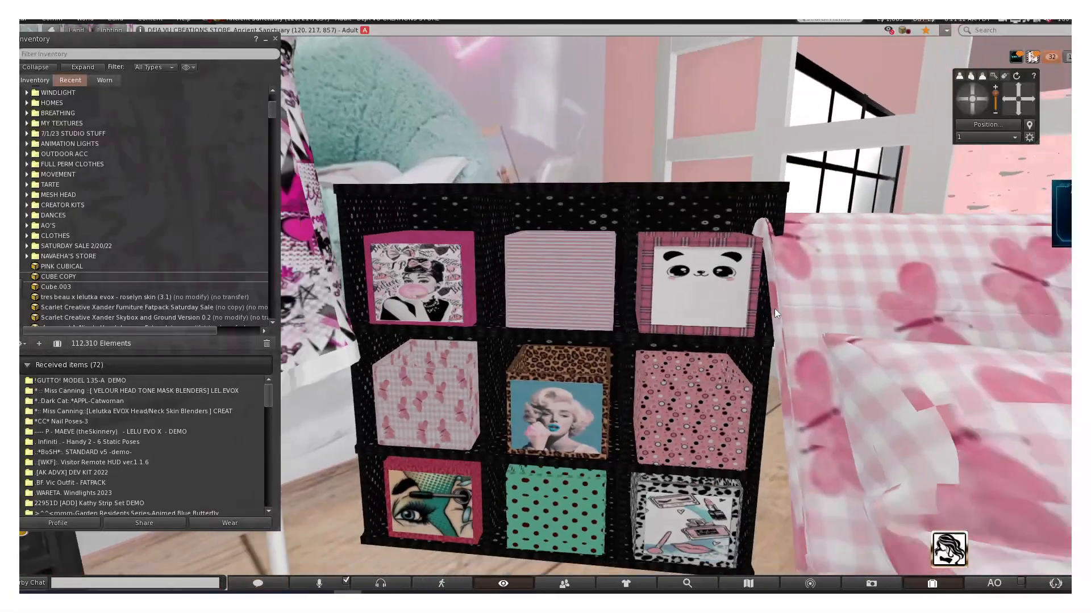
# - Start editing the black shelf copy beside the bed and show its texture settings
pyautogui.rightClick(616, 234)
pyautogui.click(640, 258)
pyautogui.click(779, 243)
pyautogui.click(691, 327)
pyautogui.click(879, 237)
pyautogui.click(839, 236)
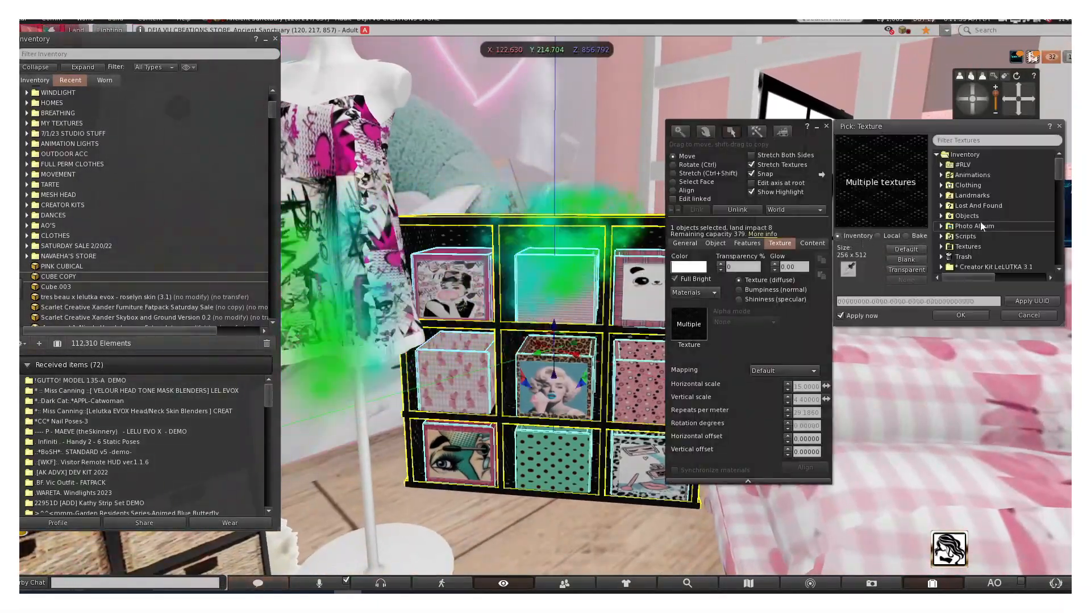
pyautogui.scroll(-15, 978, 237)
pyautogui.doubleClick(973, 234)
pyautogui.scroll(-5, 978, 236)
pyautogui.click(983, 235)
pyautogui.click(1028, 316)
# - Enable linked-part editing for the shelf frame and try the wood textures thumbnail, thumbnail (1) and the new-vinyl-flooring one on it
pyautogui.click(674, 199)
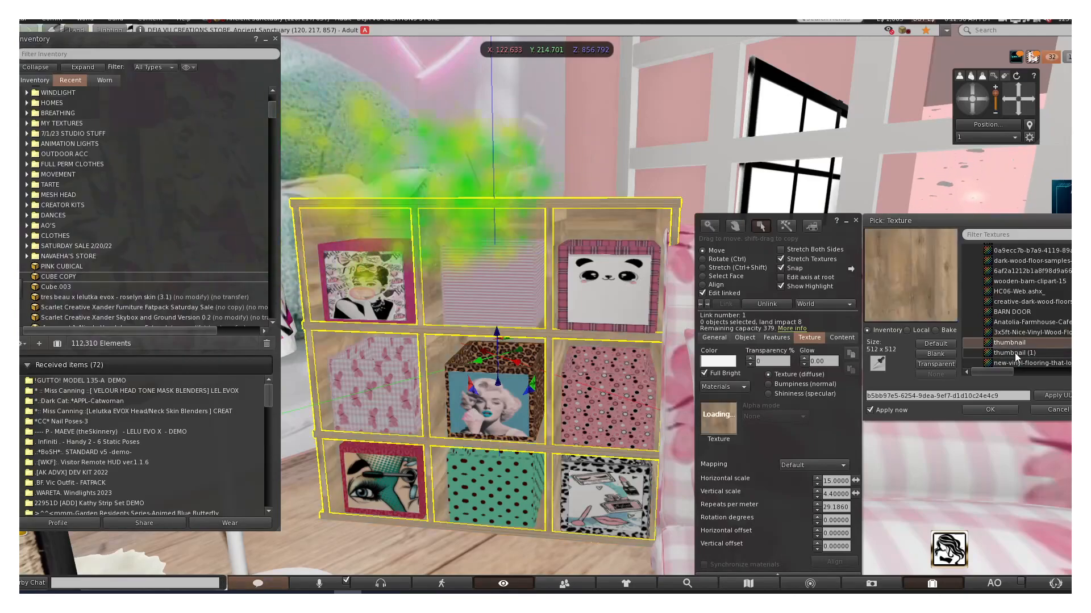
pyautogui.click(1017, 353)
pyautogui.click(1016, 349)
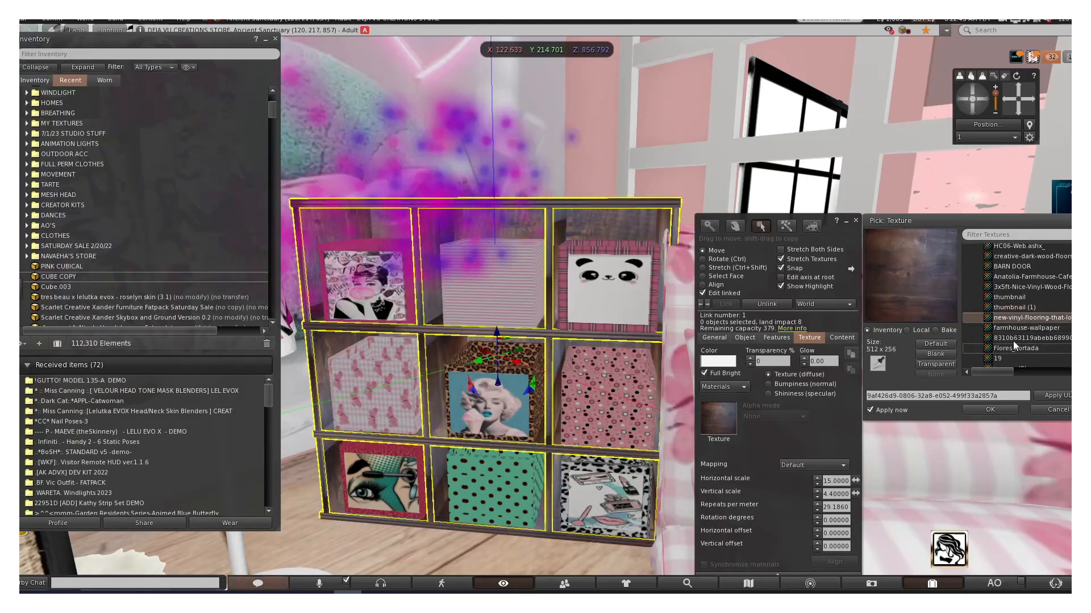
# - Try more wood textures listed below the new-vinyl-flooring one on the shelf frame
pyautogui.click(1014, 342)
pyautogui.click(1013, 348)
pyautogui.click(1011, 356)
pyautogui.scroll(-4, 1008, 337)
pyautogui.click(1009, 336)
pyautogui.click(1011, 343)
pyautogui.click(1014, 351)
pyautogui.scroll(-1, 1014, 350)
pyautogui.click(1012, 346)
pyautogui.click(1008, 353)
pyautogui.scroll(-4, 1008, 346)
pyautogui.click(1010, 294)
pyautogui.click(1014, 304)
pyautogui.click(1018, 315)
pyautogui.click(1020, 323)
# - Turn off full bright on the shelf frame and try the OLD WHITE FLOOR, f006369 and wood block textures on it
pyautogui.click(704, 373)
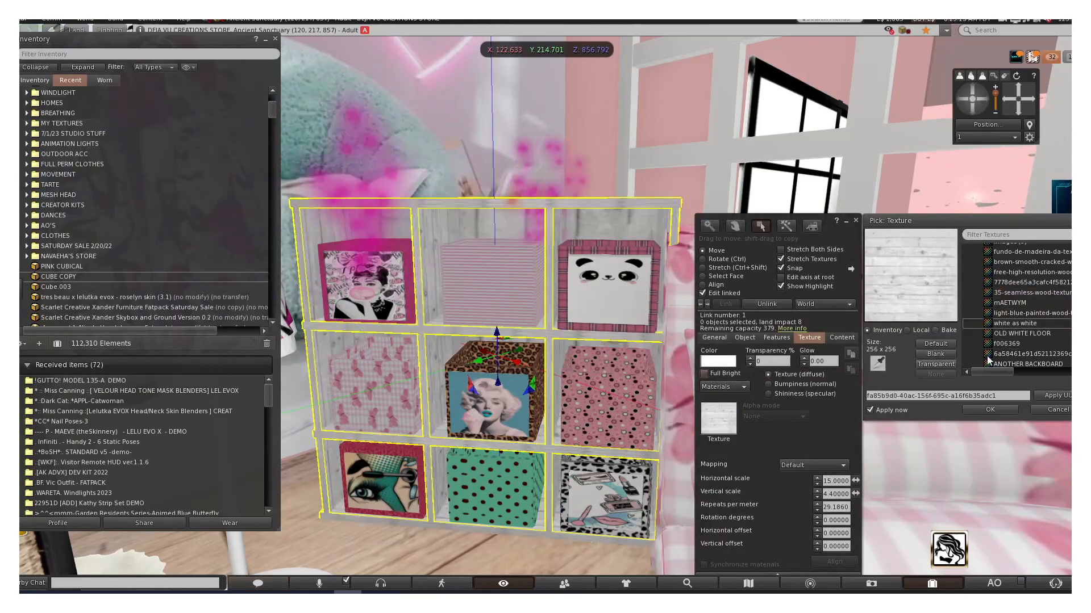
pyautogui.click(1005, 334)
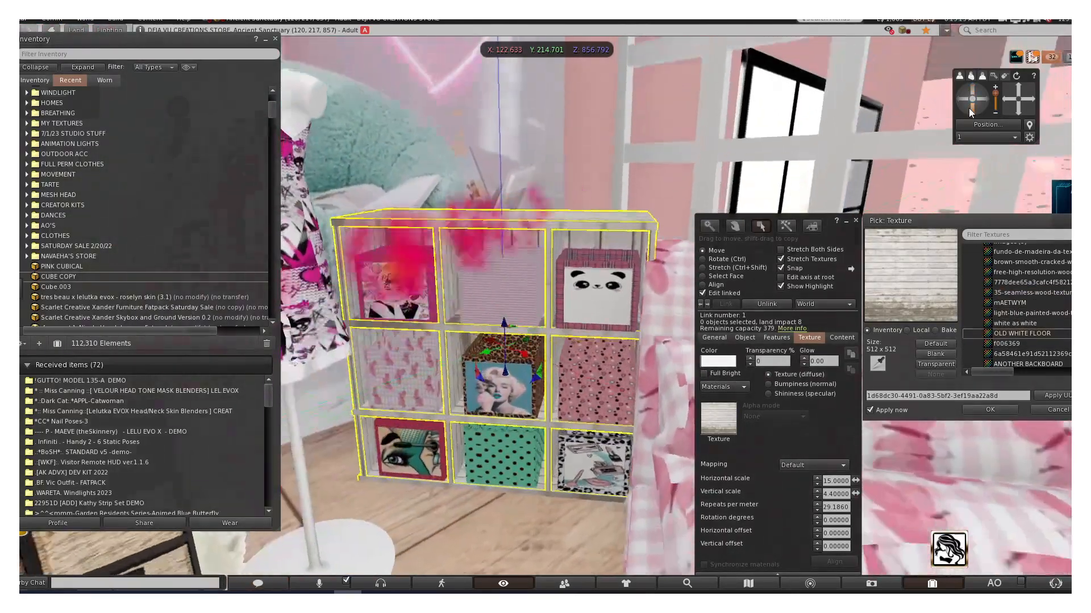
pyautogui.click(1003, 344)
pyautogui.click(1010, 362)
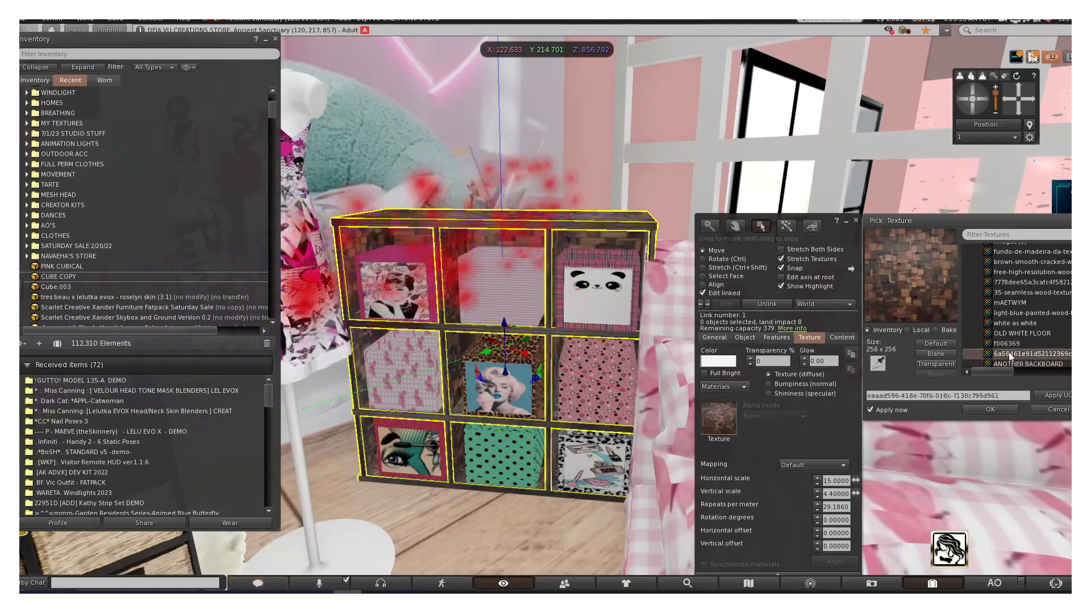
pyautogui.click(1010, 336)
# - Try the wood and woven textures listed below ANOTHER BACKBOARD on the shelf frame
pyautogui.scroll(-3, 1023, 326)
pyautogui.click(1024, 331)
pyautogui.click(1026, 343)
pyautogui.click(1033, 365)
pyautogui.click(1027, 342)
pyautogui.click(1024, 354)
pyautogui.scroll(3, 1026, 331)
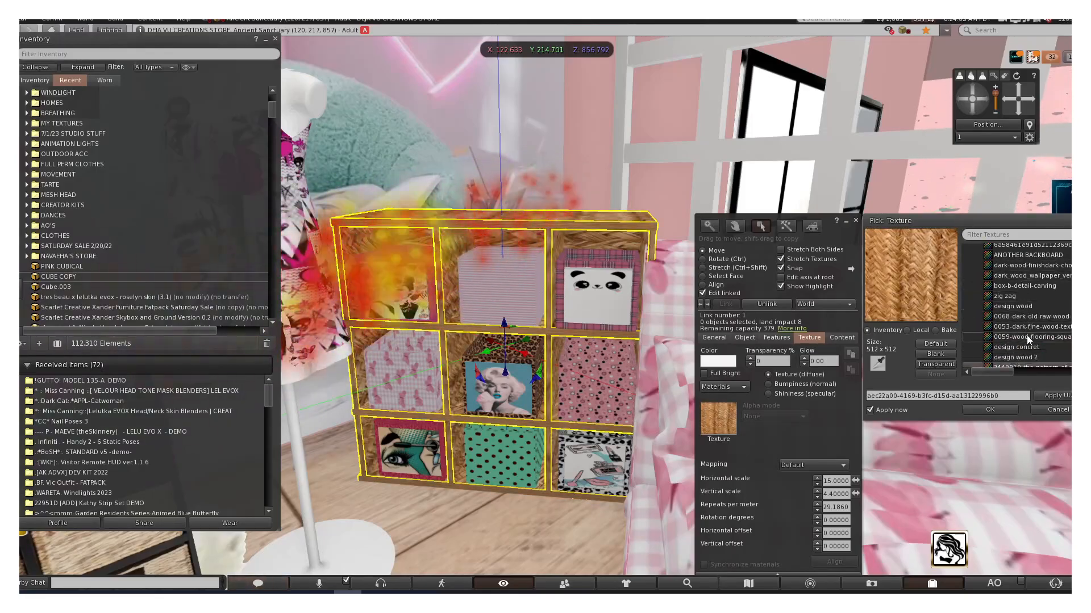
# - Try the OLD WHITE FLOOR texture on the shelf frame again and view the result from another angle
pyautogui.click(1019, 270)
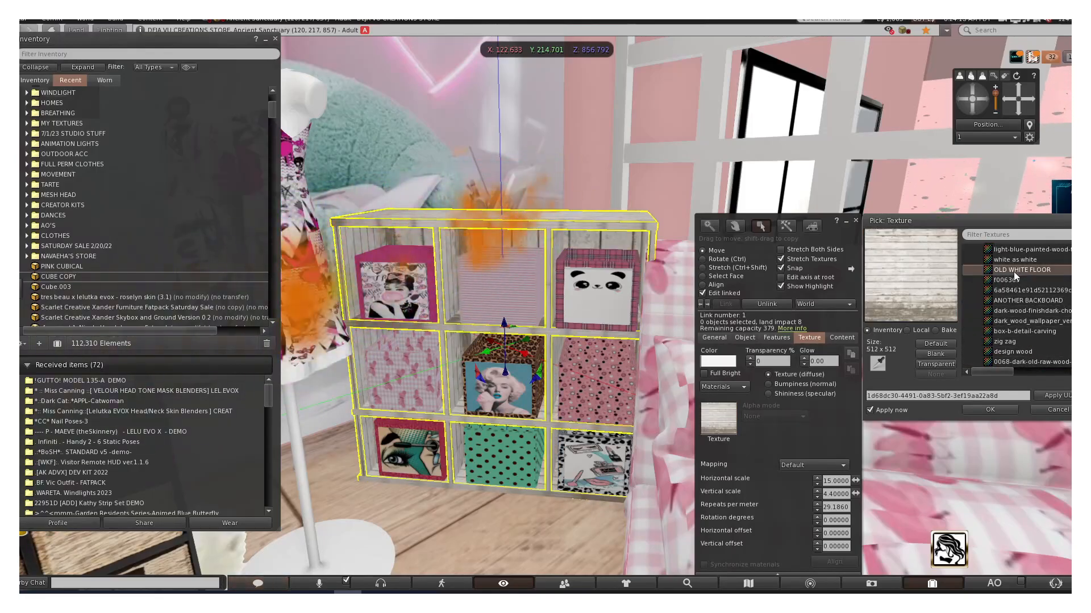
pyautogui.moveTo(1011, 220); pyautogui.dragTo(924, 194)
pyautogui.moveTo(965, 99); pyautogui.dragTo(981, 98)
# - Try DARK BEAUTY MARK and other non-wood textures from the inventory on the shelf frame
pyautogui.moveTo(1002, 234); pyautogui.dragTo(1003, 242)
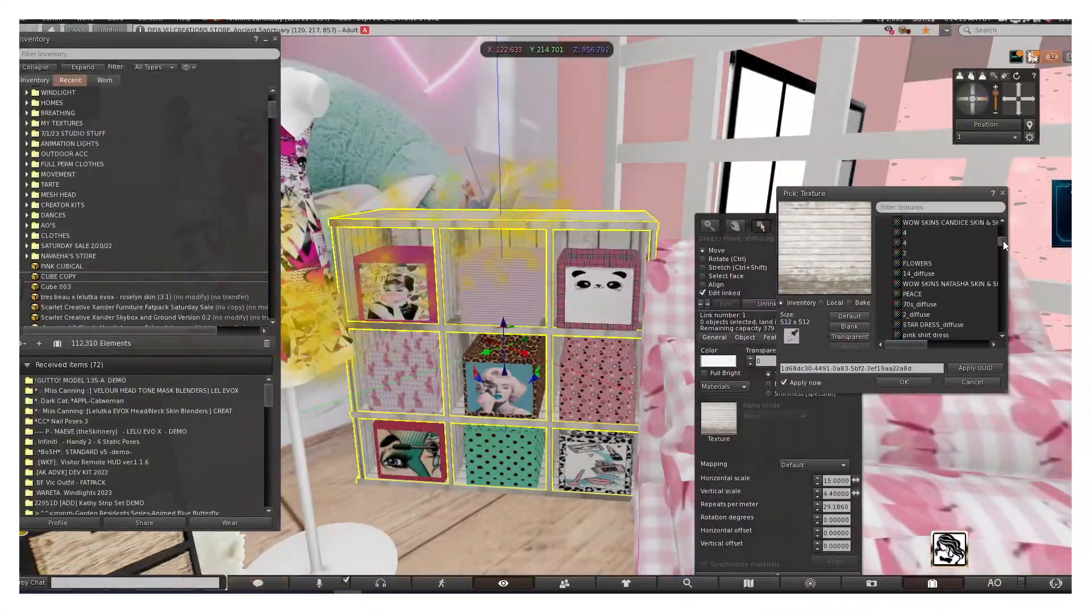
pyautogui.click(921, 267)
pyautogui.click(909, 247)
pyautogui.scroll(4, 909, 244)
pyautogui.click(926, 246)
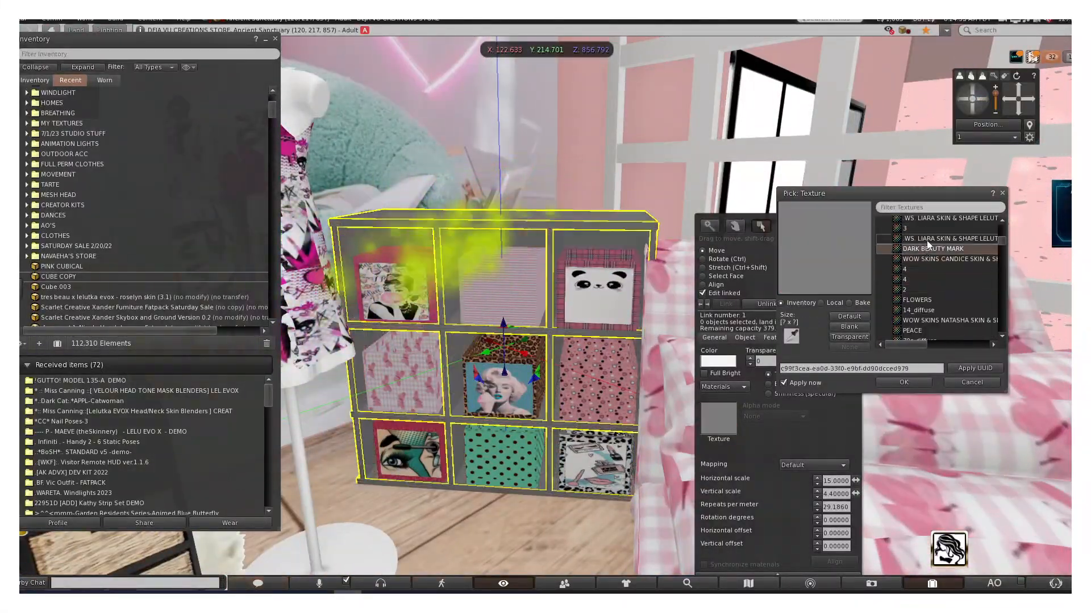
pyautogui.scroll(10, 928, 247)
pyautogui.moveTo(1002, 240); pyautogui.dragTo(1003, 232)
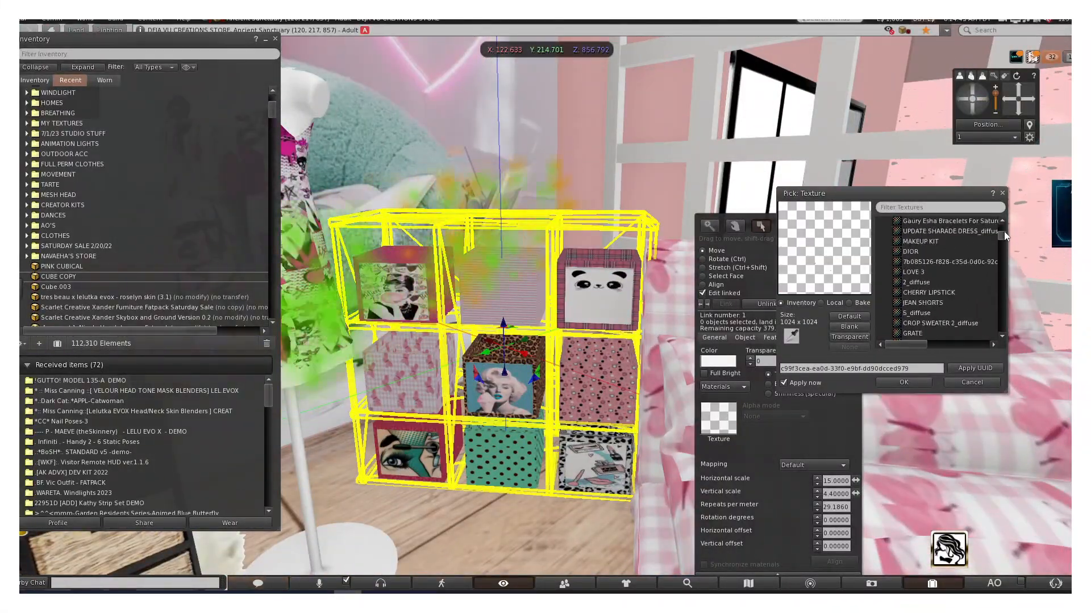
# - Try the OLD WOOD, SNOWWHITE WOOD, TEAL WOOD, white wood floor and whitefloor textures on the shelf frame
pyautogui.click(954, 307)
pyautogui.click(974, 110)
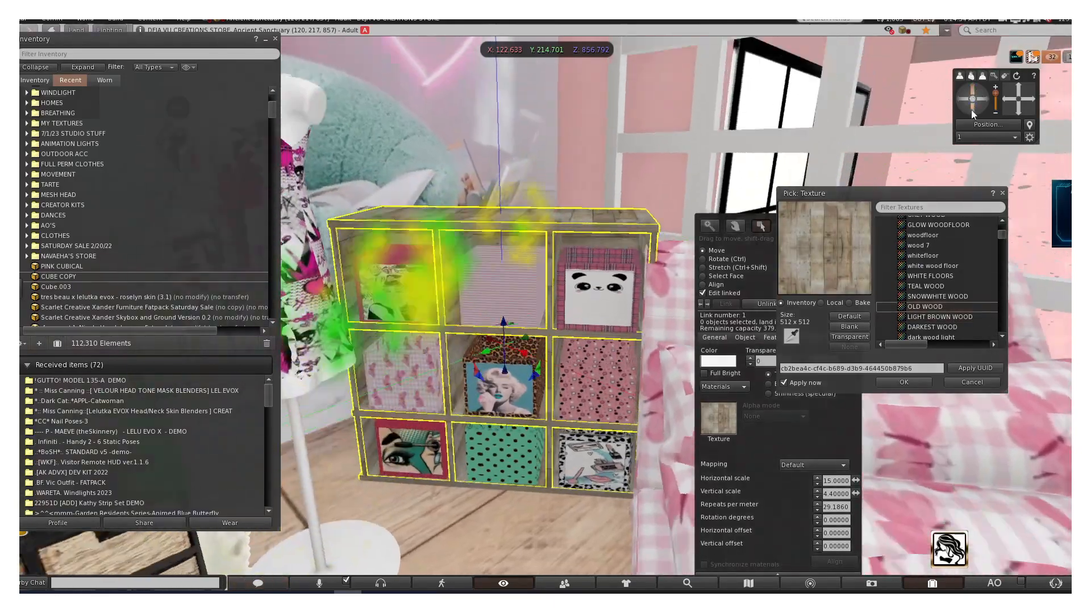
pyautogui.click(970, 110)
pyautogui.click(934, 296)
pyautogui.click(929, 284)
pyautogui.scroll(1, 926, 275)
pyautogui.click(924, 274)
pyautogui.click(922, 264)
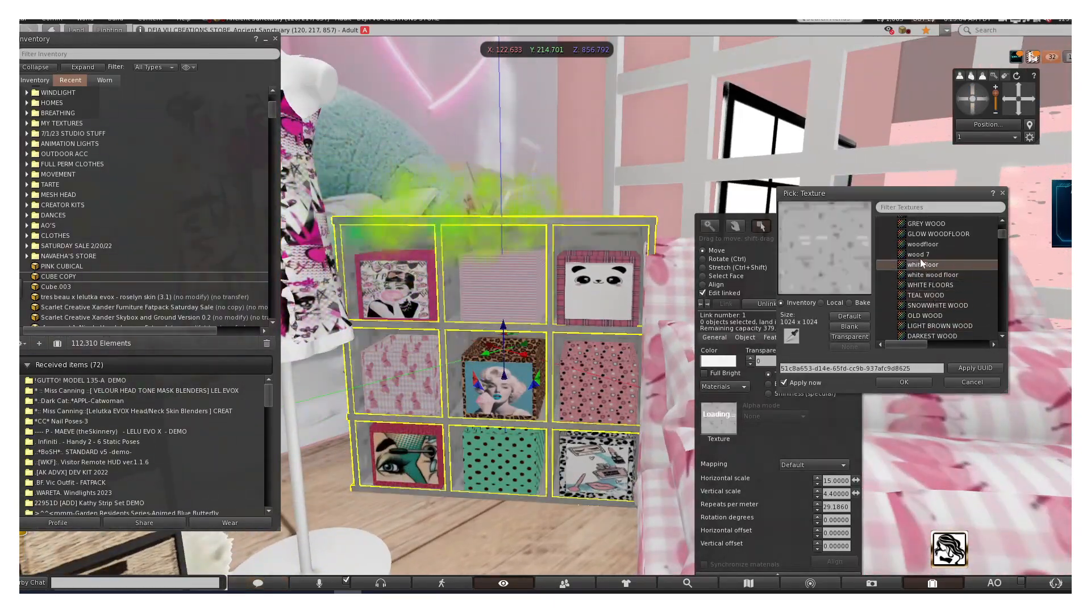
# - Try the wood 7, woodfloor, GLOW WOODFLOOR, GREY WOOD and block wood textures on the shelf frame
pyautogui.click(921, 254)
pyautogui.click(921, 244)
pyautogui.click(922, 233)
pyautogui.click(925, 224)
pyautogui.scroll(1, 938, 259)
pyautogui.scroll(1, 937, 260)
pyautogui.click(931, 254)
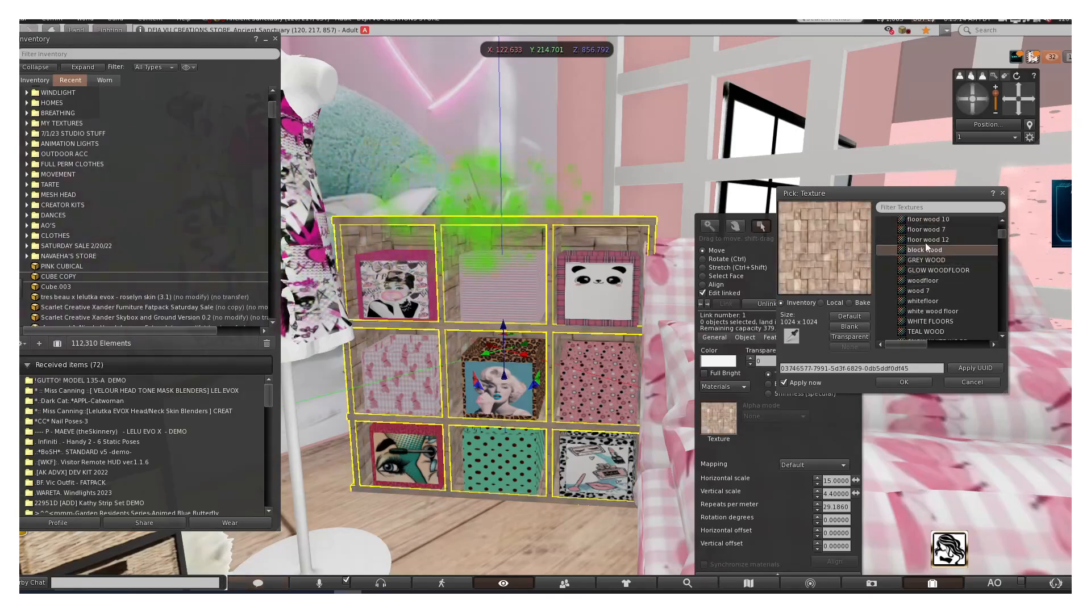
# - Texture the shelf frame with the dark brown wood plank texture from the floor wood group and finish editing
pyautogui.click(925, 244)
pyautogui.click(923, 232)
pyautogui.scroll(1, 922, 233)
pyautogui.click(923, 246)
pyautogui.keyDown('ctrl'); pyautogui.keyDown('alt'); pyautogui.moveTo(502, 273); pyautogui.dragTo(506, 303); pyautogui.keyUp('alt'); pyautogui.keyUp('ctrl')
pyautogui.click(1002, 193)
pyautogui.click(856, 220)
pyautogui.scroll(5, 506, 309)
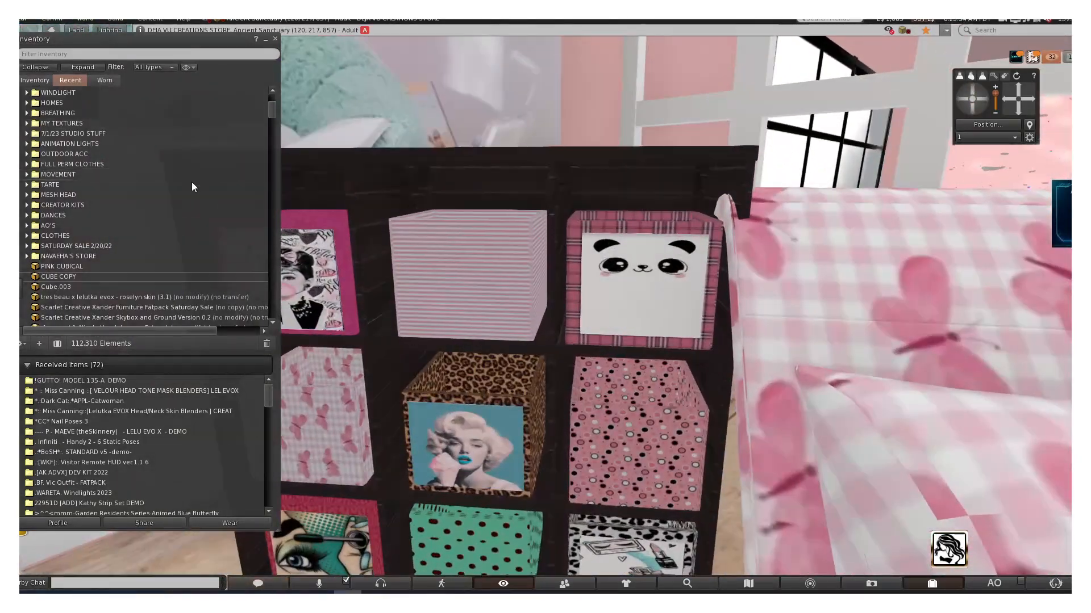
# - Open the MY STUFF I MADE folder in the full inventory
pyautogui.click(35, 81)
pyautogui.scroll(-7, 79, 247)
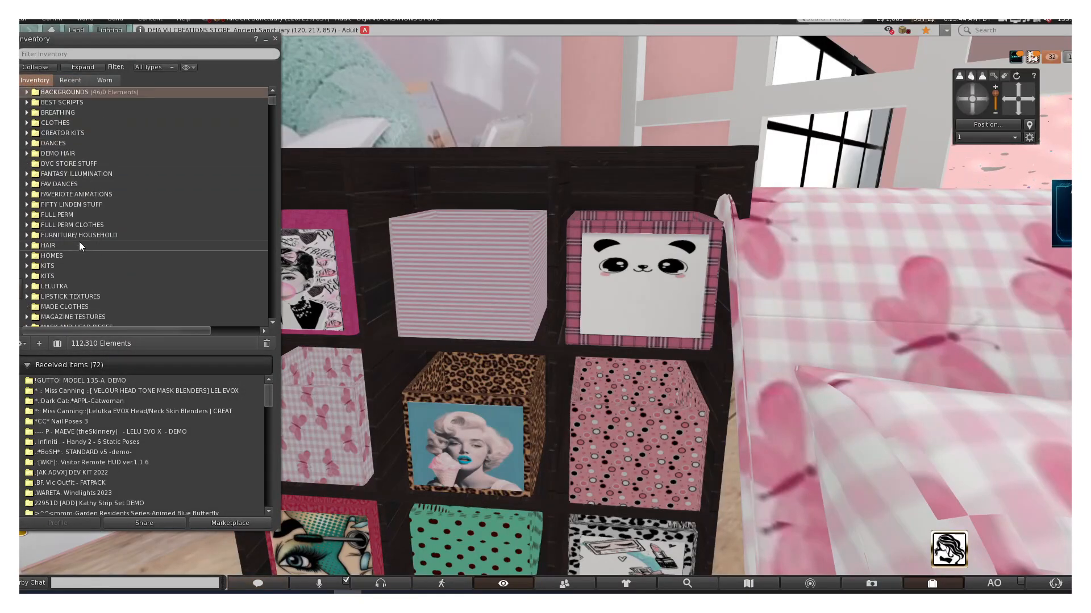
pyautogui.scroll(-3, 514, 291)
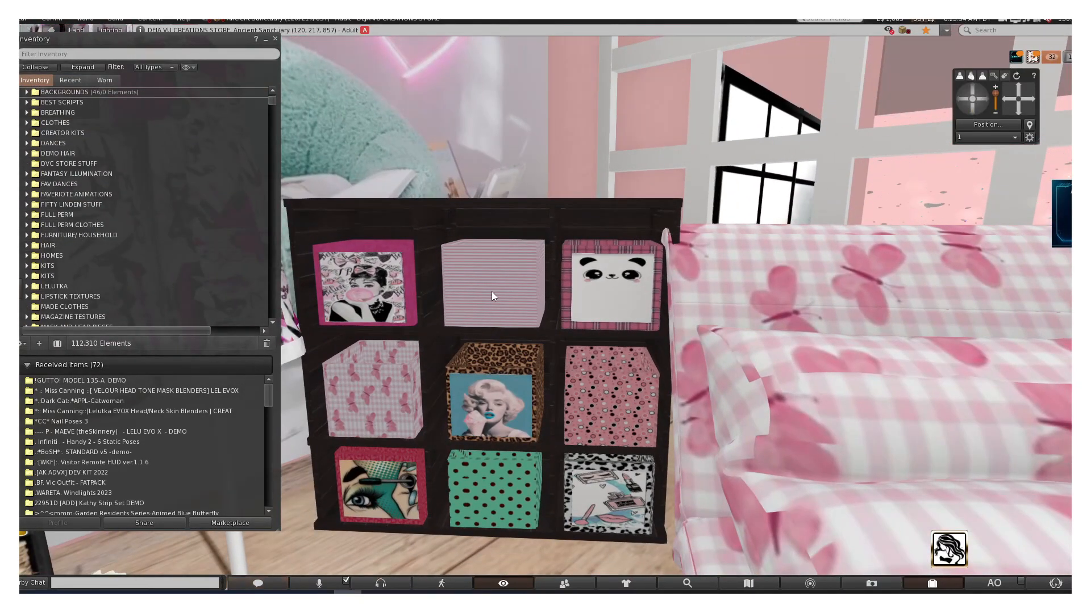
pyautogui.scroll(-5, 81, 243)
pyautogui.doubleClick(97, 281)
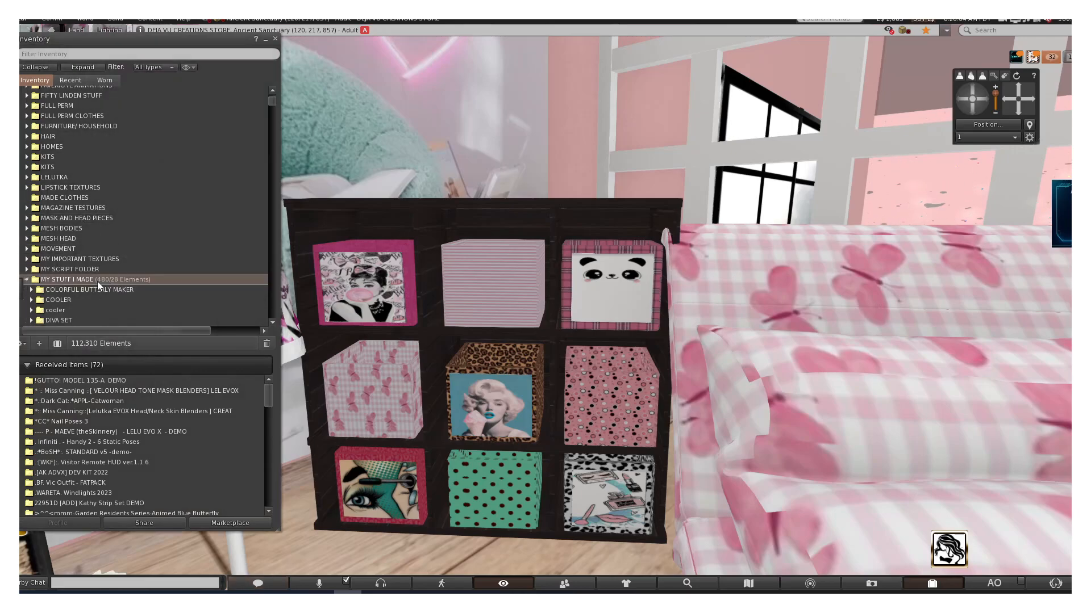
# - Try an object from the MY STUFF I MADE folder on the floor in front of the shelf and remove it
pyautogui.scroll(-10, 110, 284)
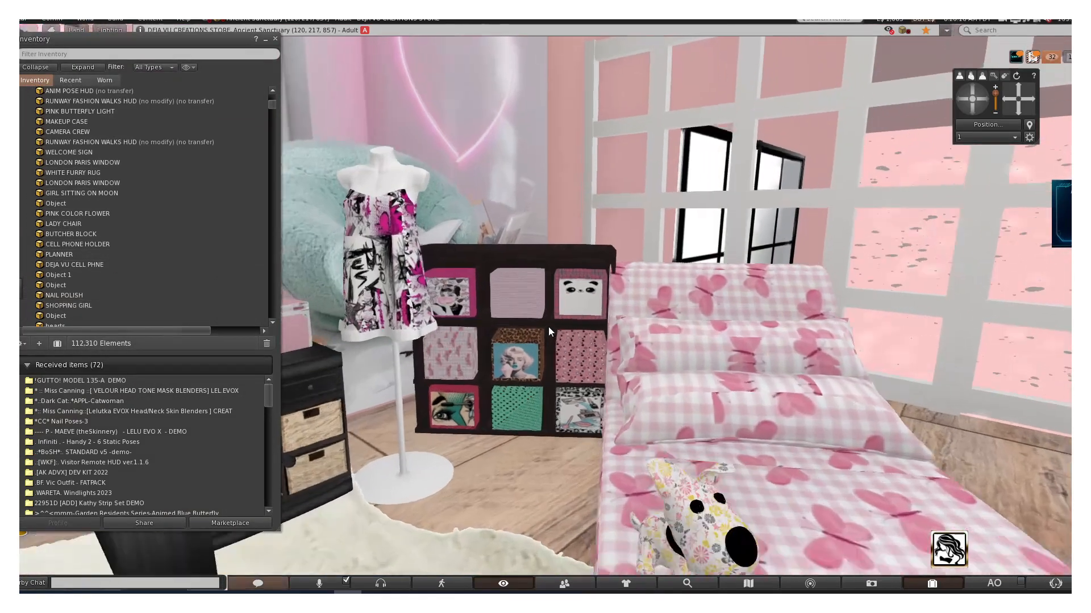
pyautogui.scroll(3, 548, 326)
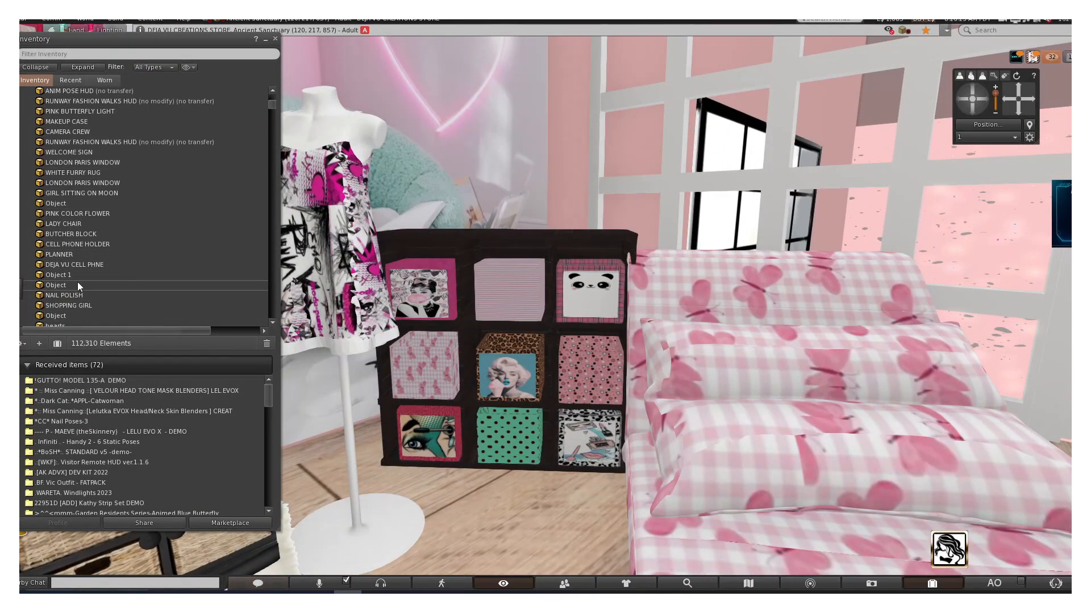
pyautogui.scroll(-3, 82, 284)
pyautogui.moveTo(69, 304); pyautogui.dragTo(502, 504)
pyautogui.click(511, 498)
pyautogui.click(548, 466)
# - Try the HOLLYWOOD EXTRA SIGN clapperboard on top of the dark wood shelf and remove it
pyautogui.scroll(-4, 65, 316)
pyautogui.moveTo(79, 242); pyautogui.dragTo(482, 477)
pyautogui.rightClick(479, 444)
pyautogui.click(516, 479)
pyautogui.moveTo(480, 399); pyautogui.dragTo(579, 149)
pyautogui.click(706, 269)
pyautogui.moveTo(649, 119); pyautogui.dragTo(578, 183)
pyautogui.click(855, 220)
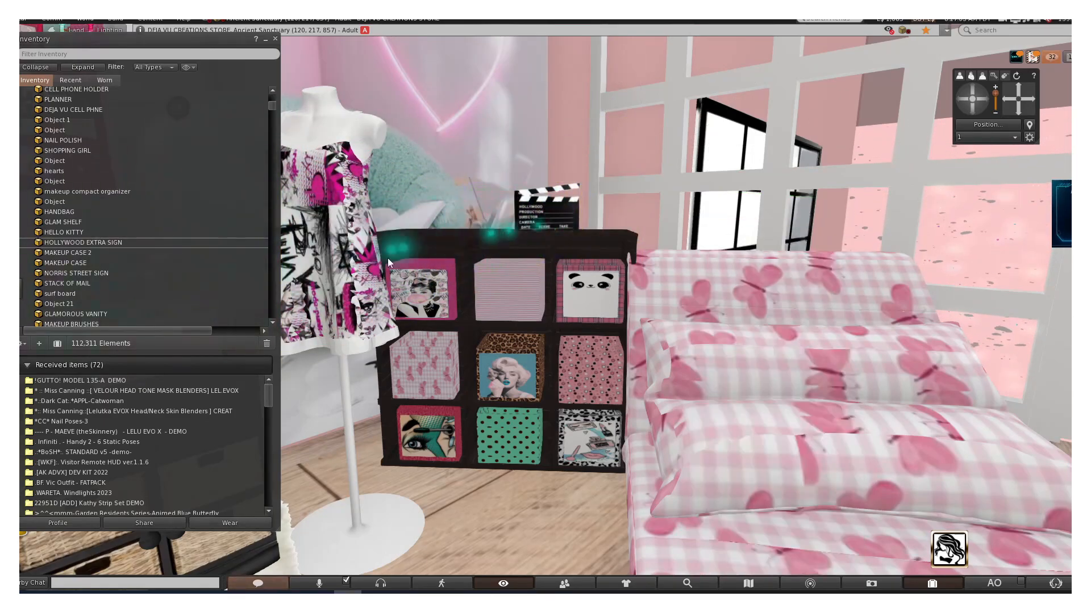
pyautogui.click(520, 214)
# - Place the PIC FRAME object from the inventory near the shelf and rotate it to face the room
pyautogui.scroll(-4, 80, 286)
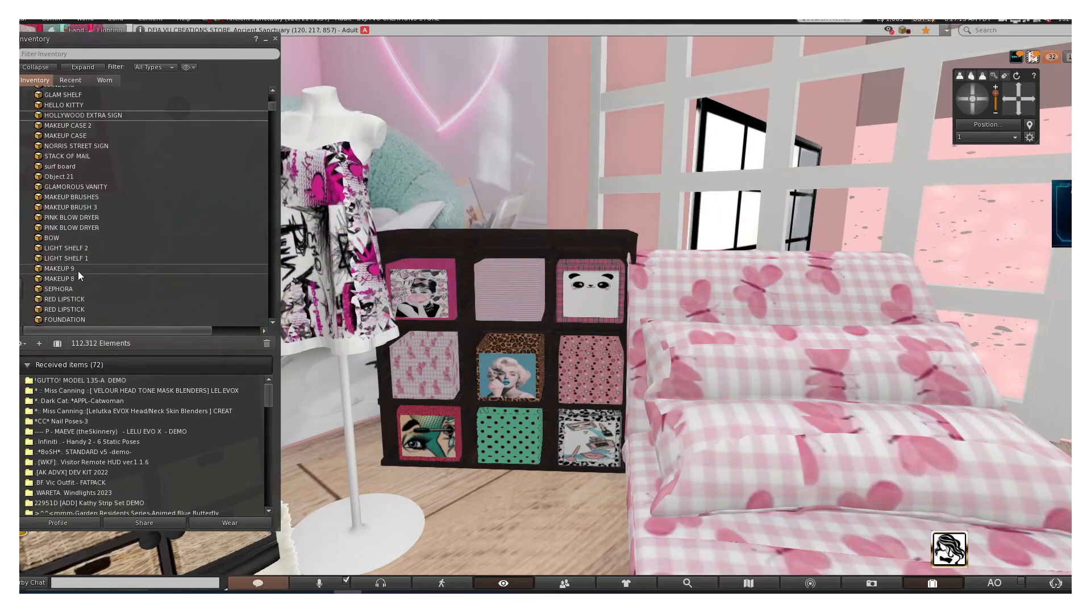
pyautogui.scroll(-7, 78, 276)
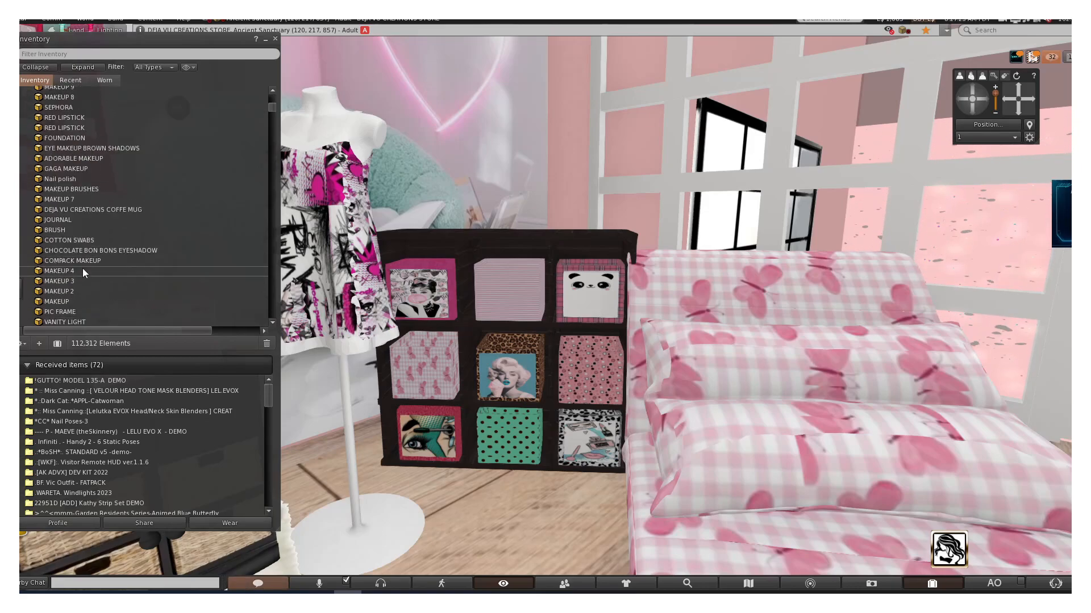
pyautogui.scroll(-1, 80, 256)
pyautogui.moveTo(67, 245); pyautogui.dragTo(528, 352)
pyautogui.scroll(-3, 533, 329)
pyautogui.rightClick(533, 329)
pyautogui.click(557, 351)
pyautogui.click(703, 259)
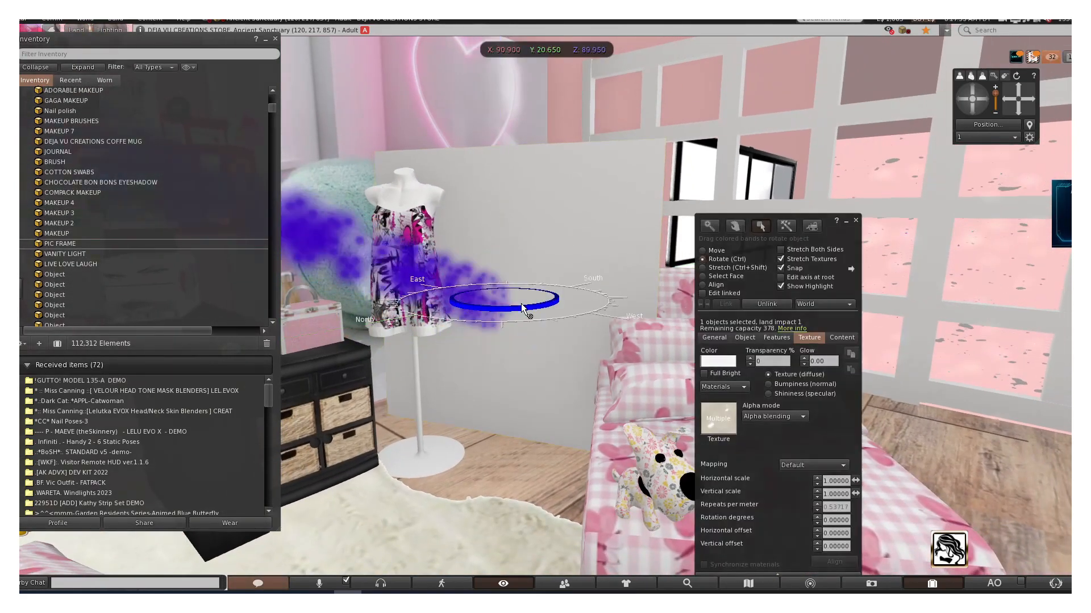
pyautogui.moveTo(533, 309); pyautogui.dragTo(466, 307)
# - Shrink the empty black picture frame and stand it on top of the dark wood shelf
pyautogui.click(711, 268)
pyautogui.moveTo(501, 148); pyautogui.dragTo(504, 267)
pyautogui.moveTo(654, 353); pyautogui.dragTo(552, 354)
pyautogui.moveTo(357, 357); pyautogui.dragTo(432, 357)
pyautogui.moveTo(492, 434); pyautogui.dragTo(491, 364)
pyautogui.moveTo(552, 320); pyautogui.dragTo(489, 320)
pyautogui.moveTo(463, 364); pyautogui.dragTo(462, 319)
pyautogui.click(702, 251)
pyautogui.moveTo(463, 258); pyautogui.dragTo(463, 192)
pyautogui.moveTo(454, 230); pyautogui.dragTo(528, 227)
# - Place the STRING LIGHTS object from the inventory at the shelf, raise it and rotate it parallel to the shelf front
pyautogui.moveTo(274, 109); pyautogui.dragTo(275, 113)
pyautogui.moveTo(67, 204); pyautogui.dragTo(519, 451)
pyautogui.scroll(-6, 519, 451)
pyautogui.moveTo(529, 347); pyautogui.dragTo(527, 255)
pyautogui.click(703, 259)
pyautogui.moveTo(532, 292); pyautogui.dragTo(568, 282)
pyautogui.click(704, 268)
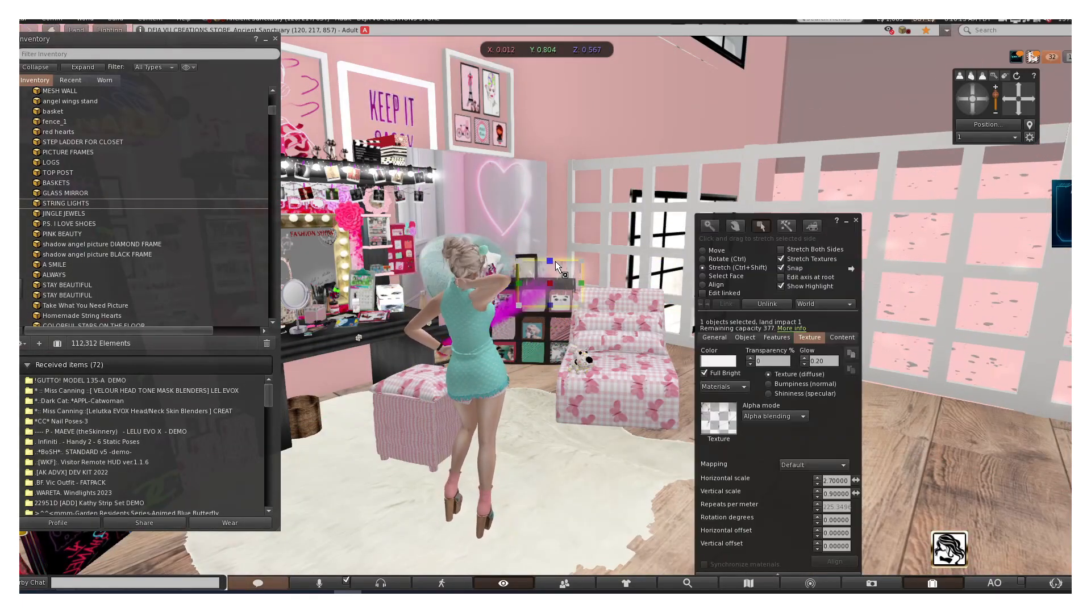
# - Stretch the string lights to about 1.23 m wide and fit them along the shelf's upper front edge
pyautogui.scroll(8, 587, 270)
pyautogui.scroll(-5, 587, 270)
pyautogui.moveTo(559, 195); pyautogui.dragTo(485, 235)
pyautogui.scroll(-4, 596, 188)
pyautogui.click(703, 250)
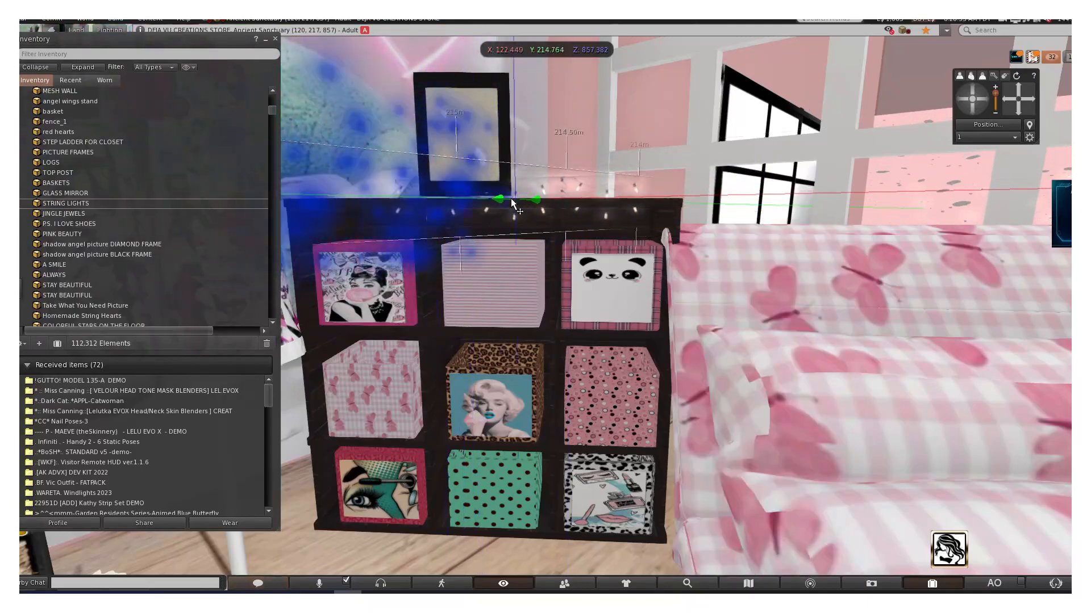
pyautogui.moveTo(489, 180); pyautogui.dragTo(490, 211)
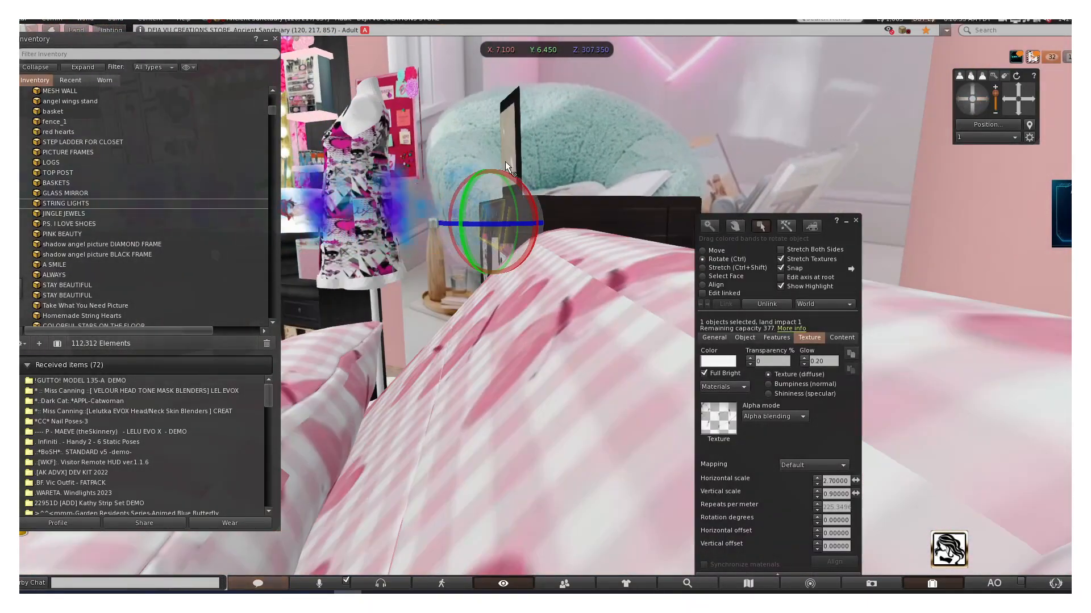
pyautogui.moveTo(469, 186); pyautogui.dragTo(531, 195)
pyautogui.click(959, 101)
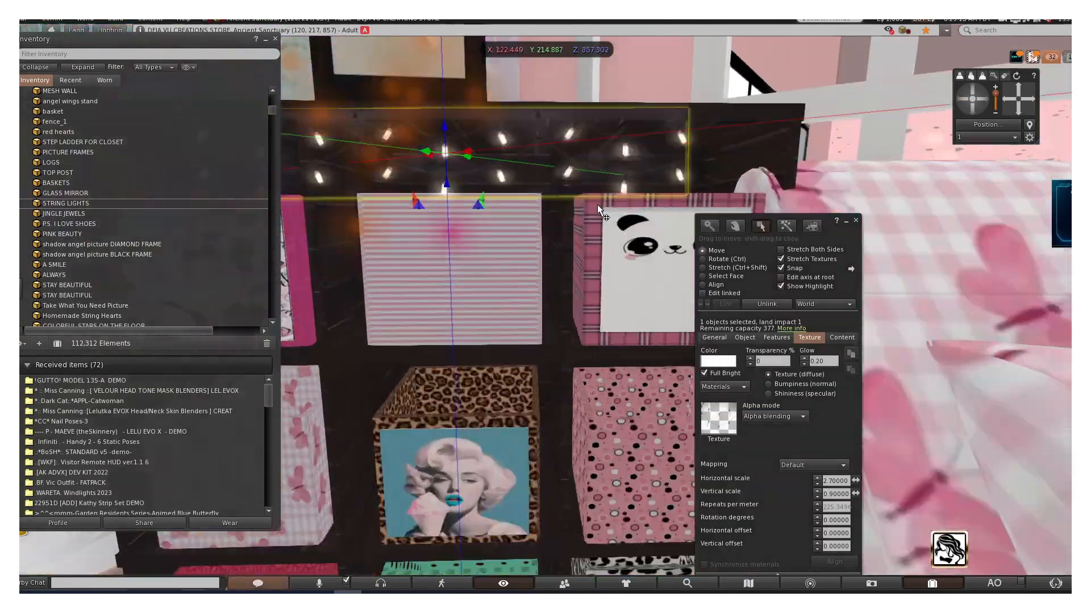
pyautogui.moveTo(814, 151); pyautogui.dragTo(809, 154)
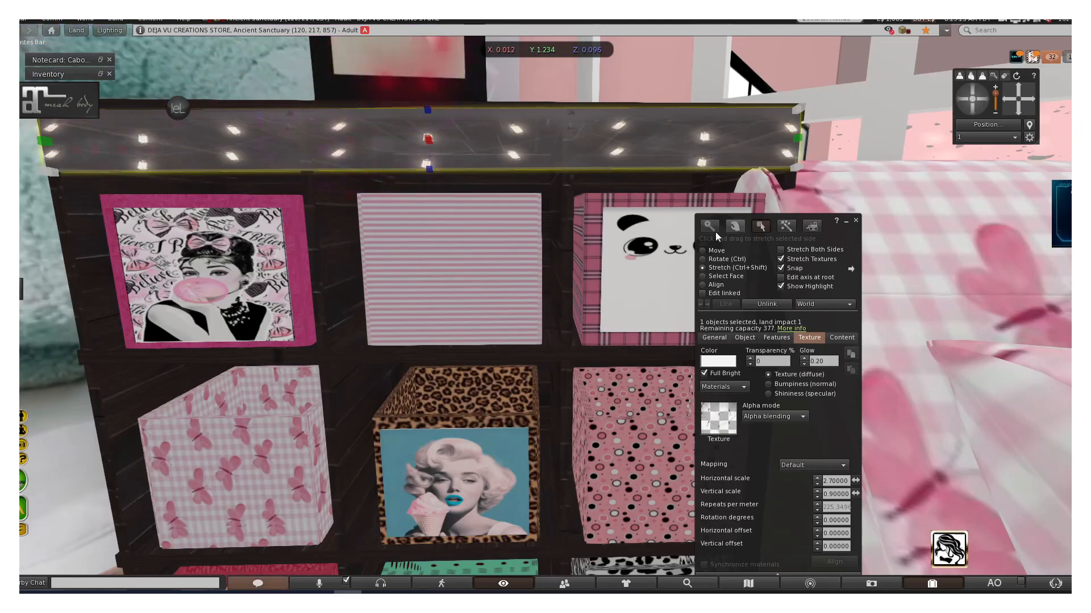
pyautogui.moveTo(431, 127); pyautogui.dragTo(434, 119)
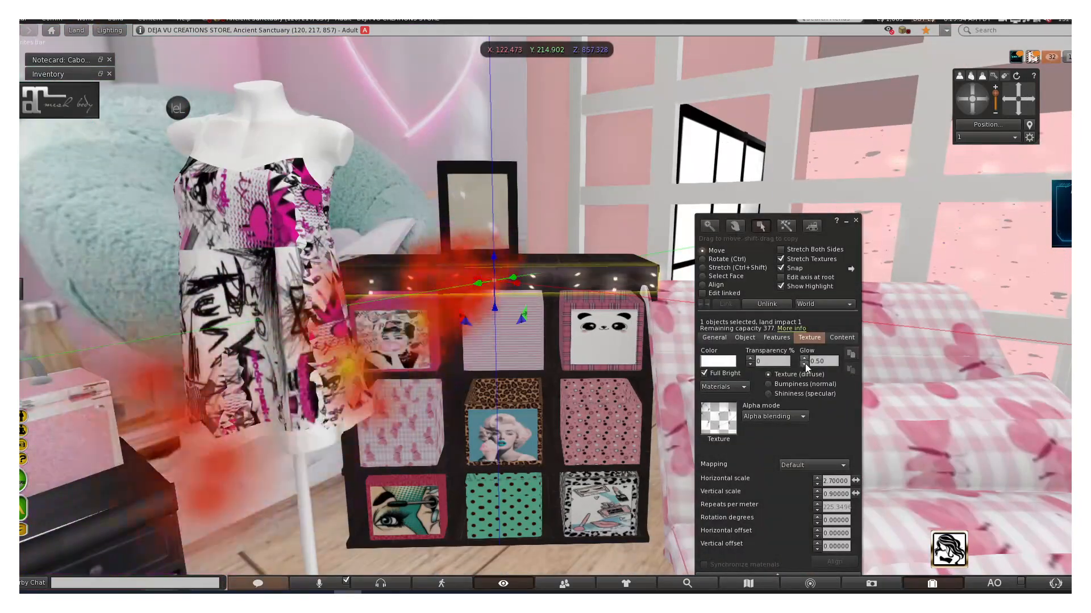
# - Adjust the string lights' horizontal and vertical texture scale with the glow at 0.30 and finish editing
pyautogui.click(817, 478)
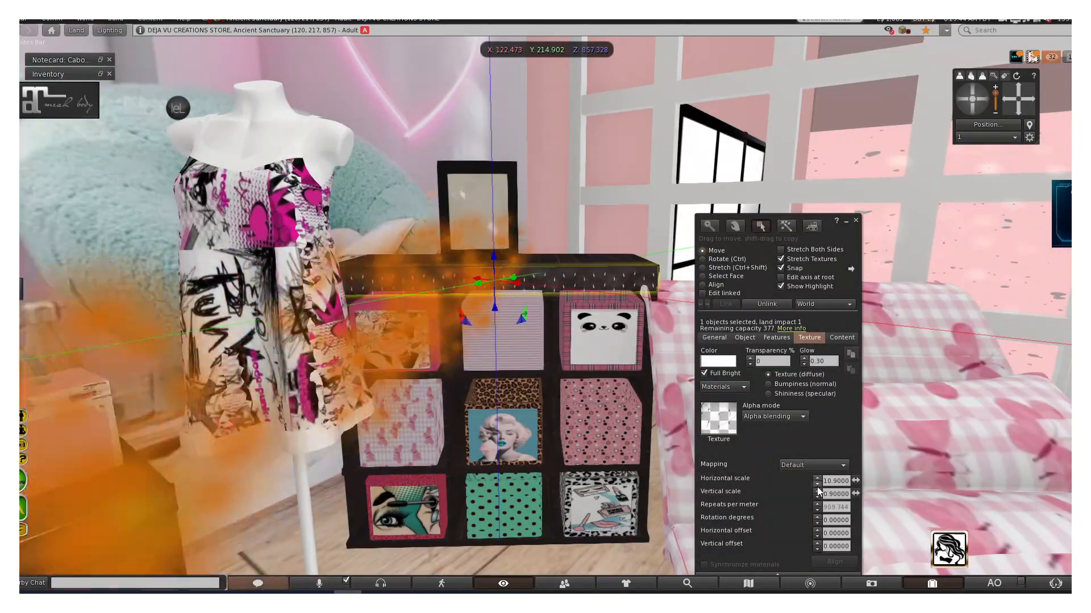
pyautogui.click(816, 485)
pyautogui.click(817, 497)
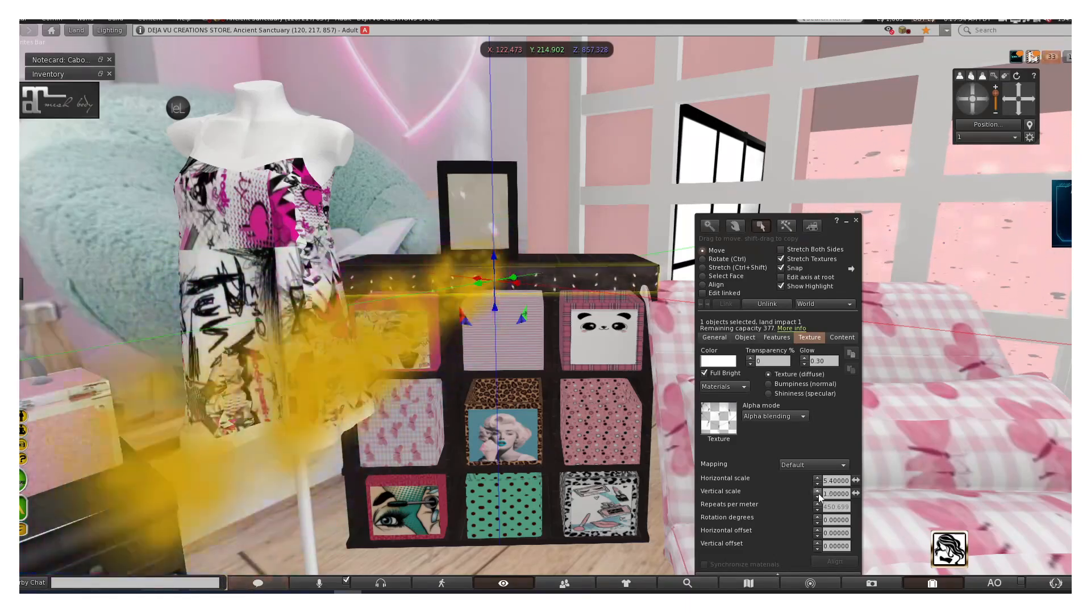
pyautogui.click(817, 485)
pyautogui.click(817, 497)
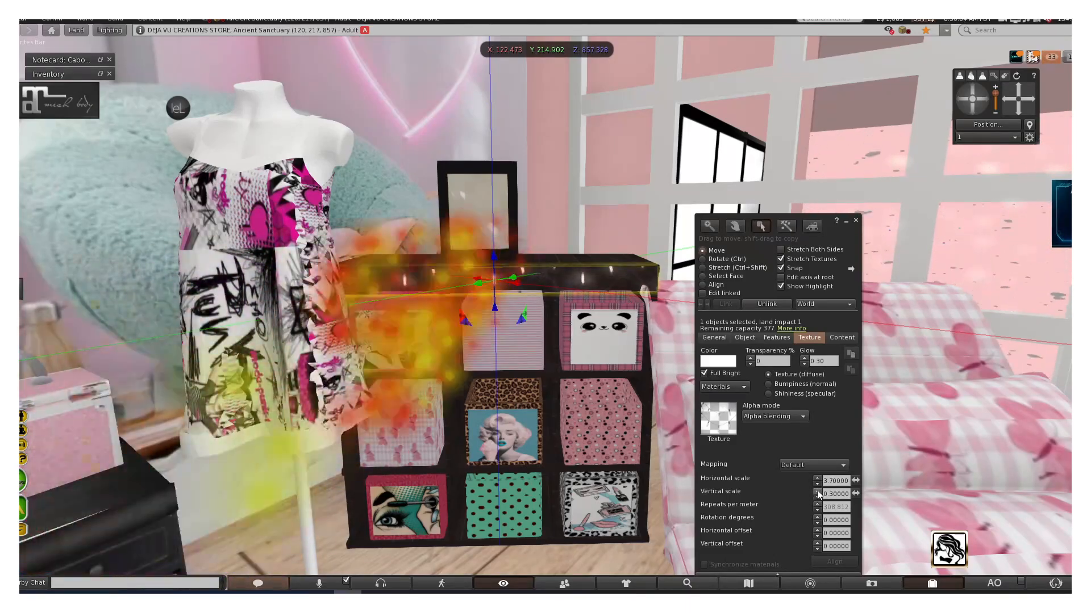
pyautogui.click(855, 221)
pyautogui.scroll(8, 544, 305)
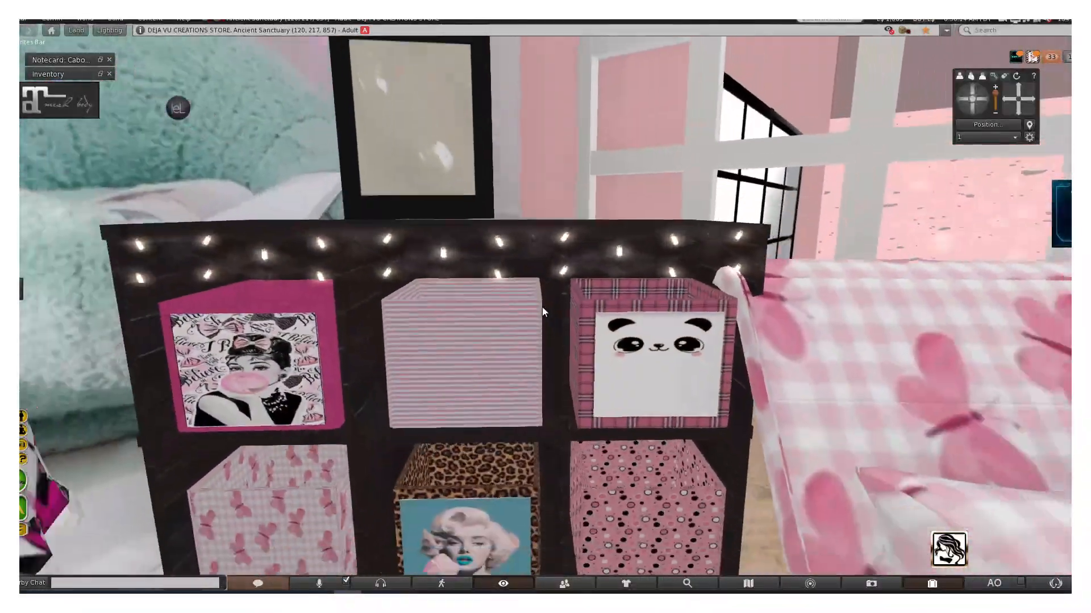
# - Place the P.S. I LOVE SHOES frame from the inventory on top of the shelf near the bed
pyautogui.click(1016, 91)
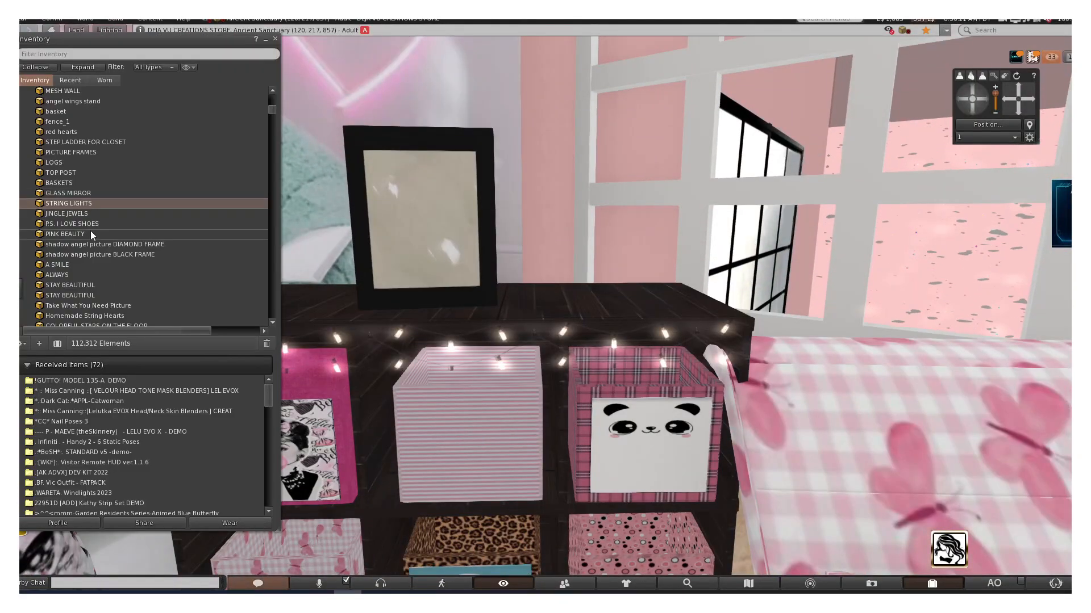
pyautogui.moveTo(78, 223); pyautogui.dragTo(598, 270)
pyautogui.press('Escape')
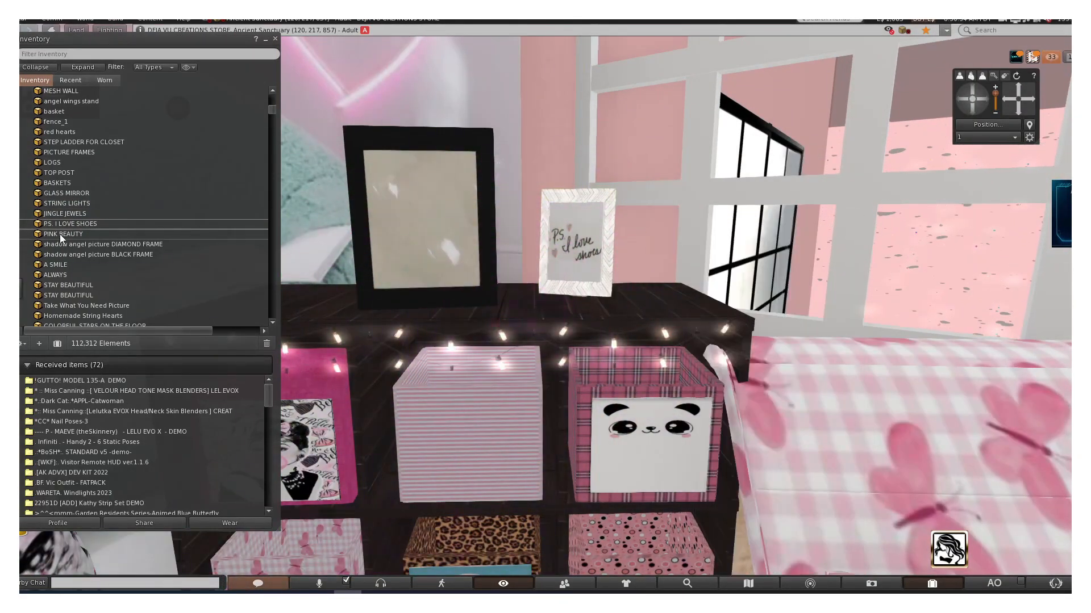
# - Resize and position the black-framed PINK BEAUTY dress picture between the other two frames on the shelf top
pyautogui.rightClick(394, 235)
pyautogui.click(430, 271)
pyautogui.moveTo(447, 221); pyautogui.dragTo(334, 220)
pyautogui.click(483, 234)
pyautogui.moveTo(468, 235)
pyautogui.mouseDown()
pyautogui.moveTo(430, 246)
pyautogui.moveTo(471, 239)
pyautogui.mouseUp()
pyautogui.click(702, 258)
pyautogui.click(703, 250)
pyautogui.scroll(-5, 642, 256)
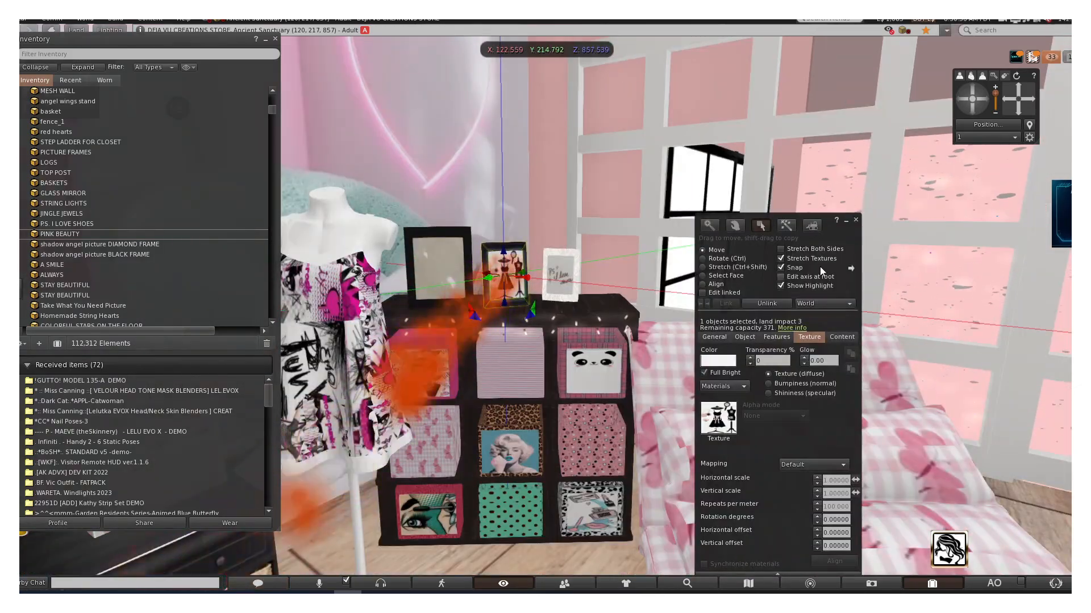
pyautogui.click(856, 220)
# - Try the STAY BEAUTIFUL object on top of the shelf and remove it
pyautogui.moveTo(71, 285); pyautogui.dragTo(526, 304)
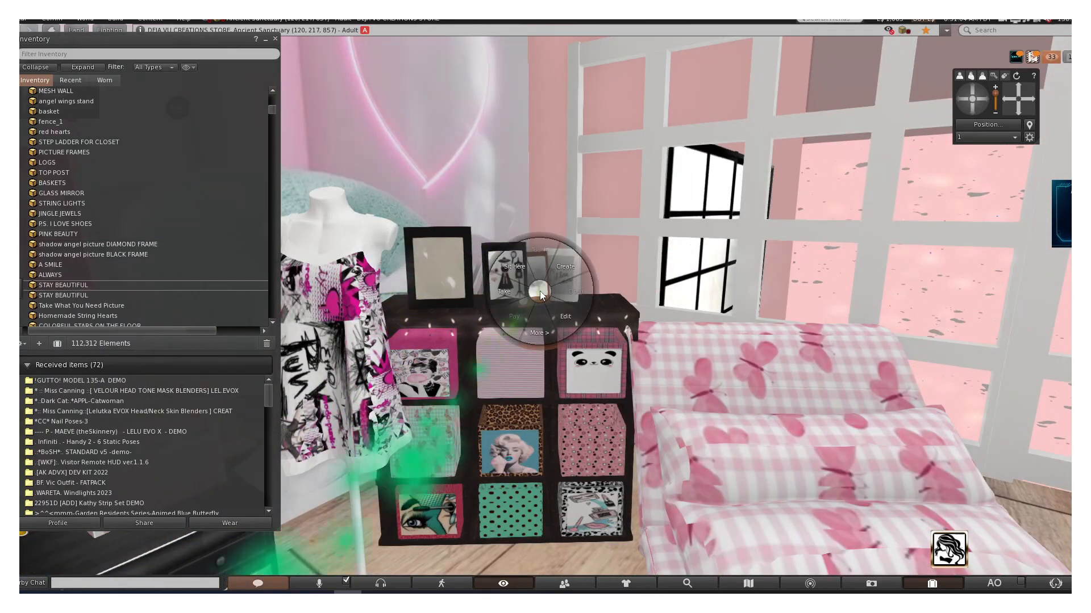
pyautogui.click(566, 316)
pyautogui.rightClick(546, 272)
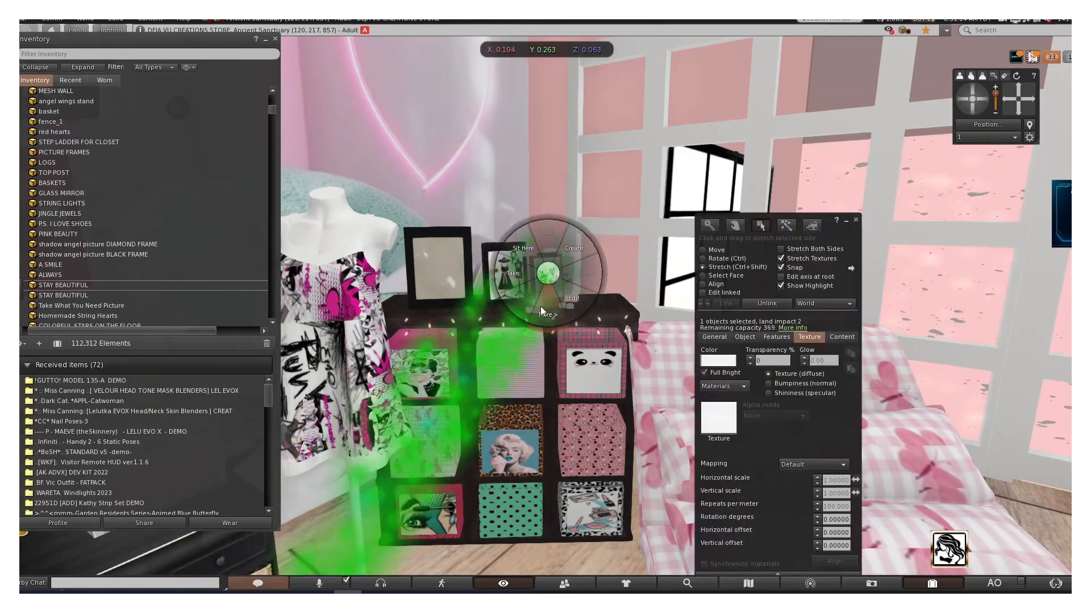
pyautogui.click(540, 305)
pyautogui.click(584, 273)
# - Place the Homemade String Hearts from the inventory and fit them along the shelf's upper front edge below the lights
pyautogui.scroll(-4, 80, 281)
pyautogui.moveTo(68, 262); pyautogui.dragTo(562, 507)
pyautogui.click(1020, 96)
pyautogui.click(703, 258)
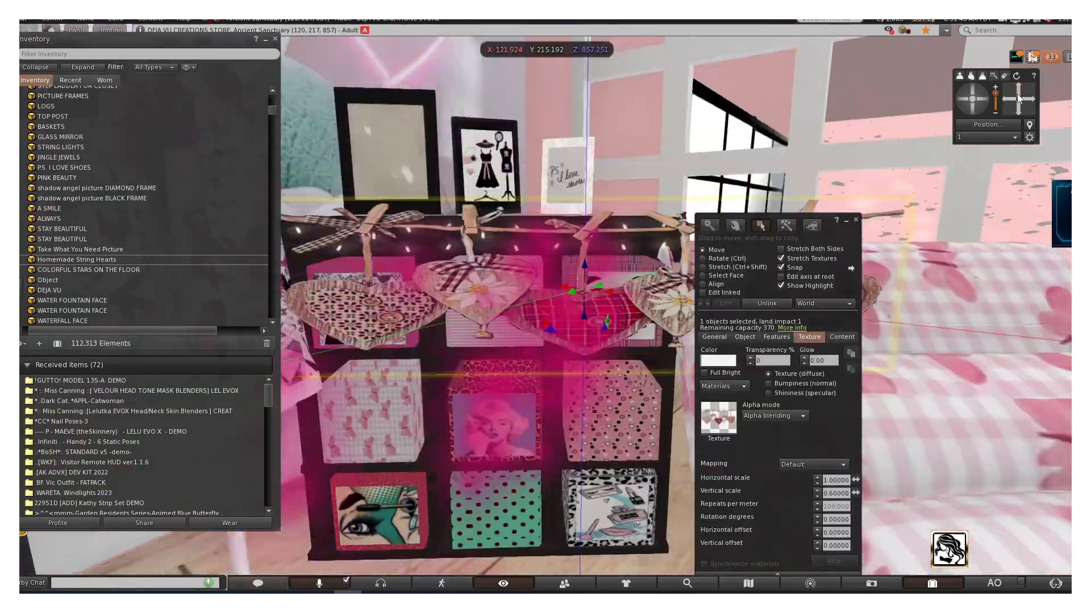
pyautogui.click(1018, 96)
pyautogui.moveTo(601, 326); pyautogui.dragTo(513, 312)
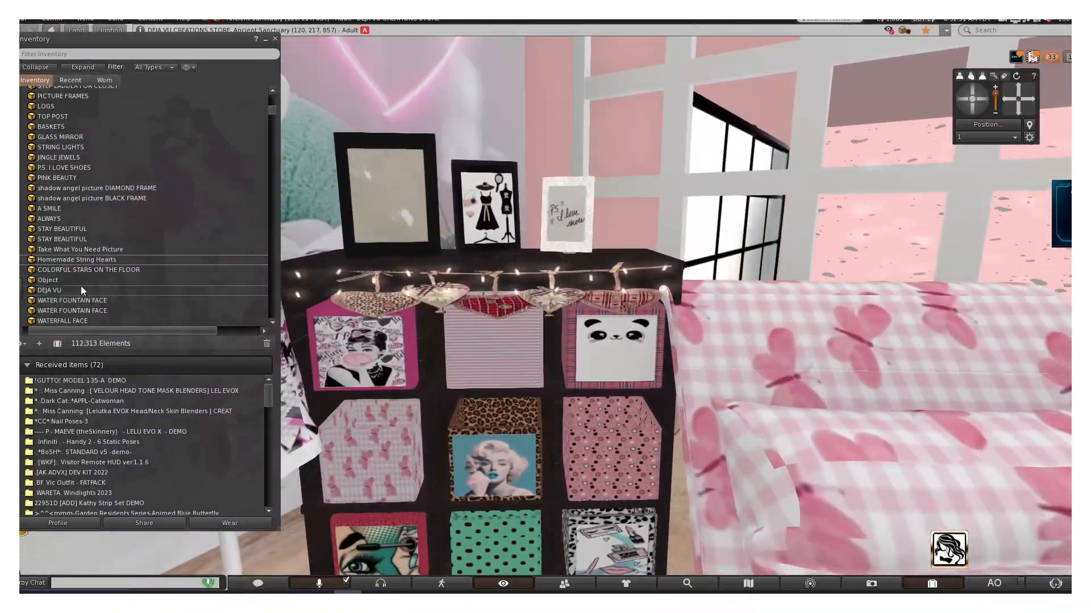
# - Browse the inventory folders to the loose picture textures for the empty frame
pyautogui.scroll(15, 63, 286)
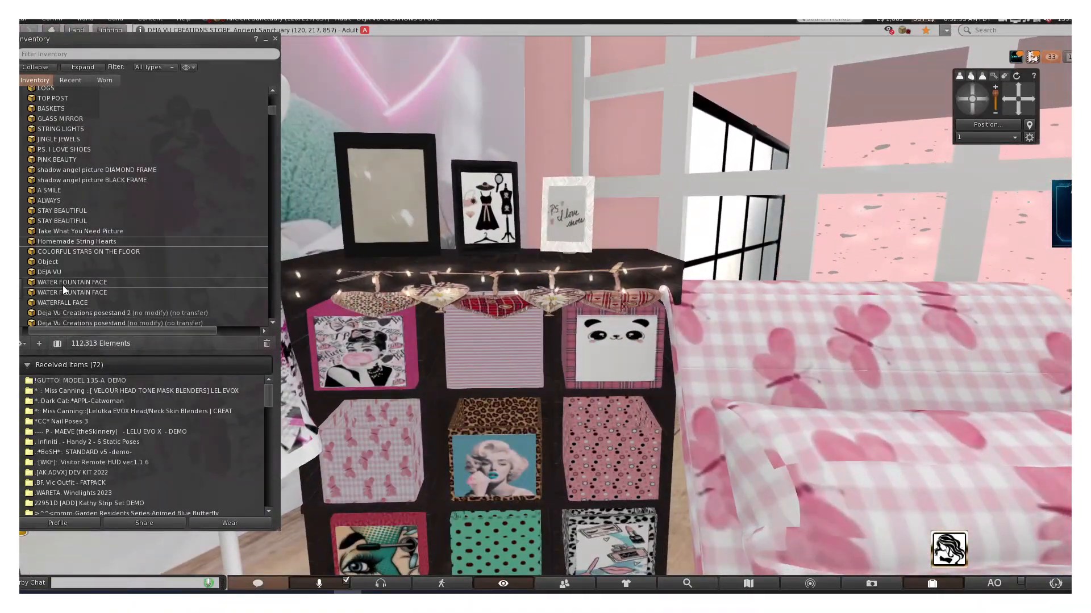
pyautogui.click(47, 216)
pyautogui.scroll(-3, 59, 268)
pyautogui.doubleClick(59, 268)
pyautogui.scroll(-15, 73, 271)
pyautogui.doubleClick(67, 270)
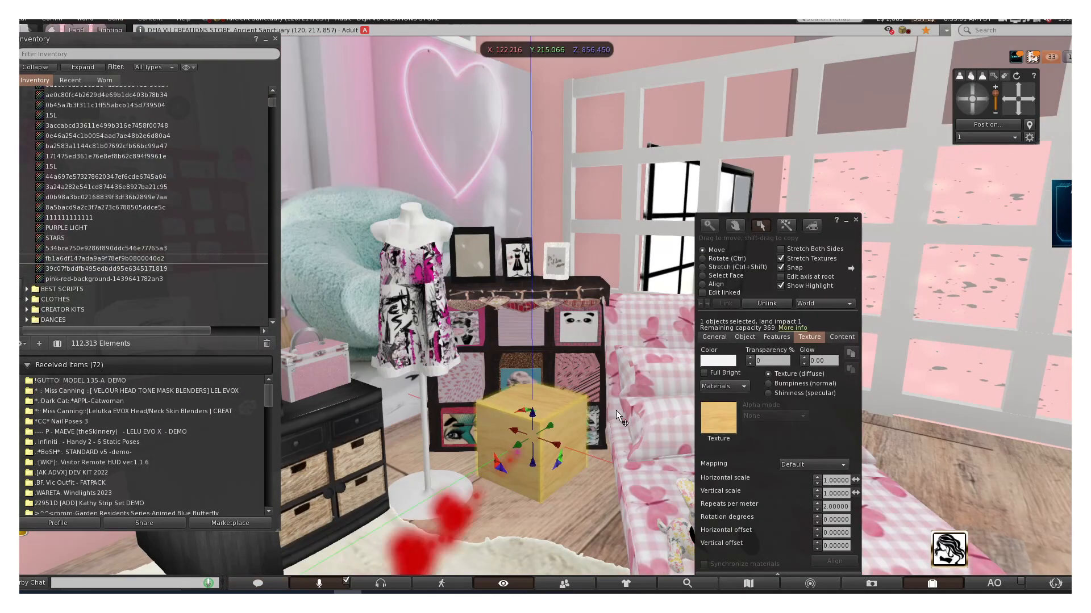
# - Rotate the new wooden box and move it into position at the empty black picture frame
pyautogui.click(702, 259)
pyautogui.moveTo(537, 462); pyautogui.dragTo(568, 455)
pyautogui.moveTo(568, 386); pyautogui.dragTo(512, 230)
pyautogui.click(703, 250)
pyautogui.moveTo(493, 255); pyautogui.dragTo(545, 219)
pyautogui.moveTo(568, 284)
pyautogui.keyDown('alt'); pyautogui.mouseDown()
pyautogui.moveTo(545, 287)
pyautogui.moveTo(559, 298)
pyautogui.mouseUp(); pyautogui.keyUp('alt')
pyautogui.click(702, 259)
pyautogui.click(703, 250)
pyautogui.moveTo(518, 290); pyautogui.dragTo(509, 290)
pyautogui.keyDown('alt'); pyautogui.moveTo(511, 273); pyautogui.dragTo(526, 270); pyautogui.keyUp('alt')
# - Stretch the box into a thin panel about 0.22 by 0.28 m that fills the black frame's opening
pyautogui.click(703, 267)
pyautogui.moveTo(605, 289); pyautogui.dragTo(573, 296)
pyautogui.moveTo(493, 164); pyautogui.dragTo(487, 185)
pyautogui.click(703, 250)
pyautogui.moveTo(514, 325); pyautogui.dragTo(516, 329)
pyautogui.click(703, 267)
pyautogui.moveTo(493, 406); pyautogui.dragTo(496, 394)
# - Apply the winged angel picture texture from the inventory to the panel in the black frame and finish editing
pyautogui.click(719, 418)
pyautogui.click(657, 409)
pyautogui.moveTo(104, 258); pyautogui.dragTo(472, 335)
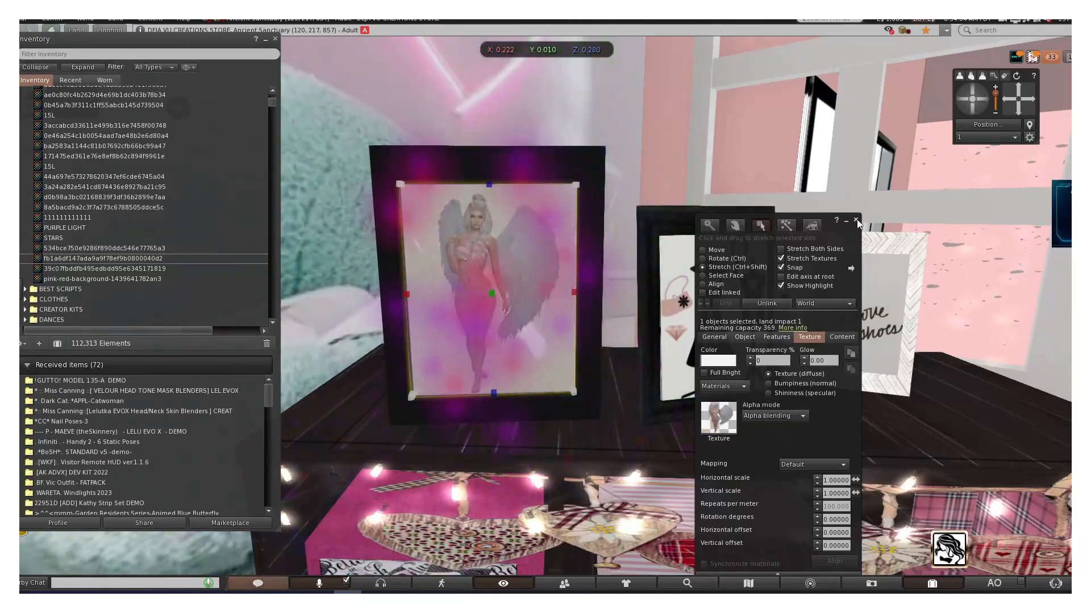
pyautogui.click(856, 220)
pyautogui.scroll(-5, 796, 239)
pyautogui.click(971, 107)
pyautogui.click(1027, 108)
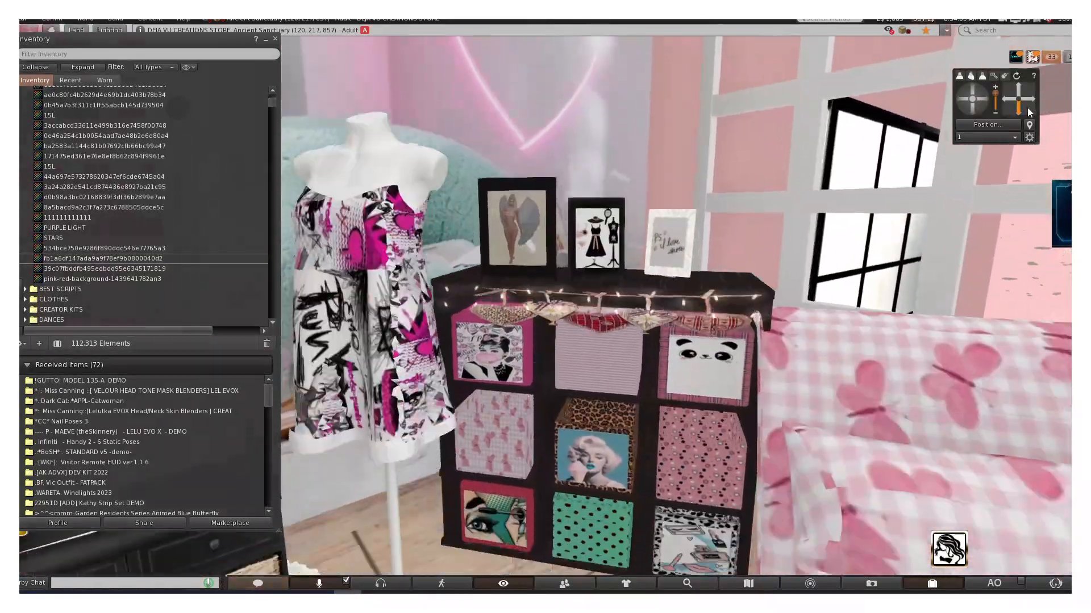
pyautogui.scroll(4, 669, 284)
pyautogui.rightClick(669, 284)
pyautogui.click(635, 296)
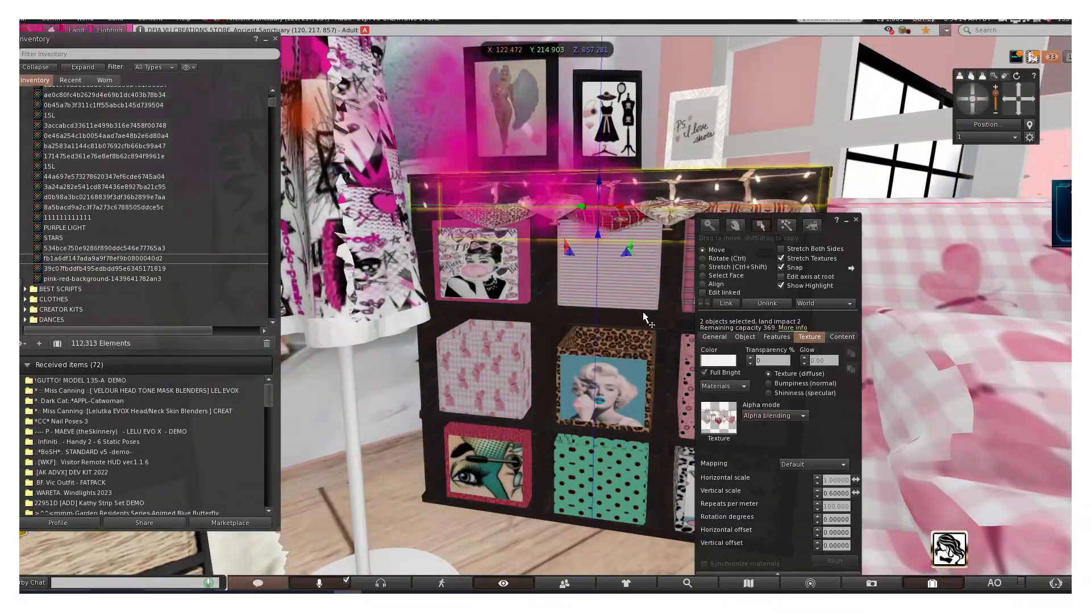
pyautogui.click(855, 220)
pyautogui.scroll(-5, 605, 313)
pyautogui.scroll(4, 649, 338)
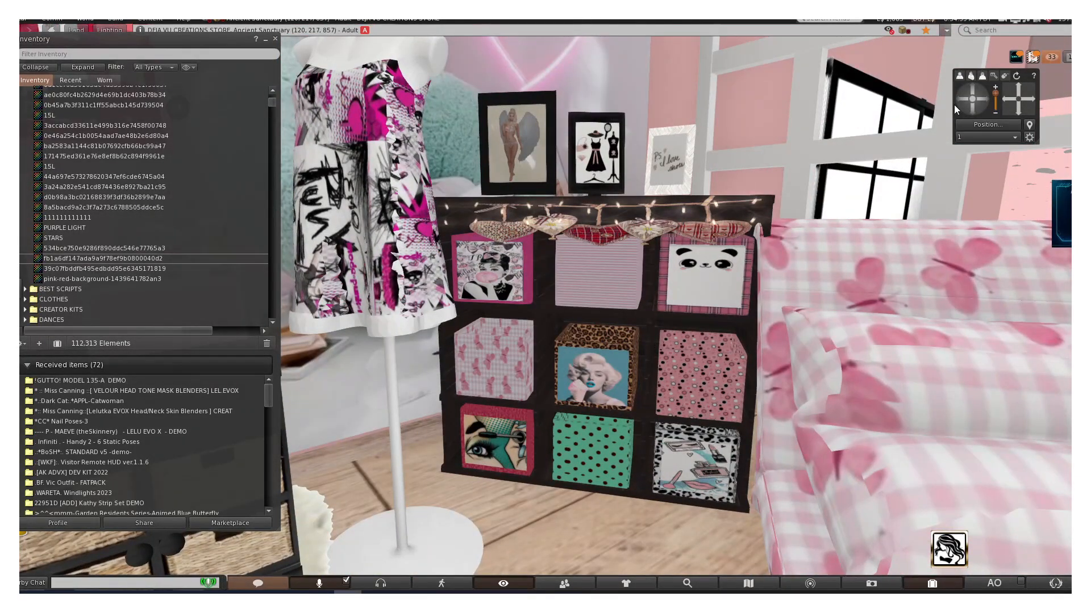
# - Select the string lights, string hearts and cubby shelf together for linking and finish editing
pyautogui.click(962, 100)
pyautogui.click(982, 99)
pyautogui.scroll(4, 680, 200)
pyautogui.rightClick(681, 196)
pyautogui.click(707, 213)
pyautogui.click(644, 184)
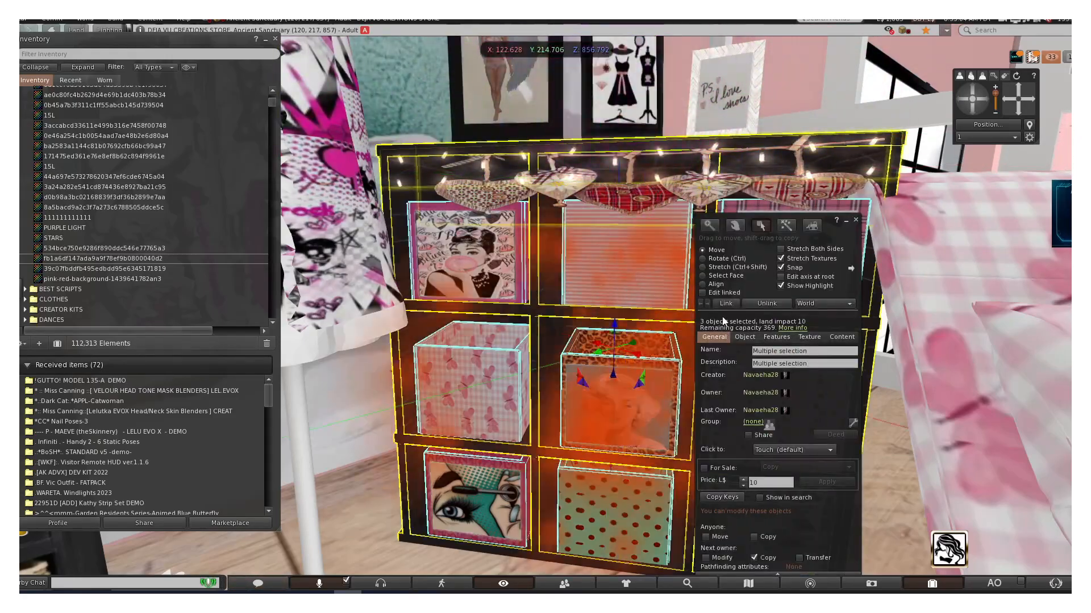
pyautogui.click(855, 220)
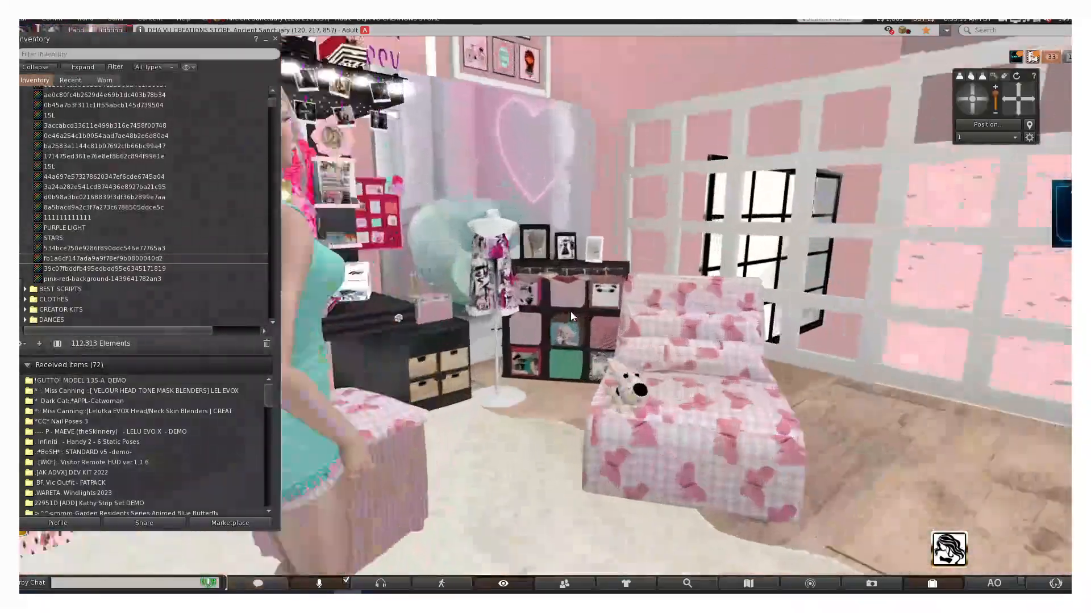
pyautogui.keyDown('alt'); pyautogui.click(570, 312); pyautogui.keyUp('alt')
pyautogui.scroll(5, 570, 312)
pyautogui.rightClick(614, 254)
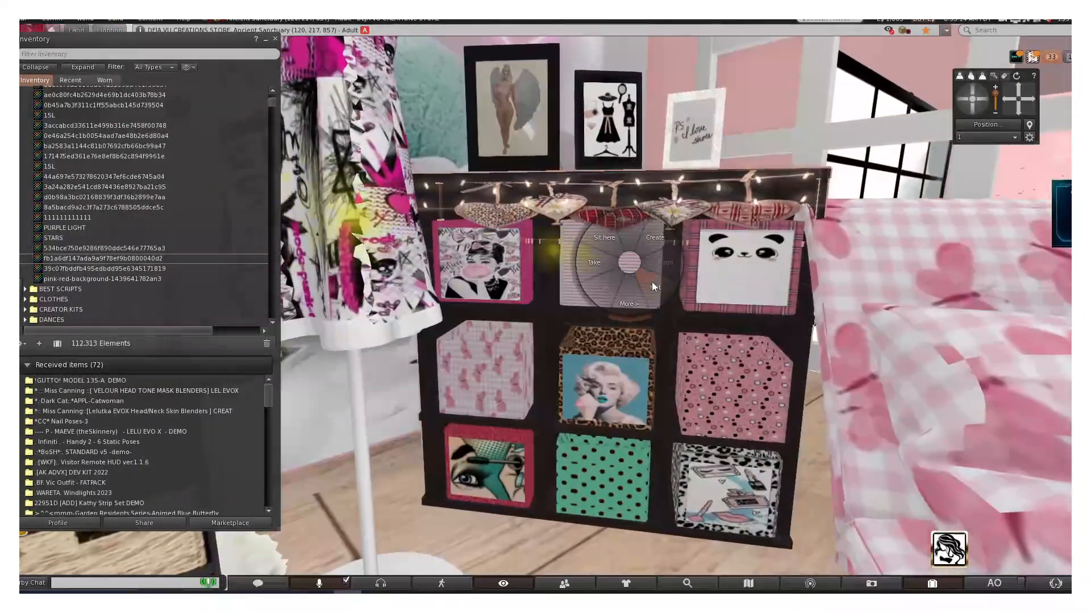
pyautogui.click(650, 279)
pyautogui.click(856, 220)
# - Examine the decorated dark wood shelf from the front and from above
pyautogui.click(961, 99)
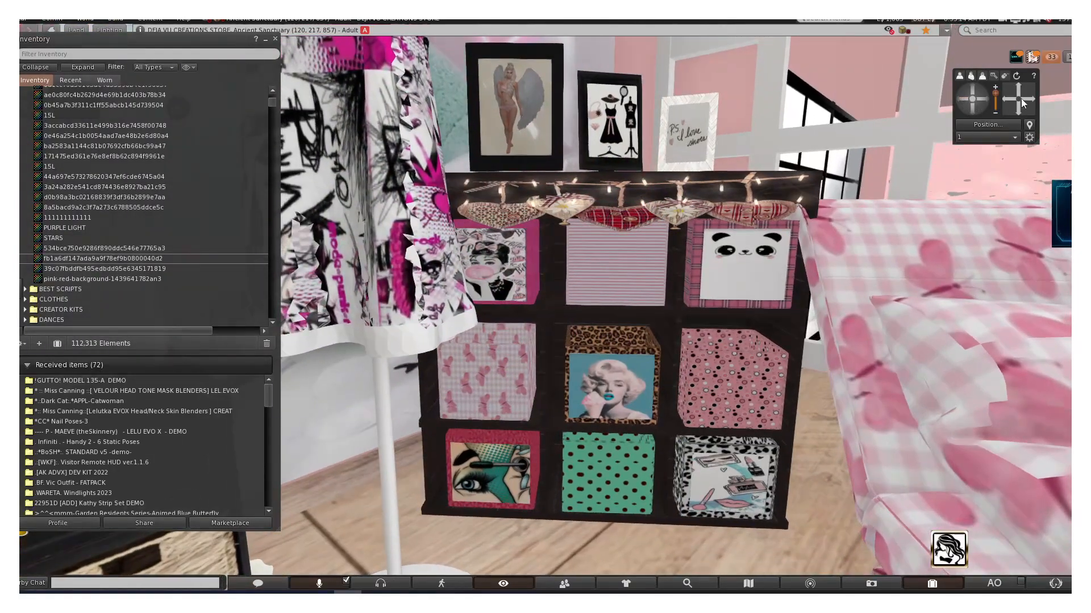
pyautogui.keyDown('alt'); pyautogui.click(689, 319); pyautogui.keyUp('alt')
pyautogui.click(963, 98)
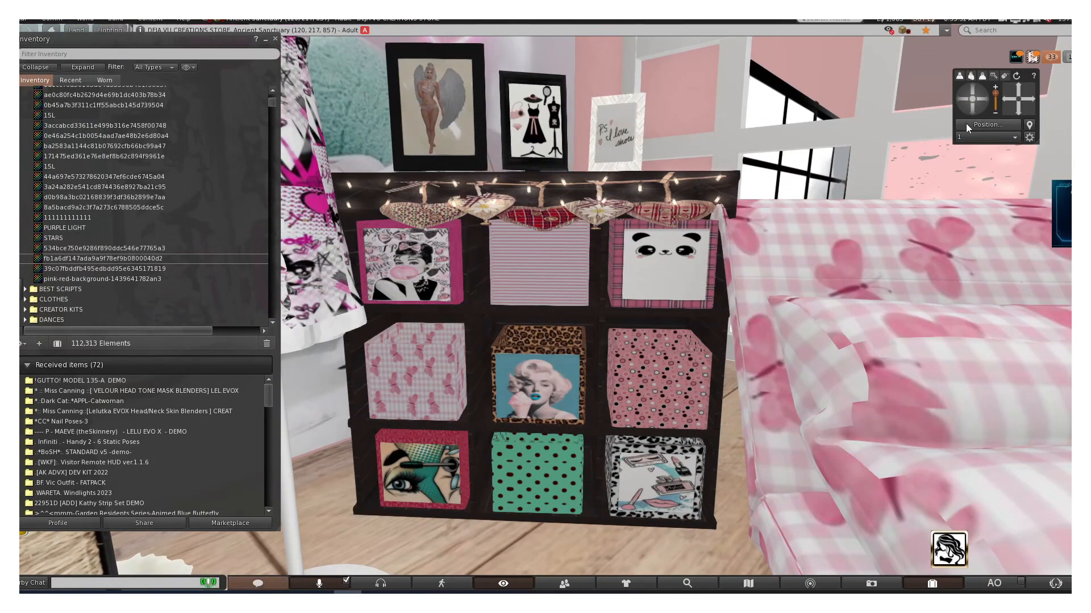
pyautogui.click(971, 87)
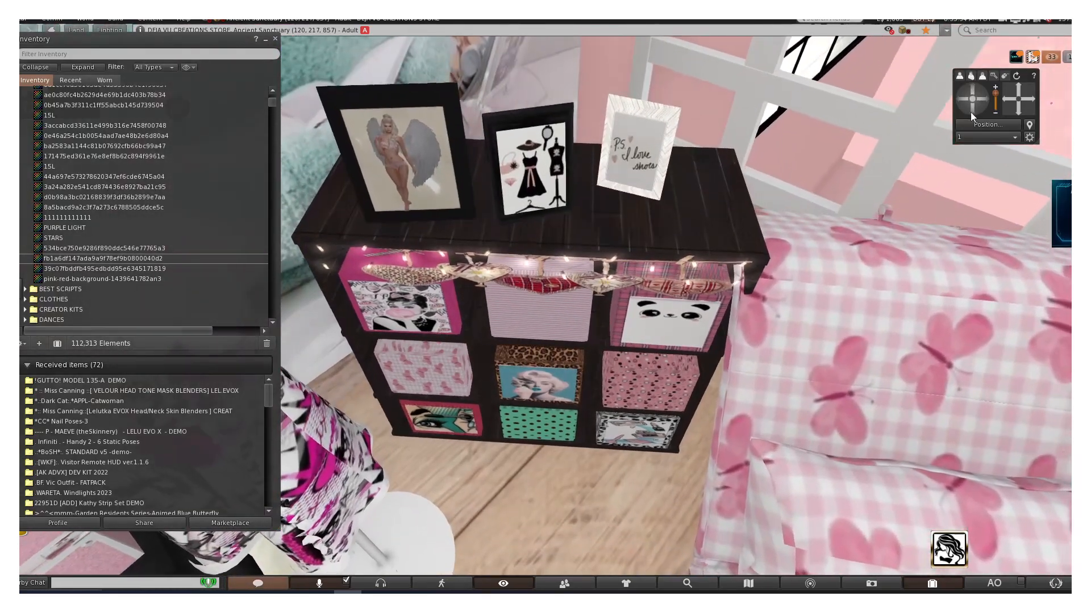
pyautogui.click(970, 112)
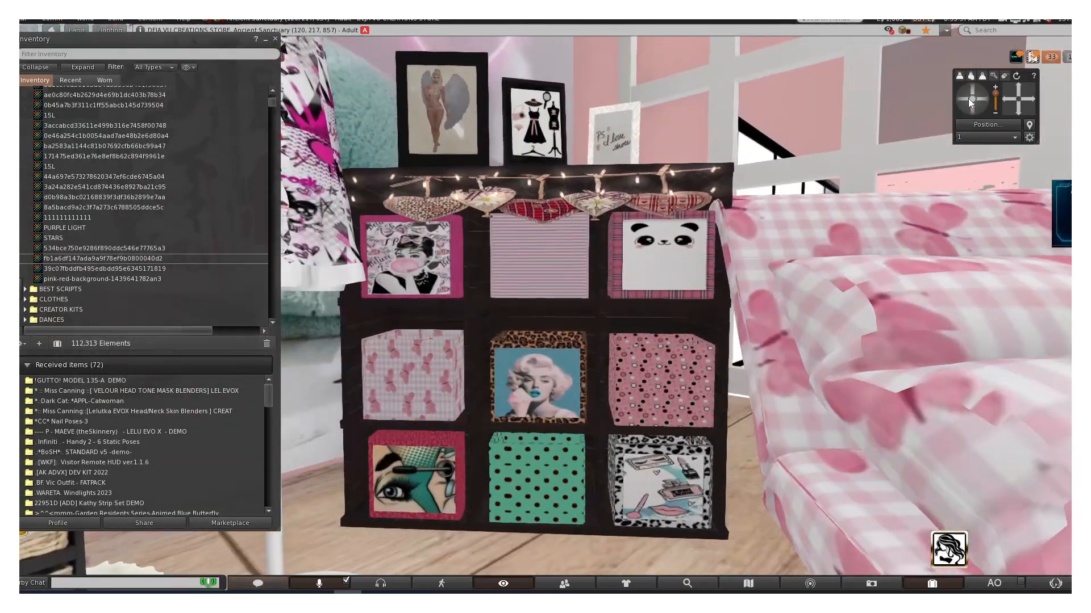
pyautogui.click(970, 90)
pyautogui.click(970, 89)
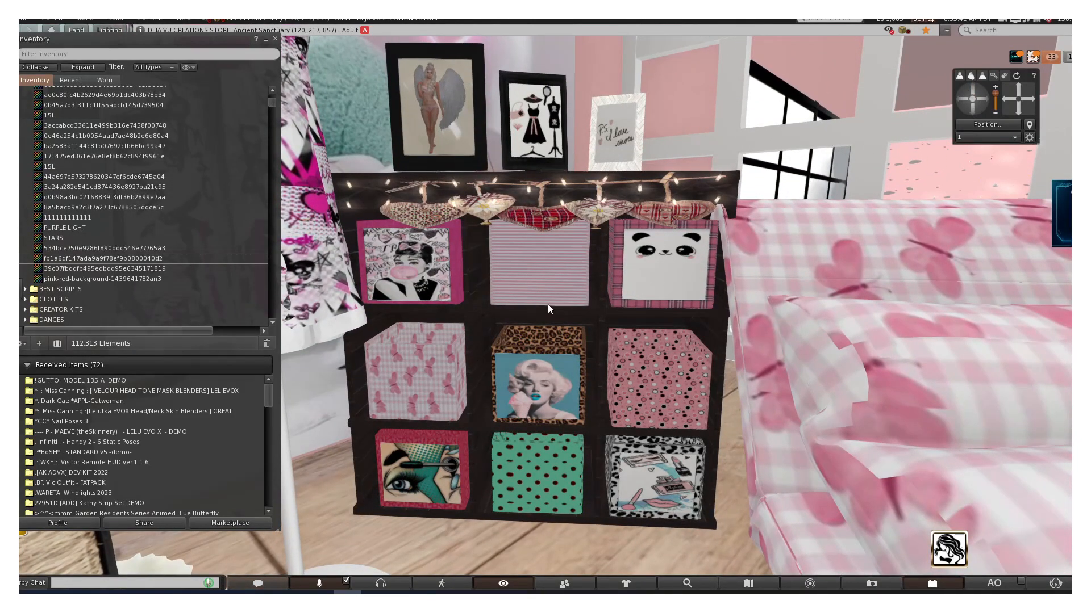
# - Place the DISPLAY CASE from the MY STUFF I MADE inventory folder on the floor in front of the dark wood shelf
pyautogui.scroll(5, 126, 216)
pyautogui.scroll(5, 134, 189)
pyautogui.scroll(3, 138, 181)
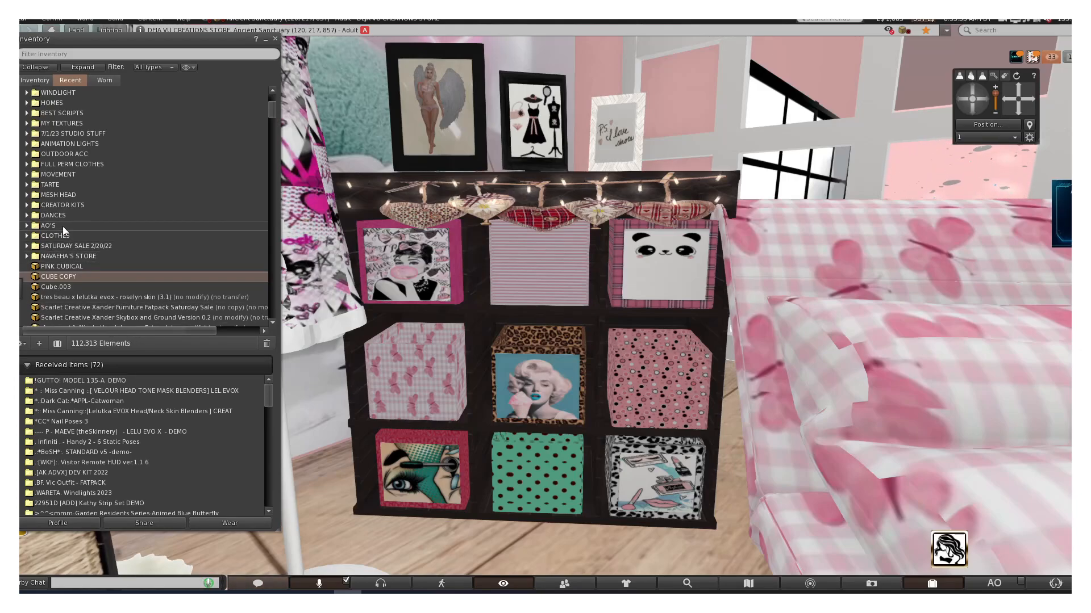
pyautogui.scroll(3, 62, 205)
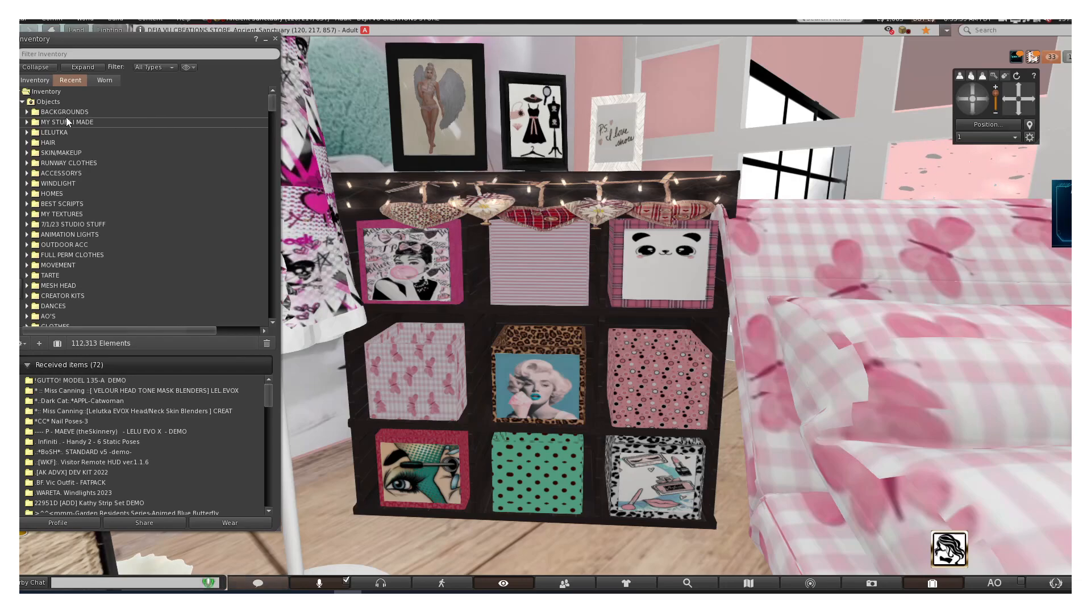
pyautogui.doubleClick(66, 121)
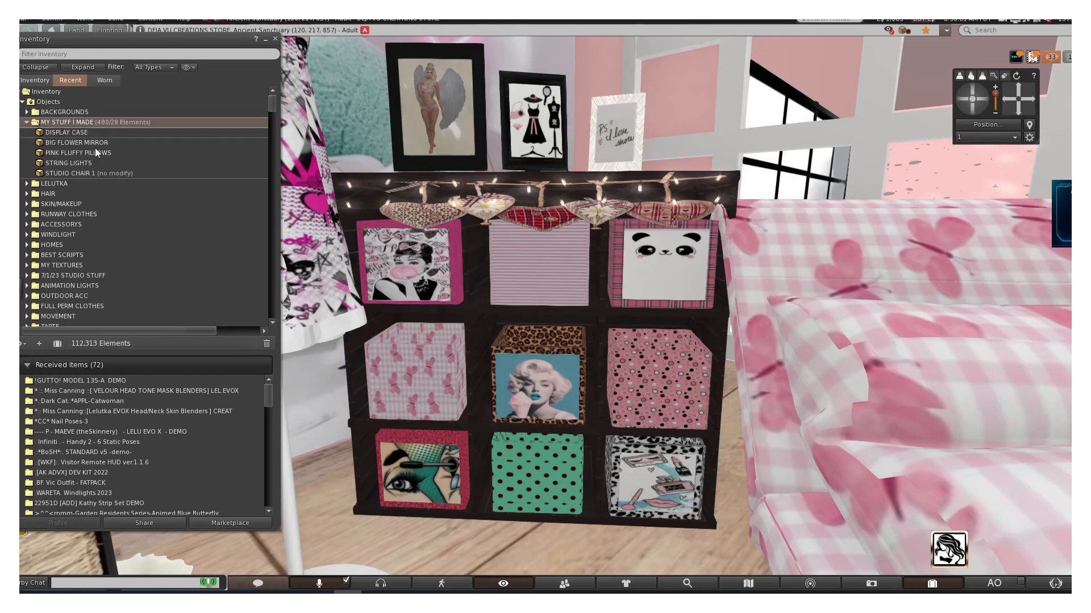
pyautogui.scroll(-5, 422, 356)
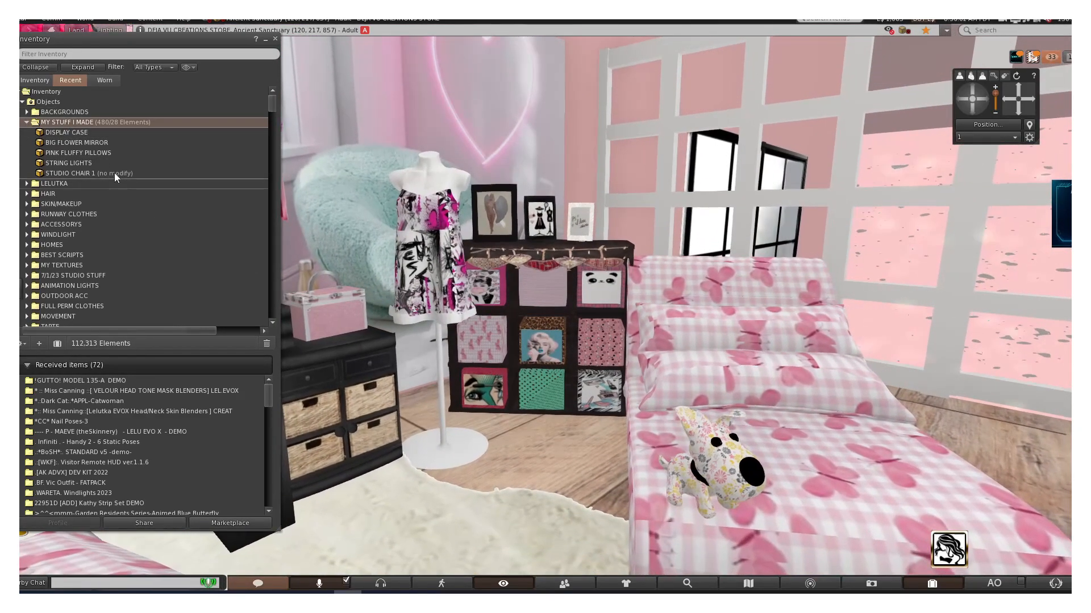
pyautogui.moveTo(63, 130); pyautogui.dragTo(526, 448)
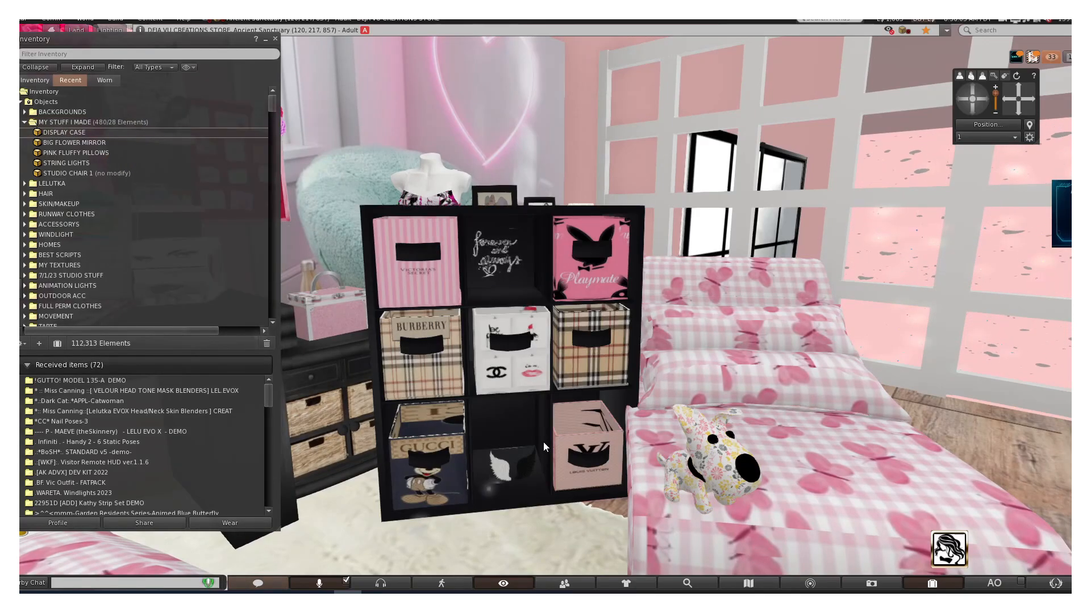
# - Edit the display case and move it aside and upward so the dark wood shelf is unobstructed for comparison
pyautogui.rightClick(520, 351)
pyautogui.click(546, 369)
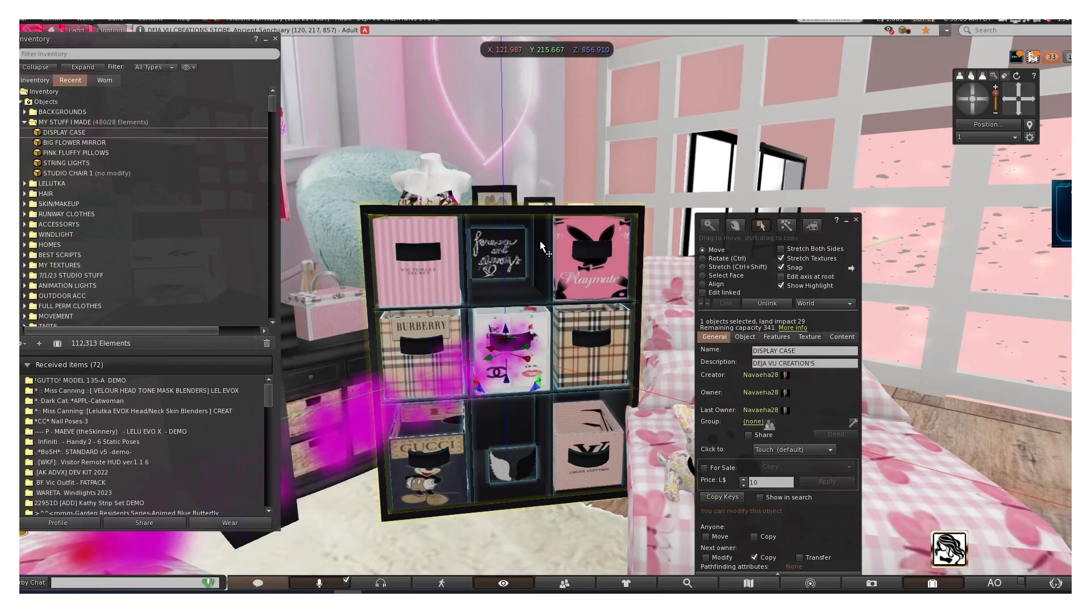
pyautogui.moveTo(503, 356); pyautogui.dragTo(306, 372)
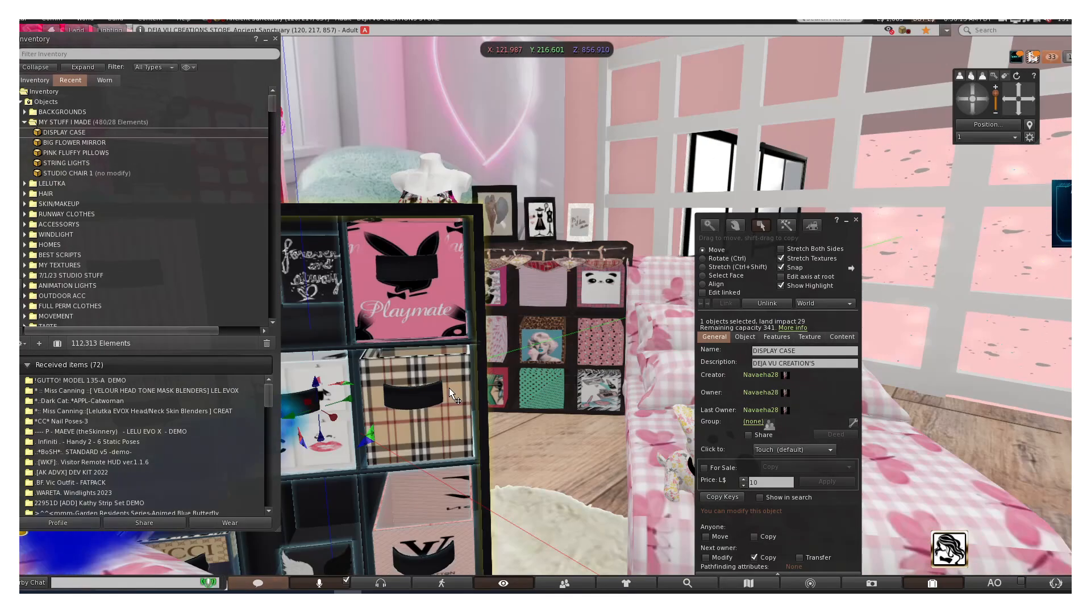
pyautogui.moveTo(338, 404); pyautogui.dragTo(691, 170)
pyautogui.scroll(4, 524, 292)
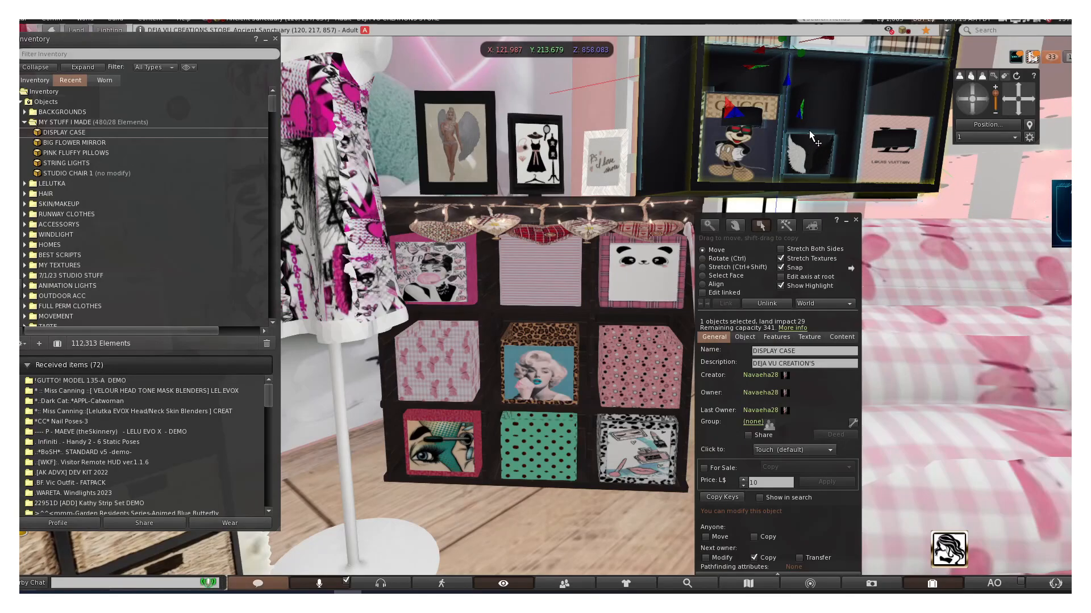
# - Delete the display case from the room and finish editing
pyautogui.click(805, 159)
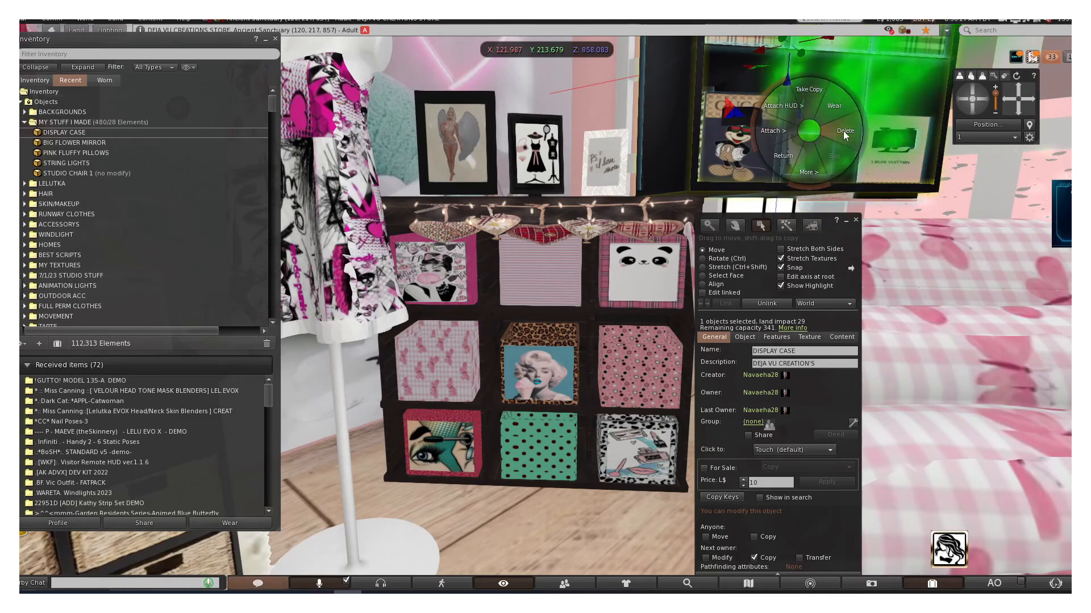
pyautogui.click(845, 128)
pyautogui.click(615, 285)
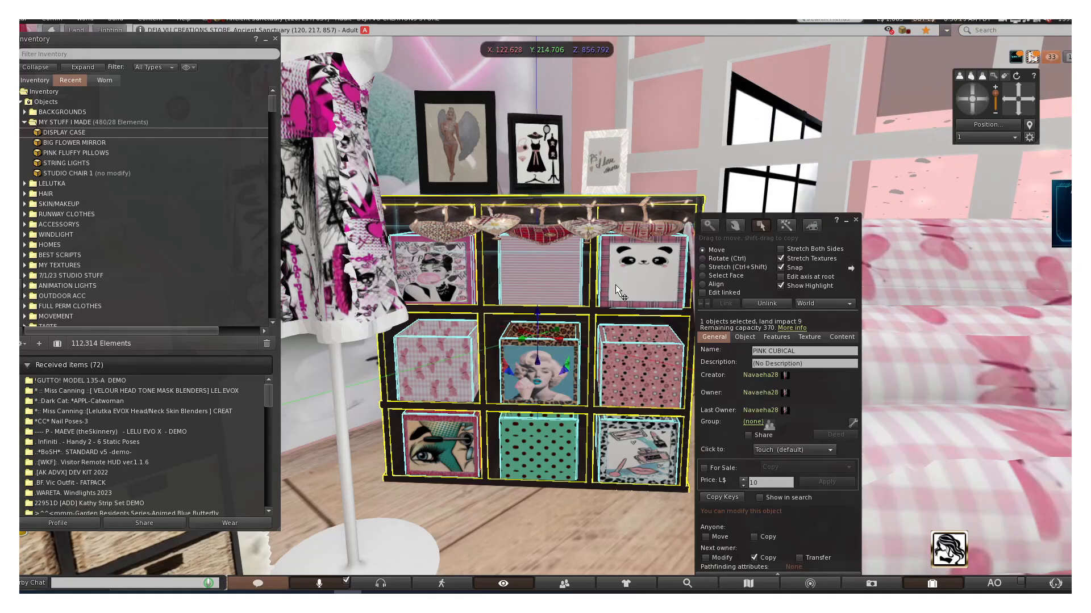
pyautogui.click(857, 222)
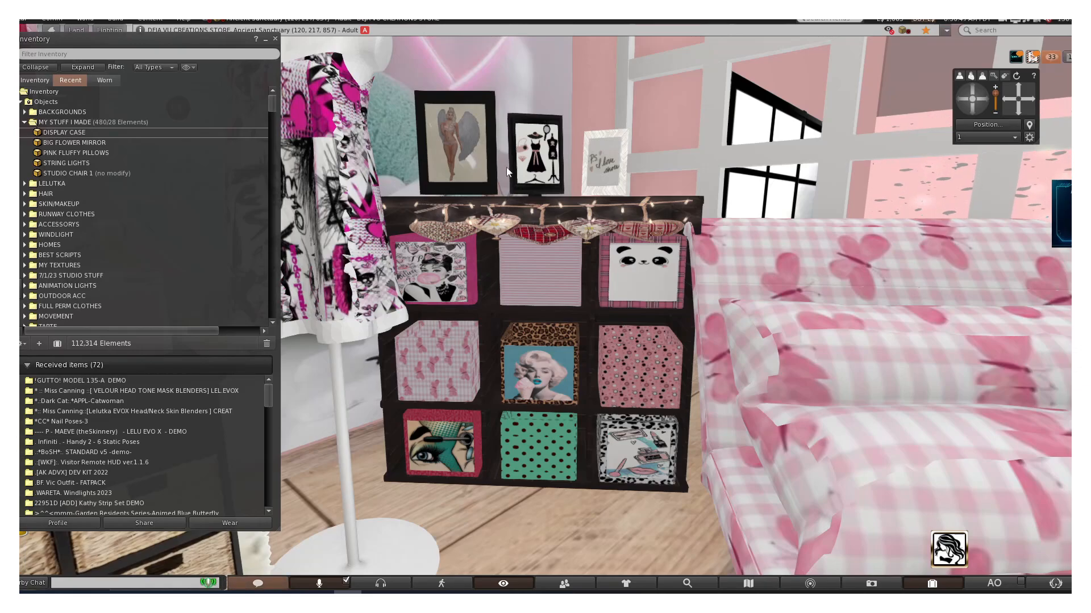
# - Examine the studio room from behind the avatar and from above, taking in the vanity, mannequin and decorated shelf
pyautogui.press('Escape')
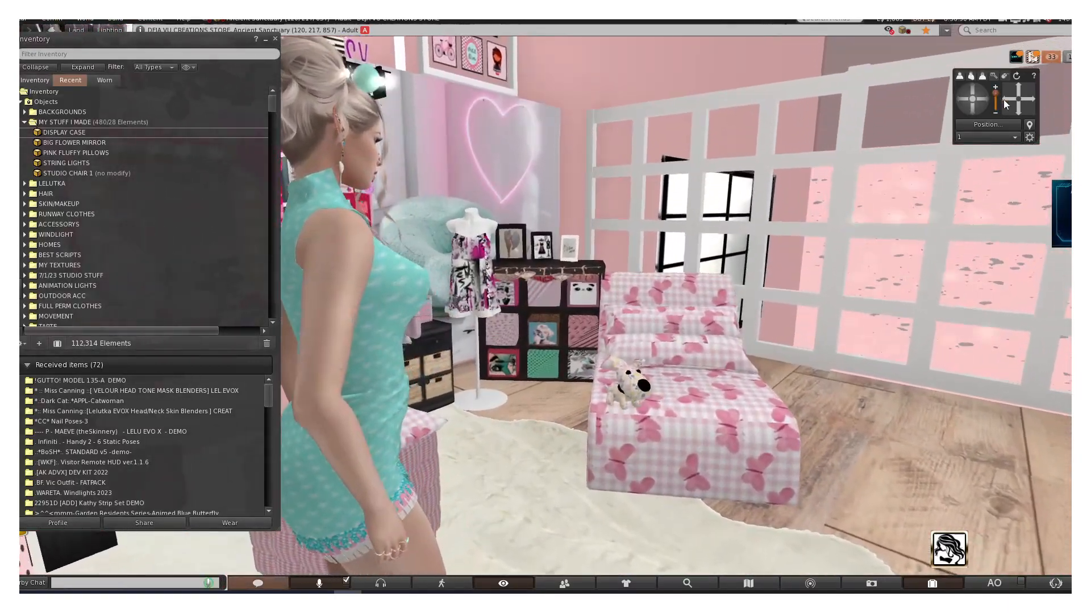
pyautogui.click(1003, 100)
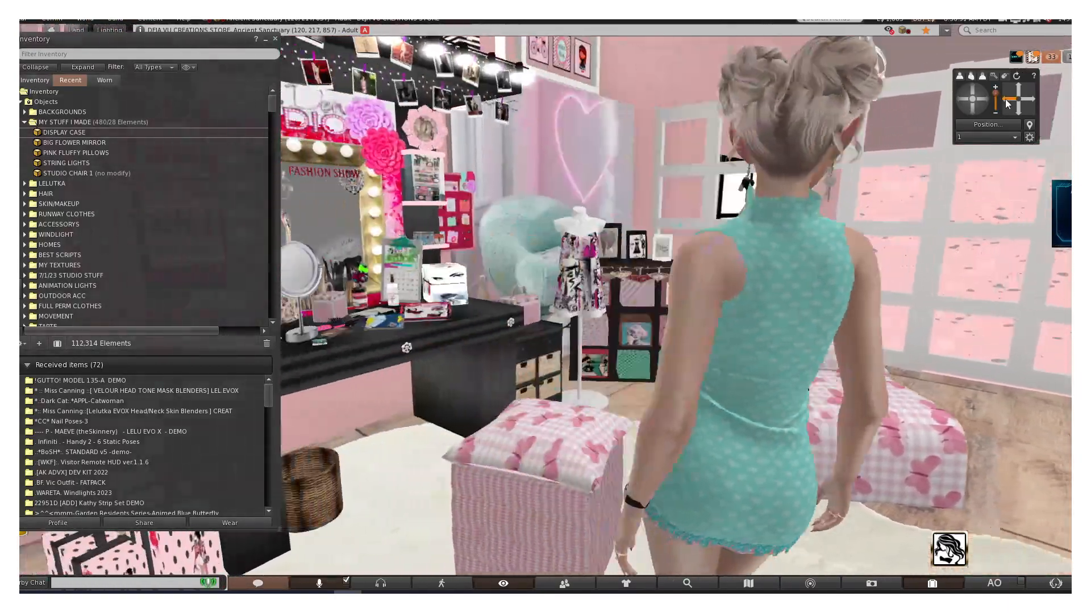
pyautogui.click(1003, 100)
pyautogui.click(985, 100)
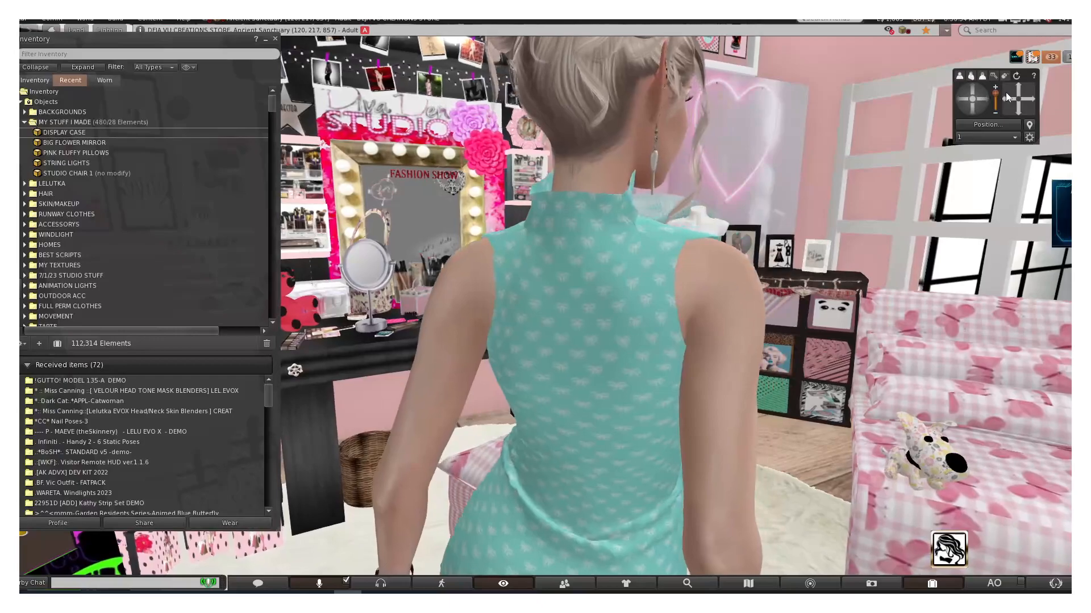
pyautogui.click(1016, 93)
pyautogui.click(1017, 93)
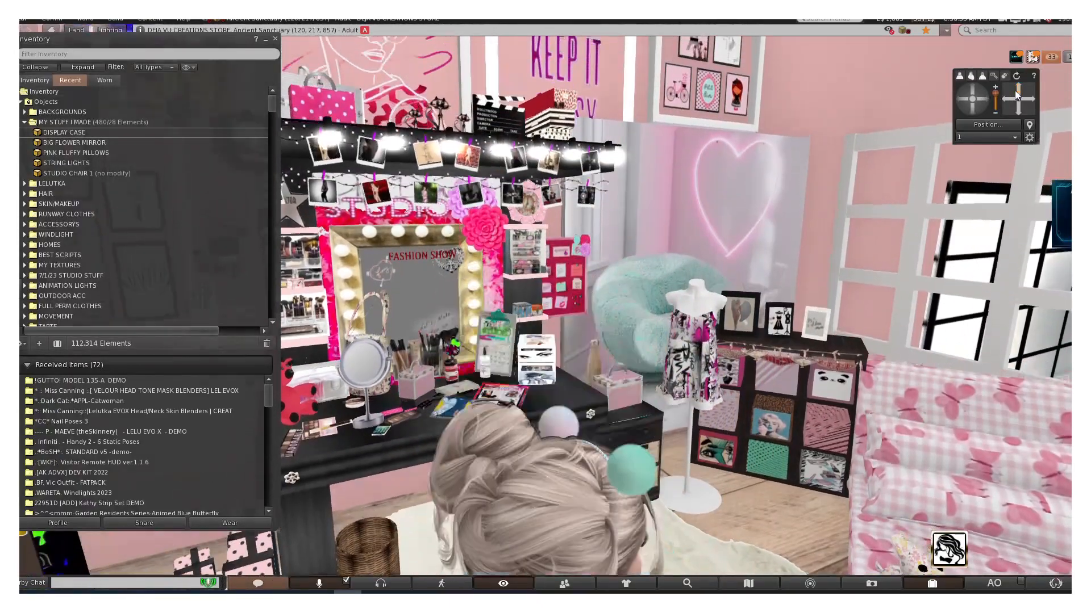
pyautogui.click(1010, 102)
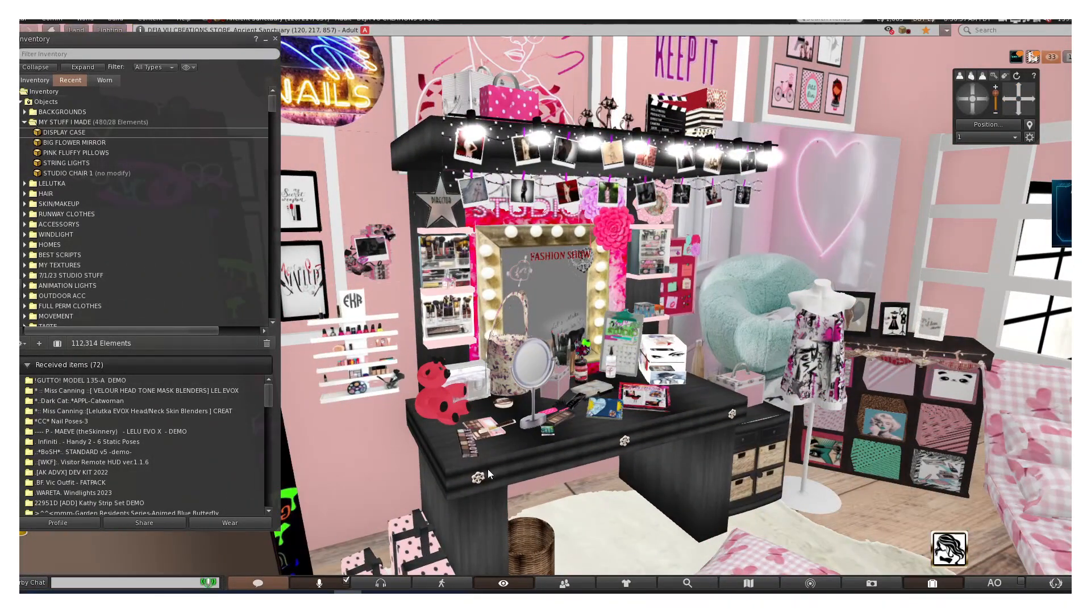